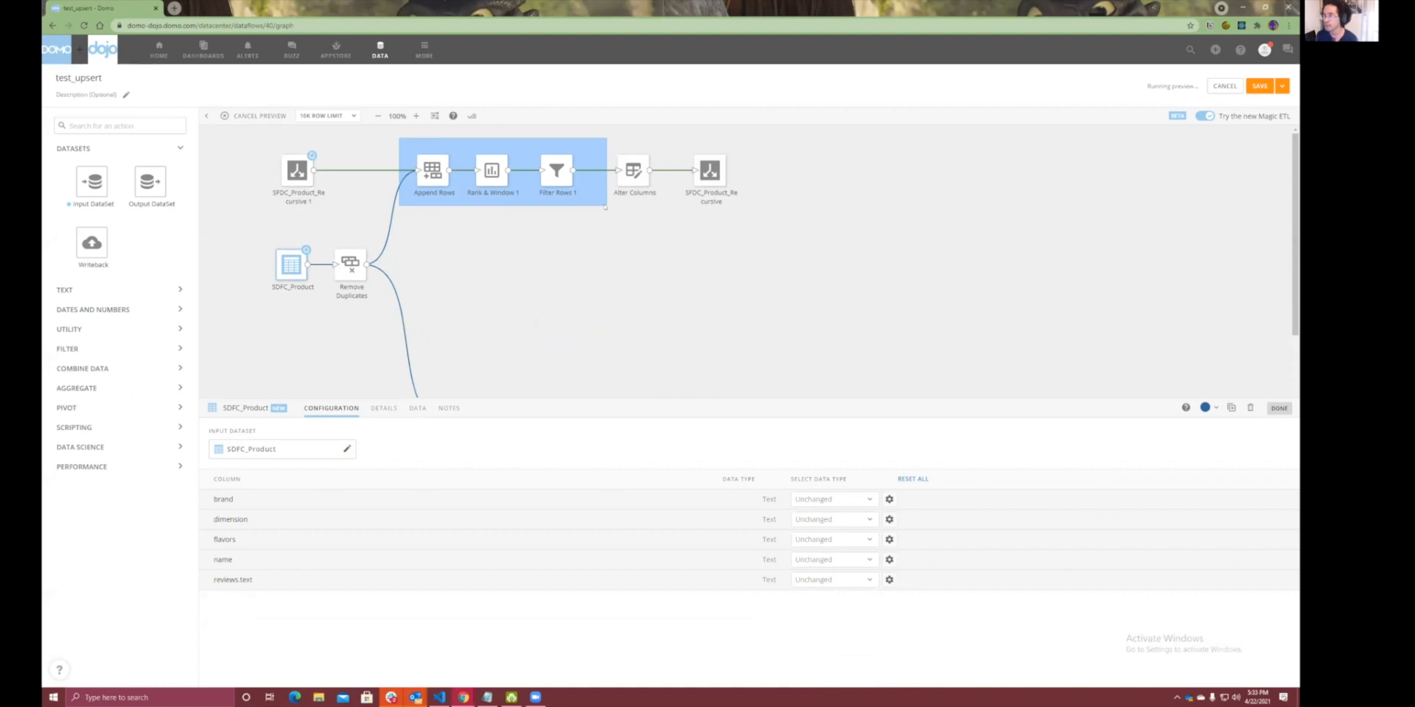
Preview the rows of the SFDC_Product_Recursive output dataset and relate it to the recursive and SFDC_Product inputs in the dataflow.
drag(605, 207, 599, 199)
click(709, 171)
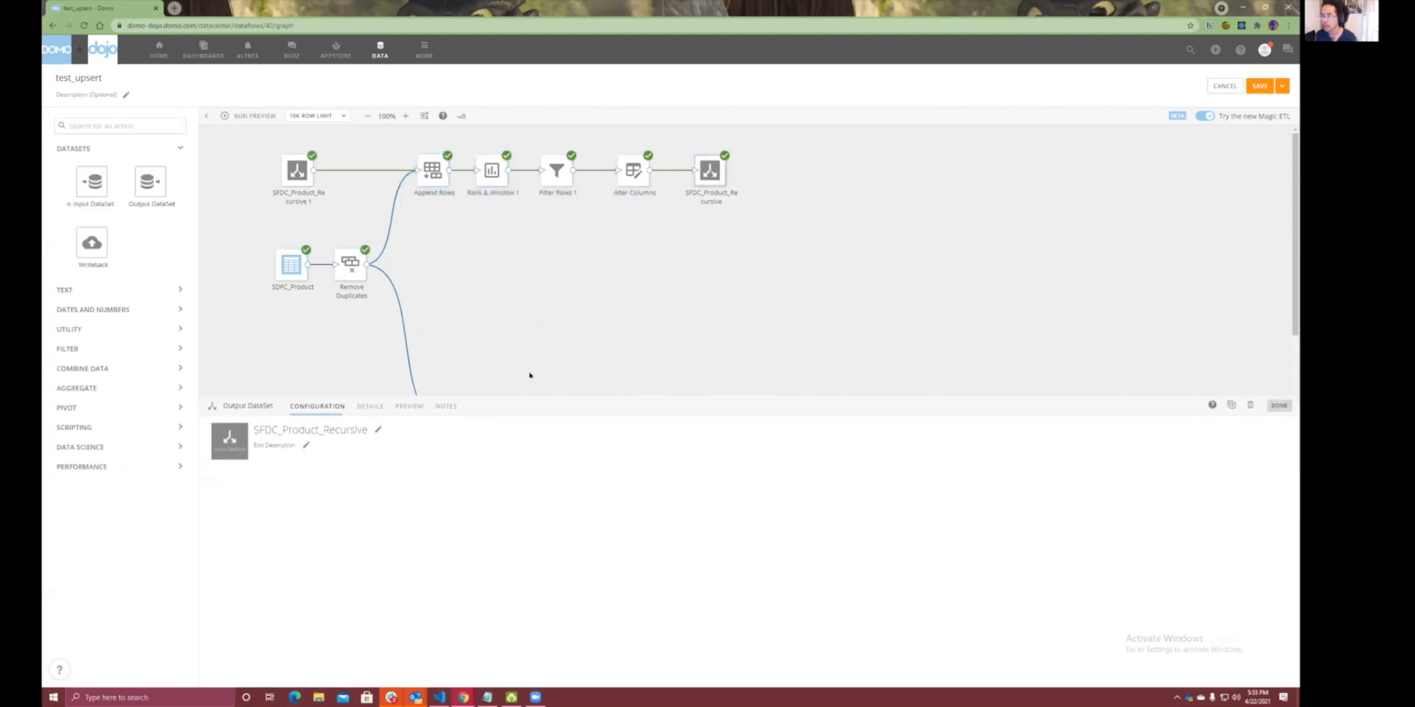
click(370, 406)
click(404, 410)
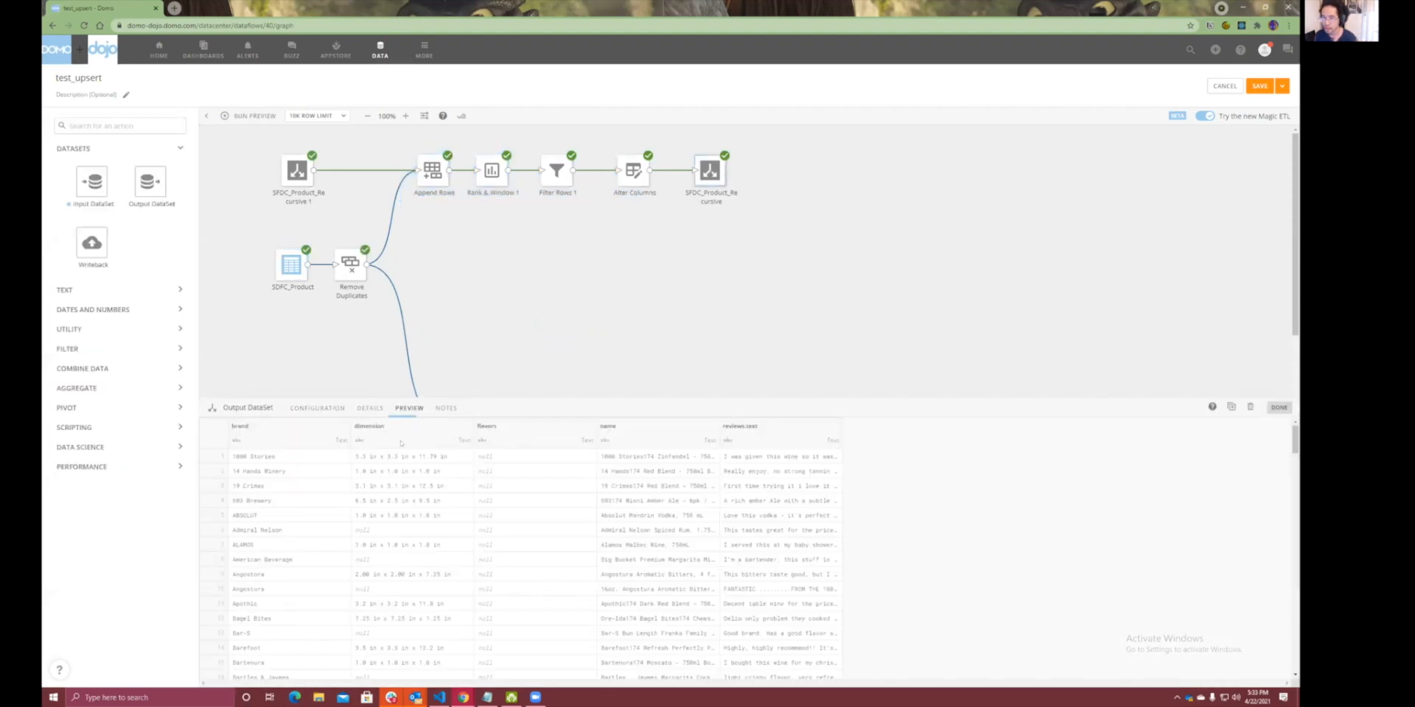
drag(254, 457, 279, 557)
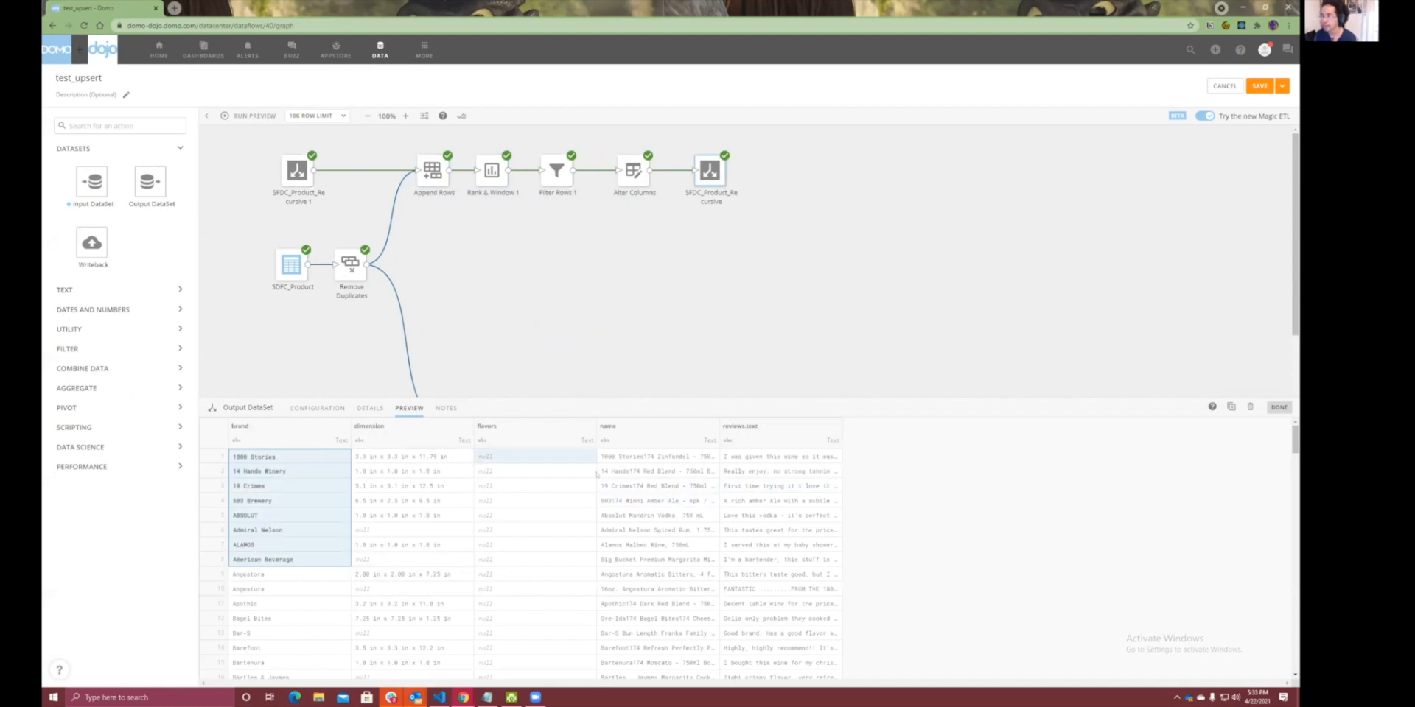
drag(672, 139, 755, 226)
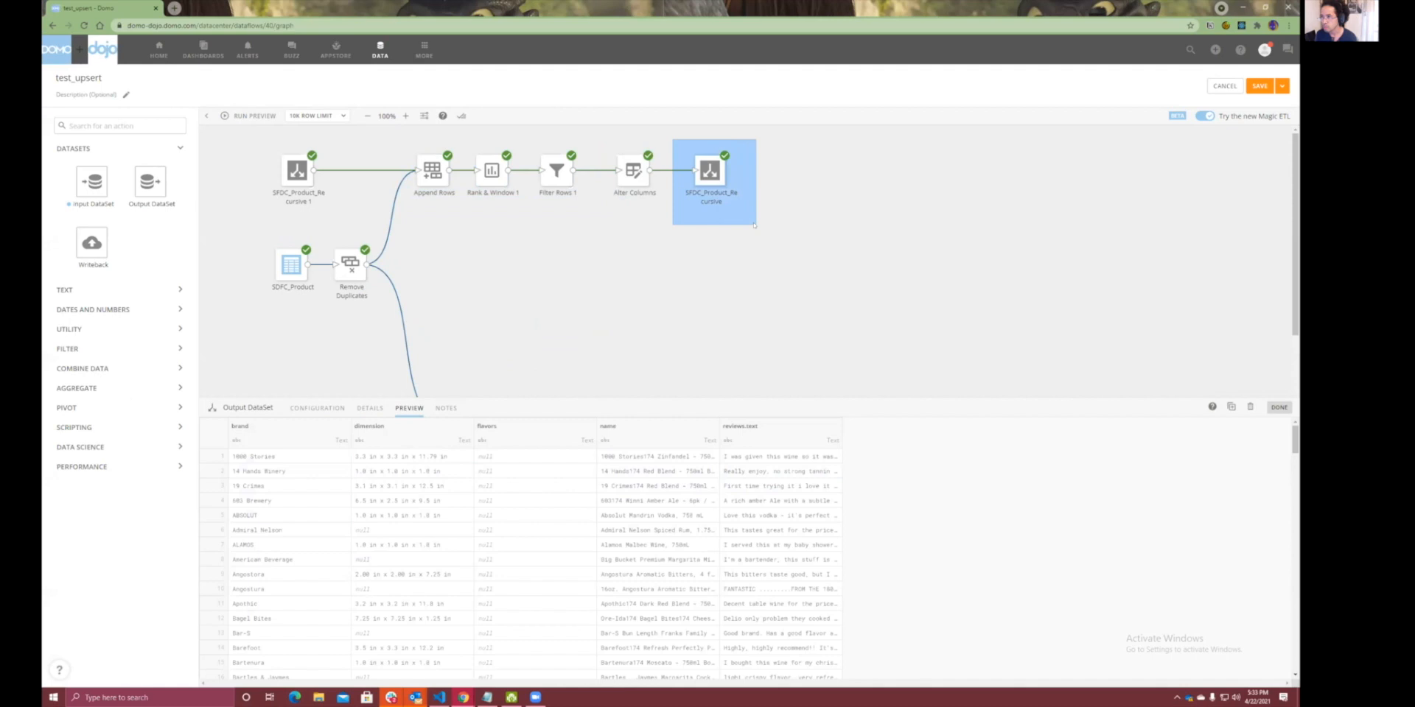
drag(236, 140, 339, 217)
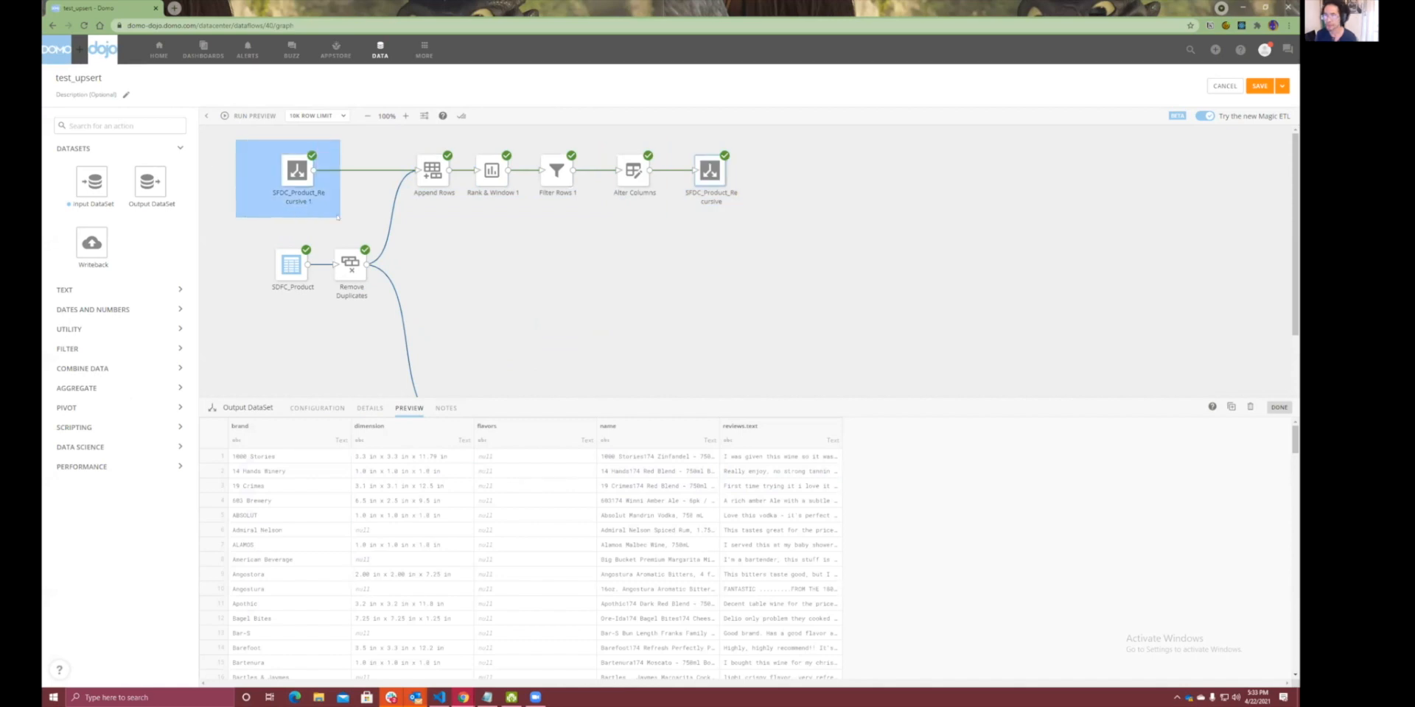
drag(259, 242, 321, 302)
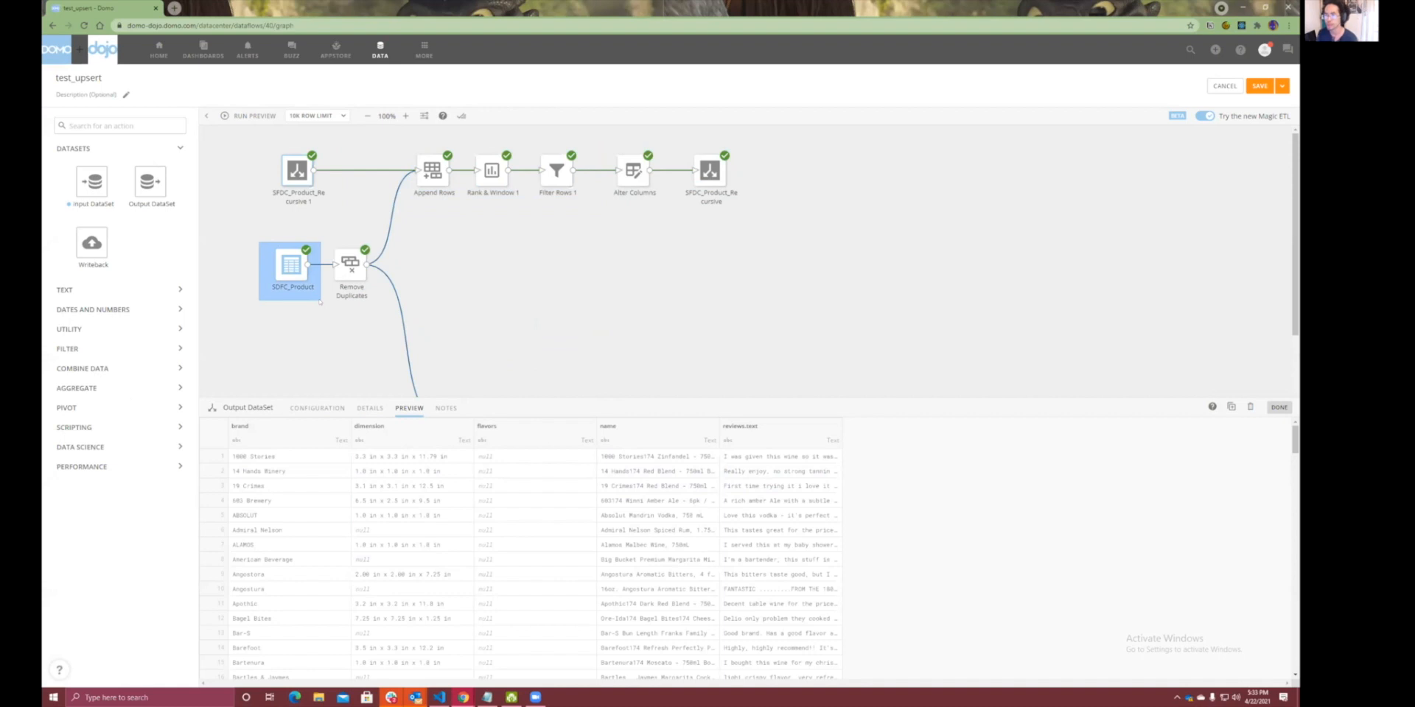
click(321, 302)
Save the test_upsert dataflow and run it.
click(1282, 86)
click(1256, 109)
click(894, 421)
drag(675, 146, 746, 200)
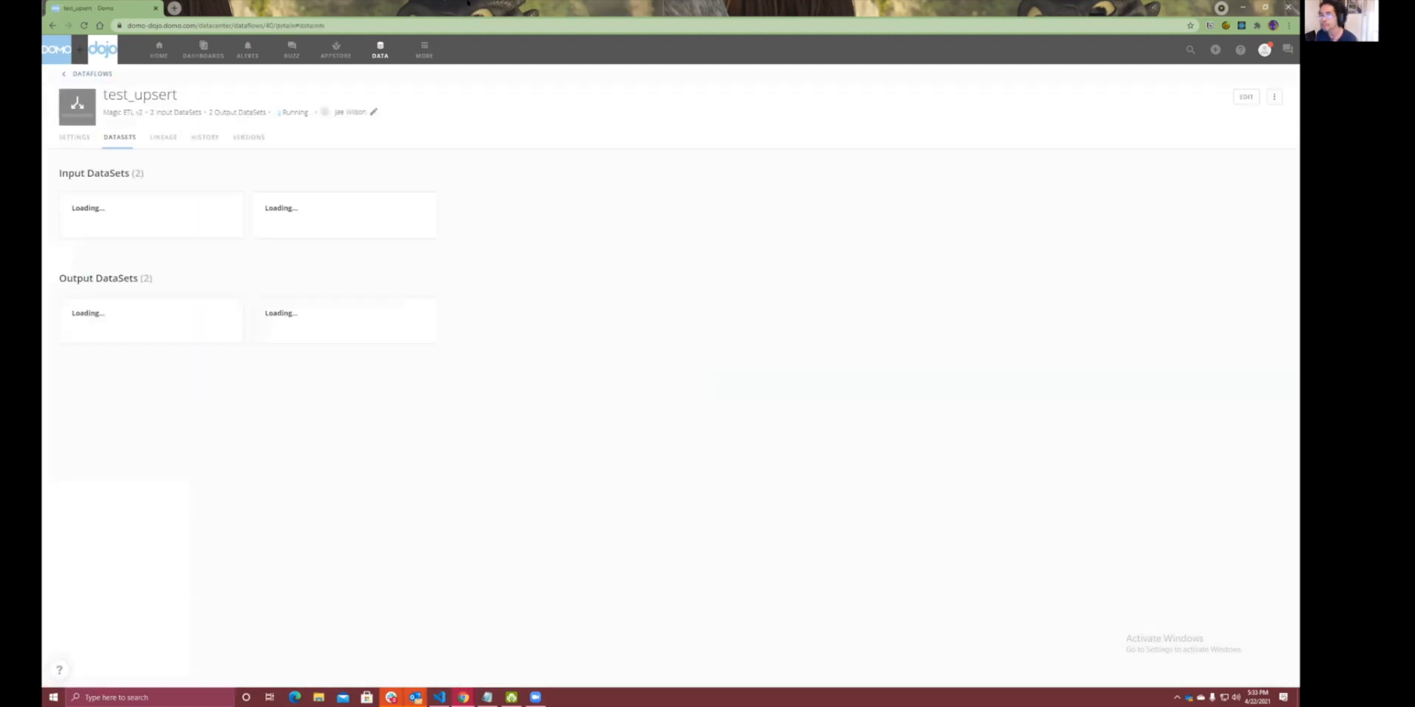
Switch to Visual Studio Code.
key(super)
text(code)
key(Escape)
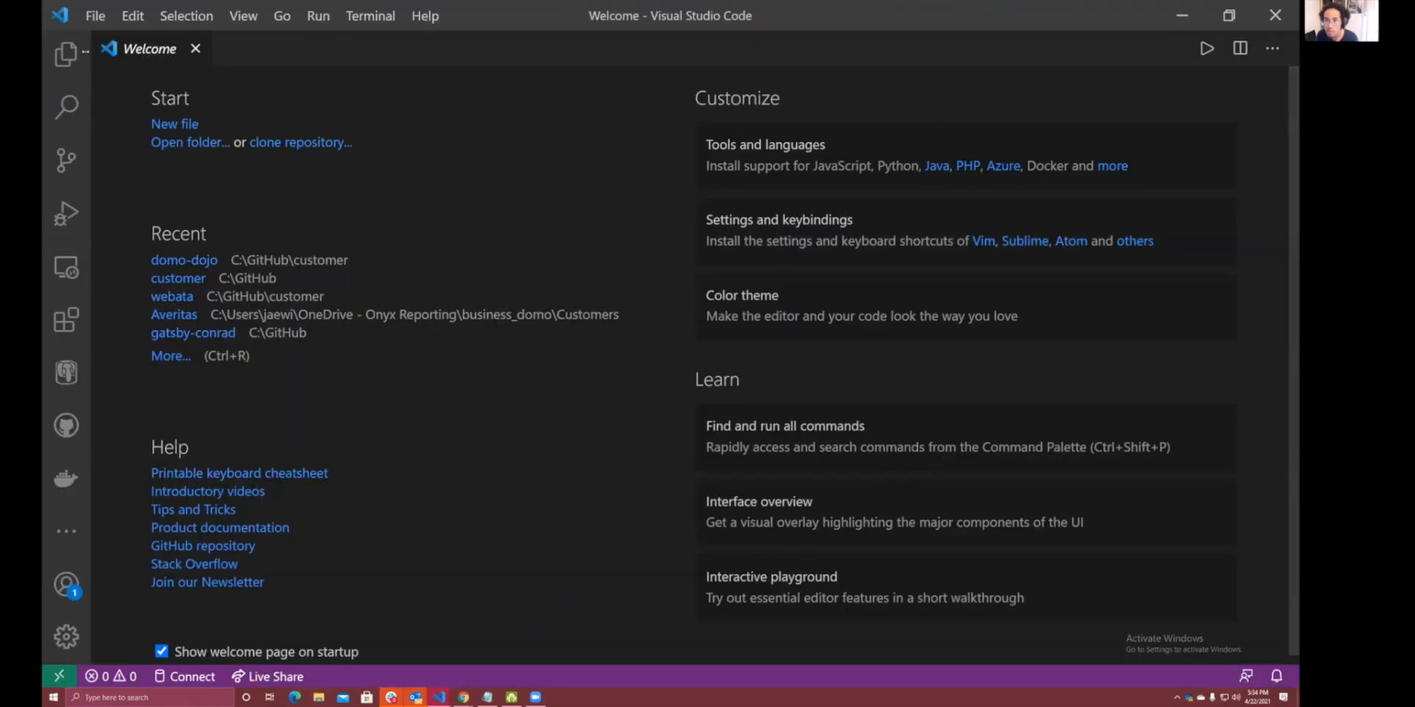
Try to open the recent folder C:\GitHub\customer\domo-dojo.
click(101, 14)
mouse_move(180, 186)
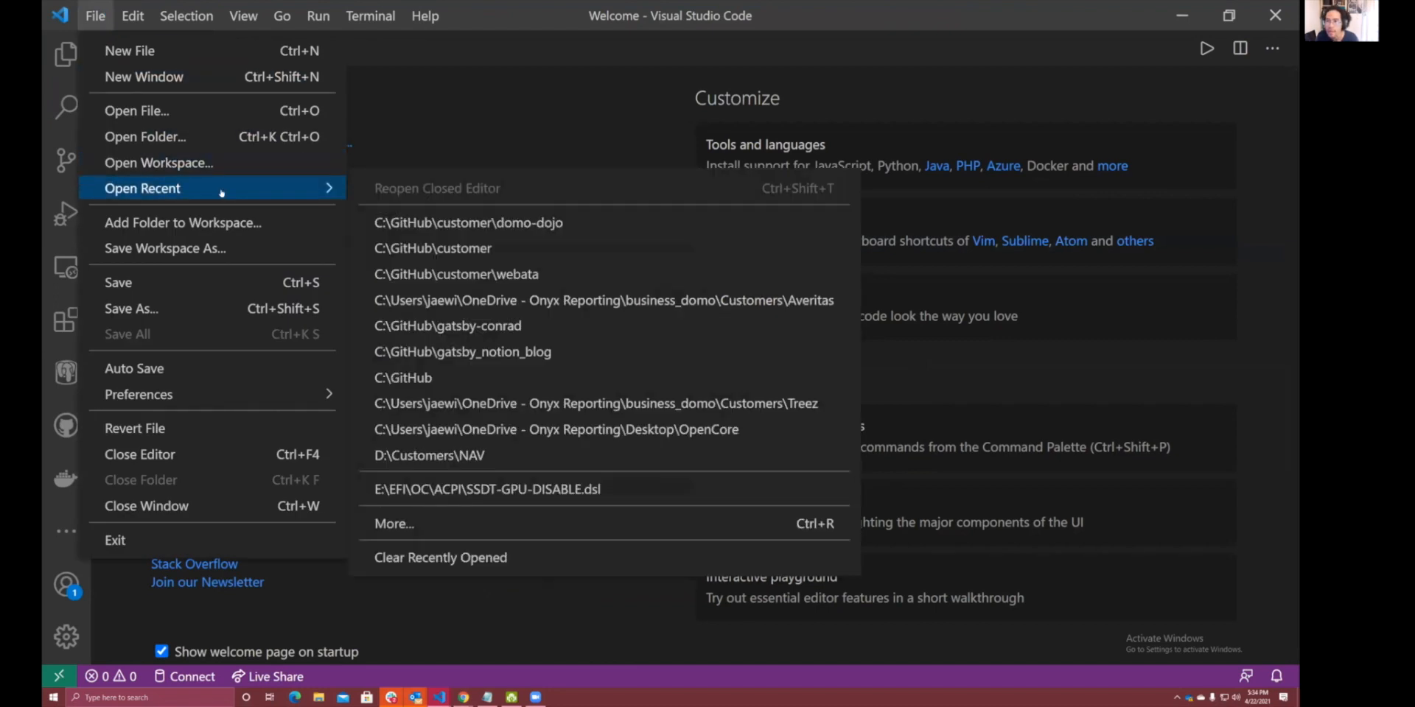
click(557, 232)
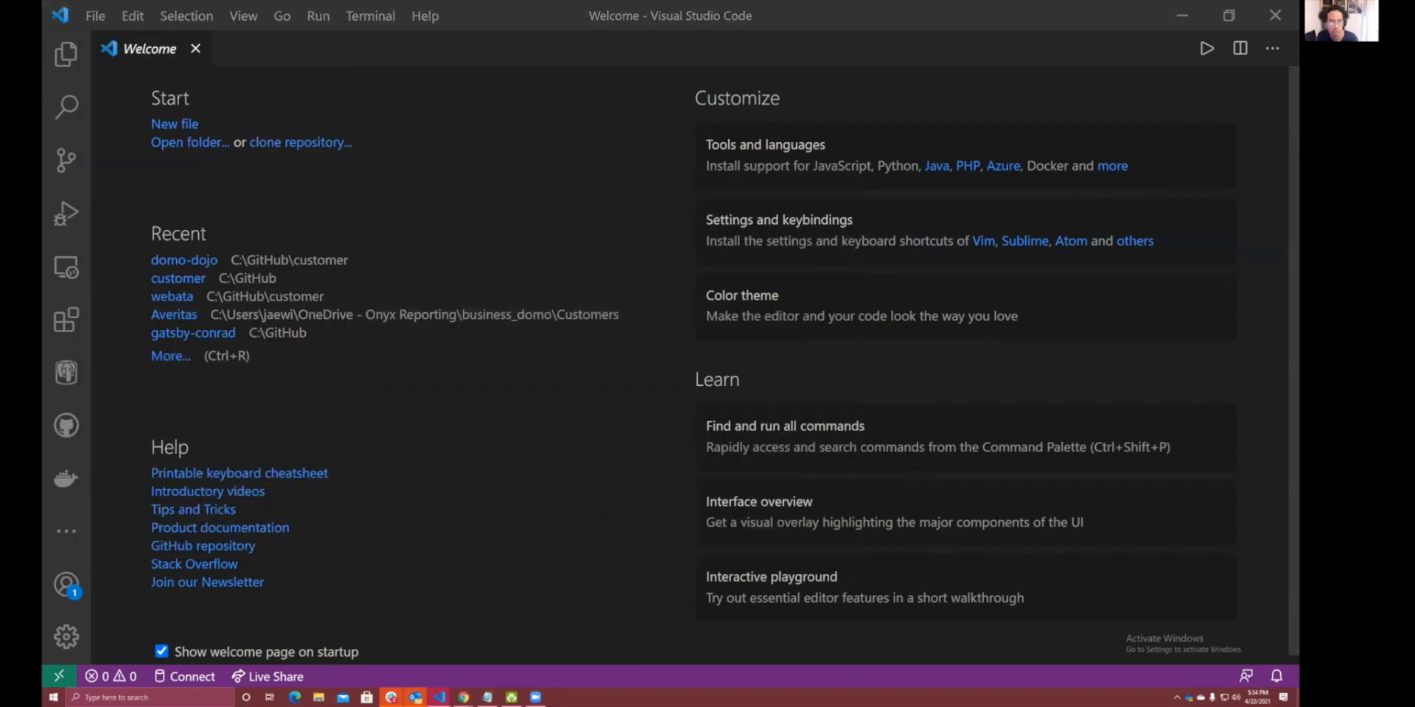
Show the file explorer and try to reach the Github quick-access folder while choosing a folder to open.
click(66, 54)
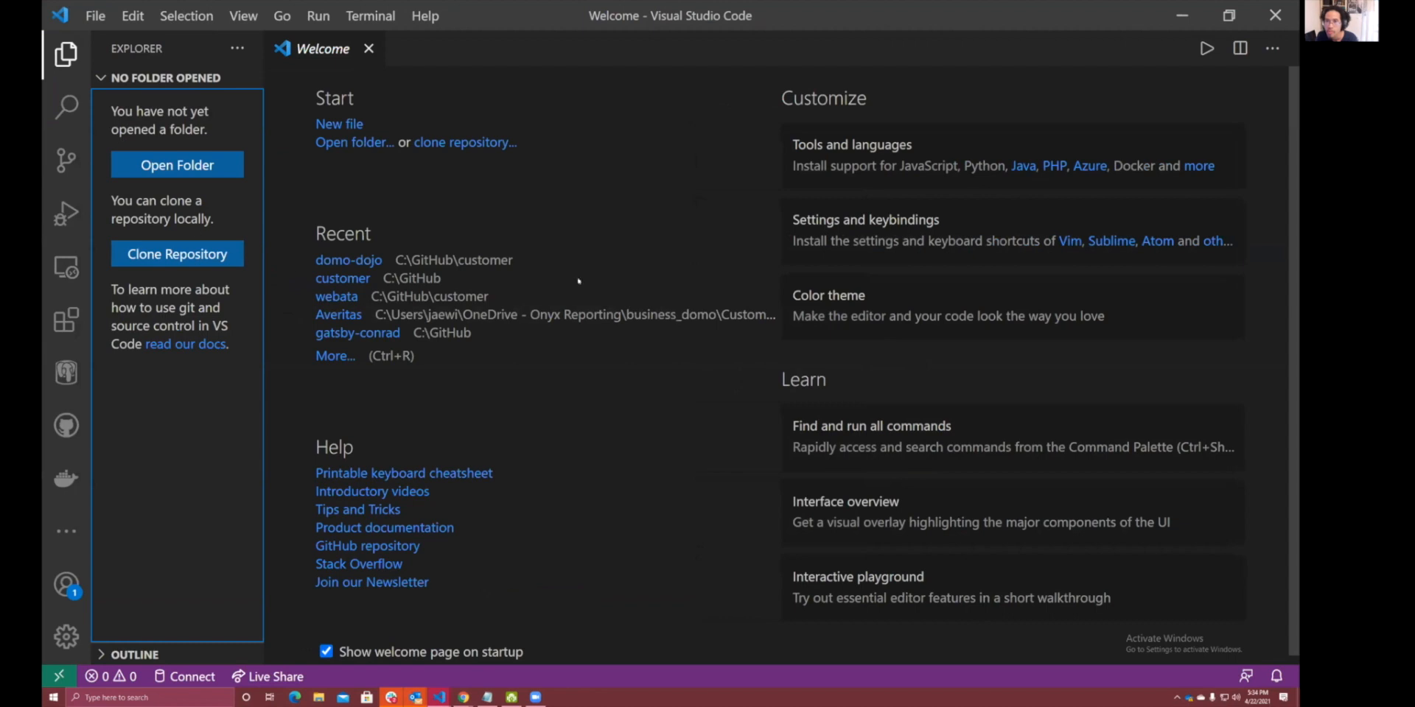
click(177, 165)
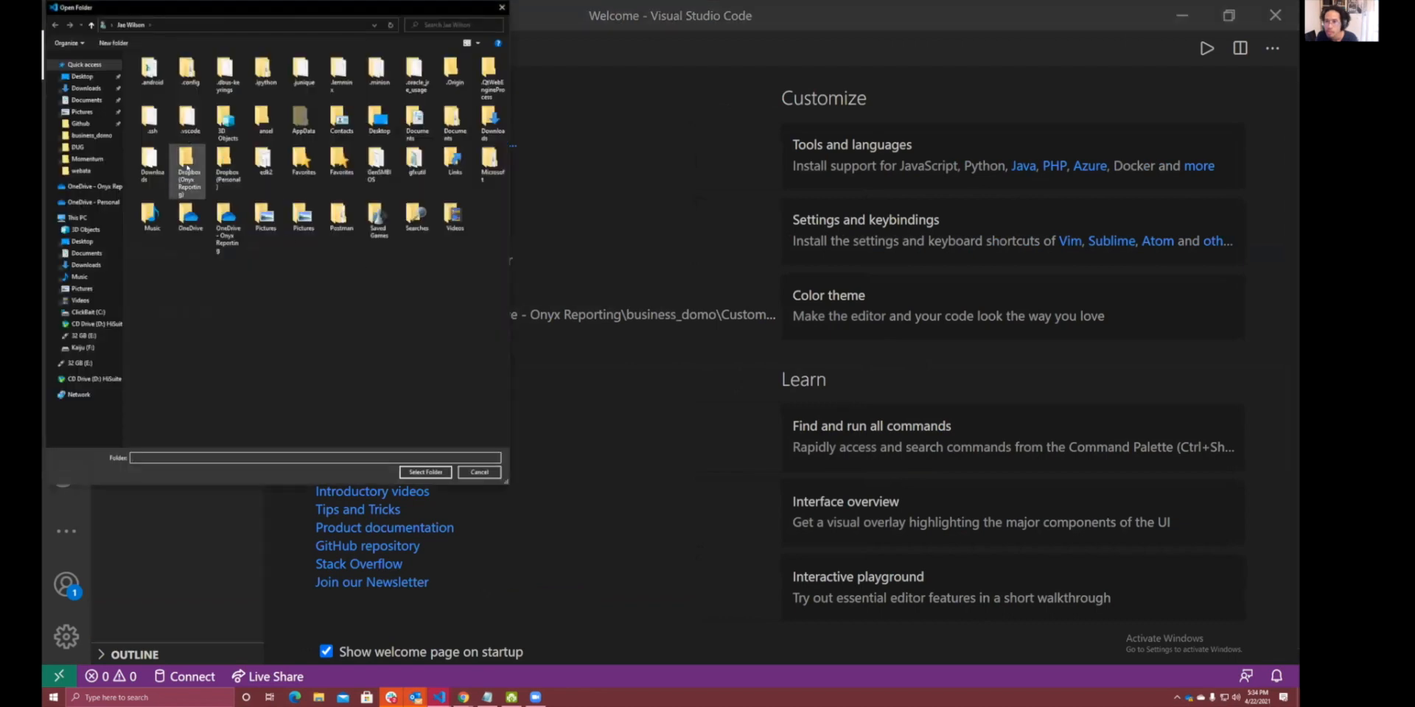
key(Escape)
click(94, 16)
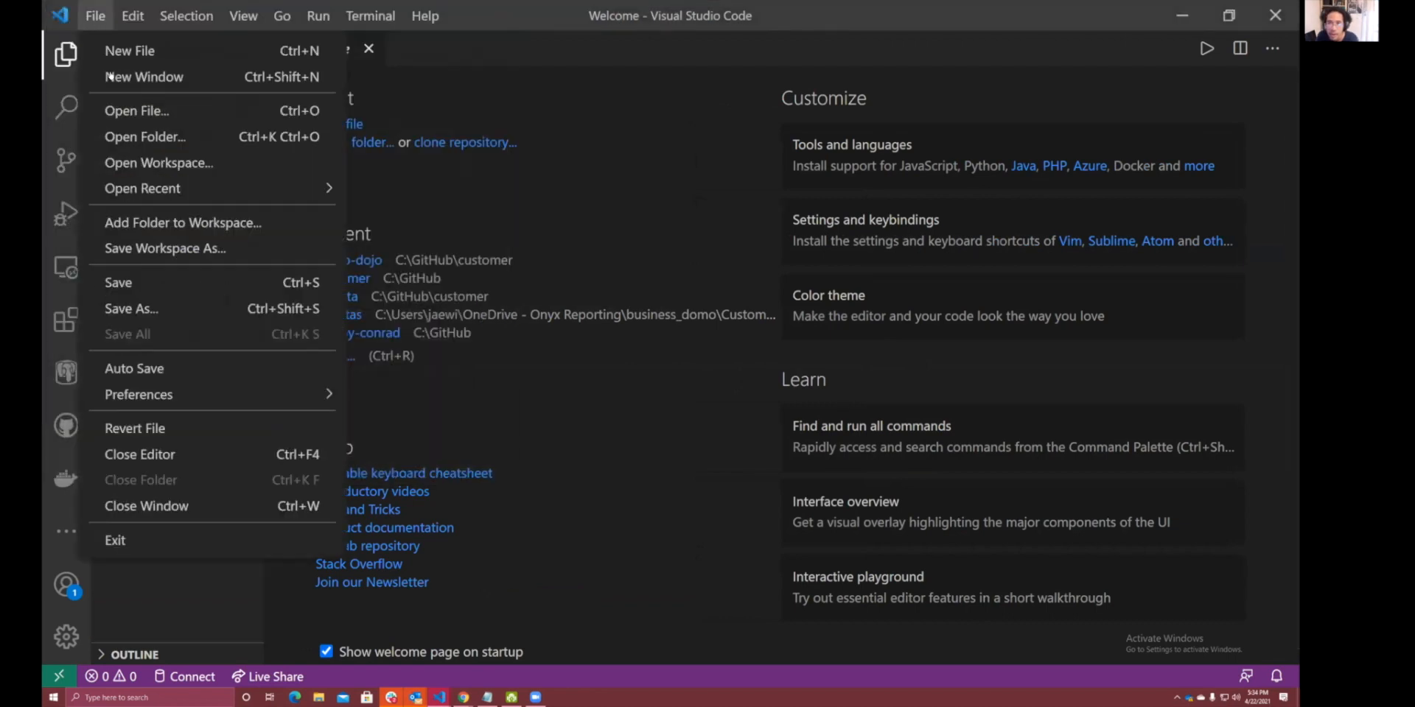
click(121, 133)
click(83, 123)
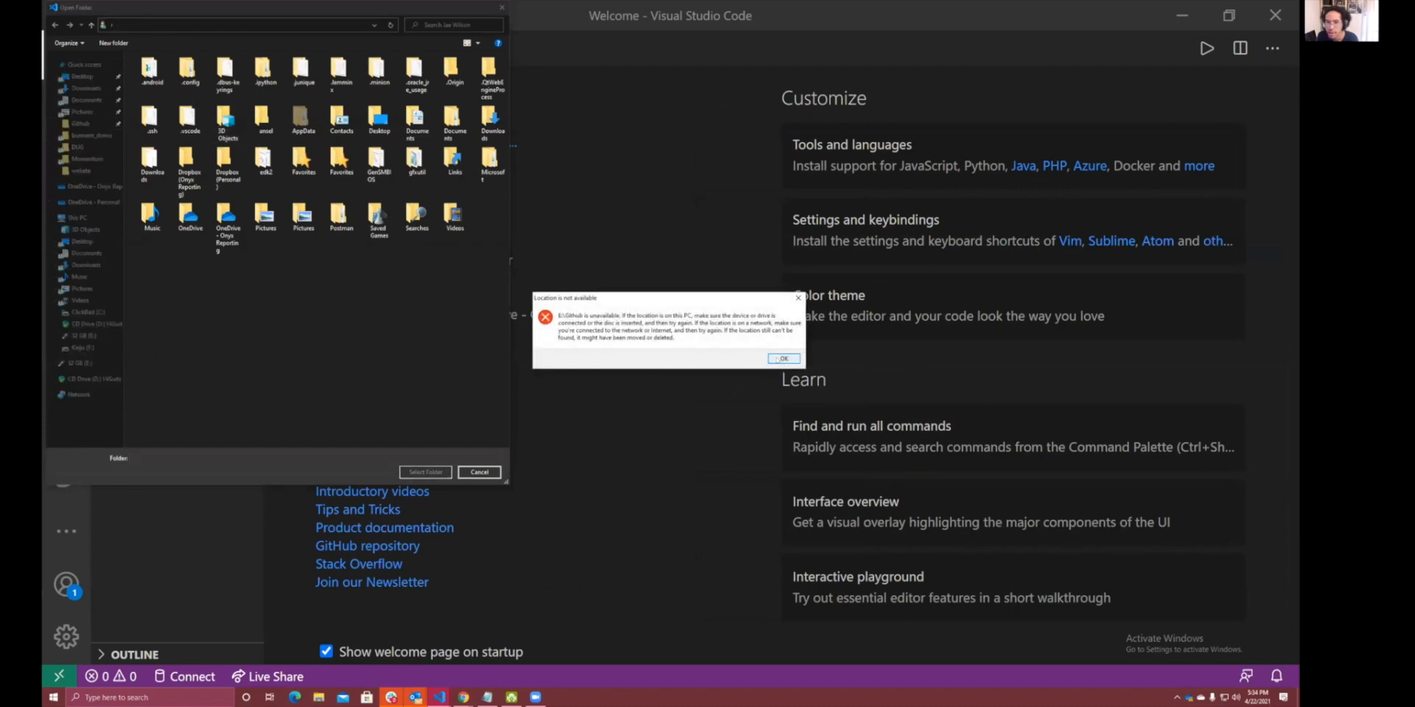
click(783, 359)
Browse the C: drive through GitHub and customer to domo-dojo and try to open it as the working folder.
click(172, 23)
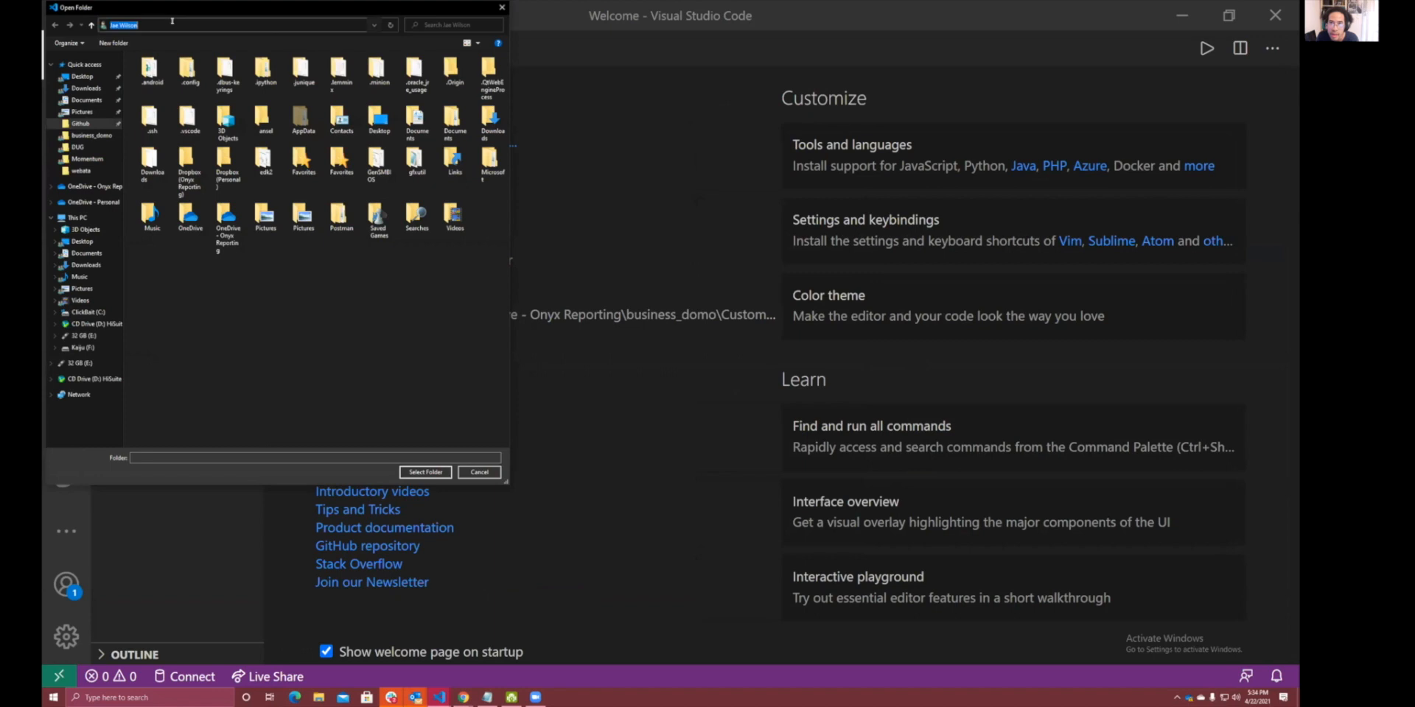
text(d)
text(:\)
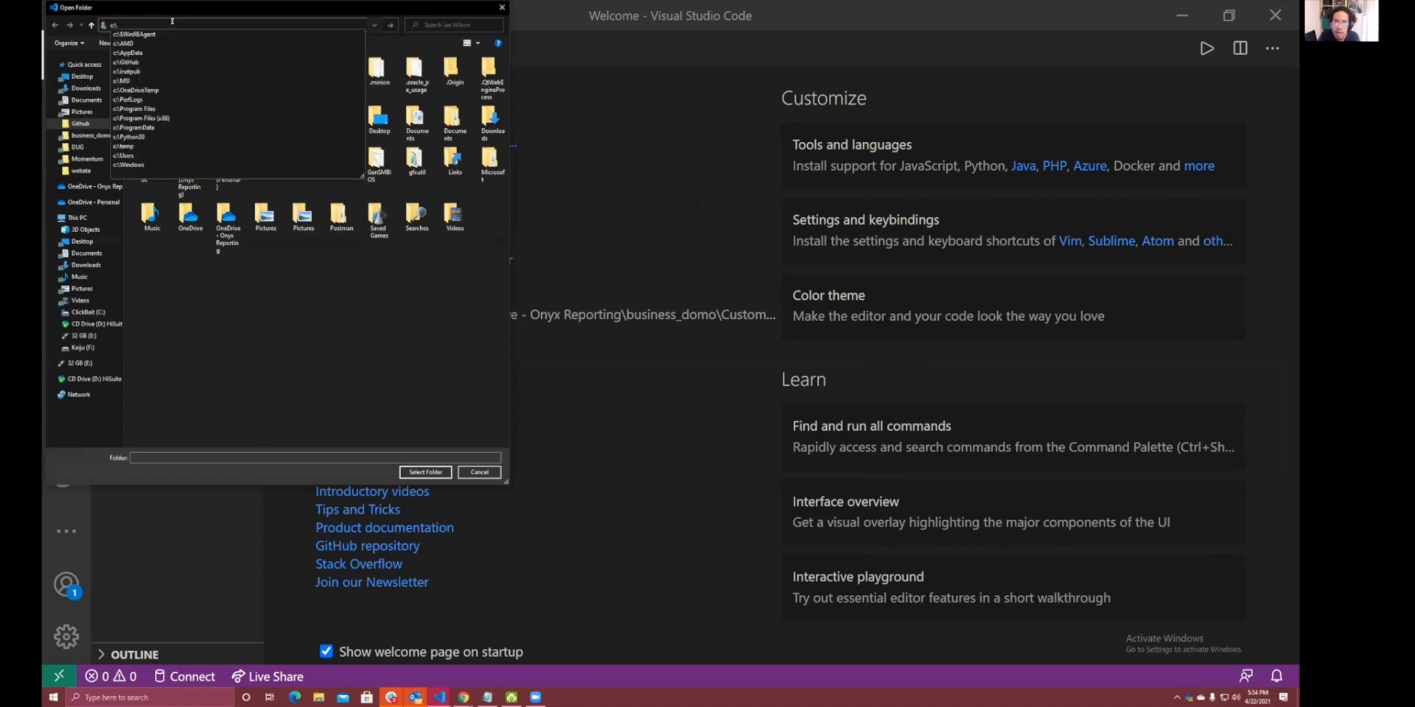
click(126, 61)
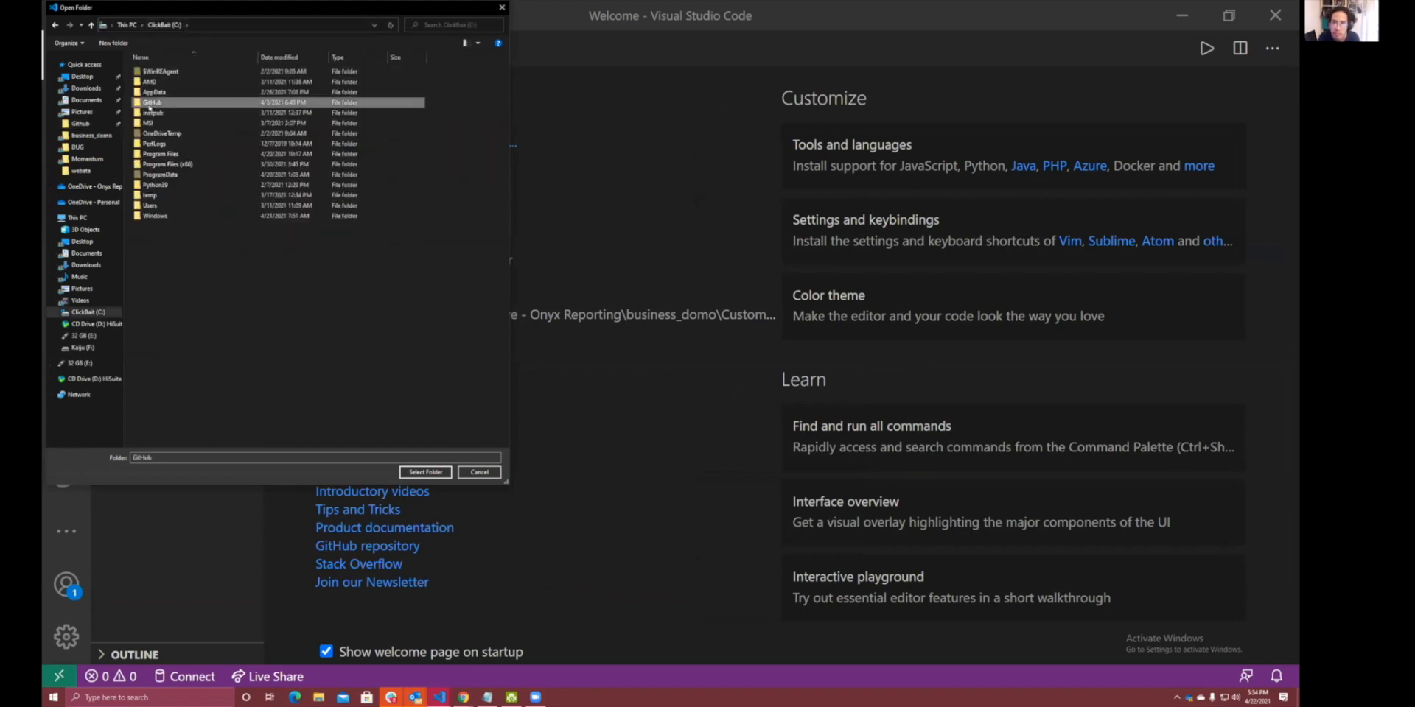
double_click(153, 72)
double_click(156, 72)
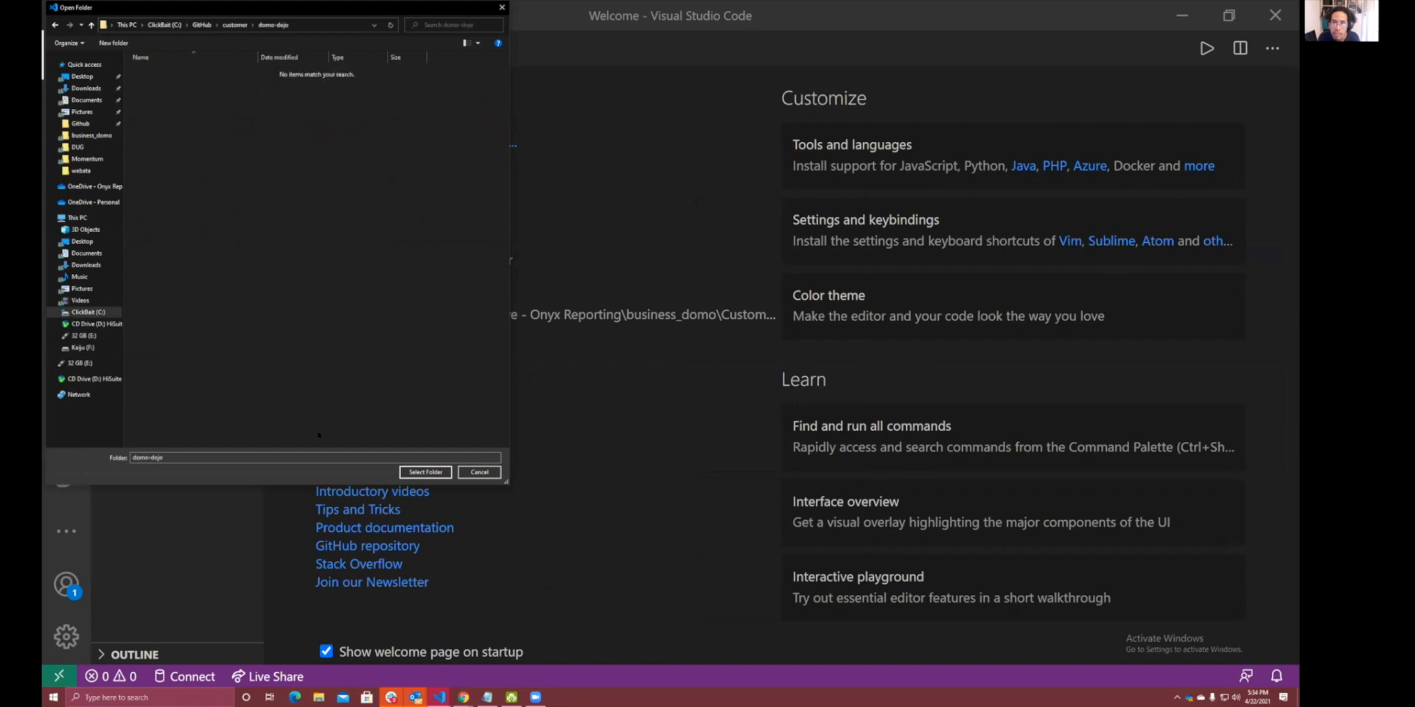
click(425, 472)
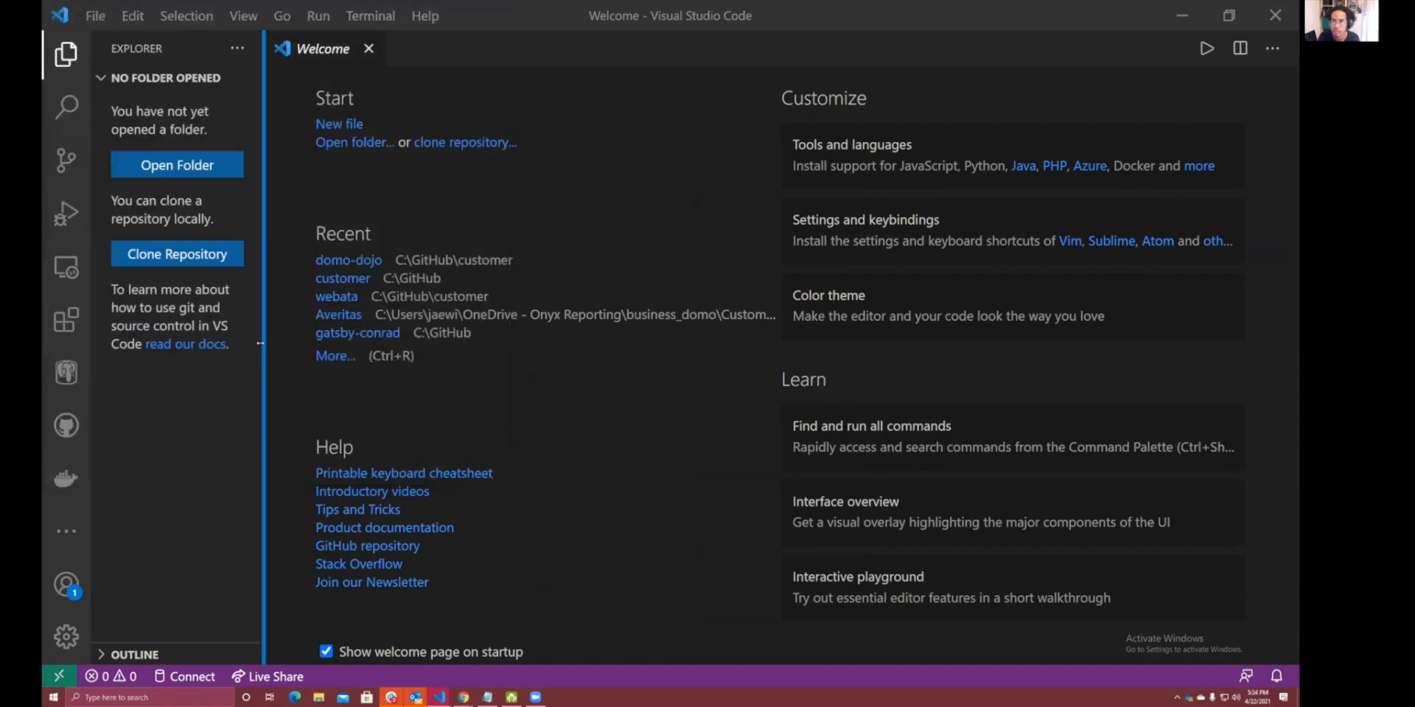
Widen the Explorer pane and retry opening domo-dojo from the recently used folders.
drag(259, 342, 335, 342)
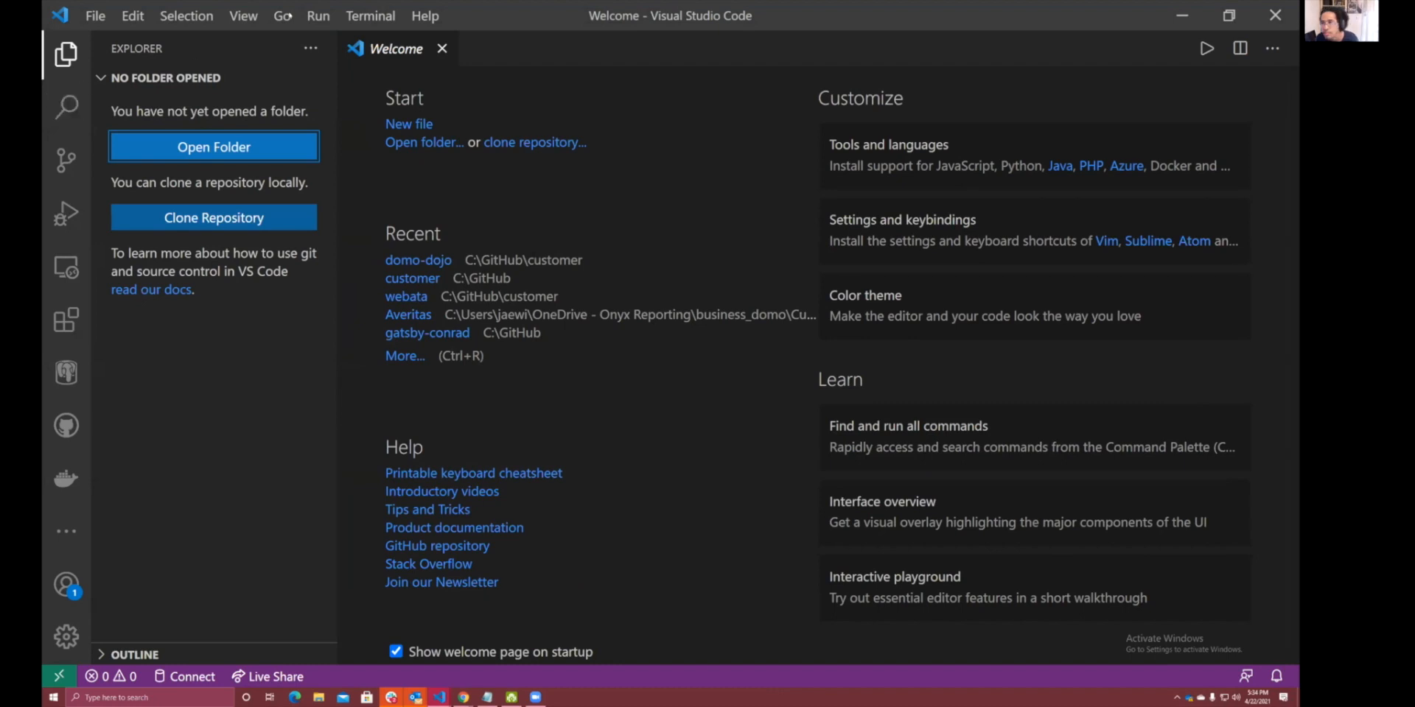
click(94, 16)
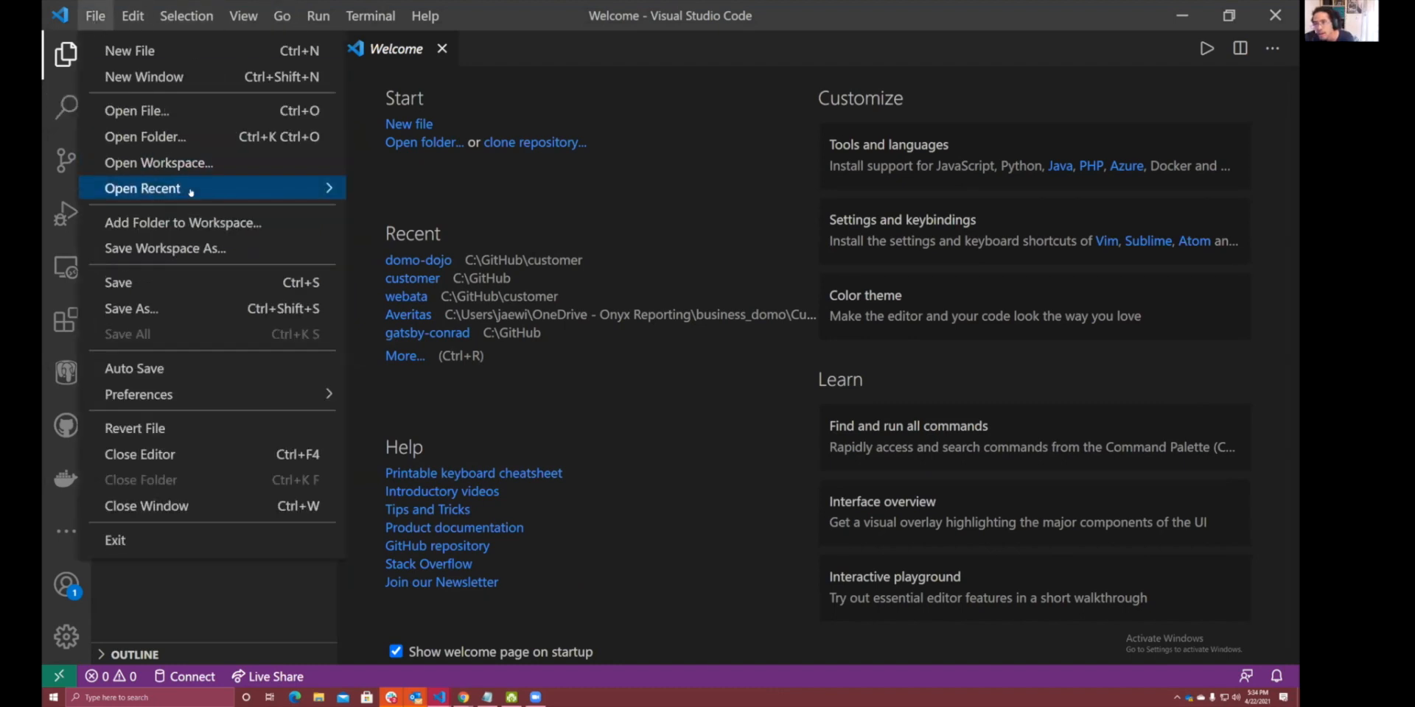
mouse_move(191, 192)
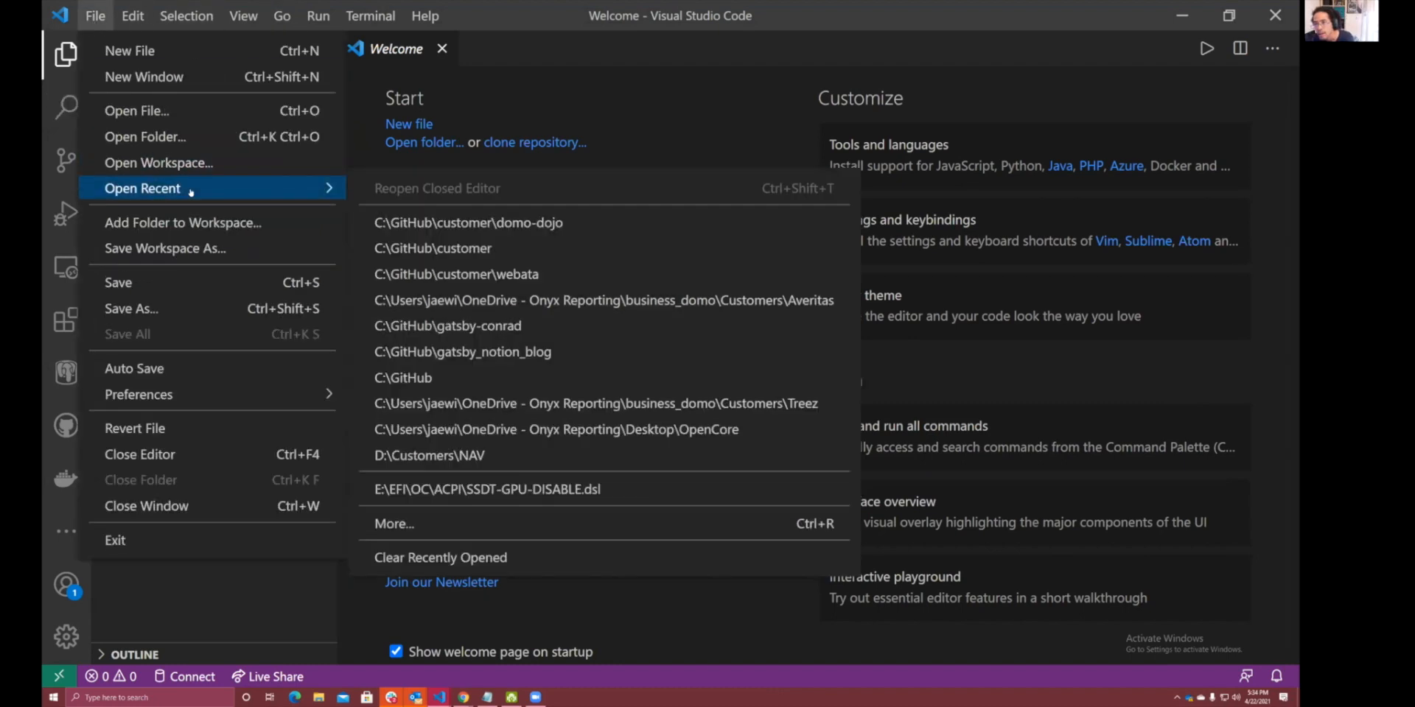
click(443, 224)
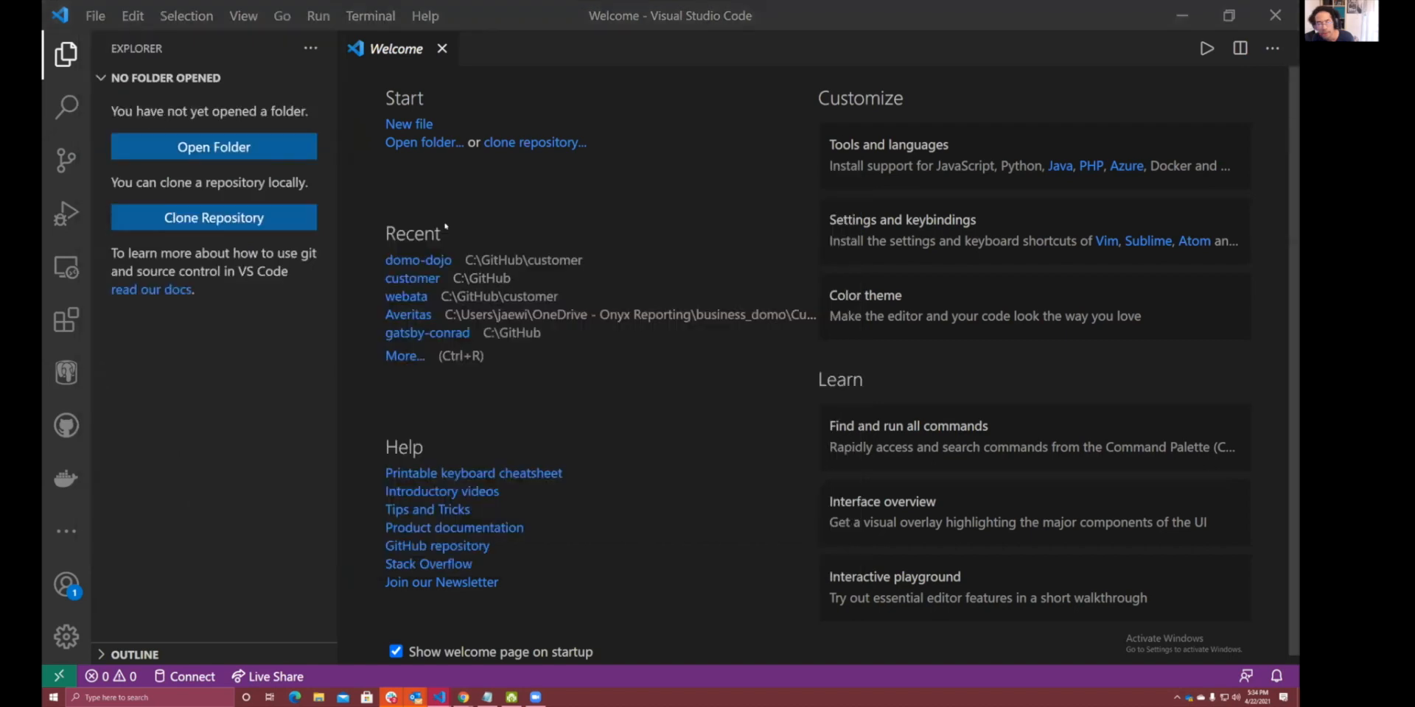
Create a new untitled, empty file and open a new terminal.
click(96, 15)
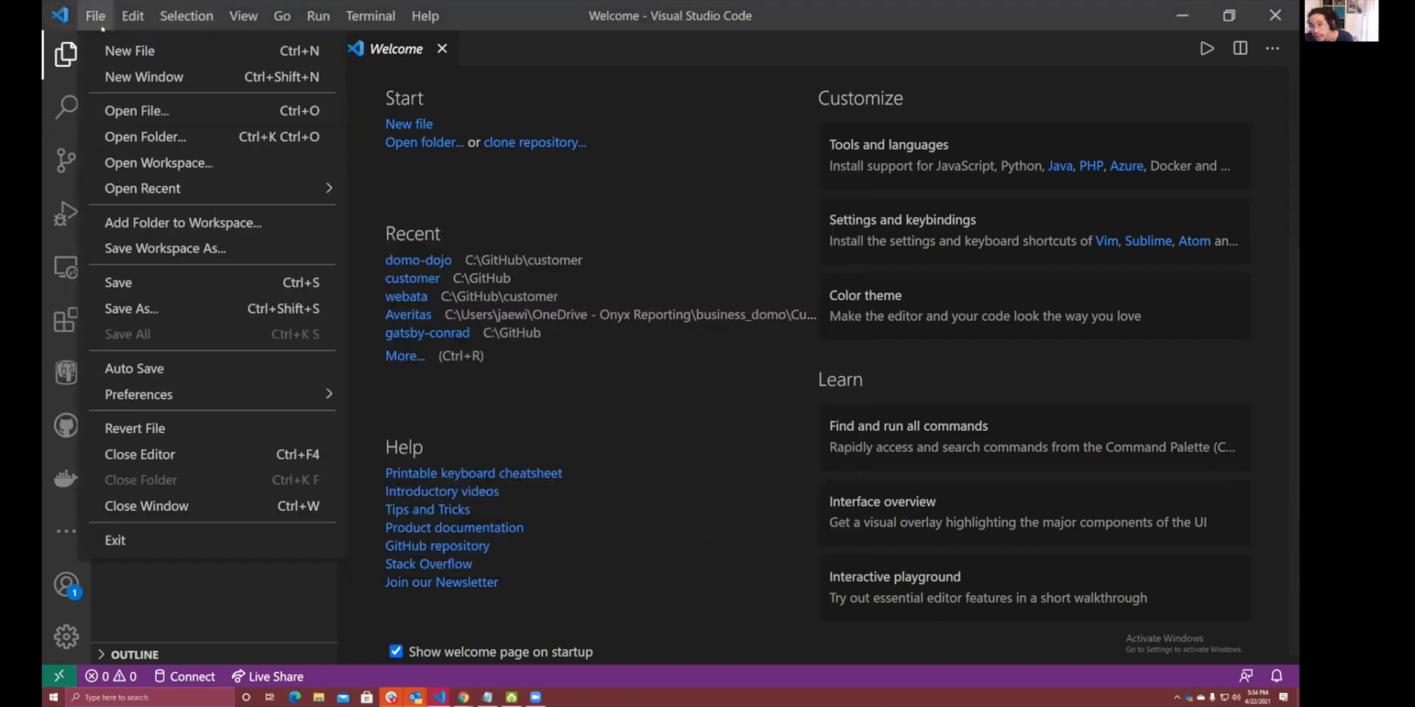
click(129, 51)
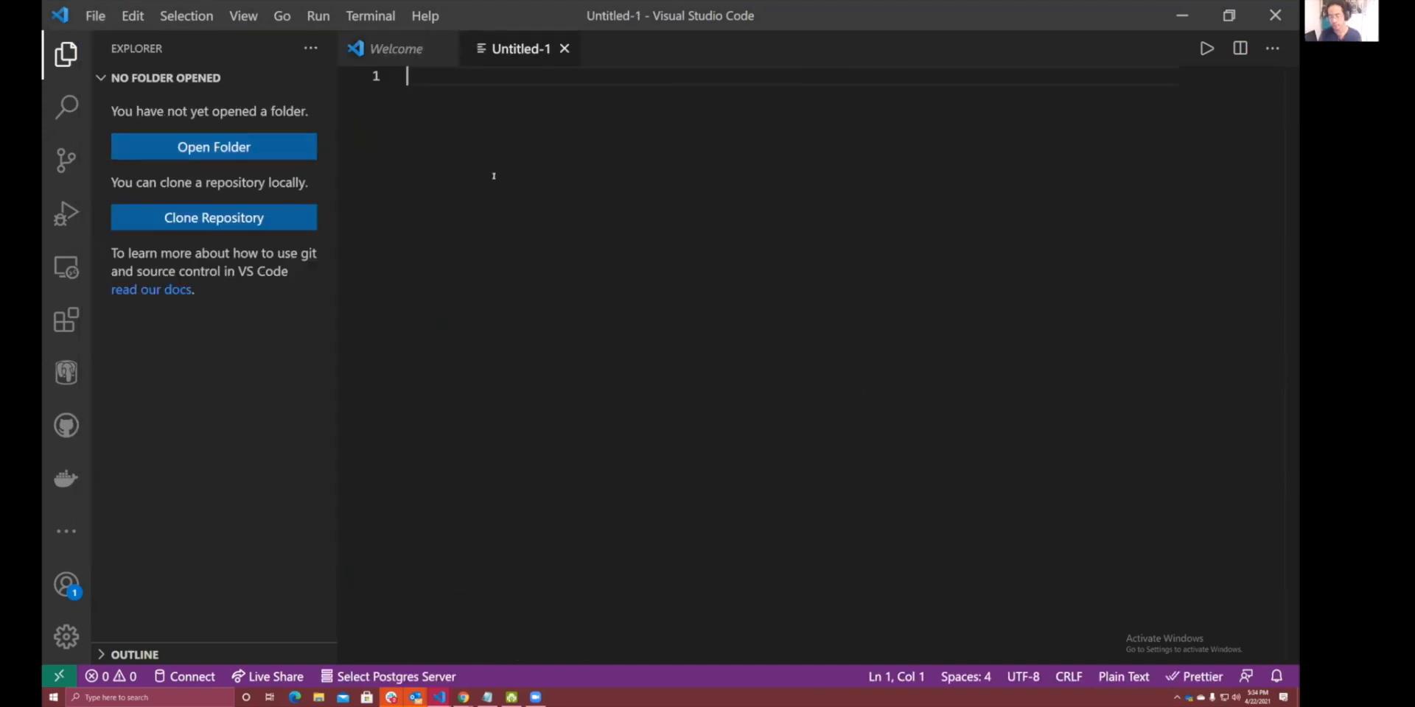
text(cu)
key(BackSpace)
key(BackSpace)
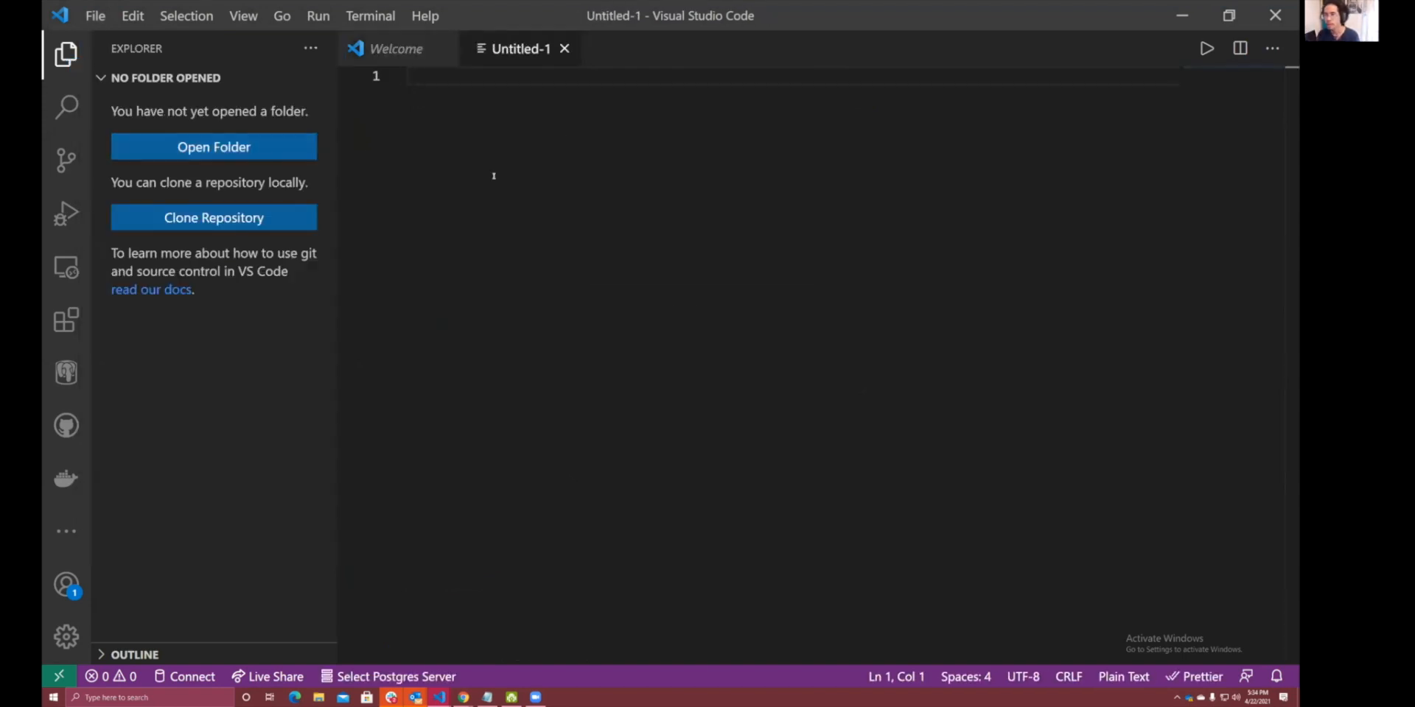
click(371, 15)
click(378, 48)
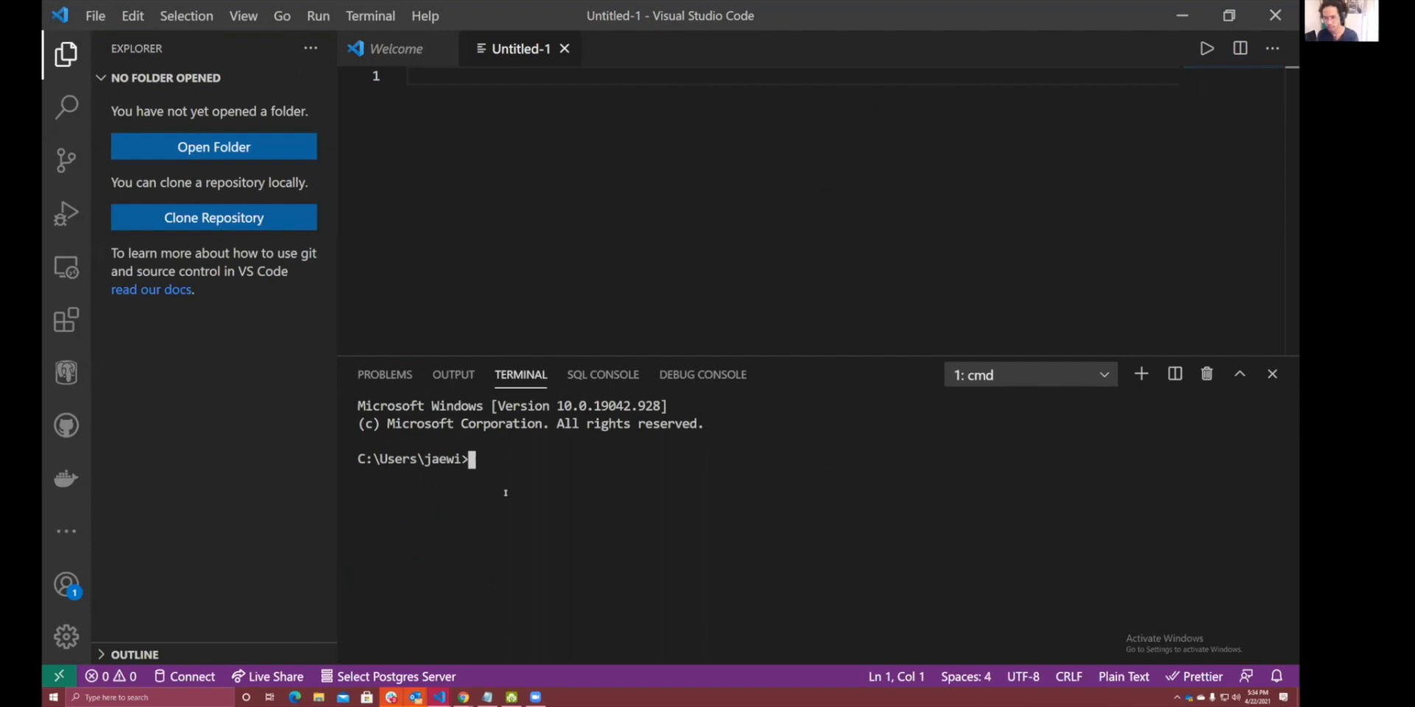
Switch to Domo in the browser and open the Admin area.
key(alt+Tab)
key(Tab)
key(Tab)
click(381, 50)
mouse_move(424, 51)
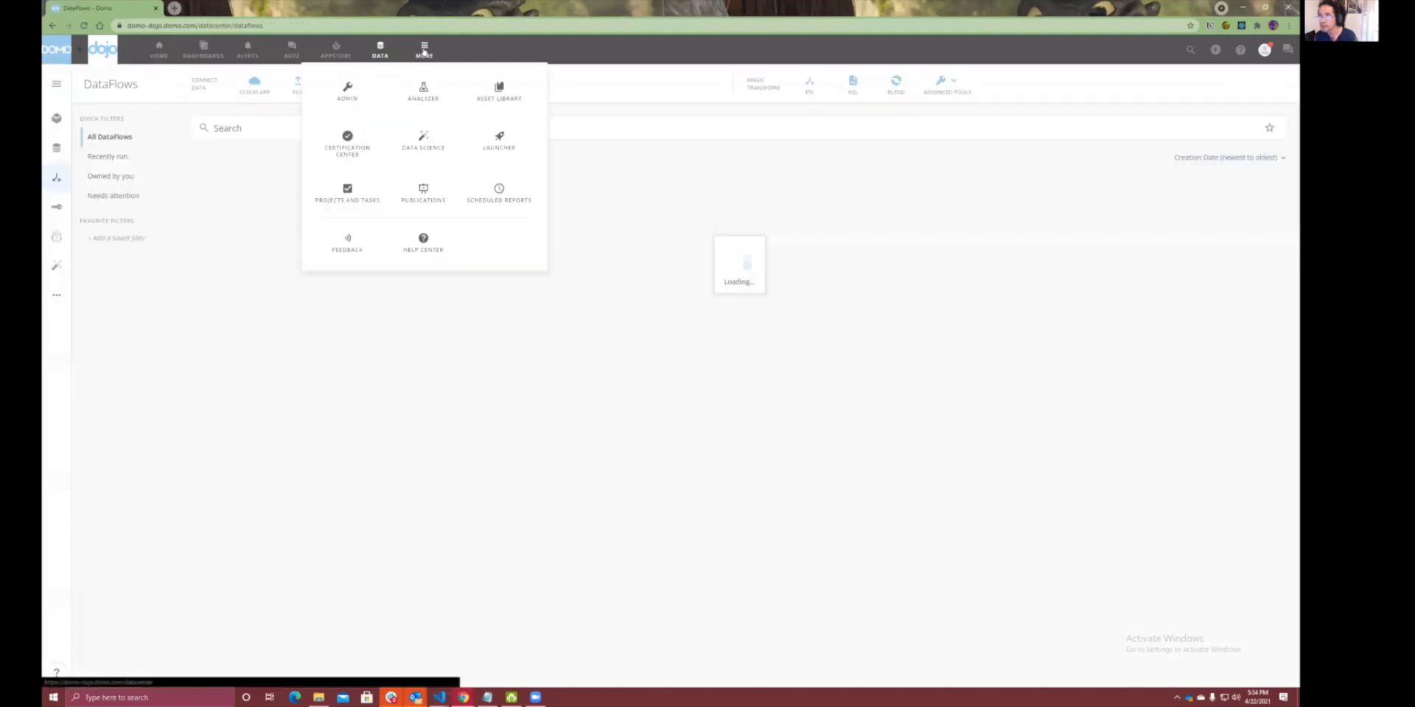
click(331, 89)
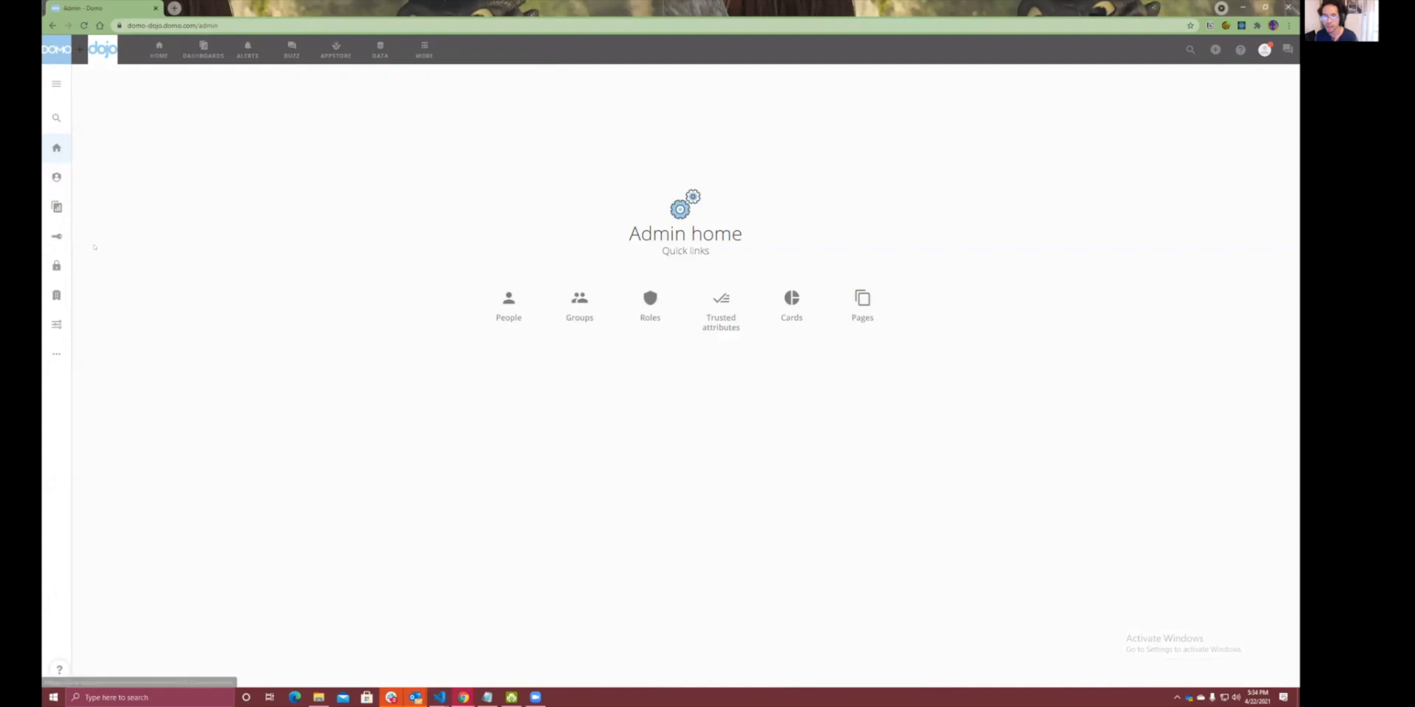
Open the access token management page in the Authentication settings.
click(55, 85)
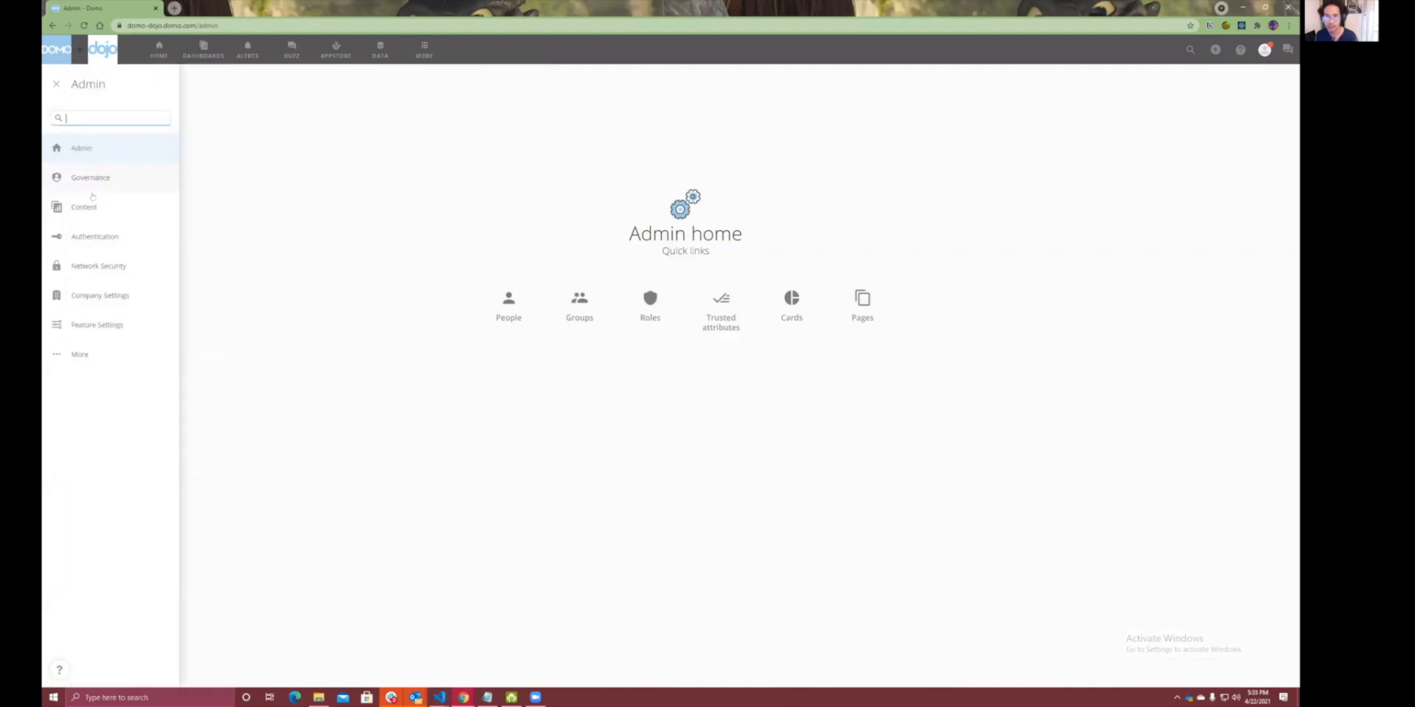
click(88, 353)
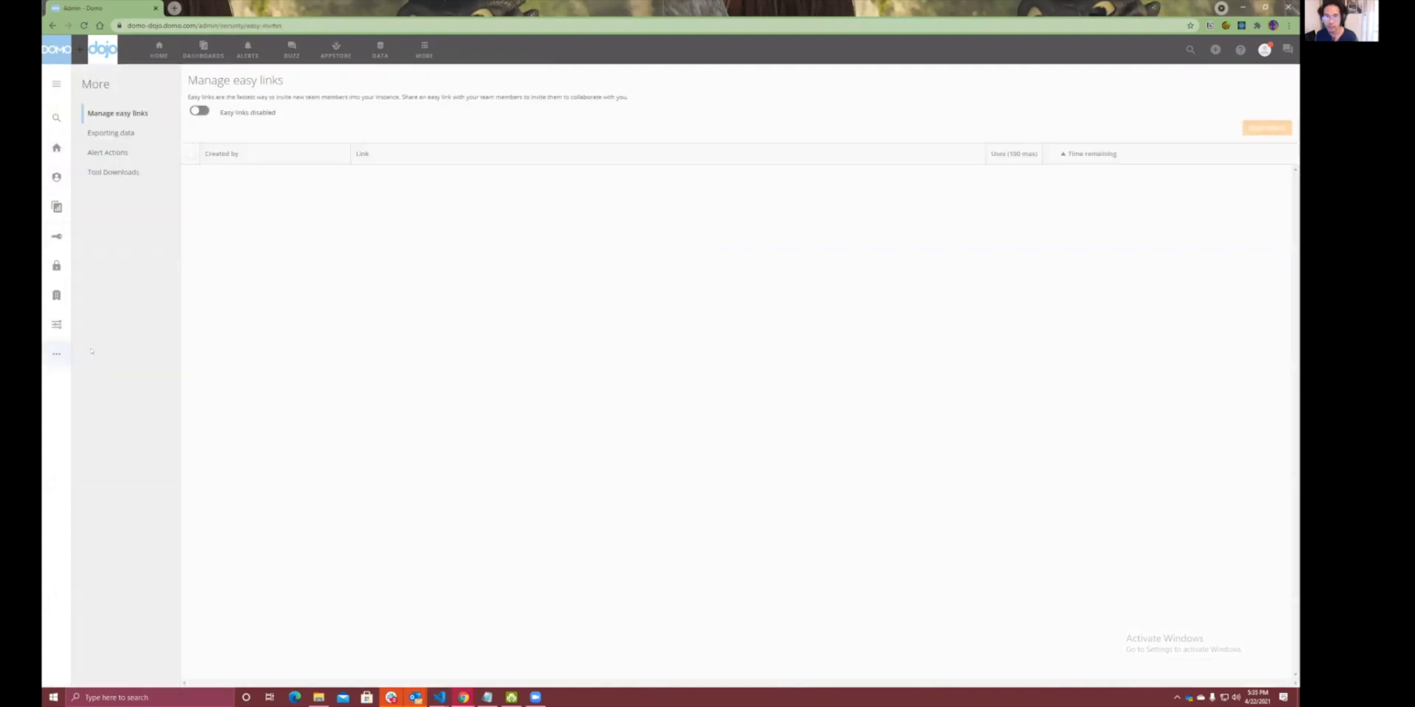
click(54, 240)
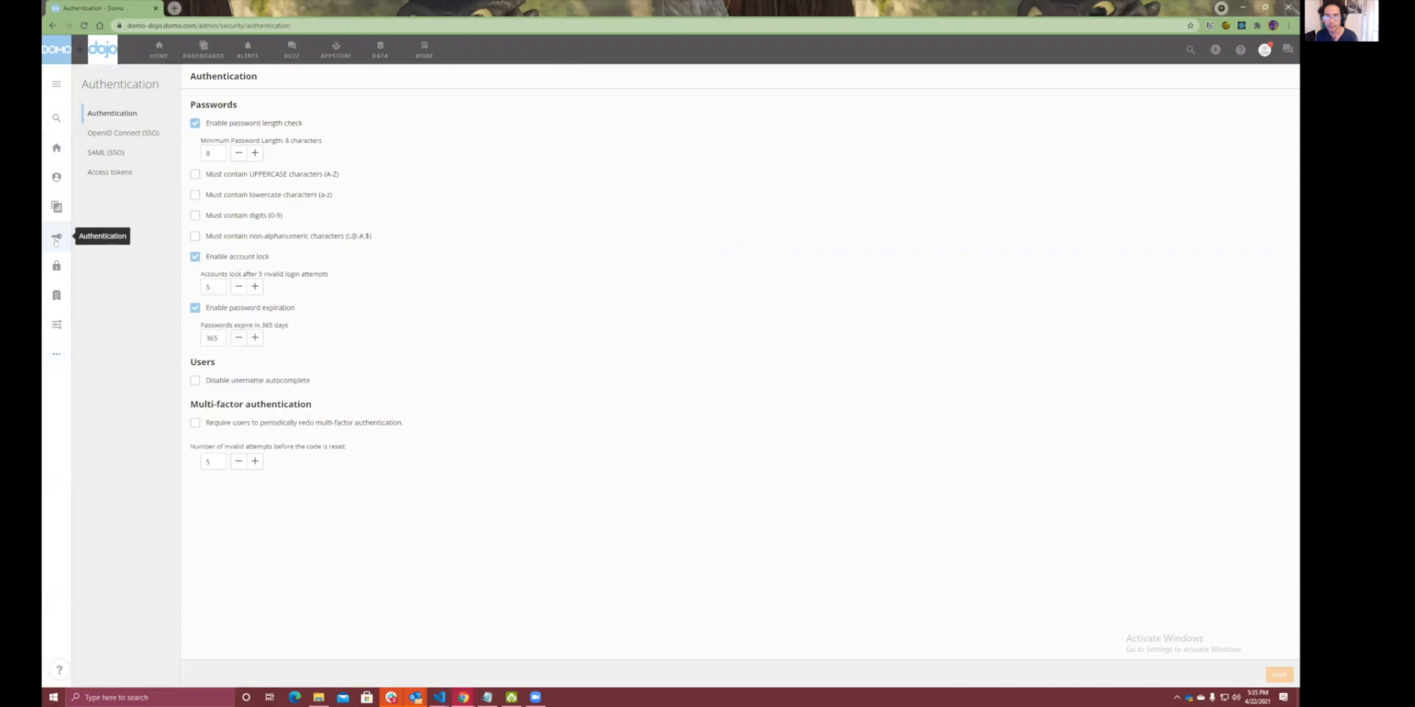
click(114, 174)
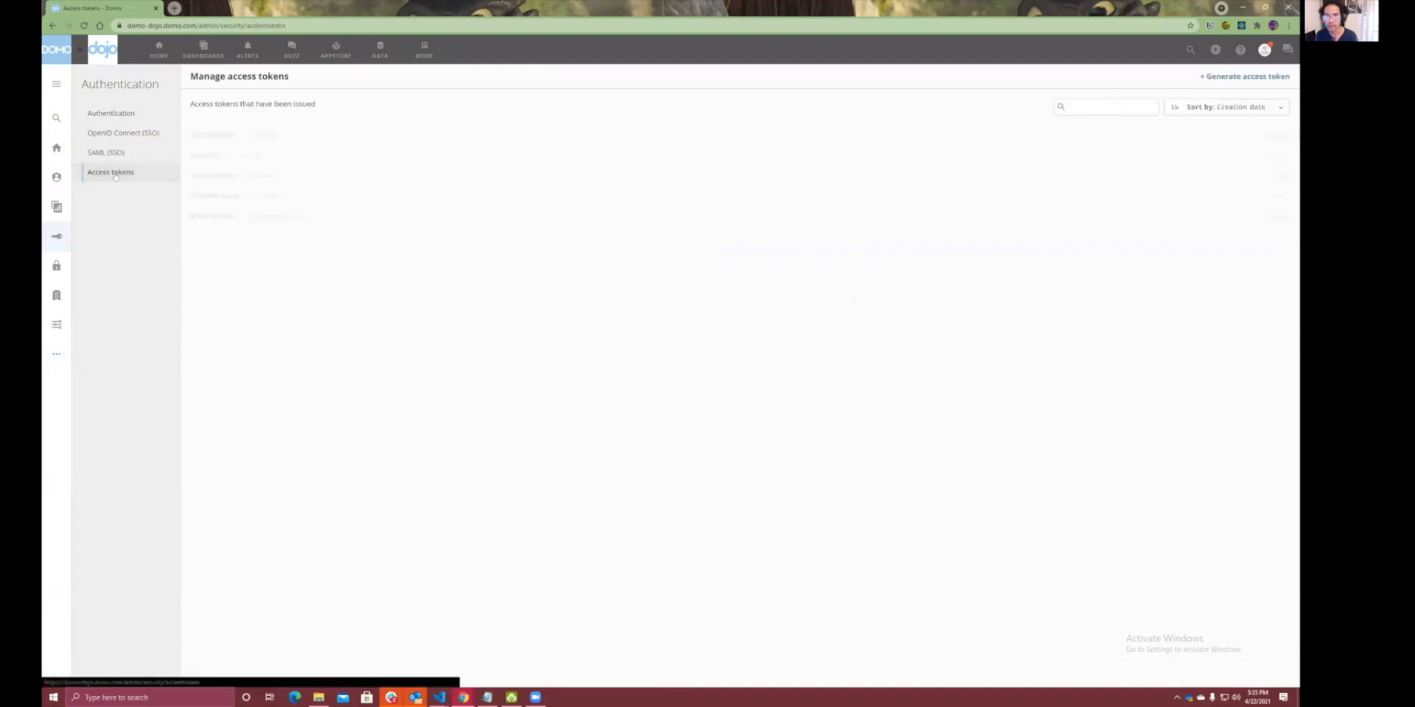
Start a new access token that expires after 1 day and select the token owner's user account.
click(1246, 76)
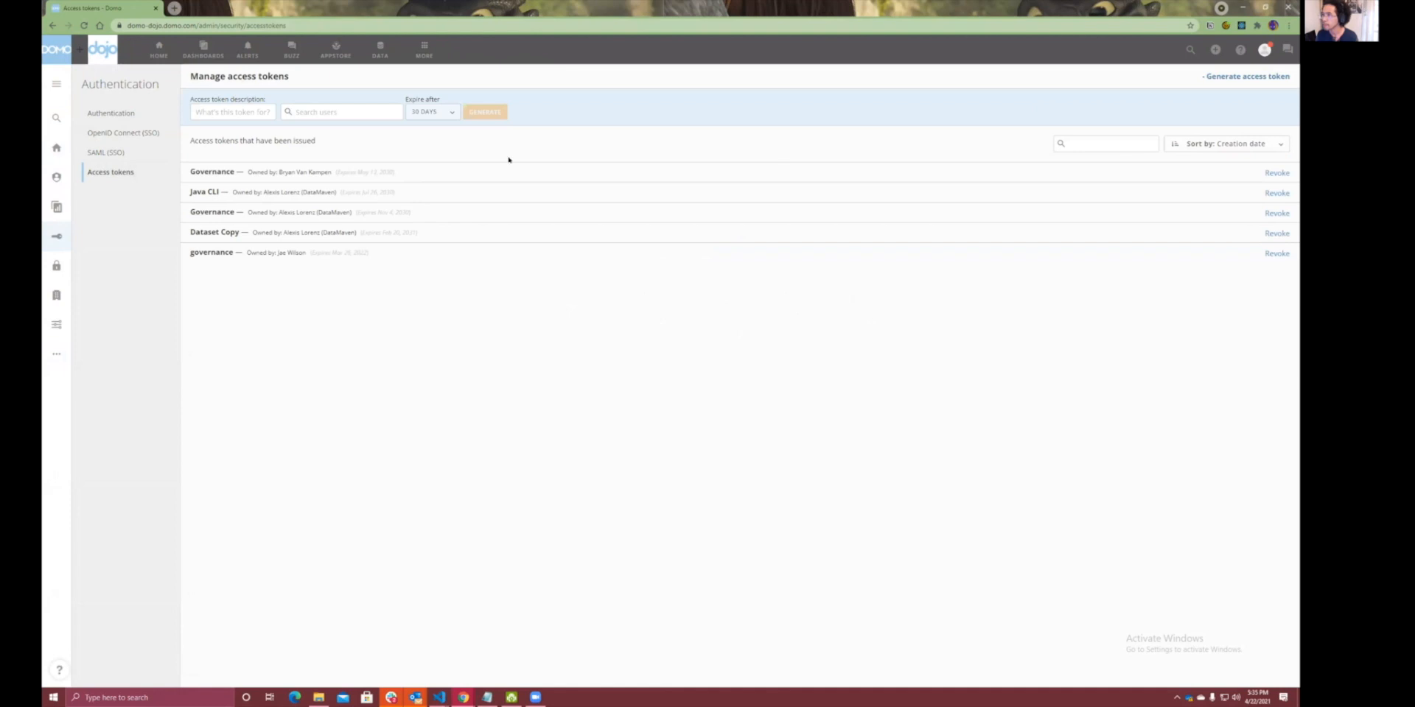
click(434, 114)
click(424, 132)
click(317, 110)
text(deleteme)
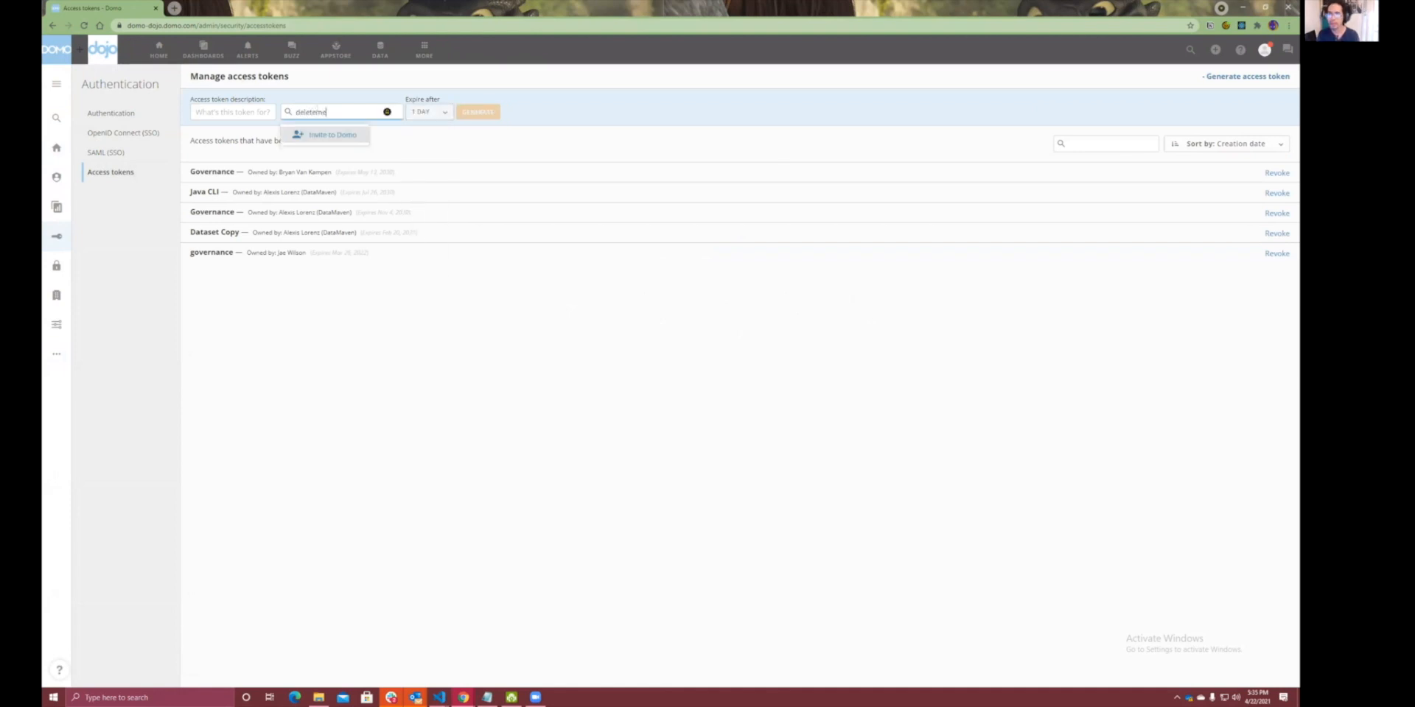
key(ctrl+a)
text(jkae)
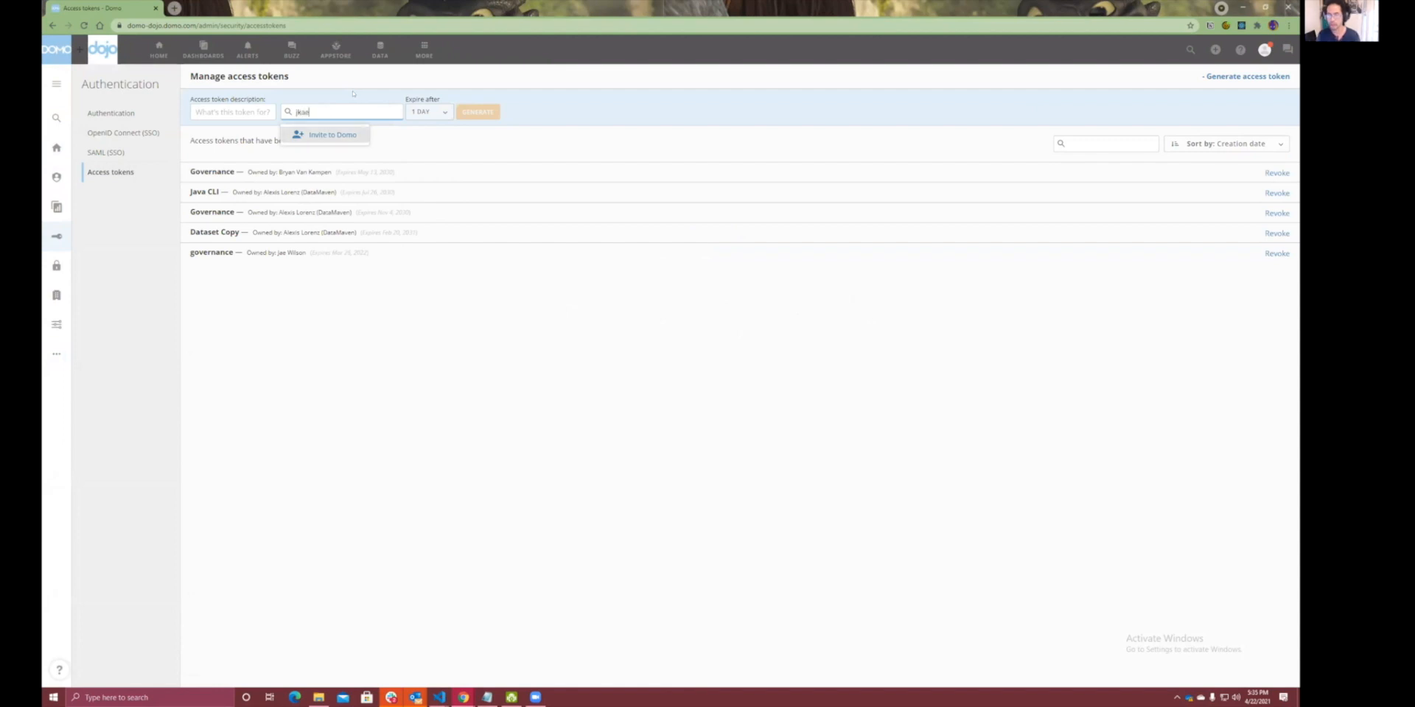
text(ae)
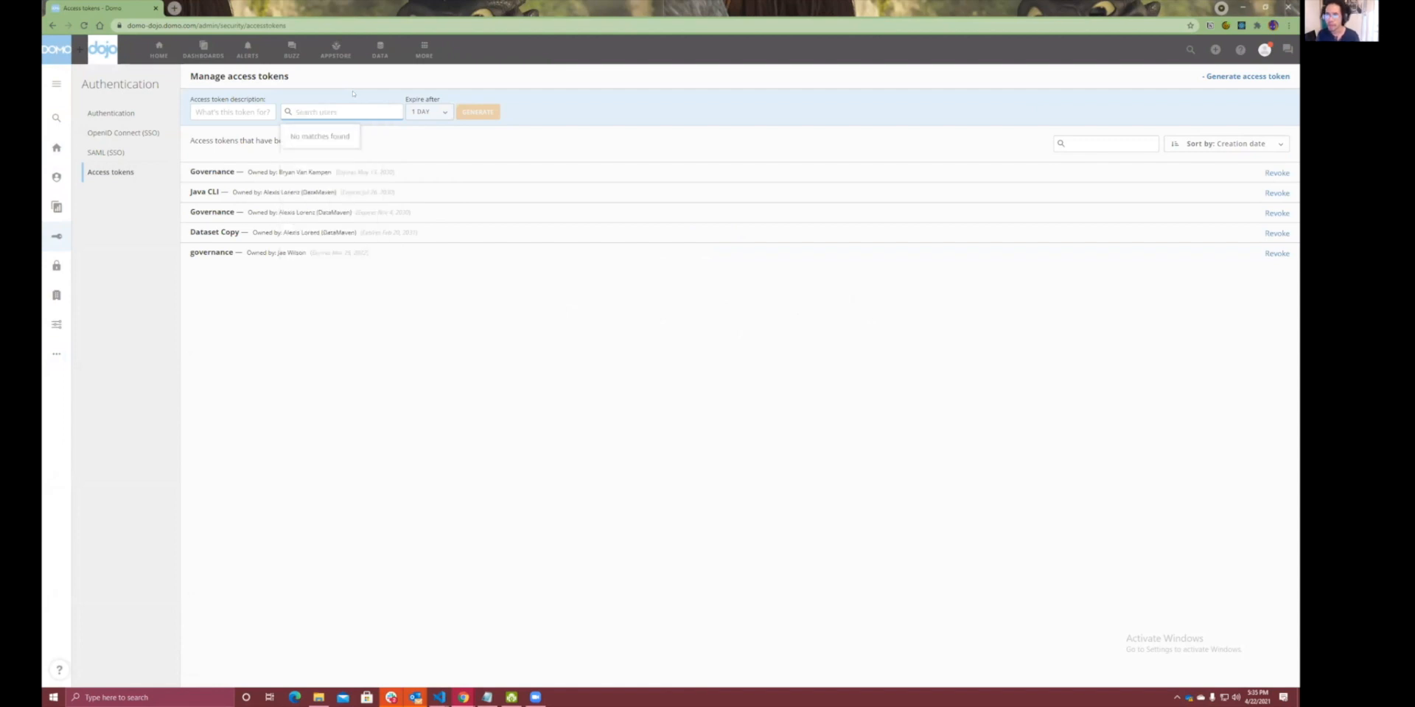
click(323, 153)
Enter "delete" as the access token description and generate the token.
click(227, 113)
text(delete)
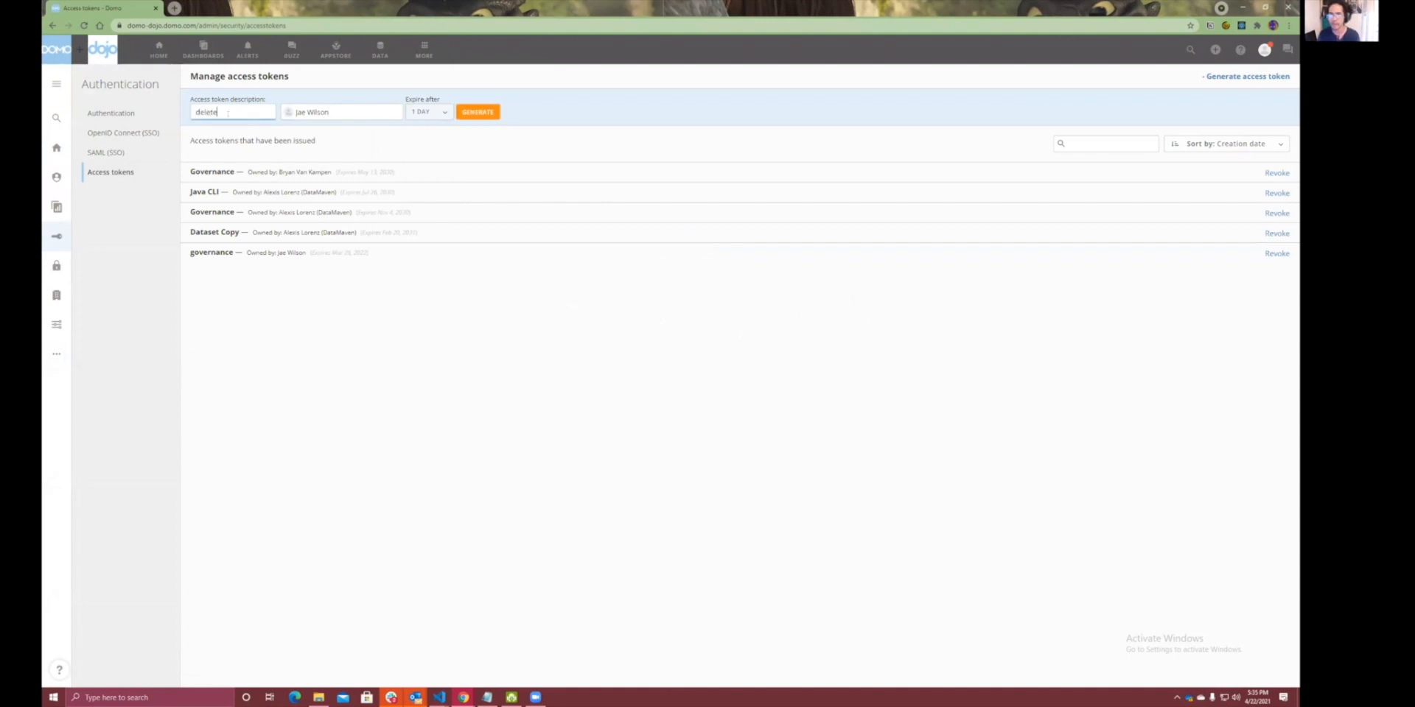
click(478, 111)
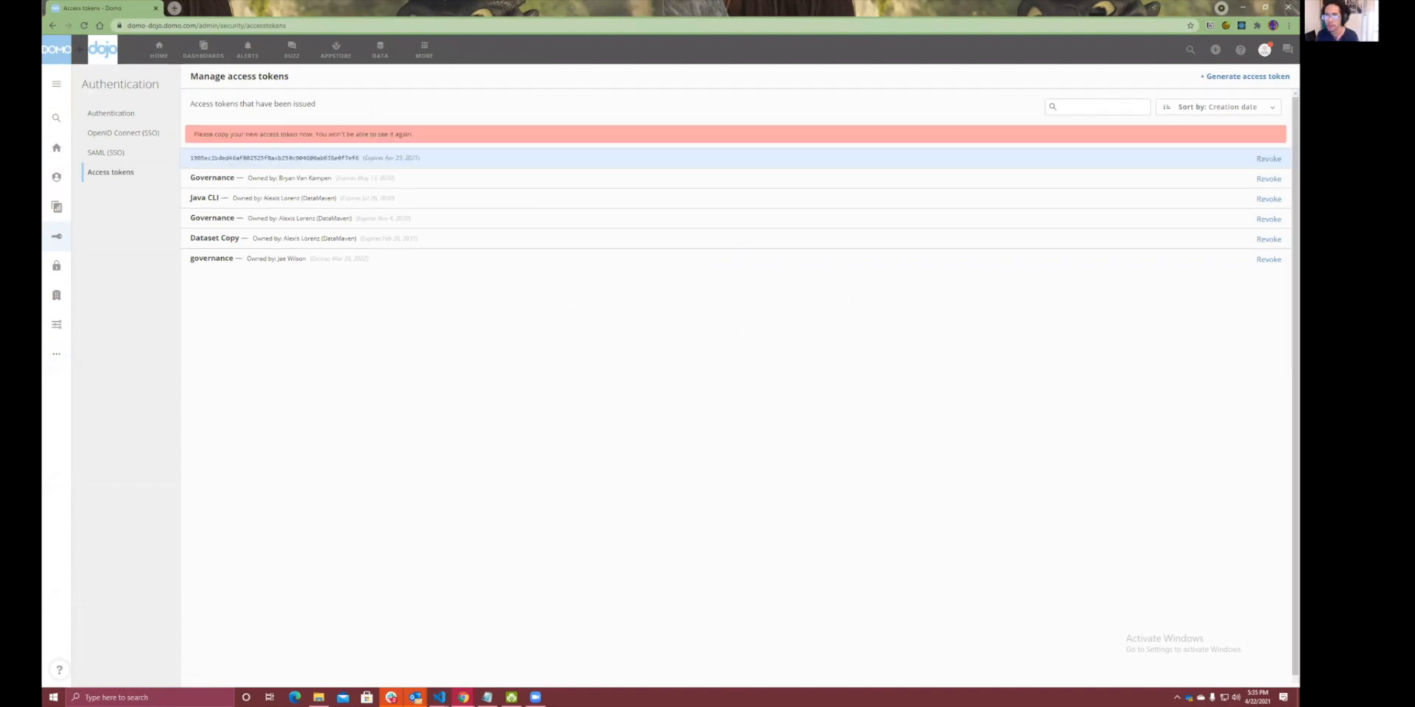
Copy the newly generated access token and paste it into the untitled file in Visual Studio Code.
double_click(278, 157)
key(alt+Tab)
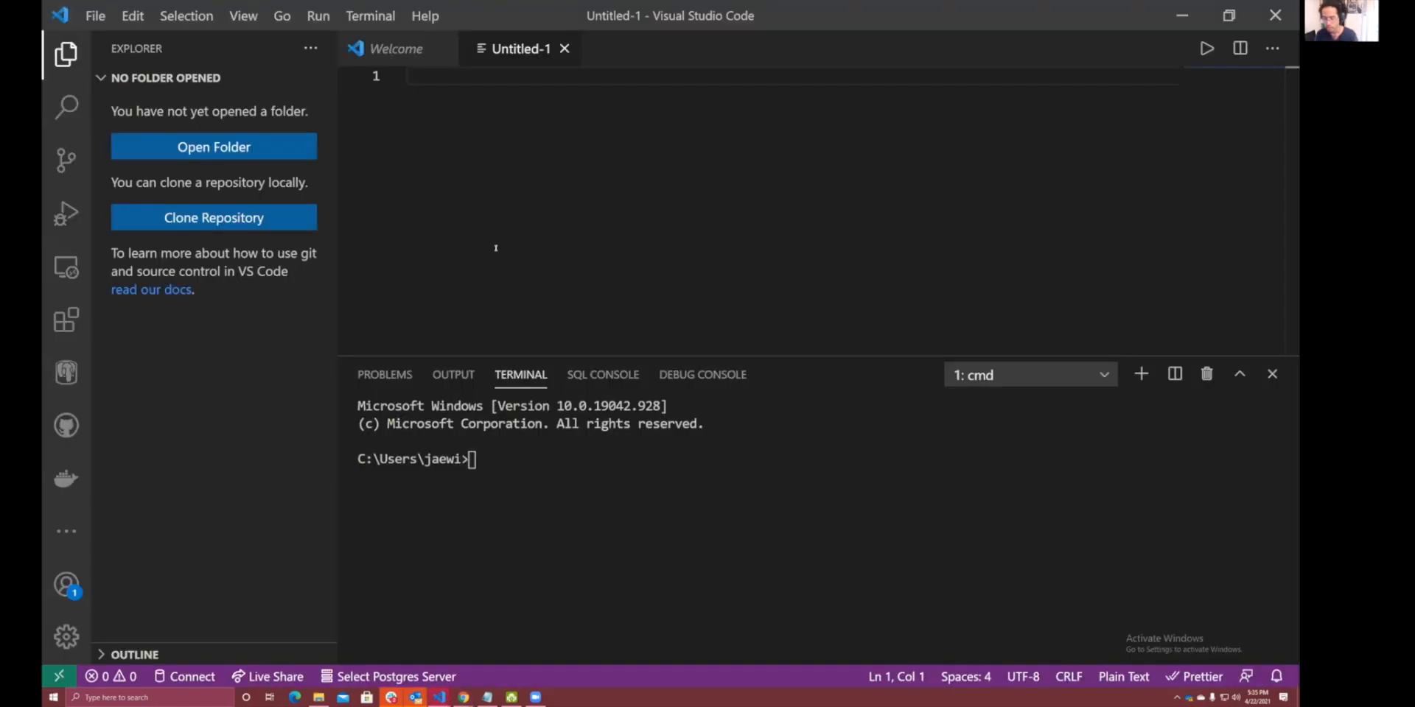
key(ctrl+v)
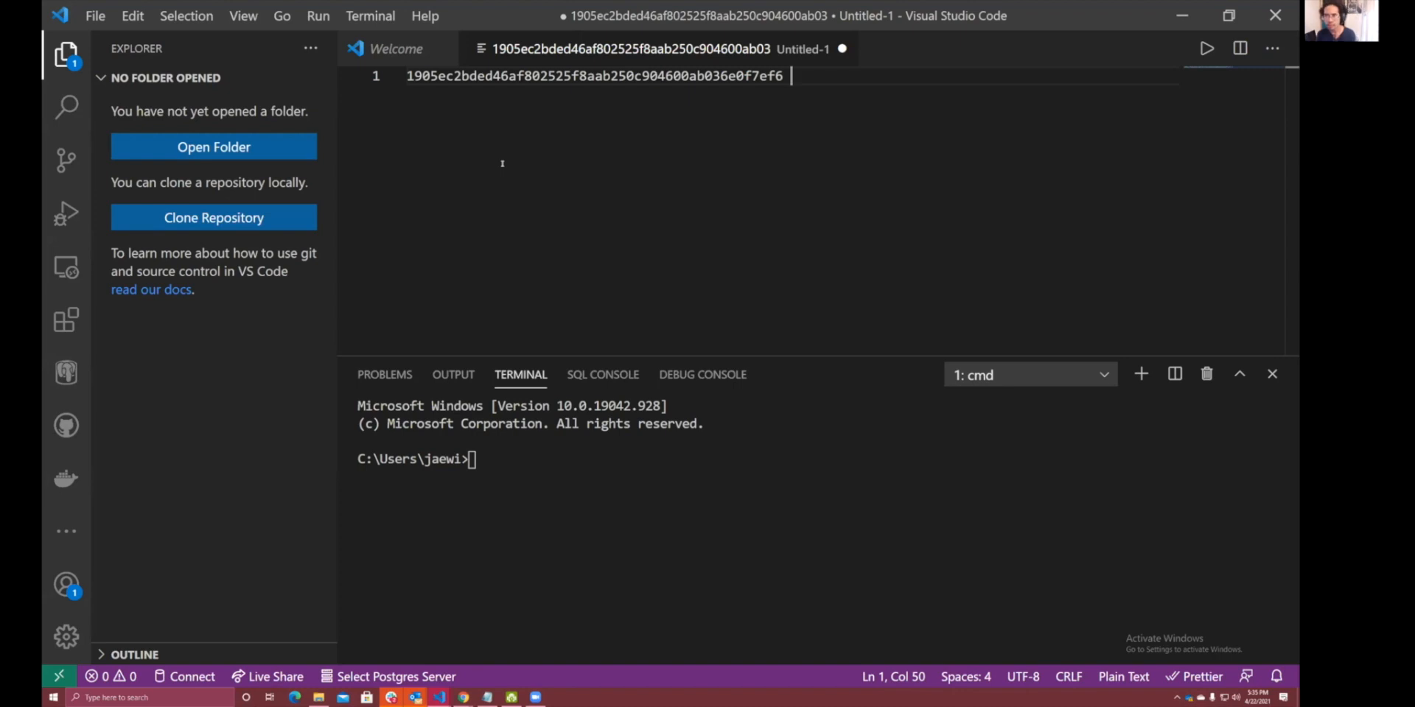
Switch back to Domo in the browser and open the Tool Downloads page of the Admin area.
key(alt+Tab)
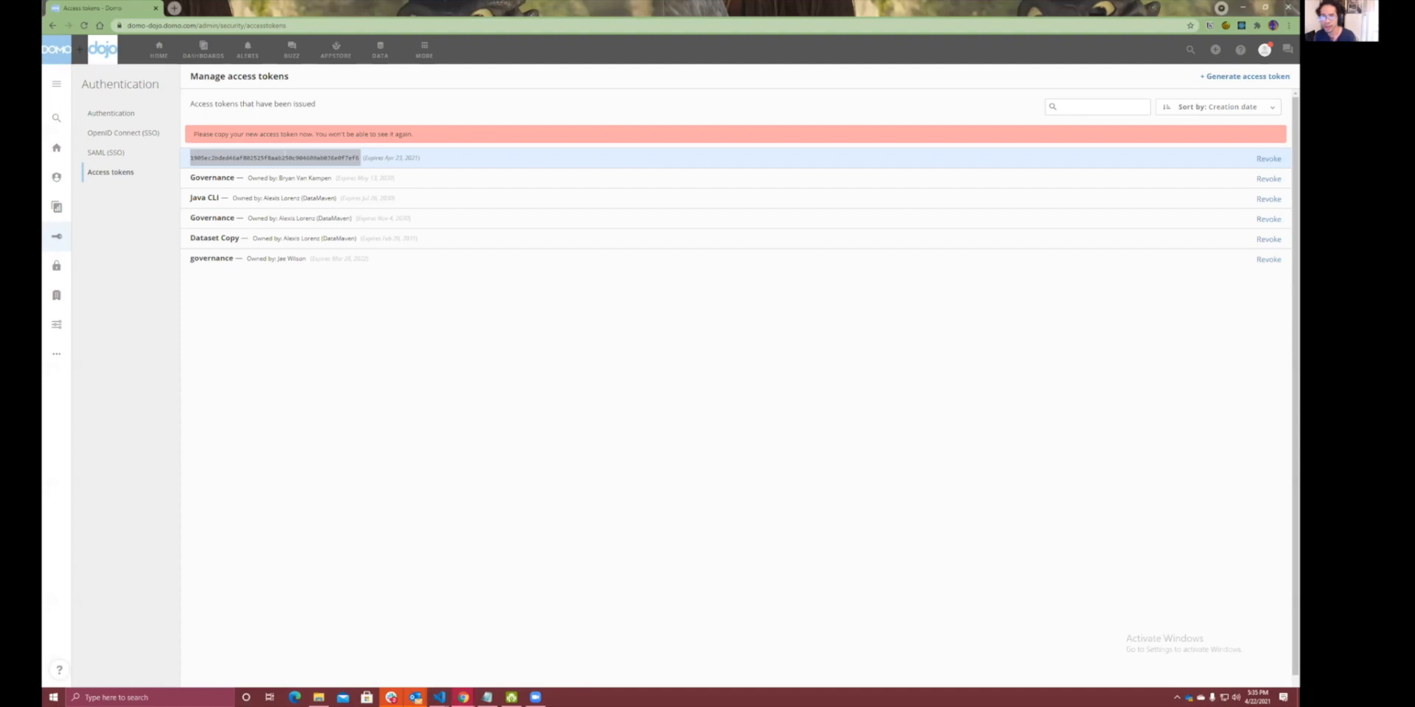
click(424, 49)
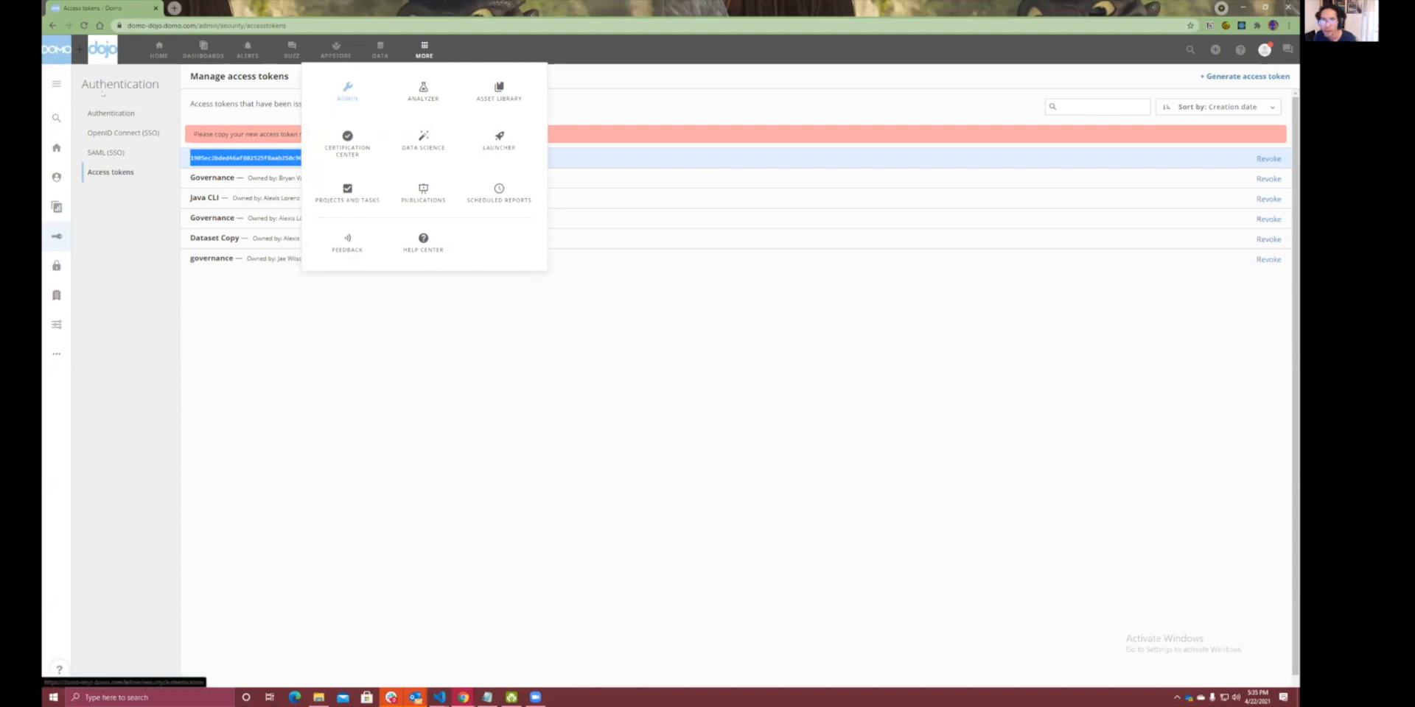
click(56, 86)
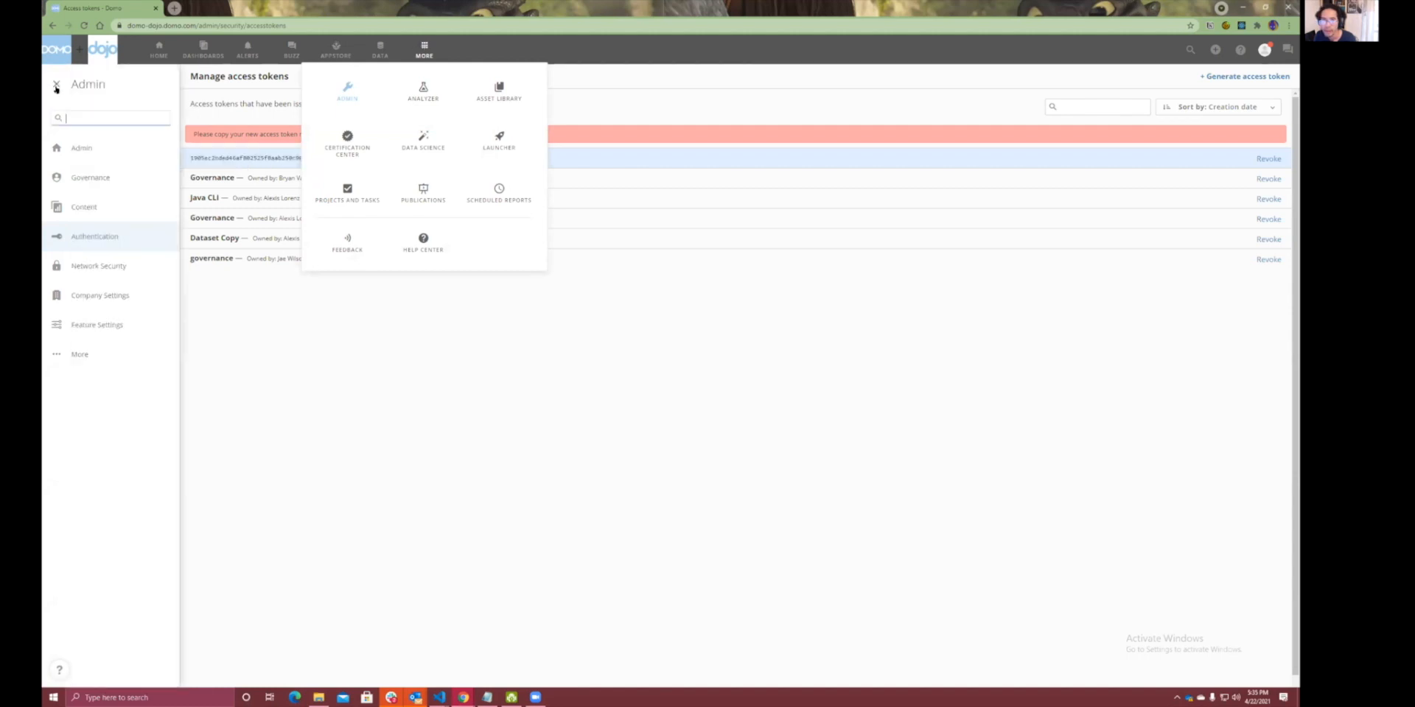
click(71, 357)
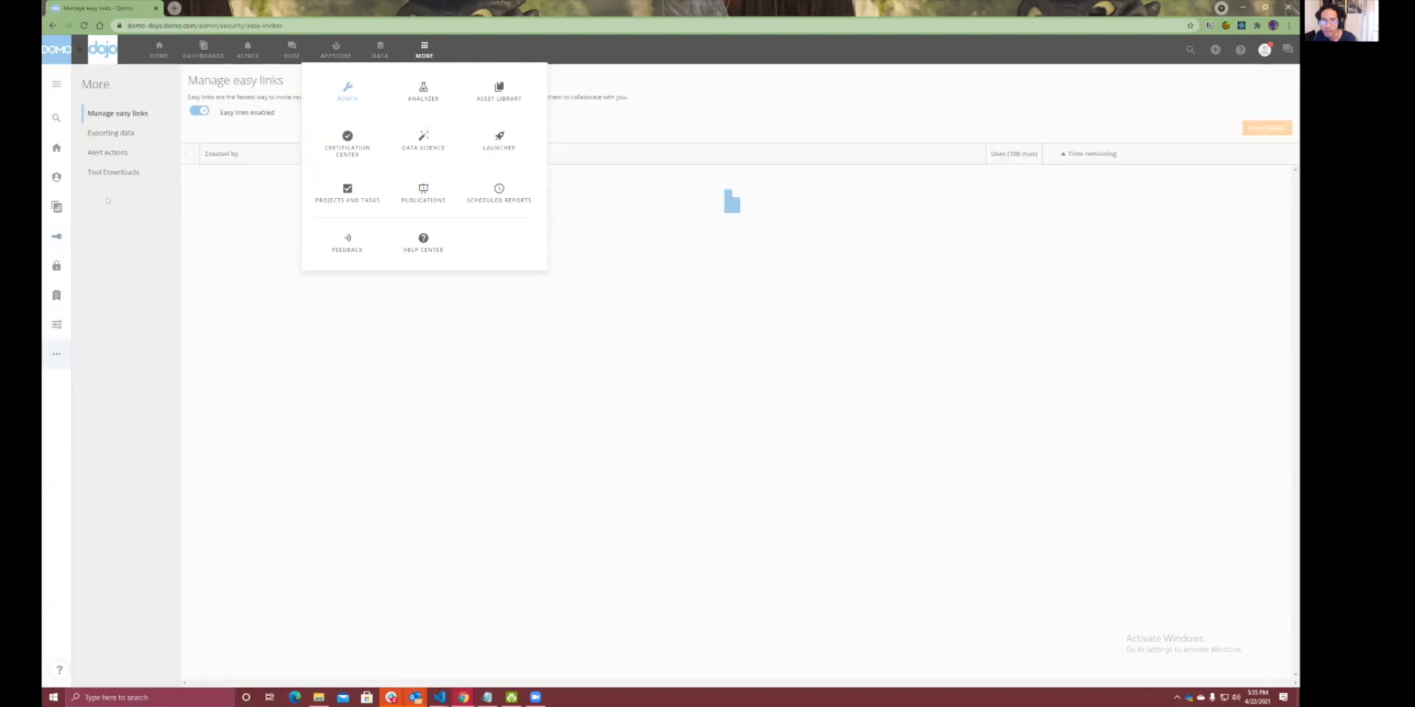
click(113, 171)
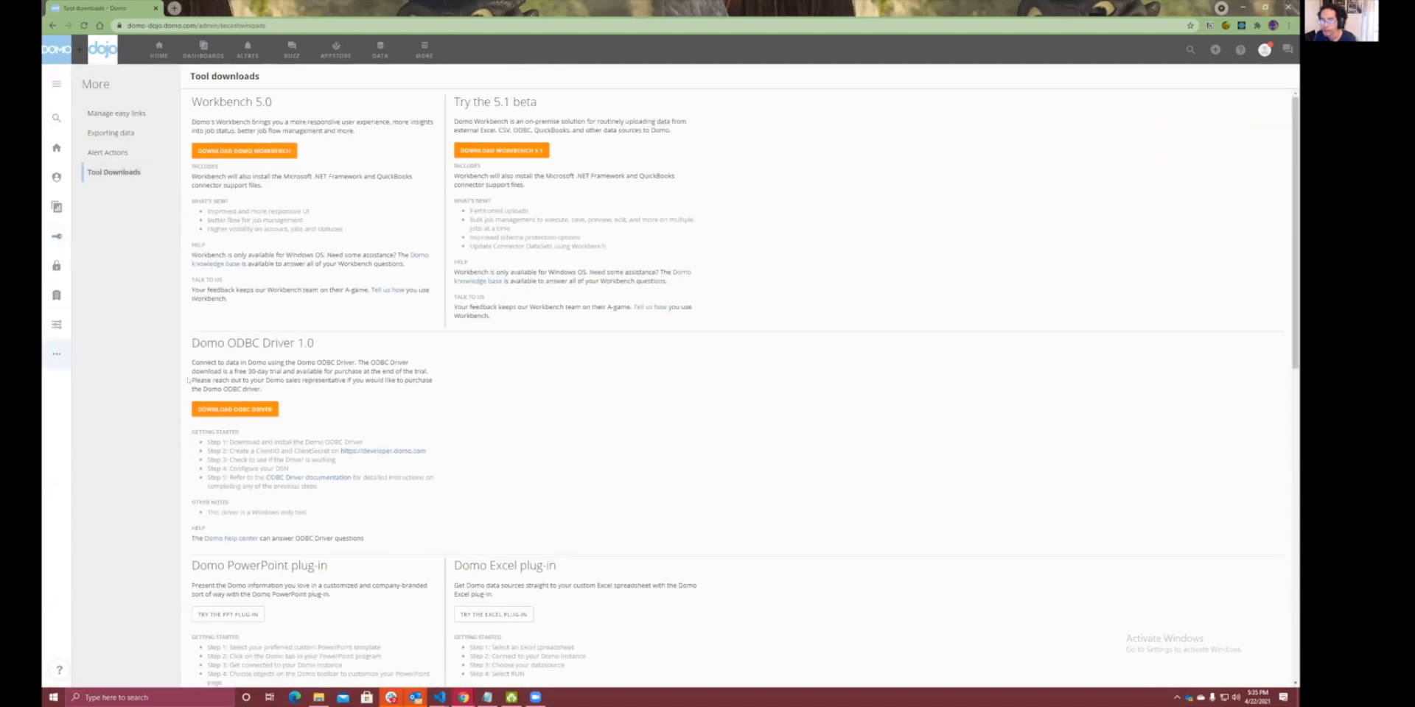
Download the Domo CLI jar file and choose to keep it despite the browser's security prompt.
scroll(499, 399, down, 5)
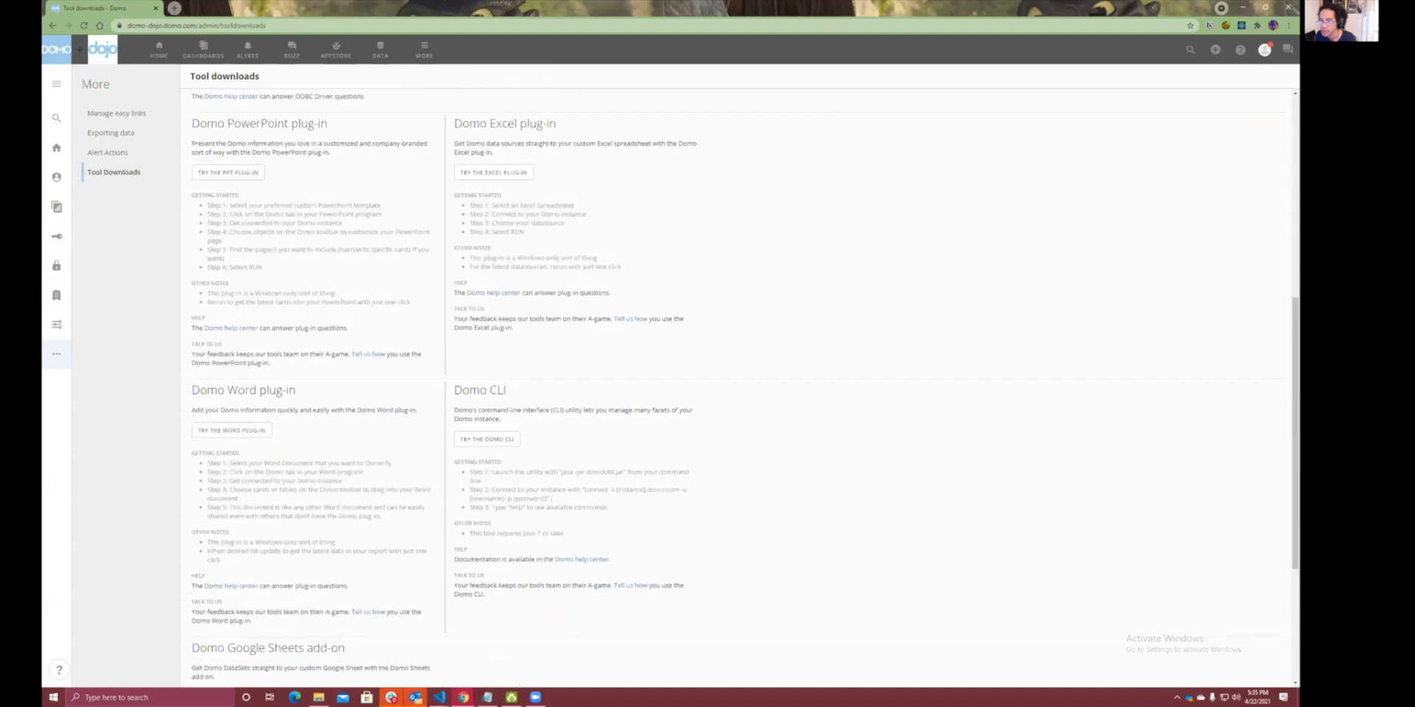
click(492, 440)
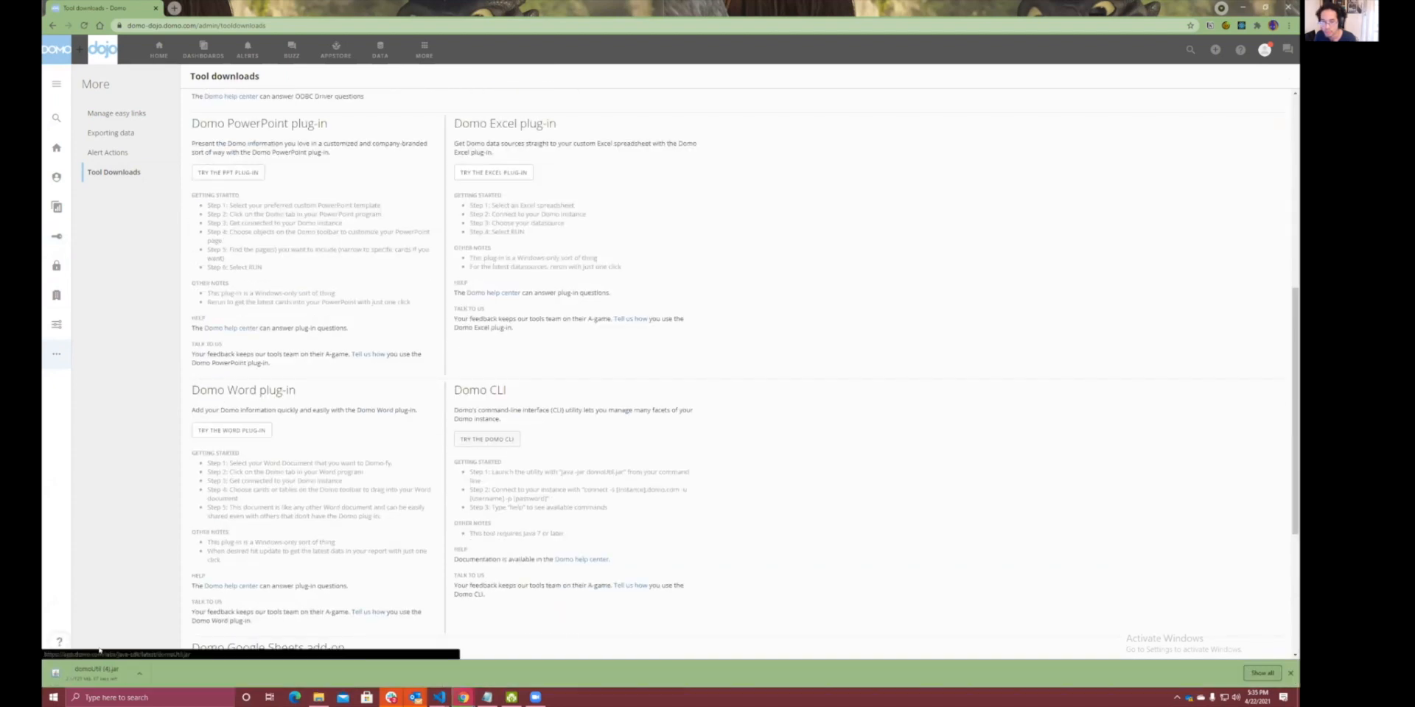
click(147, 674)
click(147, 674)
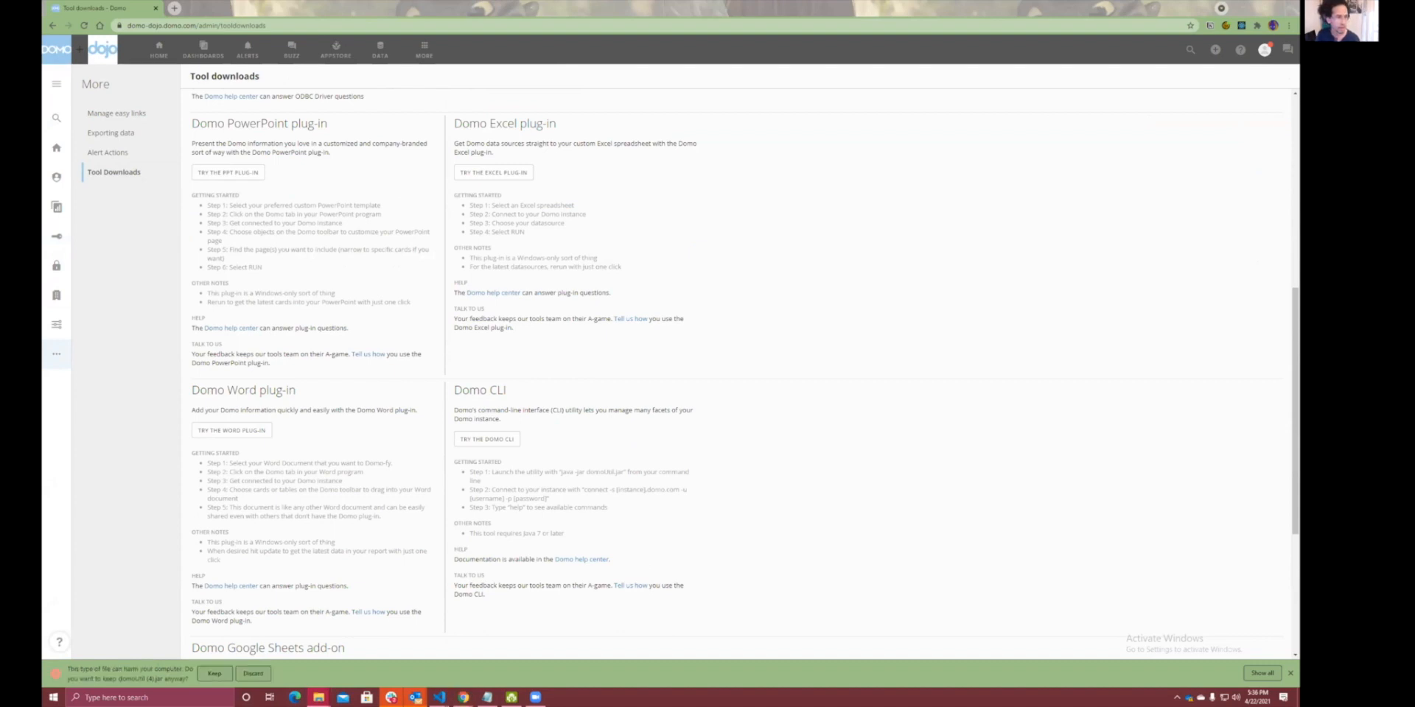
click(224, 674)
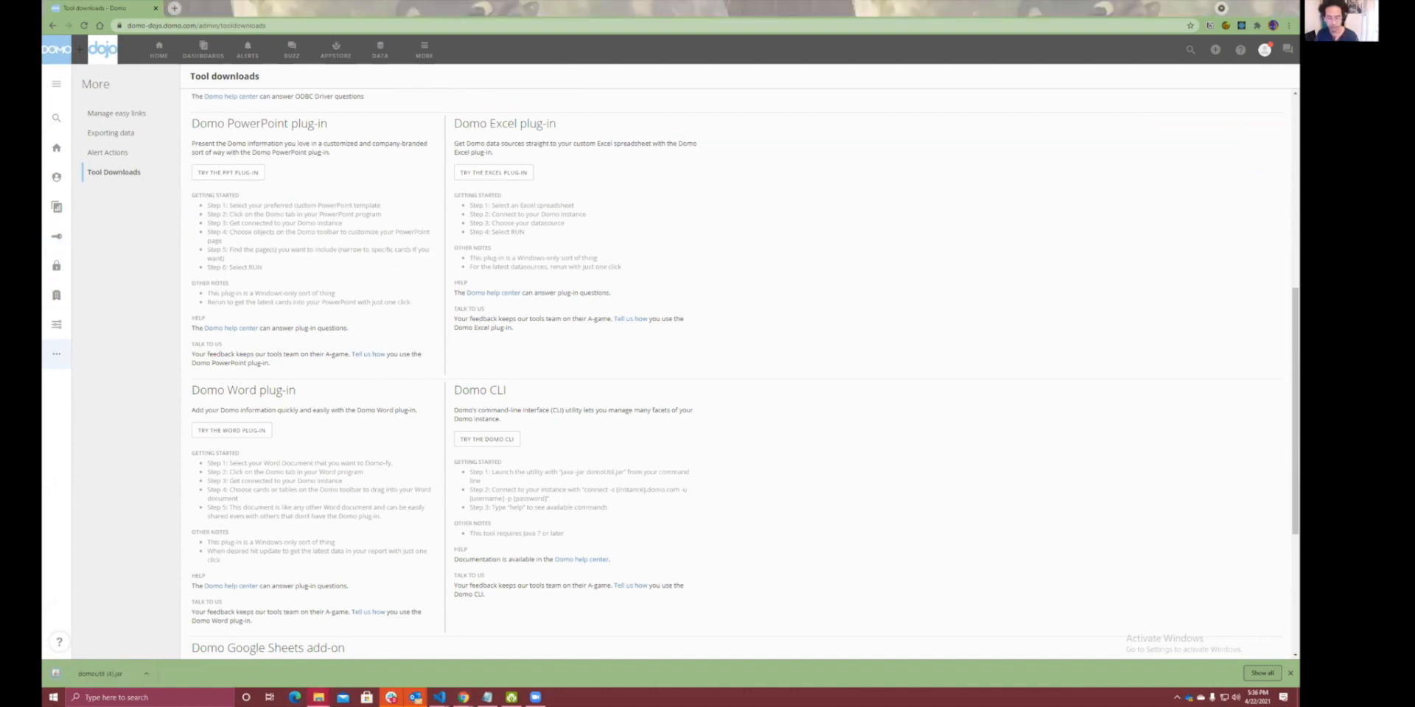
Switch to Visual Studio Code and open the folder GitHub\customer\domo-dojo on the C: drive.
key(alt+Tab)
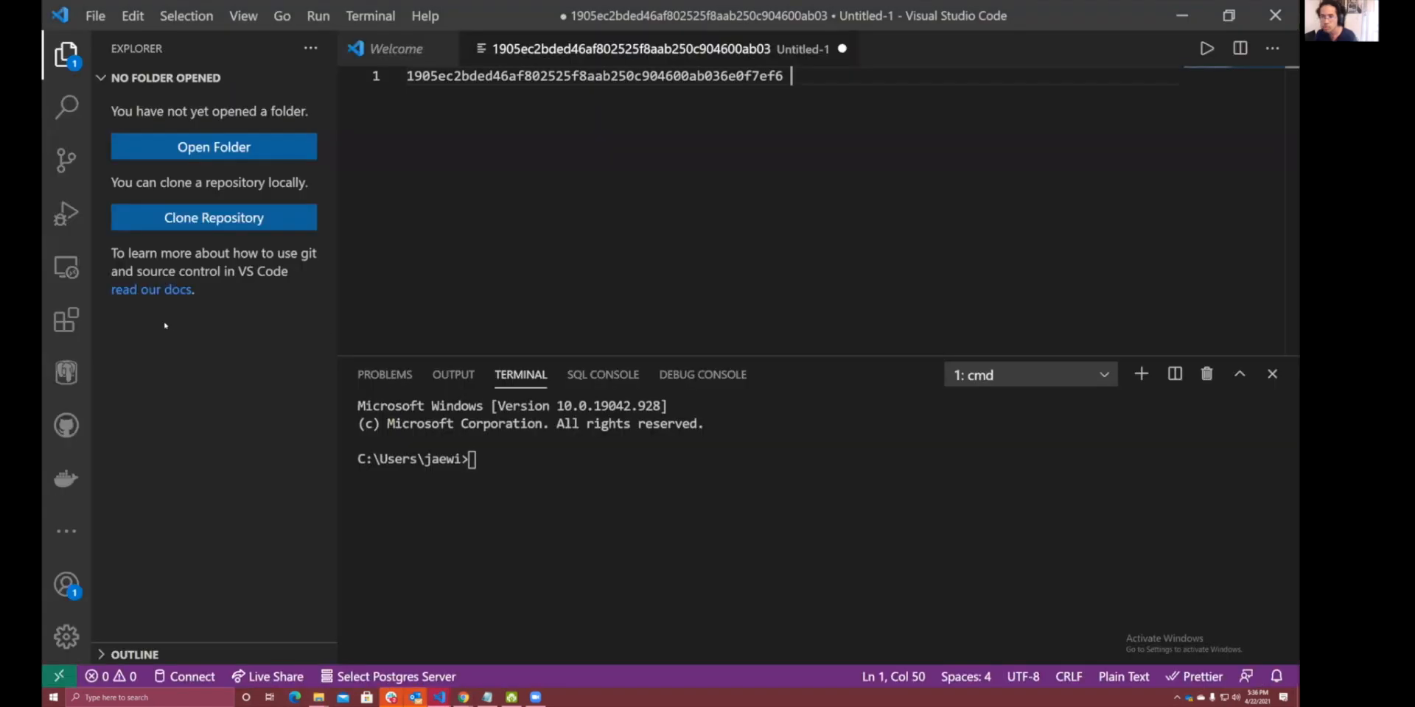
click(188, 388)
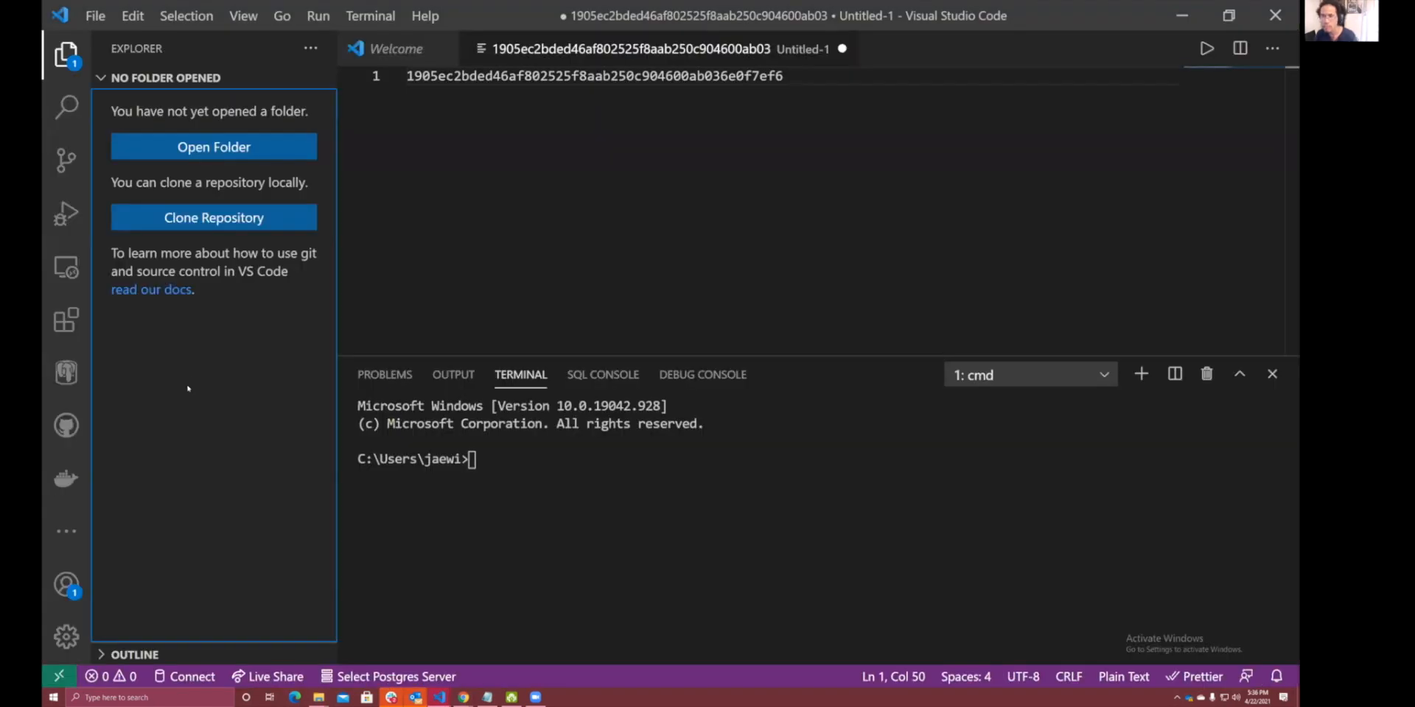
click(221, 154)
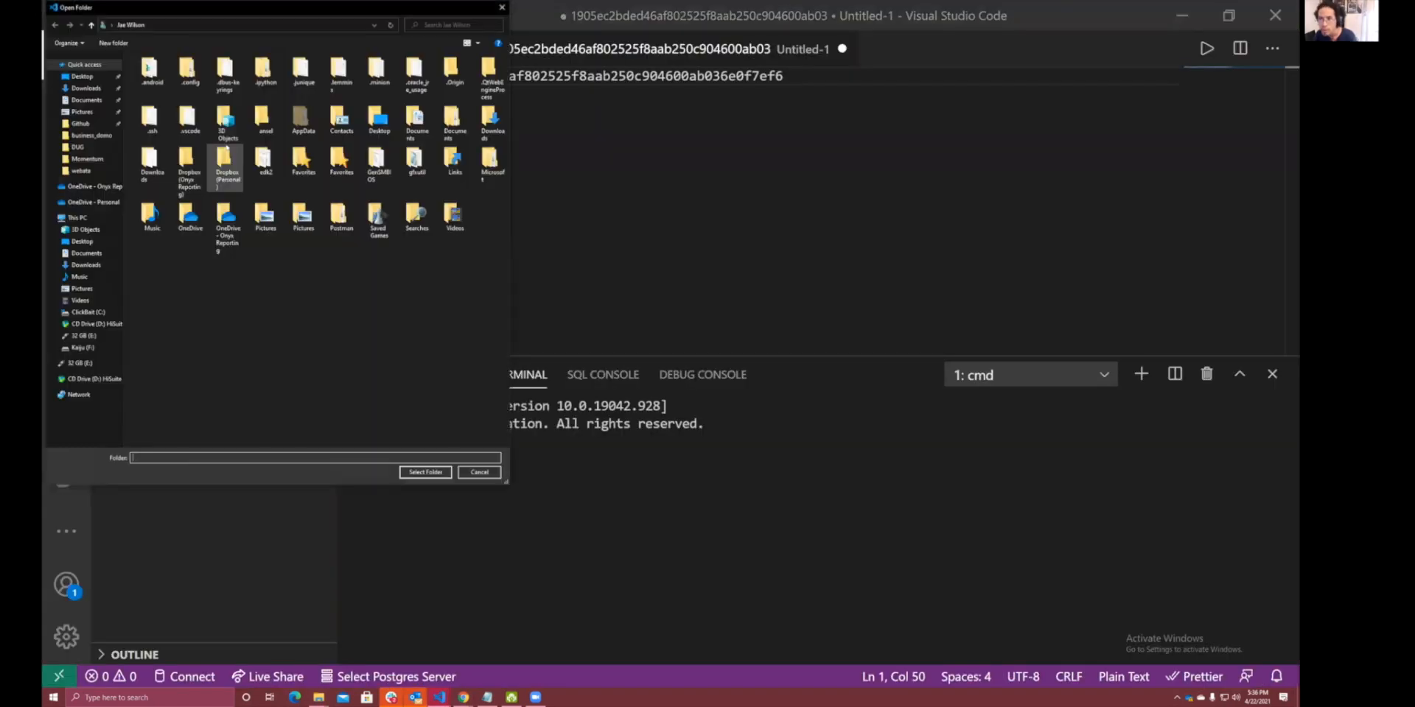
click(93, 125)
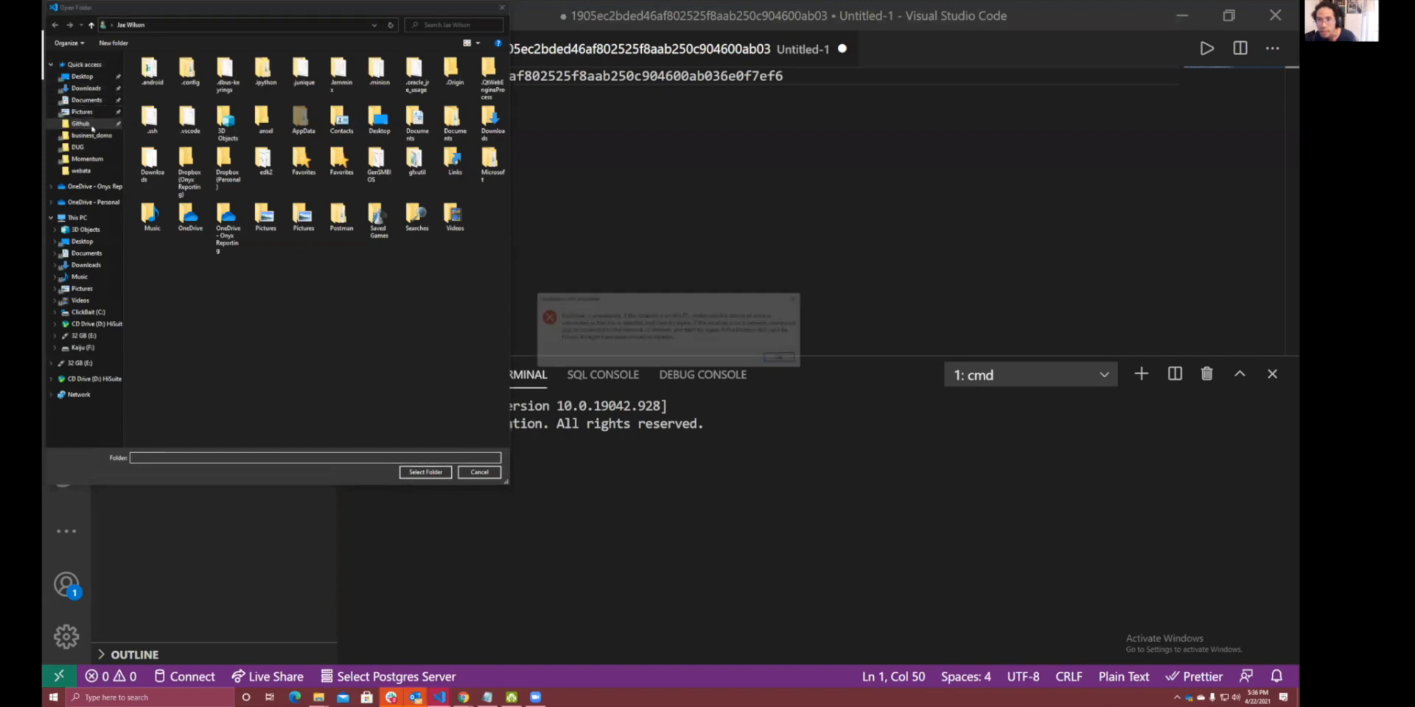
key(Return)
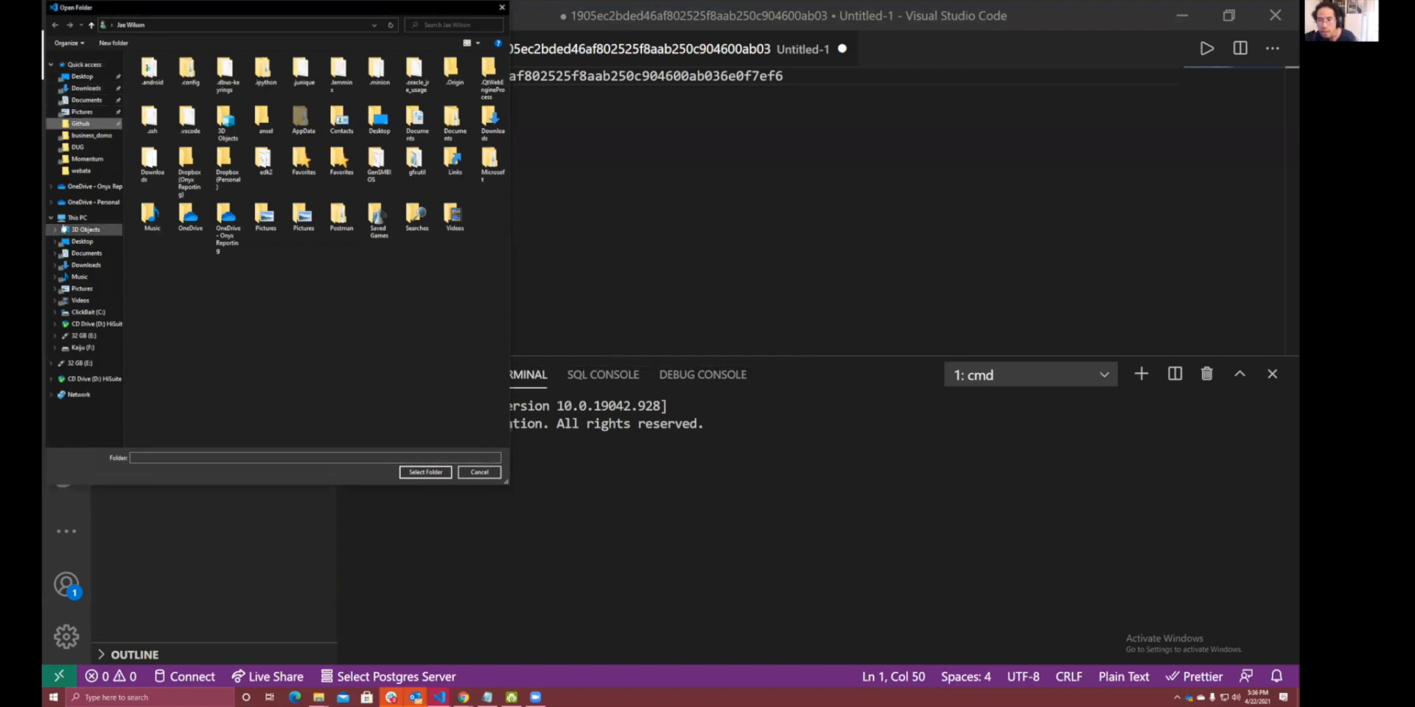
click(88, 312)
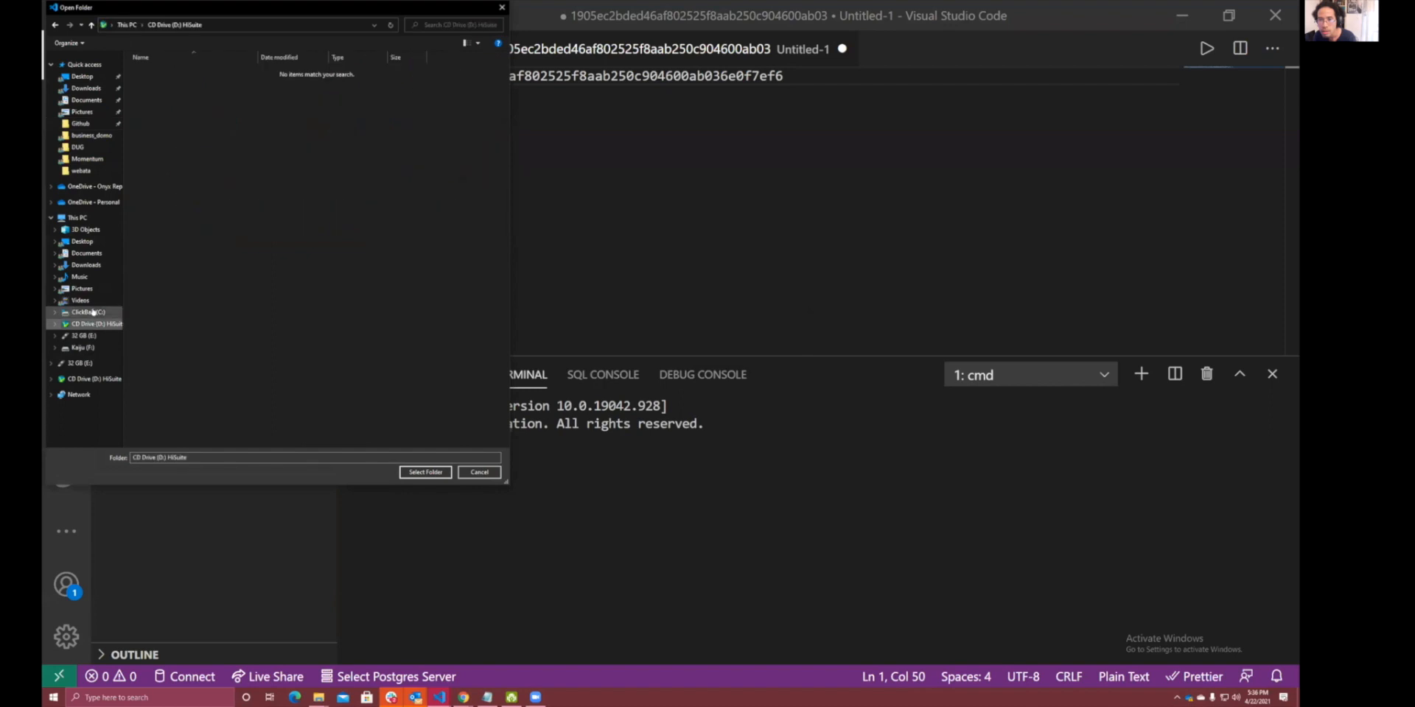
double_click(154, 102)
double_click(155, 103)
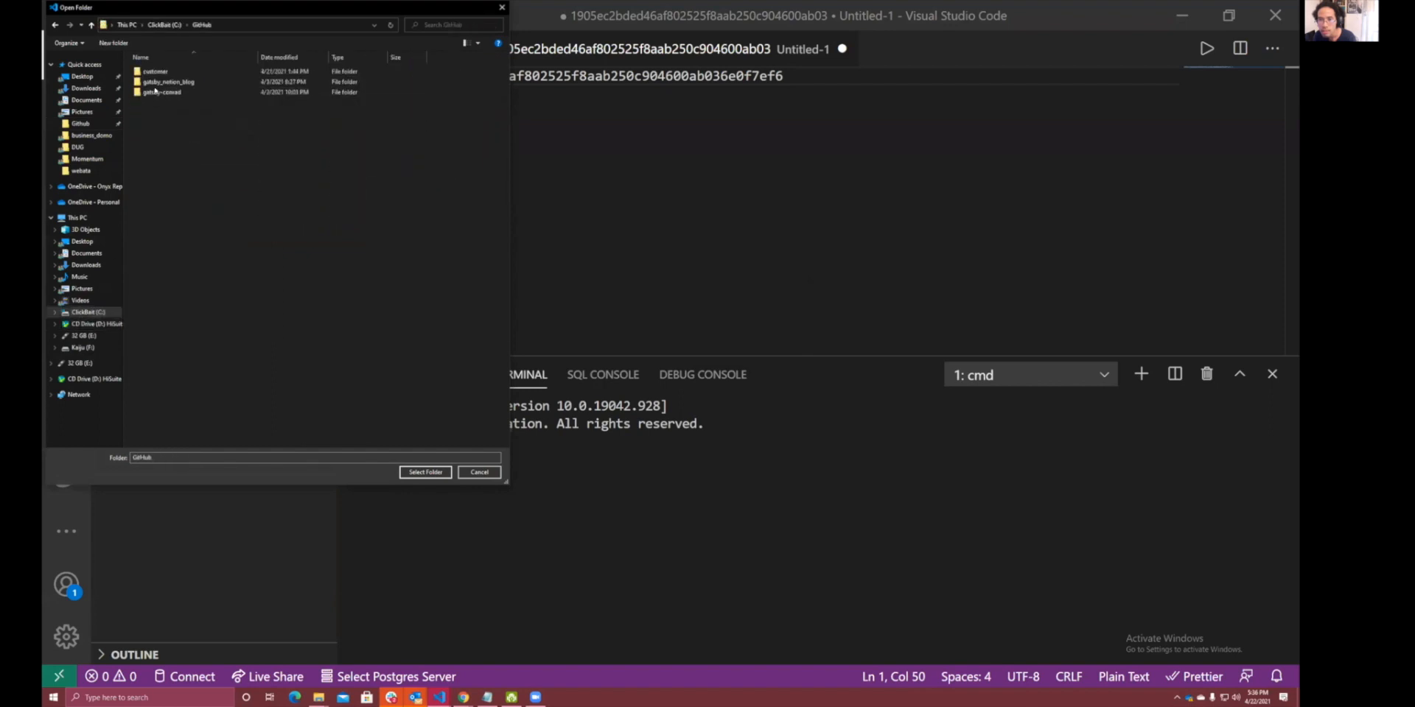
double_click(155, 72)
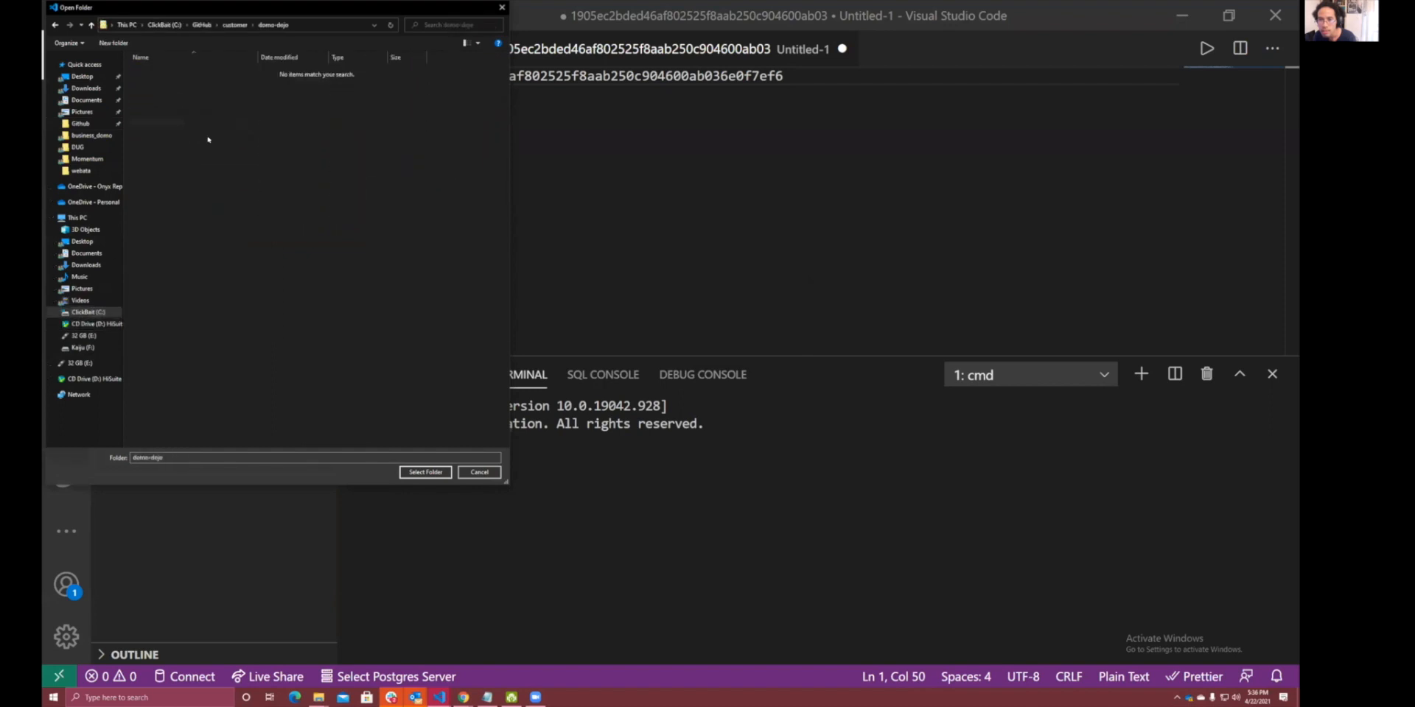
click(414, 470)
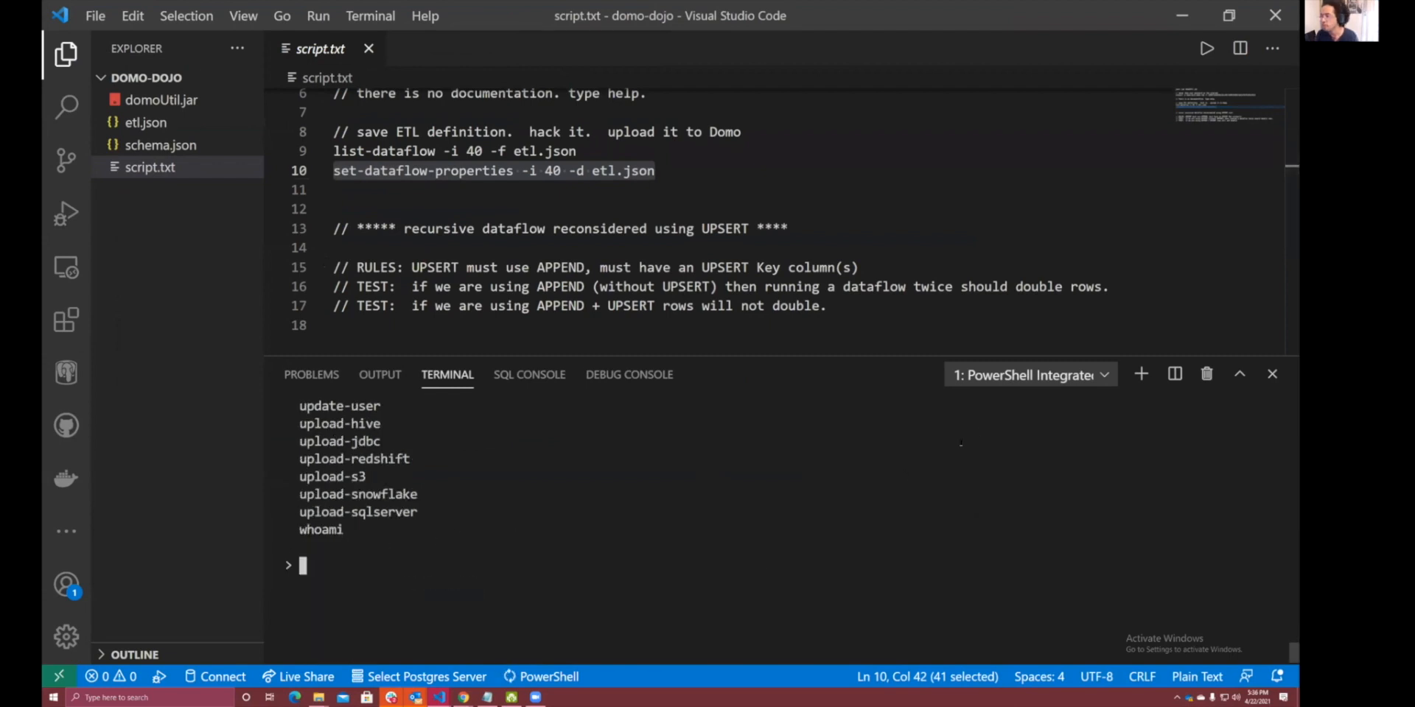
Open a new terminal in the domo-dojo folder and launch the Domo CLI with java -jar domoUtil.jar.
click(1153, 375)
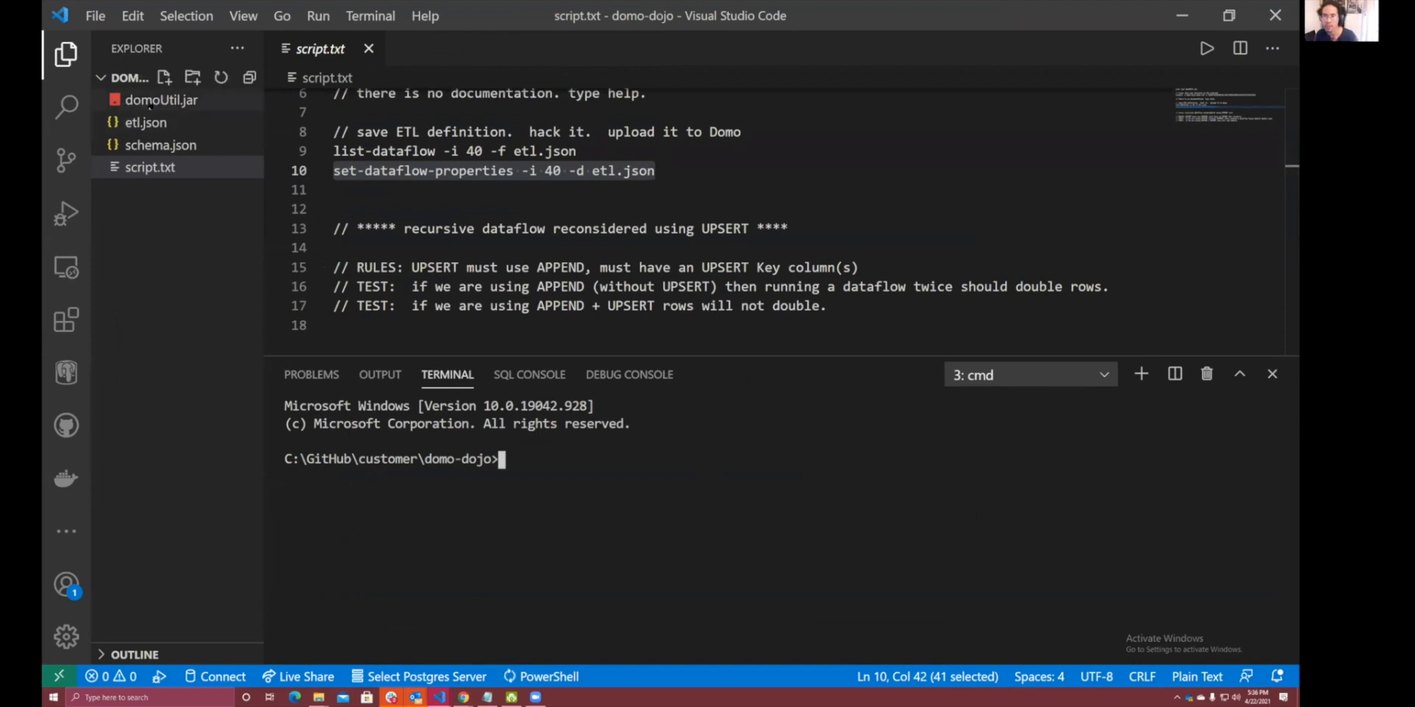
text(java -jar domoUtil.jar)
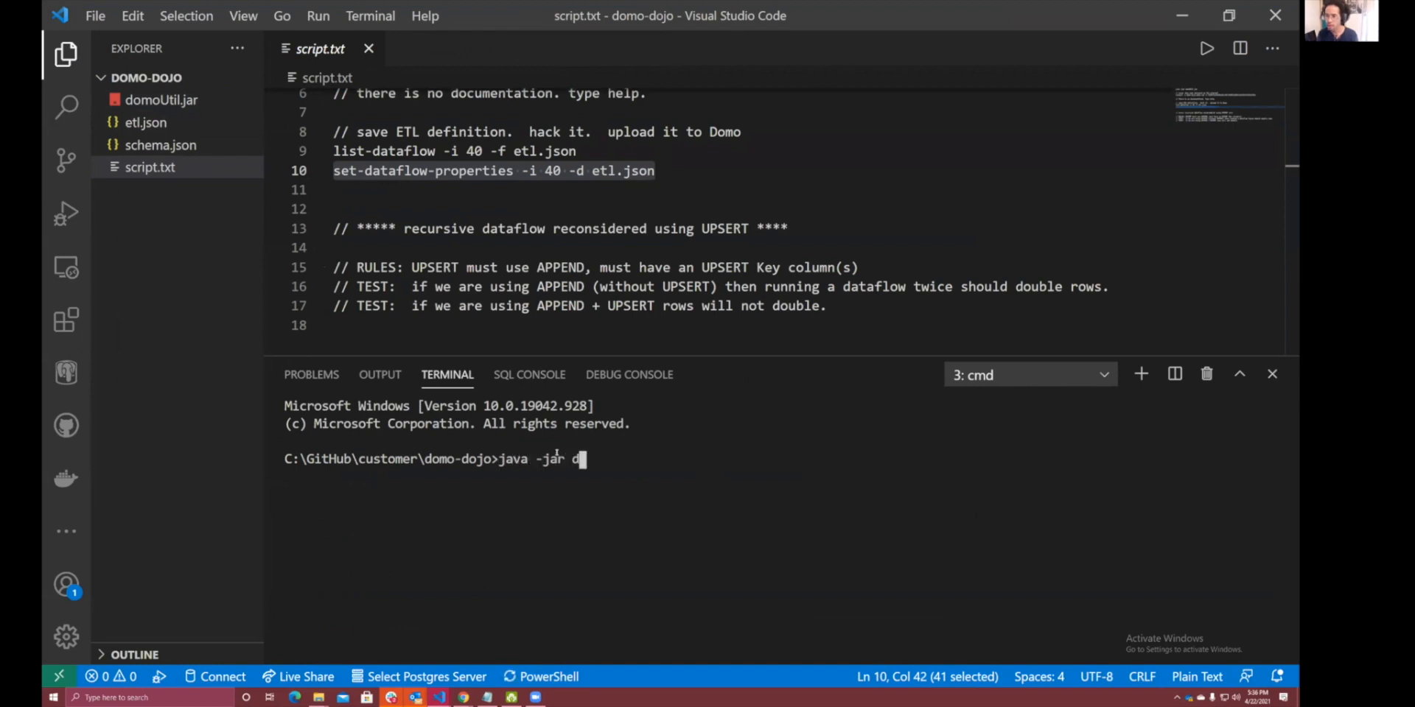
key(Return)
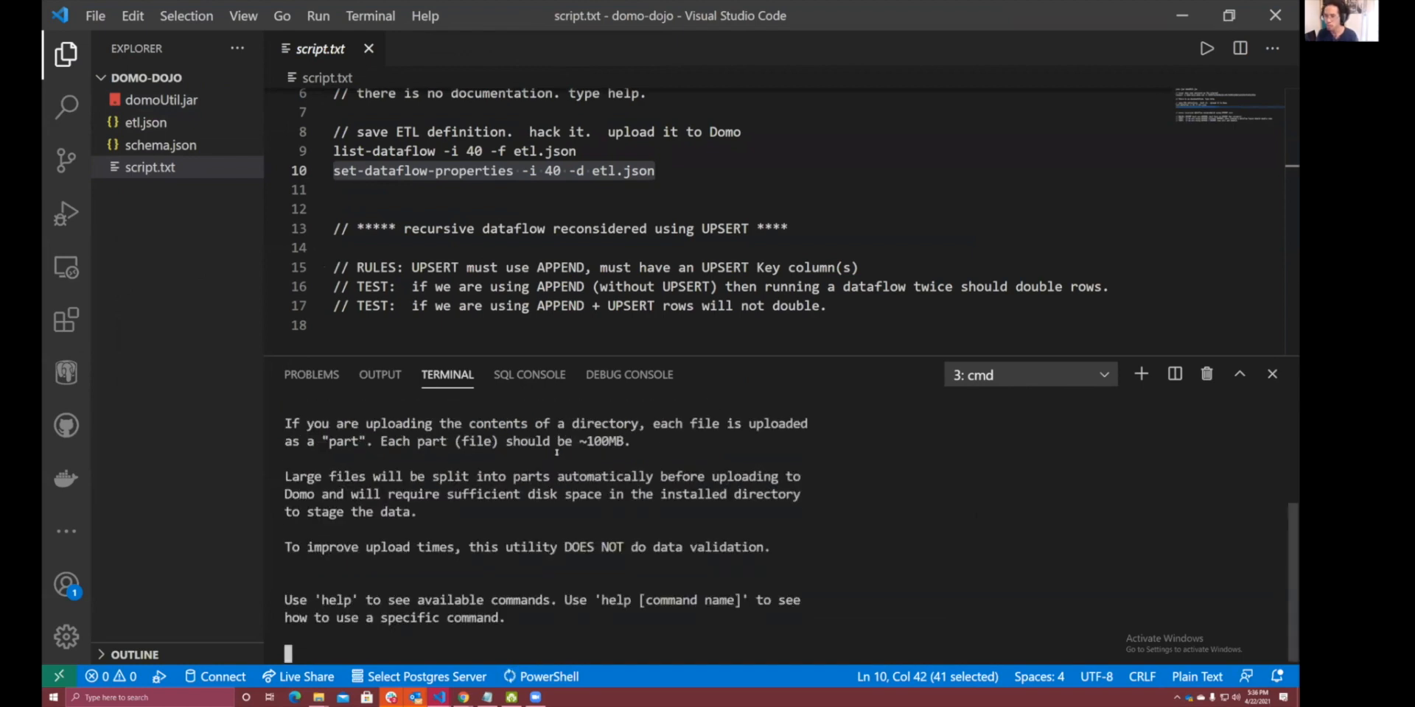
drag(527, 628, 598, 628)
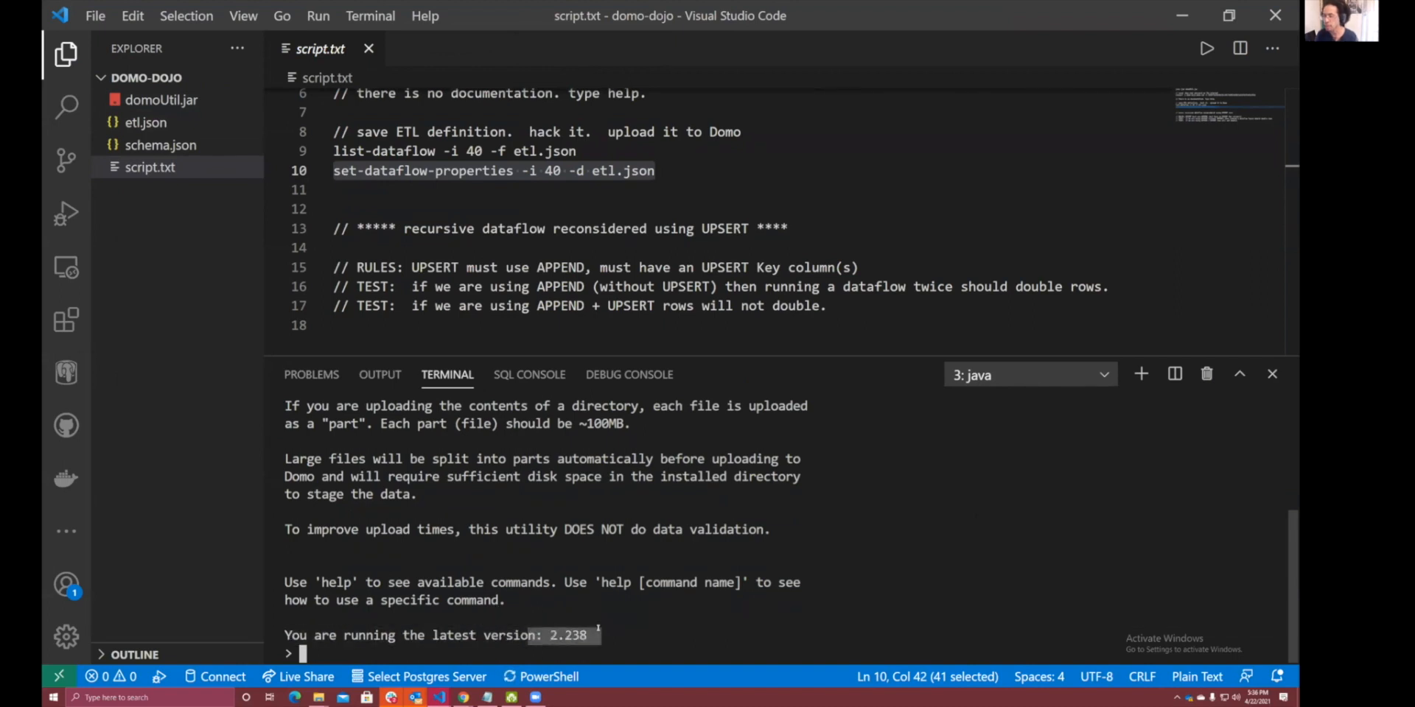
Run the help command in the Domo CLI to list its available commands.
click(442, 647)
text(help)
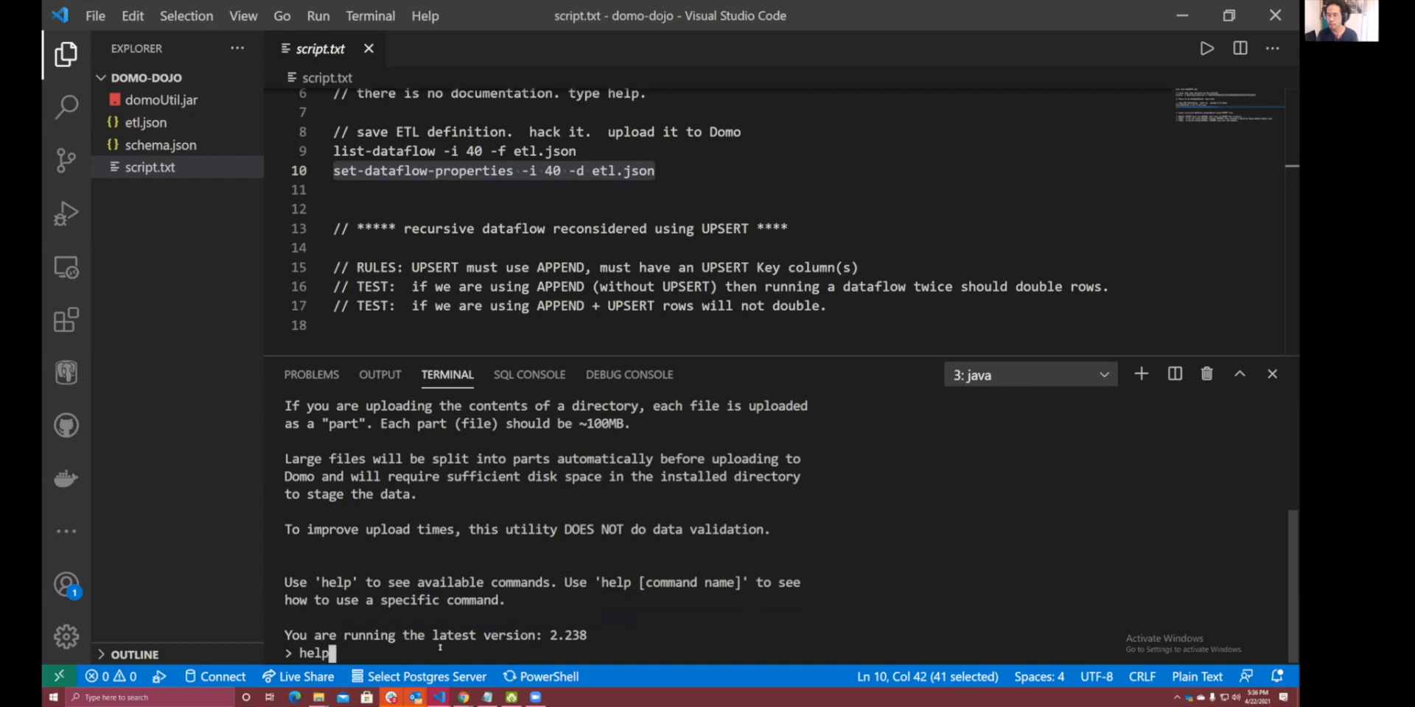
key(Return)
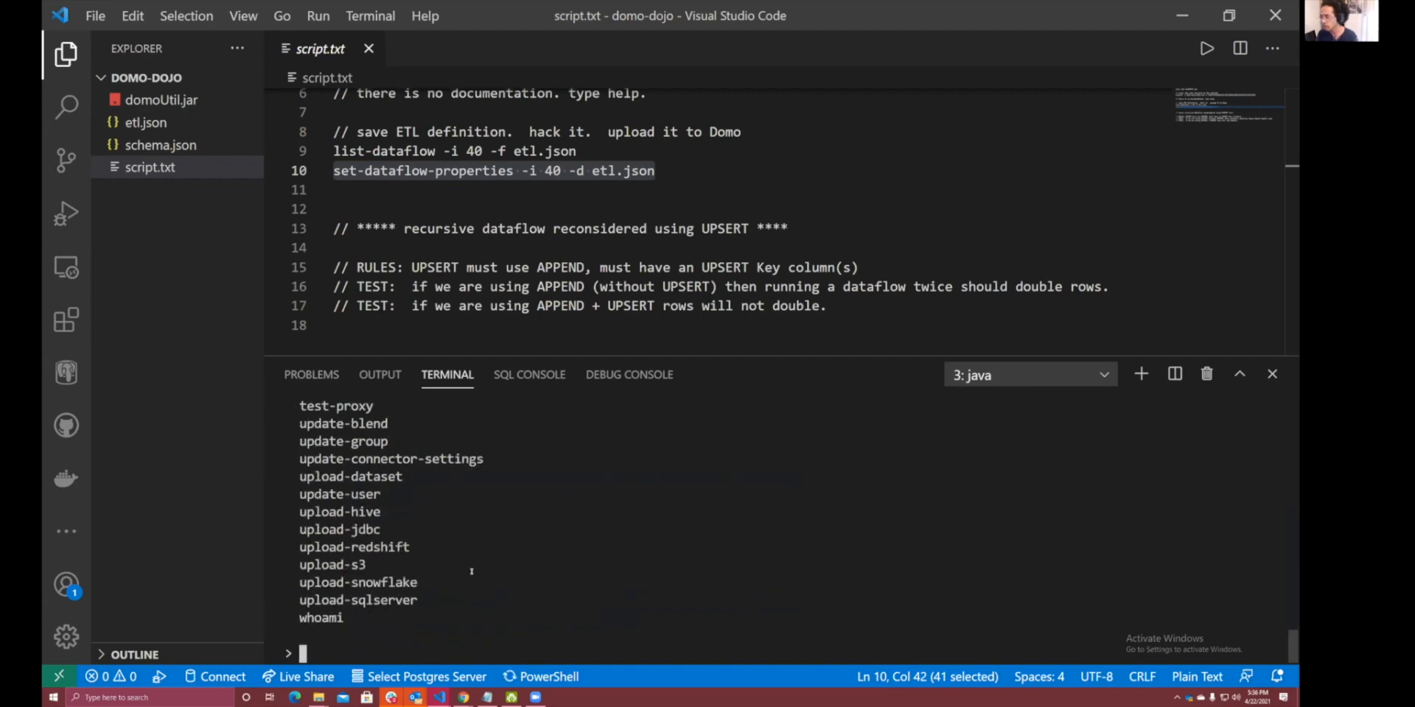
Enlarge the terminal panel and look through the listed commands, including those from doc-upload to export-dashboard.
scroll(458, 572, up, 10)
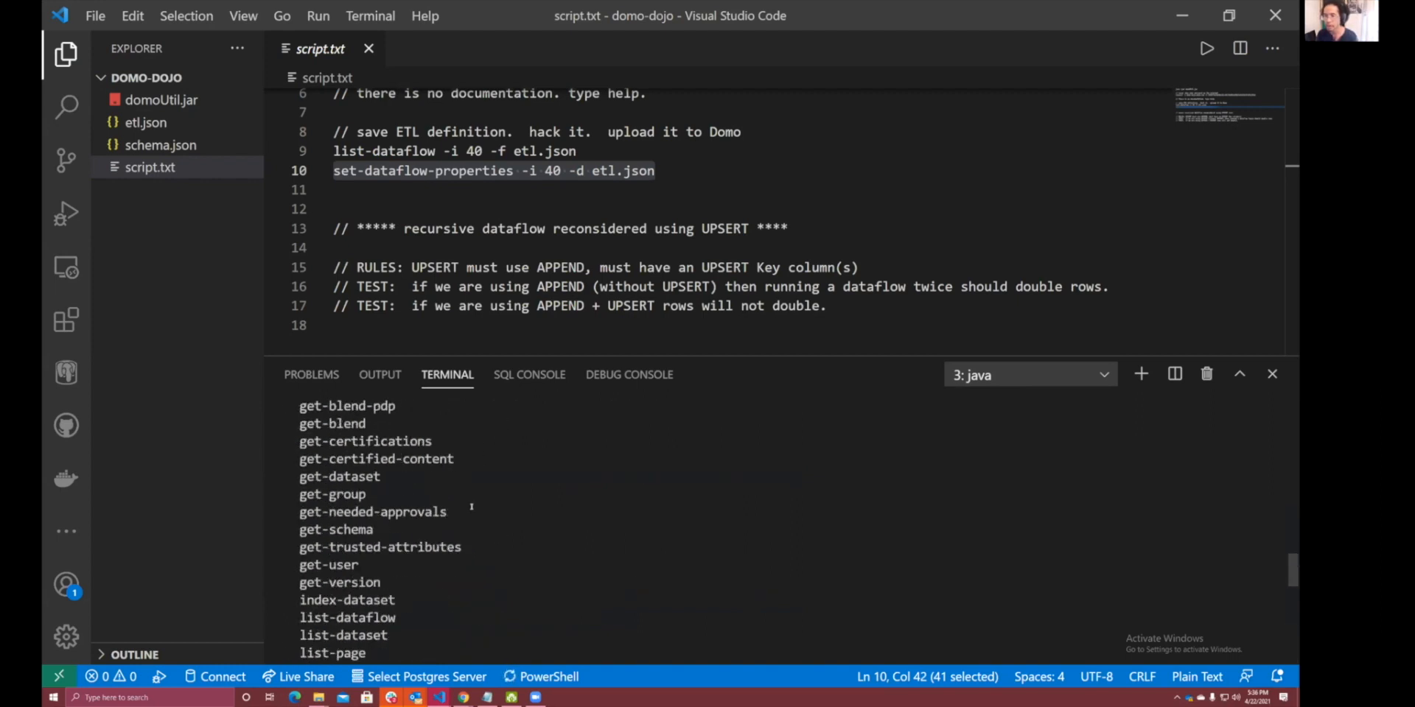
drag(496, 357, 495, 246)
scroll(439, 451, up, 6)
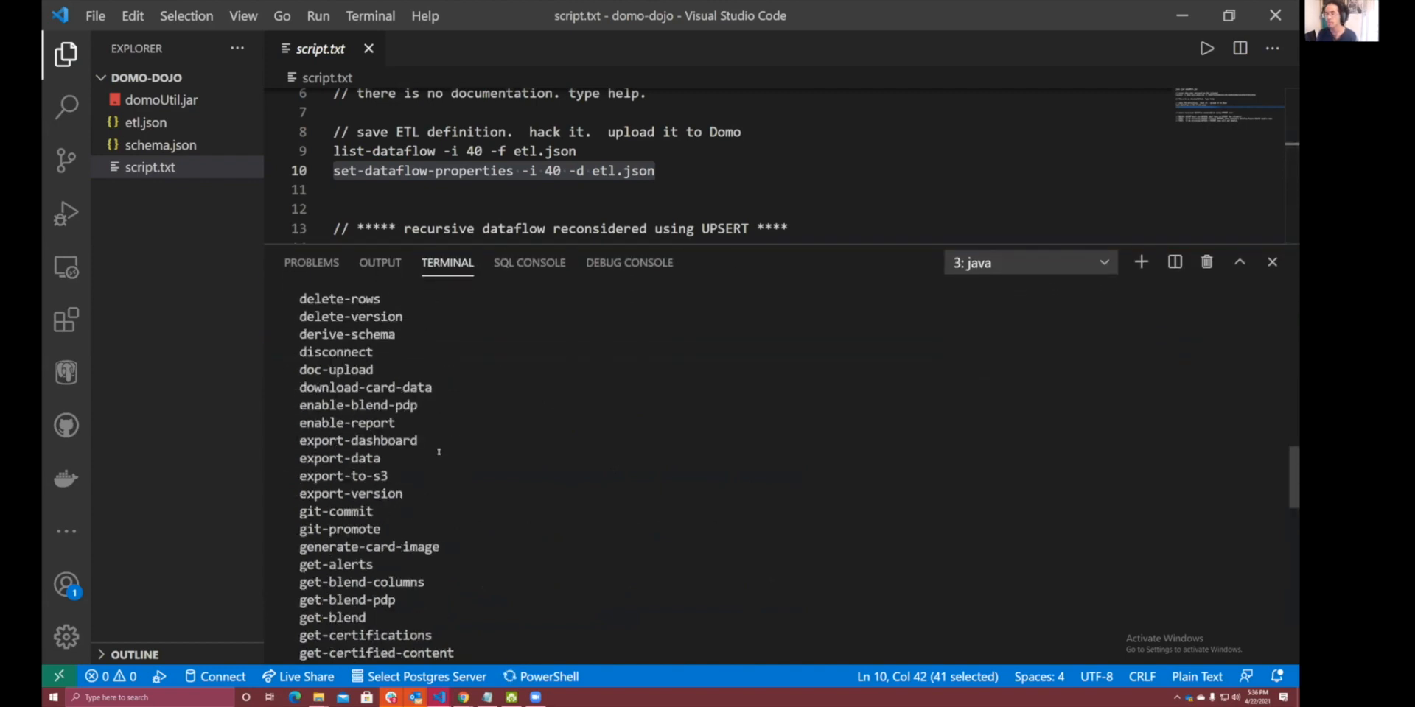
drag(306, 370, 357, 441)
scroll(395, 454, down, 16)
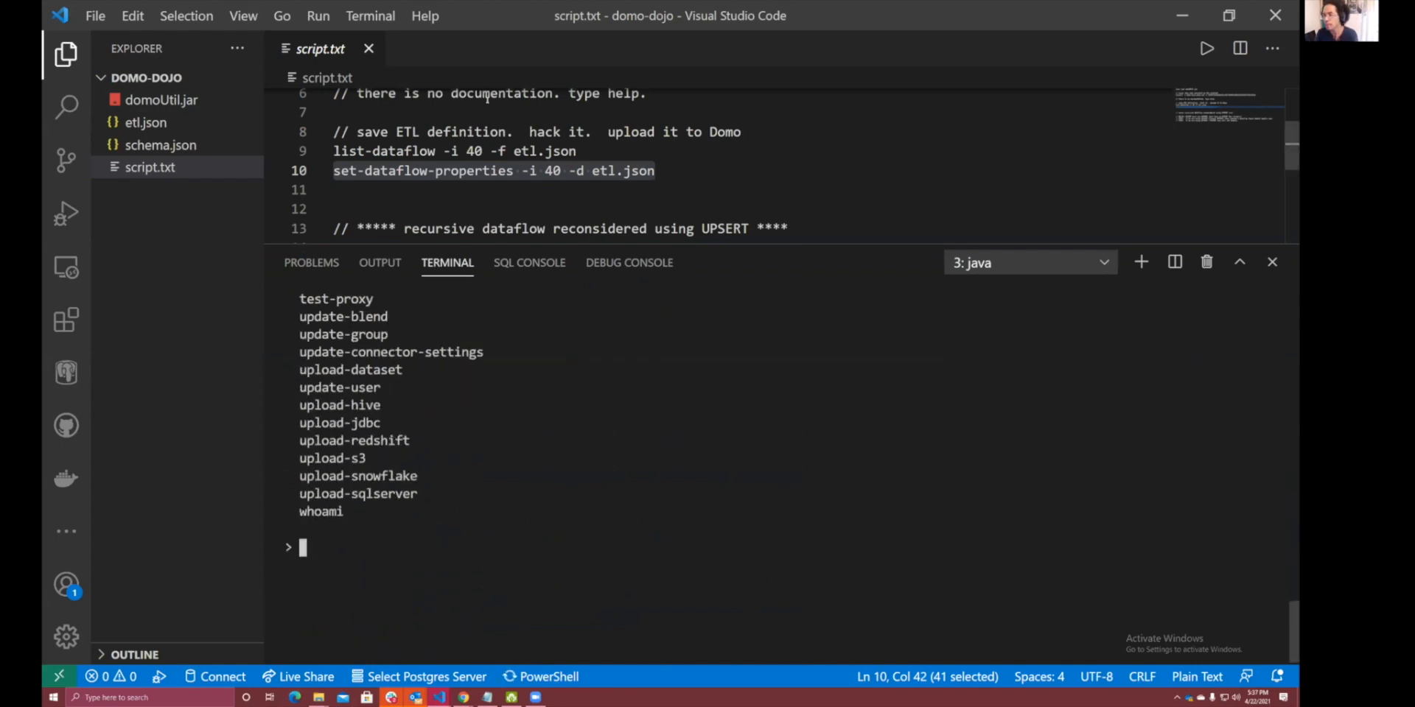
Run help connect in the Domo CLI and read the two connection syntaxes it offers.
scroll(490, 162, up, 2)
click(492, 120)
key(Down)
key(Down)
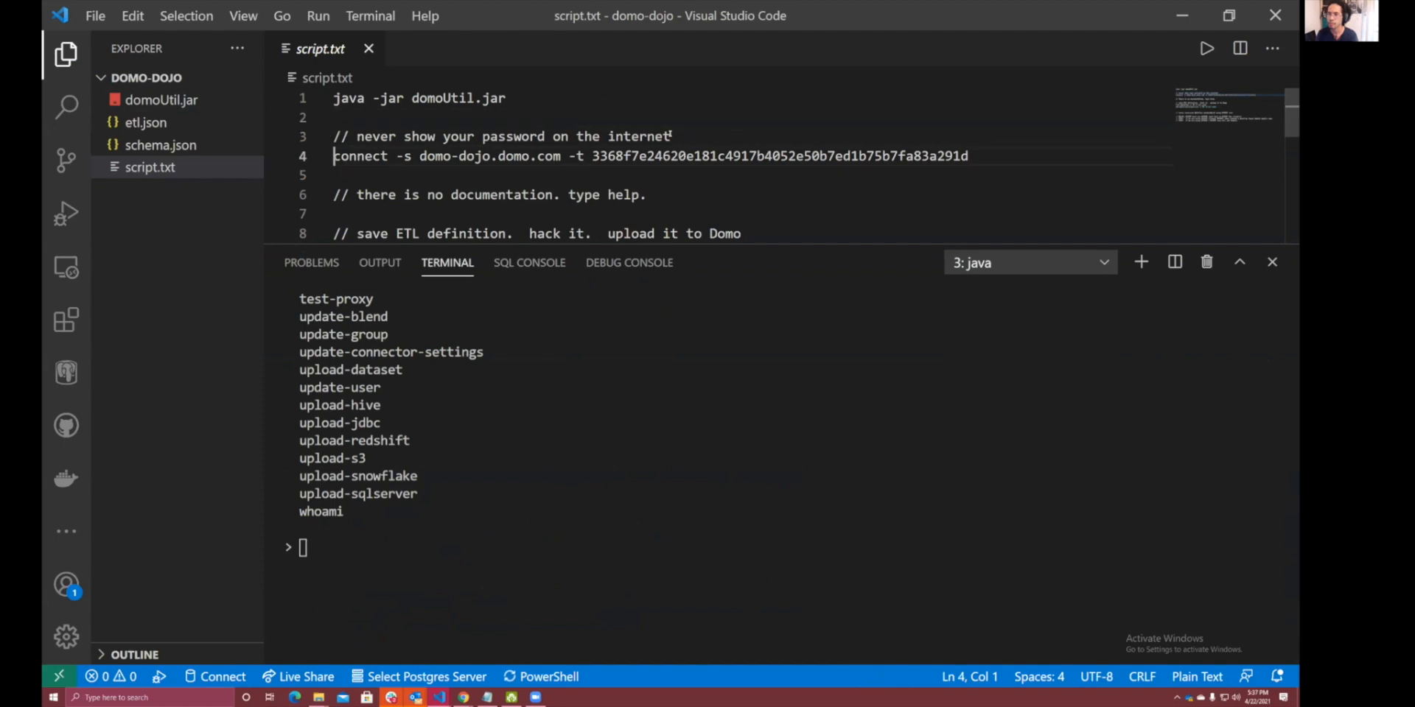
key(shift+End)
text(help )
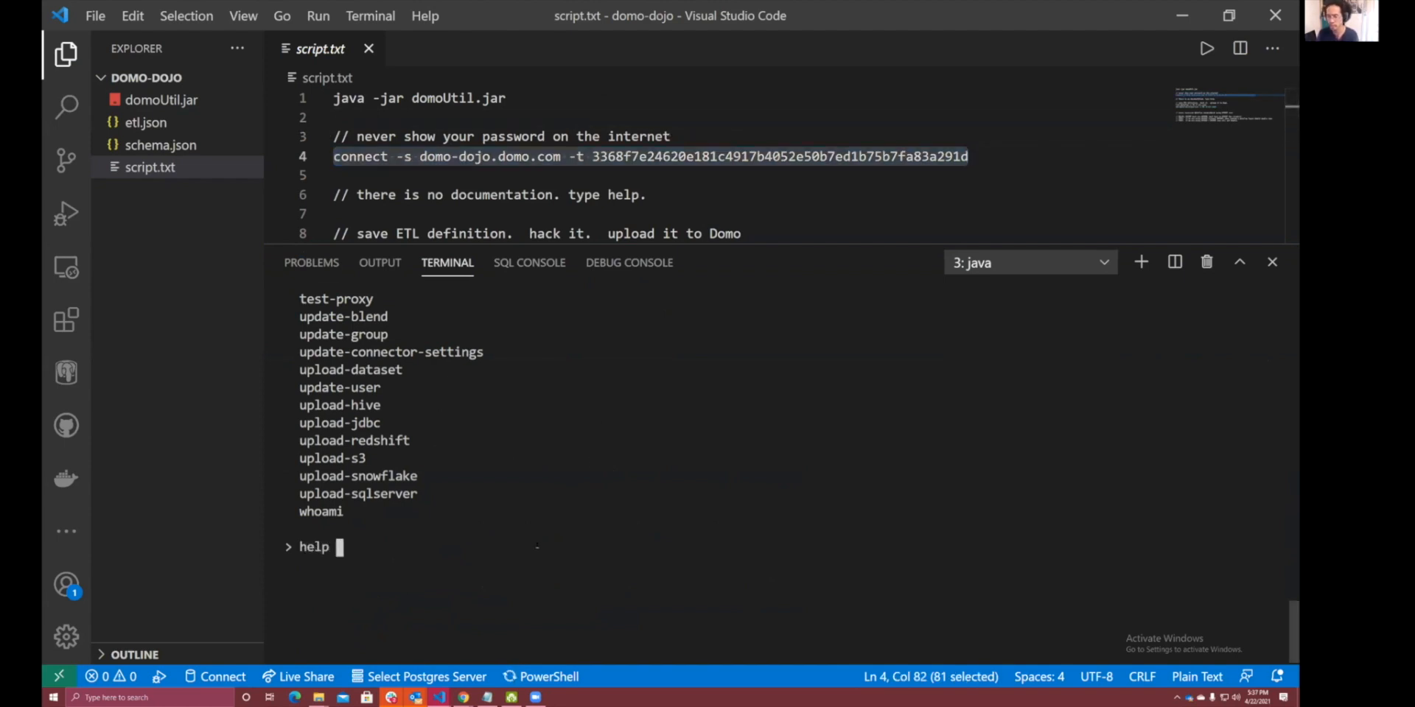
text(connect)
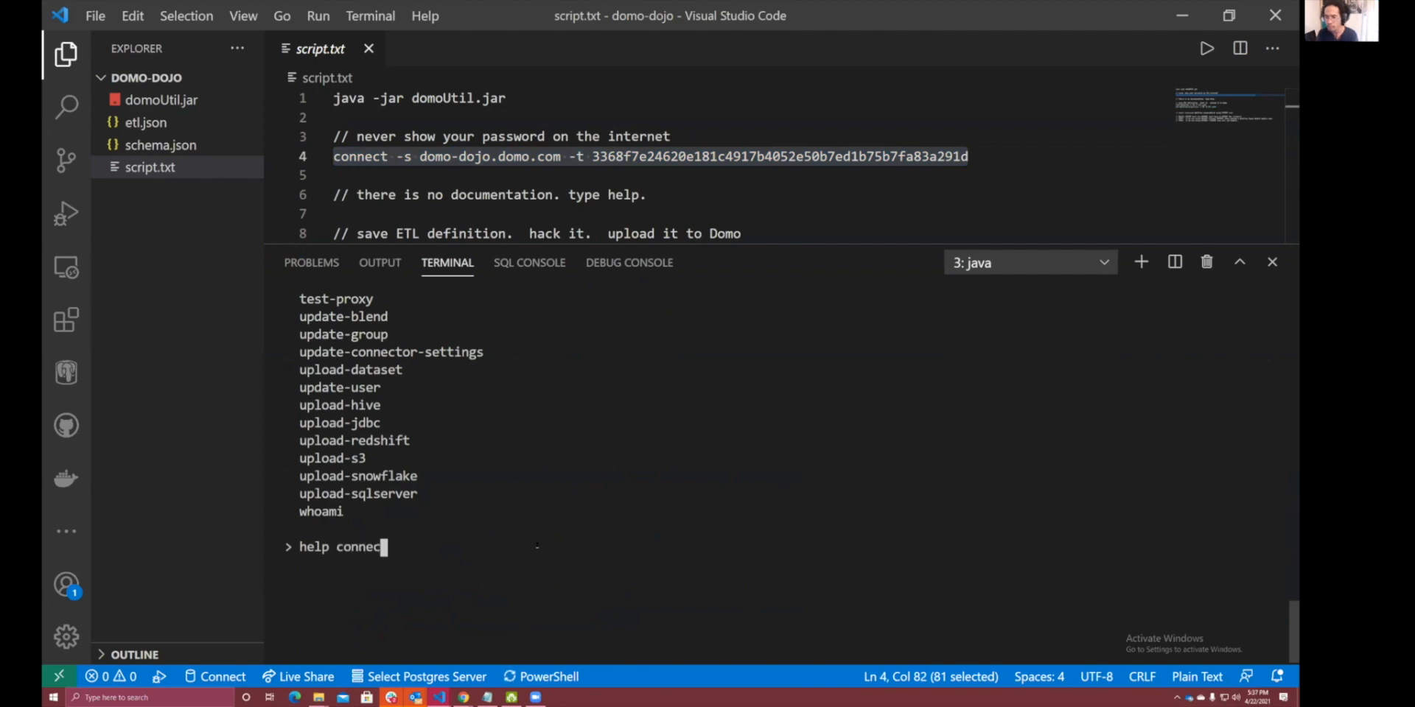
key(Return)
drag(292, 400, 692, 406)
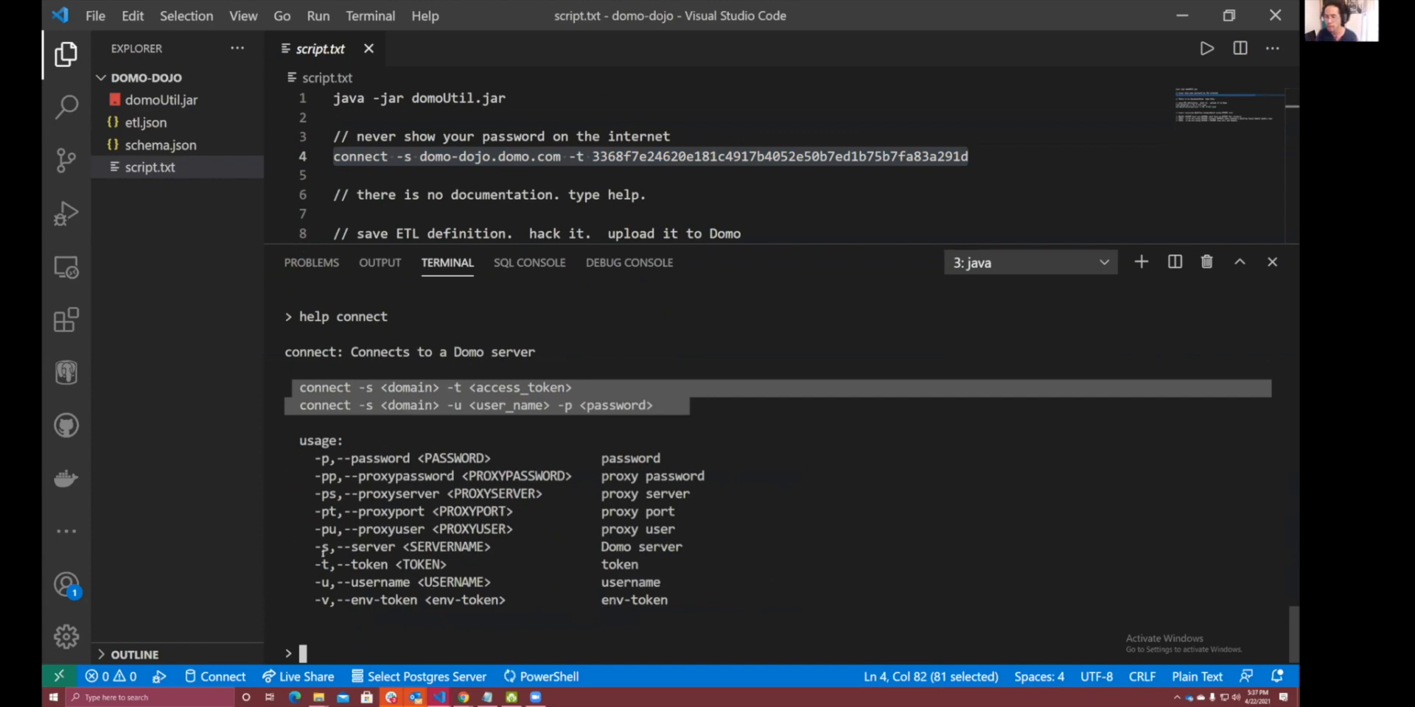
Copy the connect command for domo-dojo.domo.com with its access token from script.txt and run it in the Domo CLI.
click(378, 150)
key(Home)
key(shift+End)
key(ctrl+c)
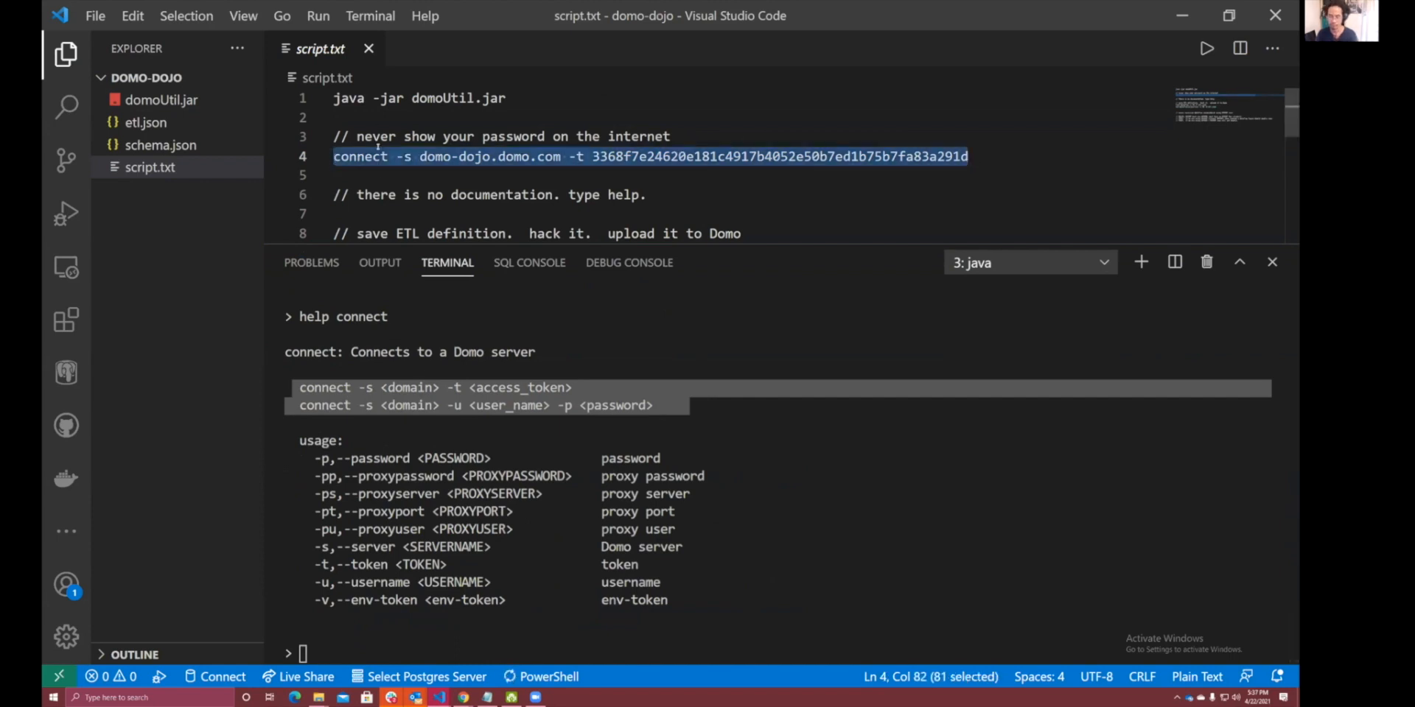
click(354, 649)
key(ctrl+v)
key(Return)
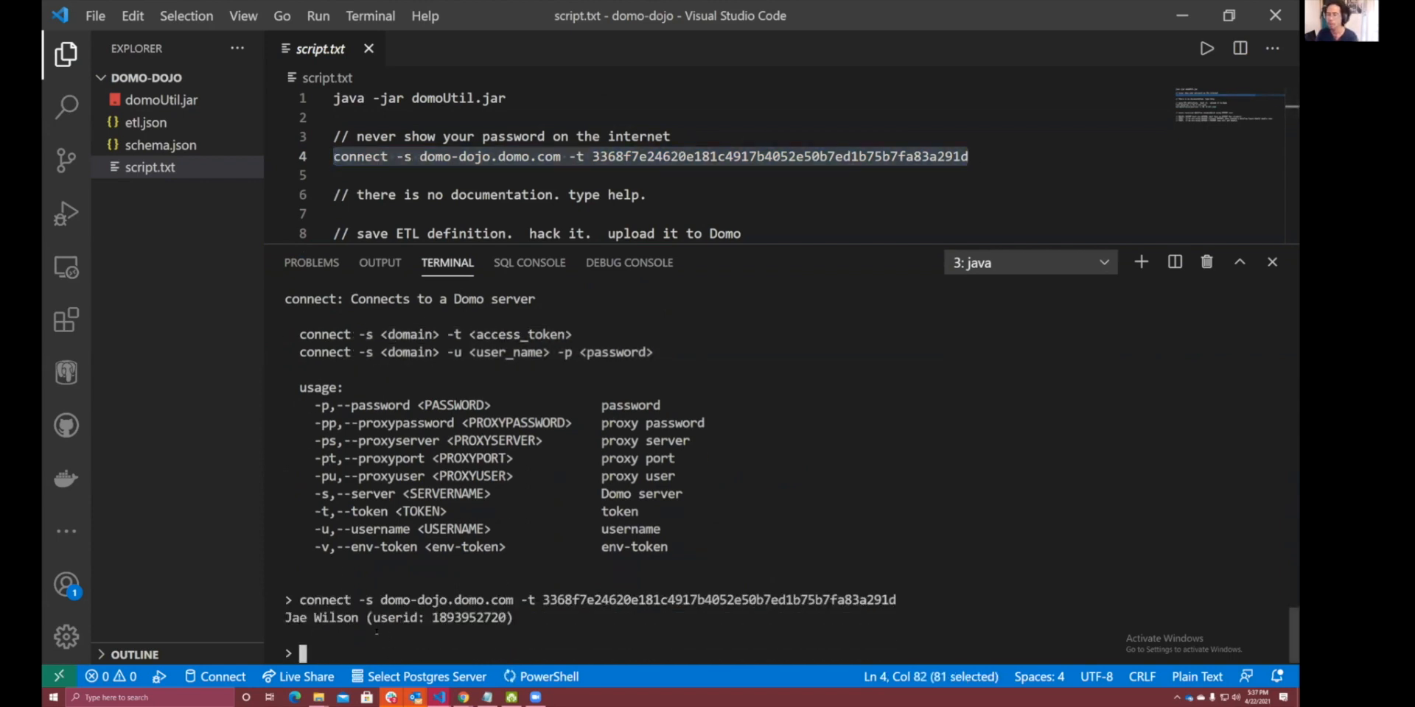
drag(375, 598, 933, 602)
drag(299, 618, 374, 617)
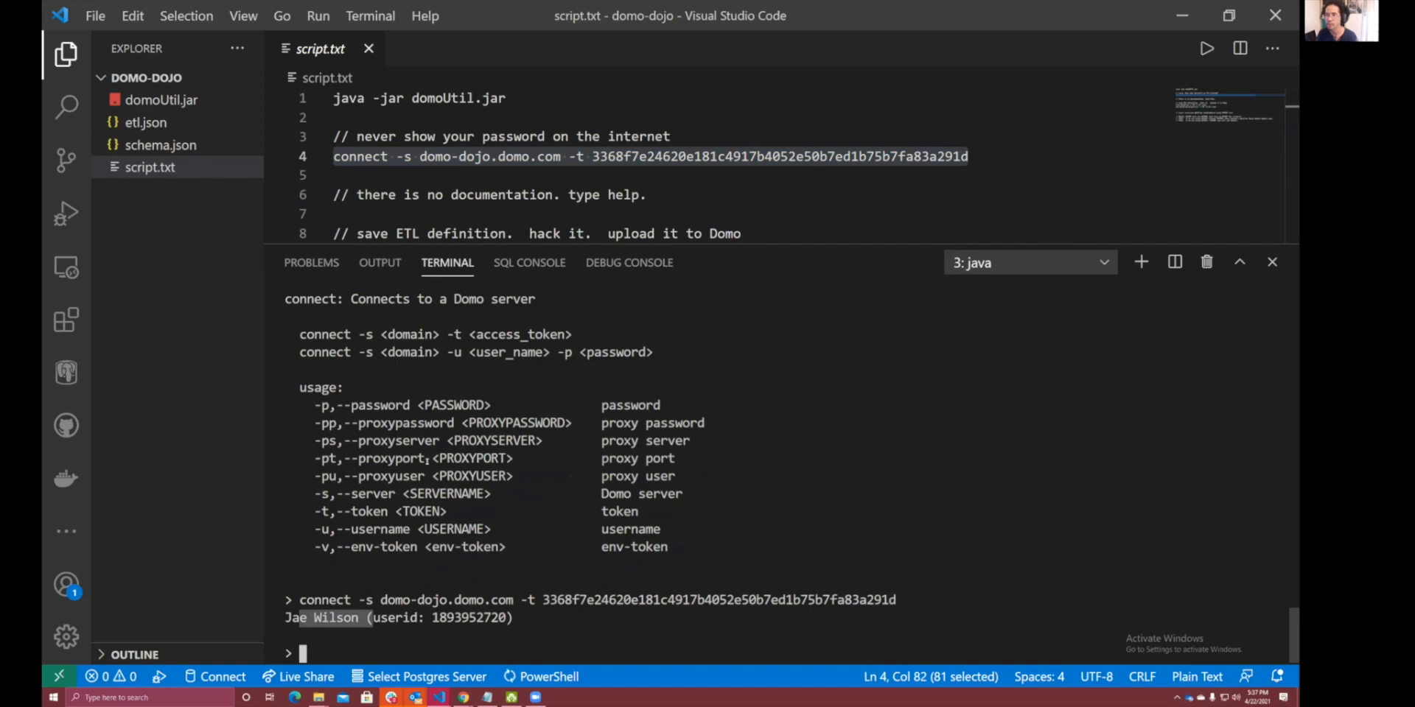
Switch to Domo in the browser, open the test_upsert dataflow and find its ID in the page URL.
key(alt+Tab)
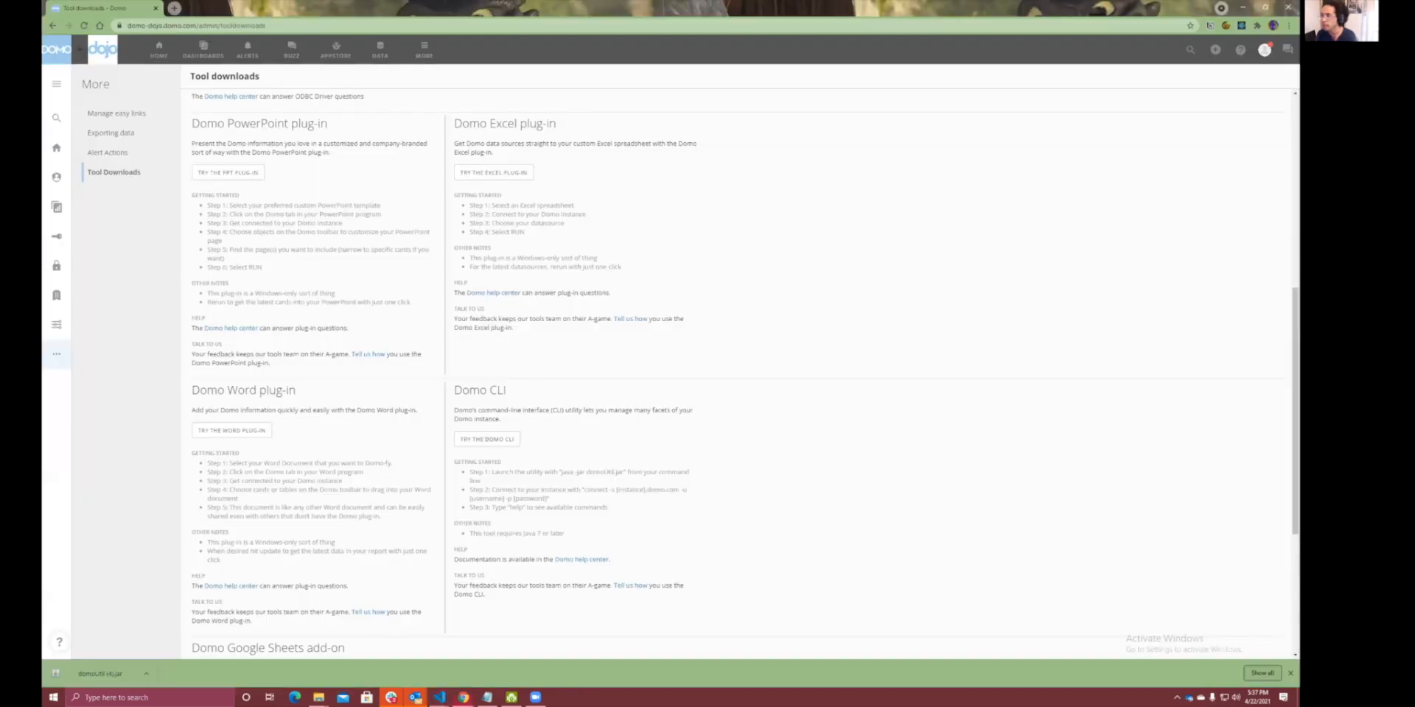
click(380, 49)
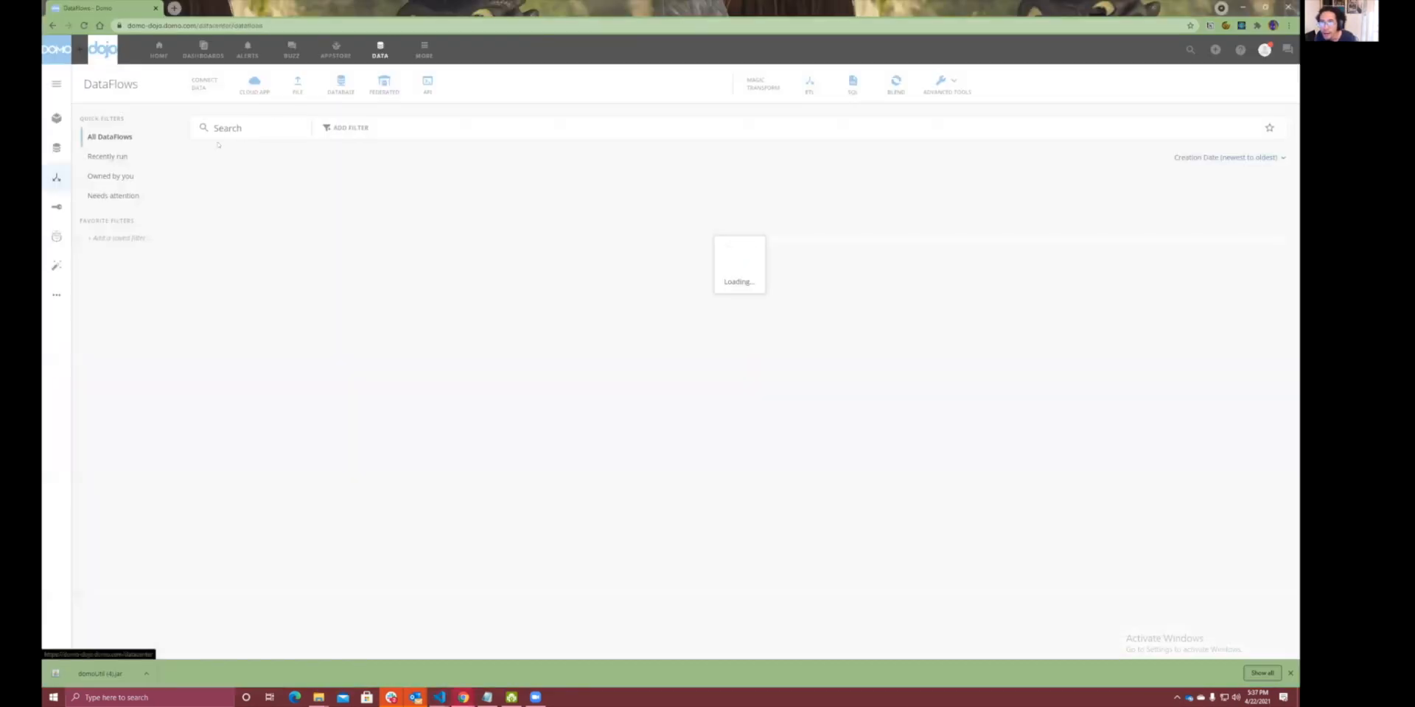
click(236, 184)
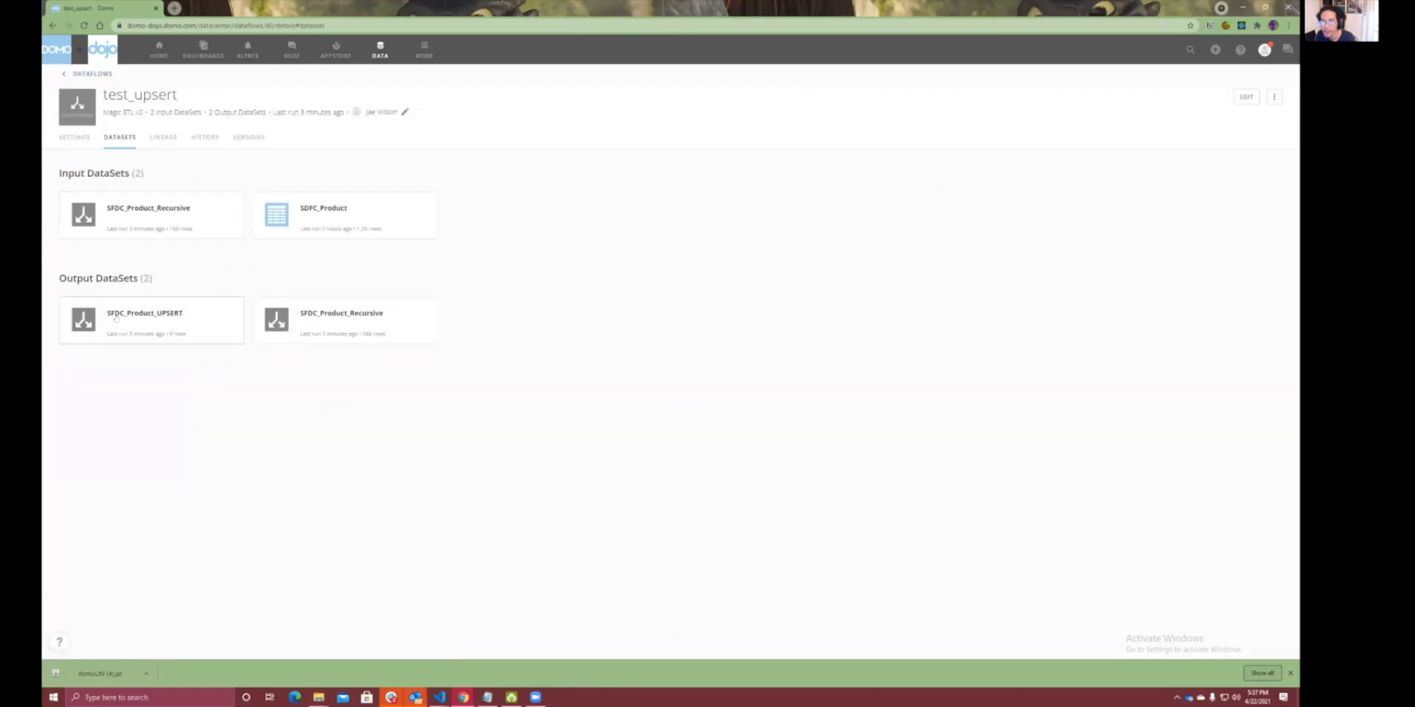
double_click(291, 25)
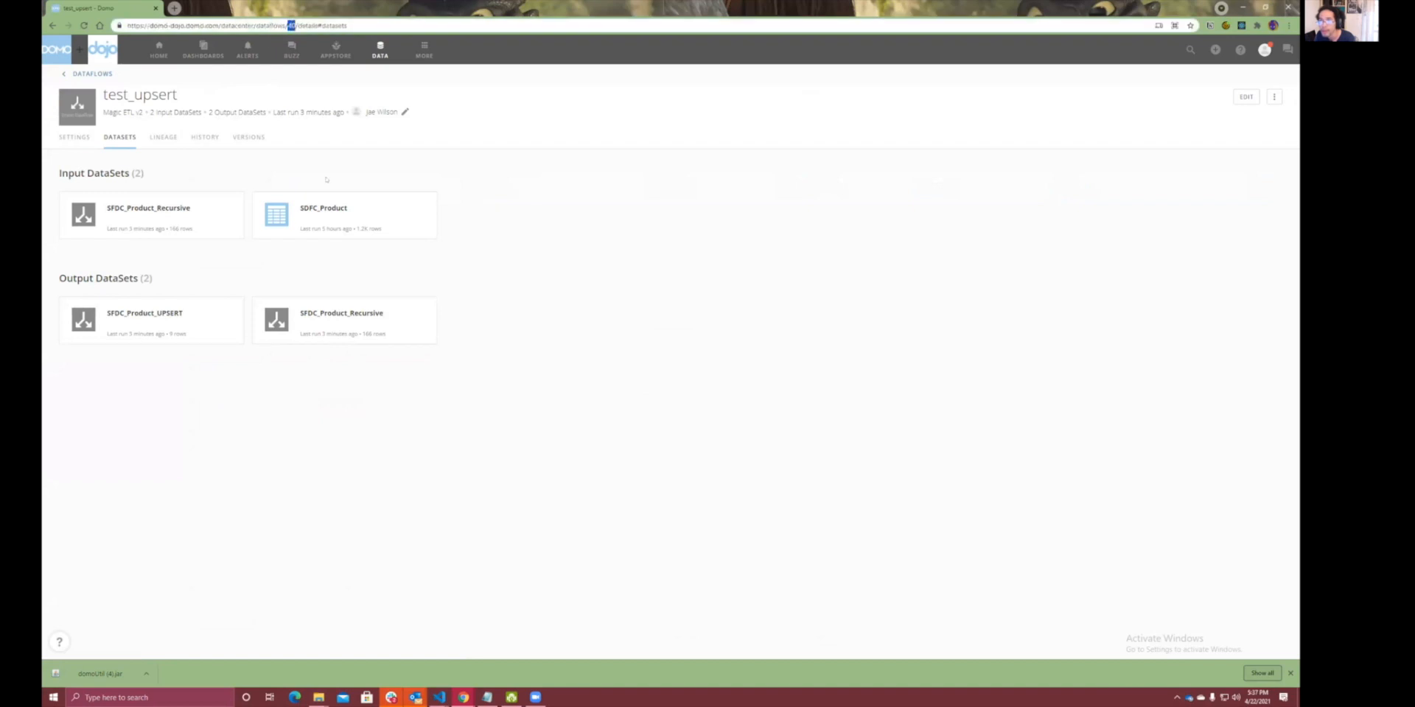
Switch back to Visual Studio Code and list all dataflows in the Domo CLI with list-dataflow.
key(alt+Tab)
text(list-dataflows)
key(Return)
text(list-dataflow)
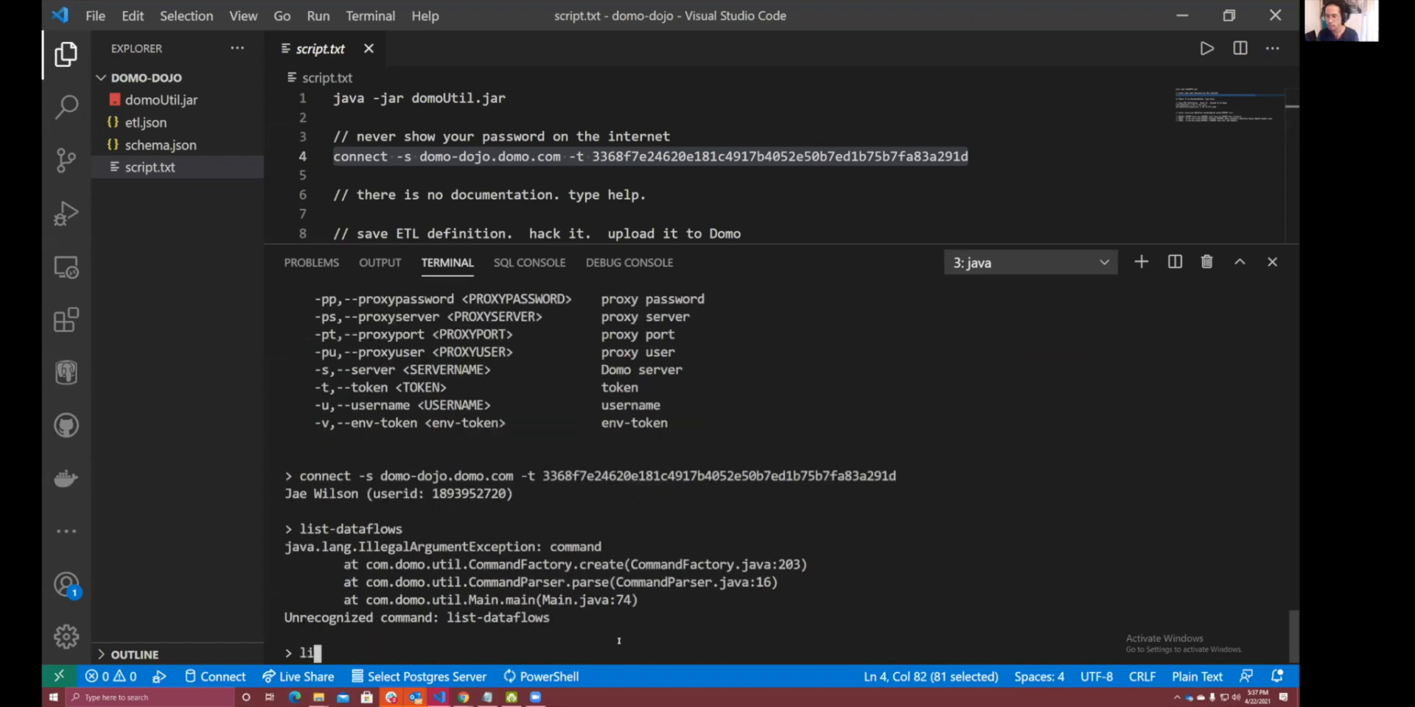
key(Return)
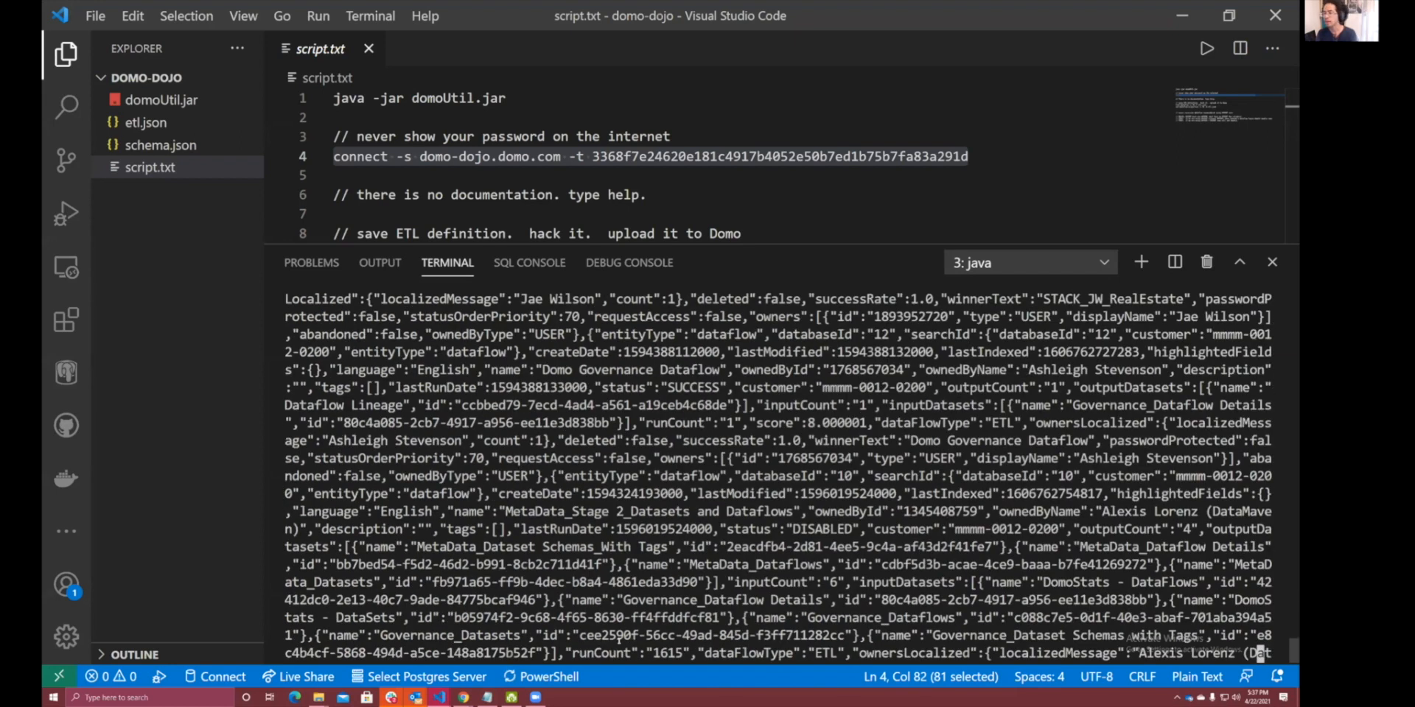
Run list-dataflow -i 40 in the Domo CLI and look through the dataflow's JSON definition.
key(Up)
text(0)
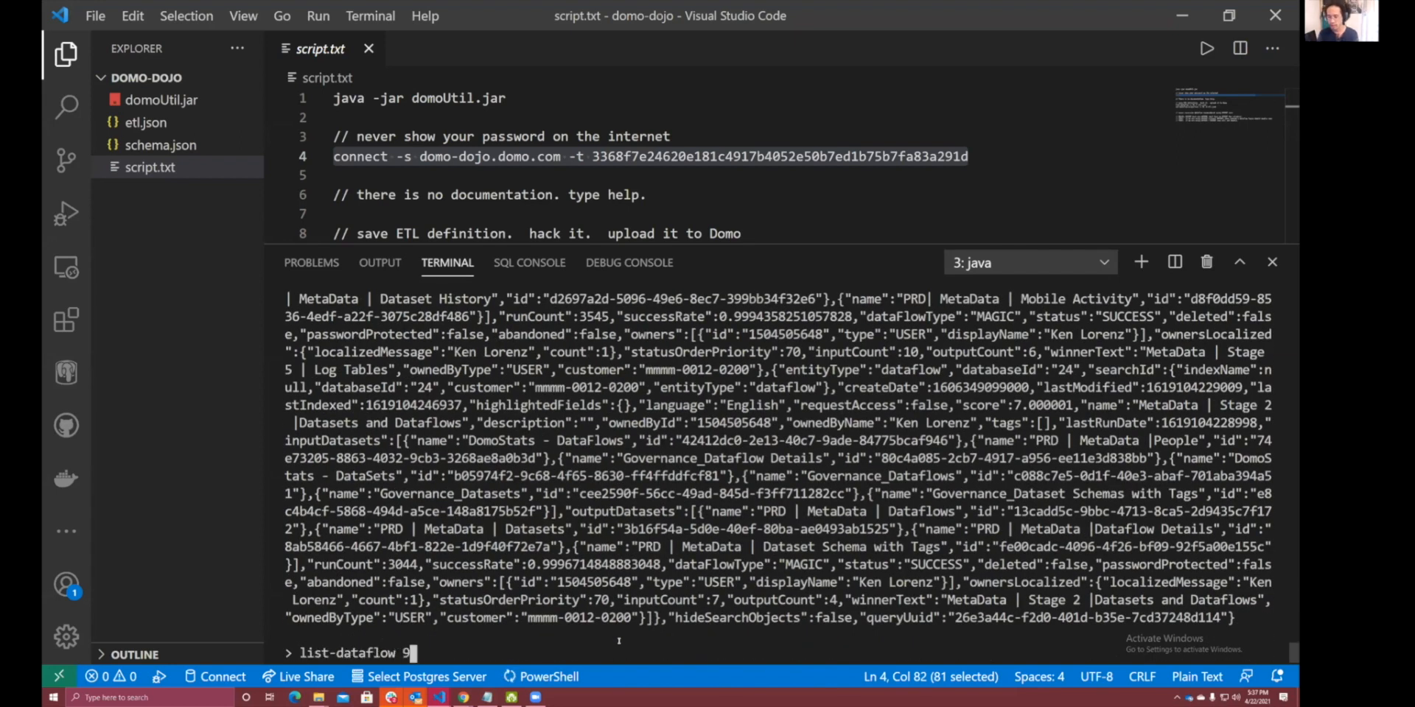
key(BackSpace)
text(i)
key(BackSpace)
key(BackSpace)
text(-i 40)
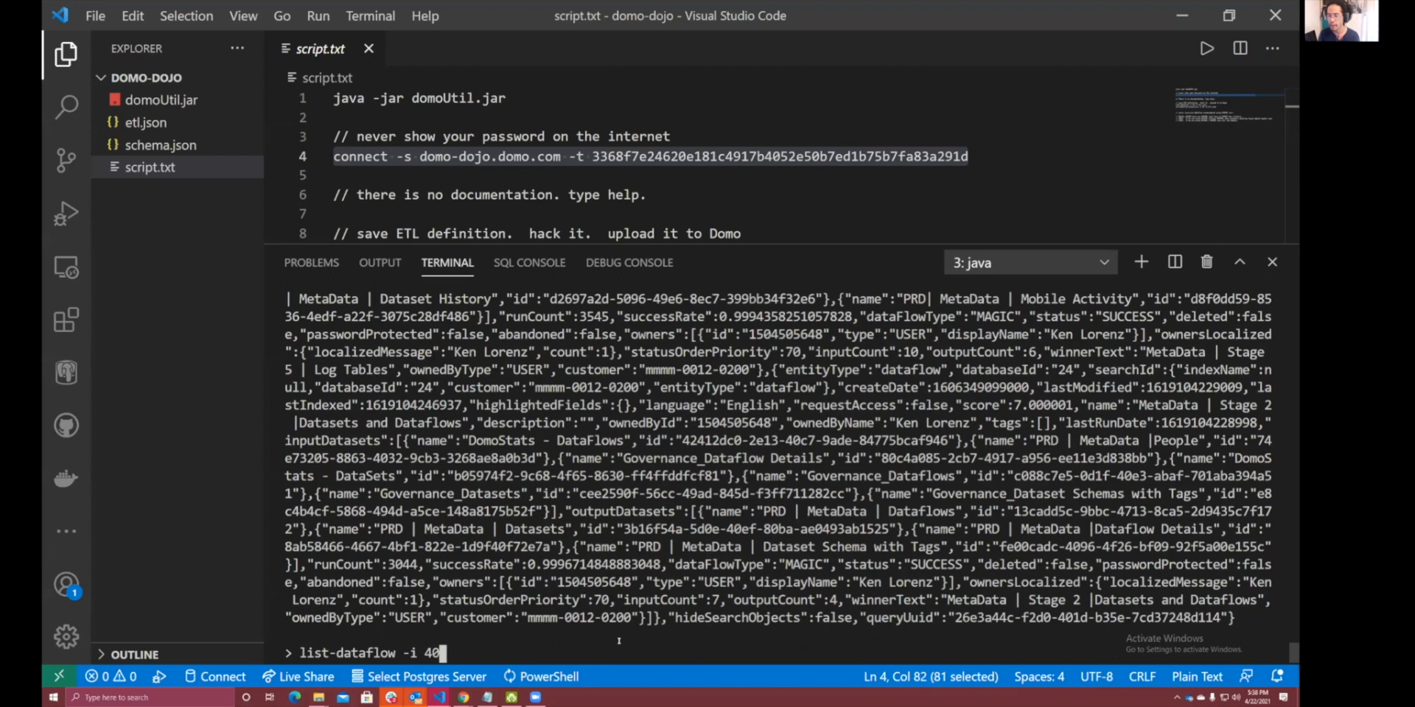
key(Return)
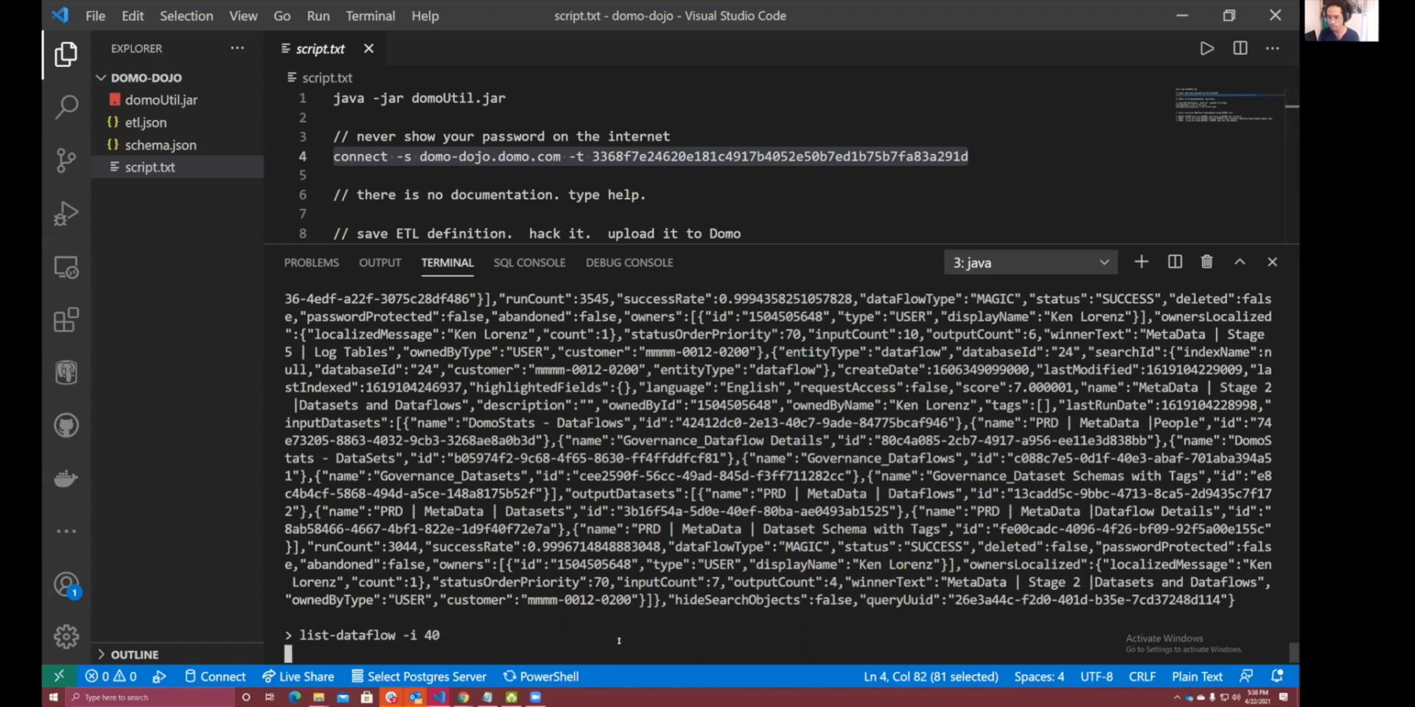
scroll(620, 641, up, 7)
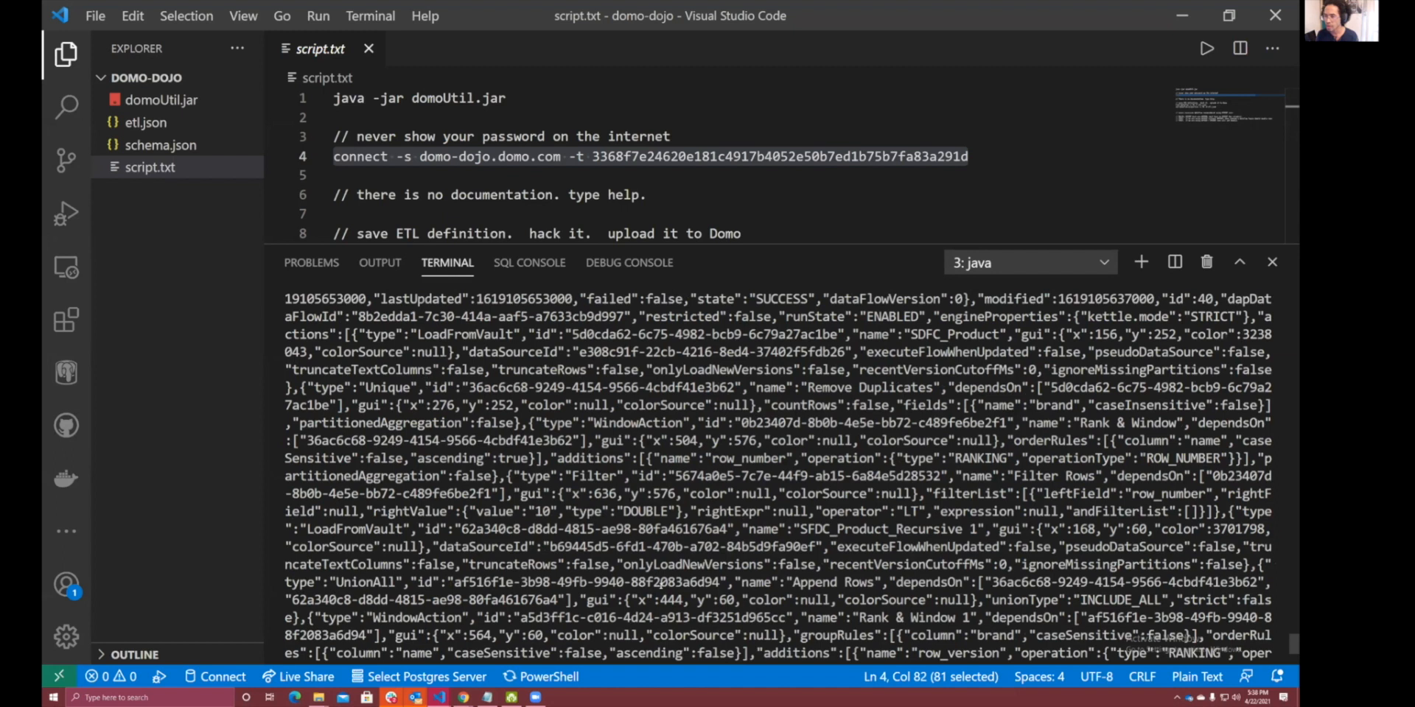
scroll(469, 649, down, 10)
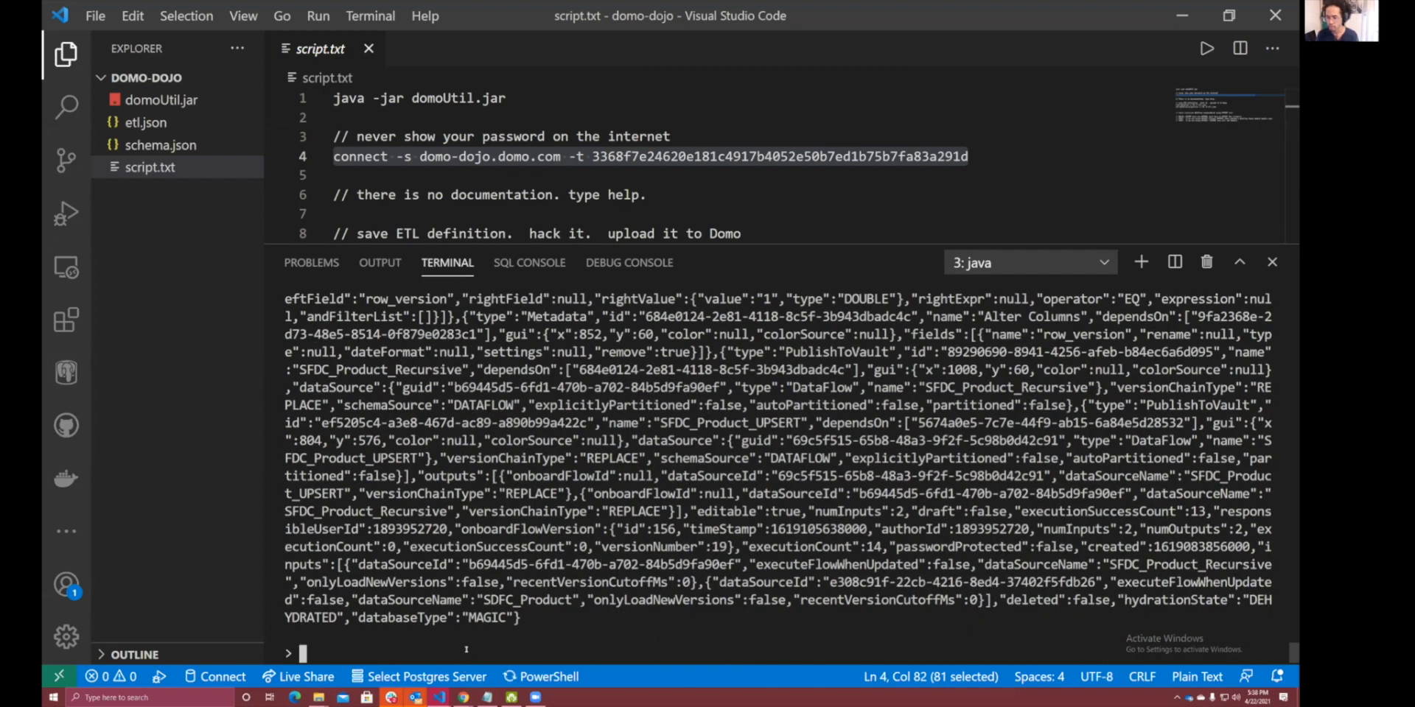
Export the dataflow definition to a file with list-dataflow -i 40 -f etl.json.
key(Up)
text(-f)
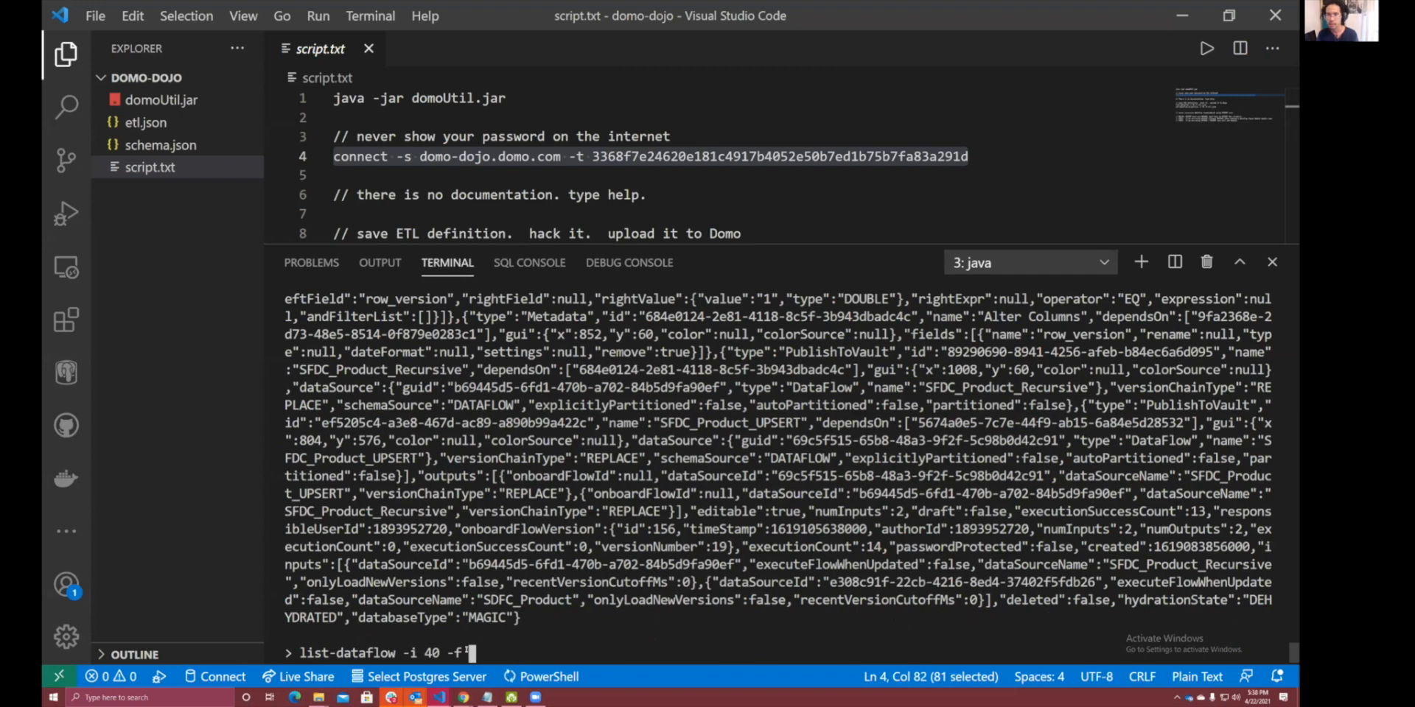
text( etl.json)
key(Return)
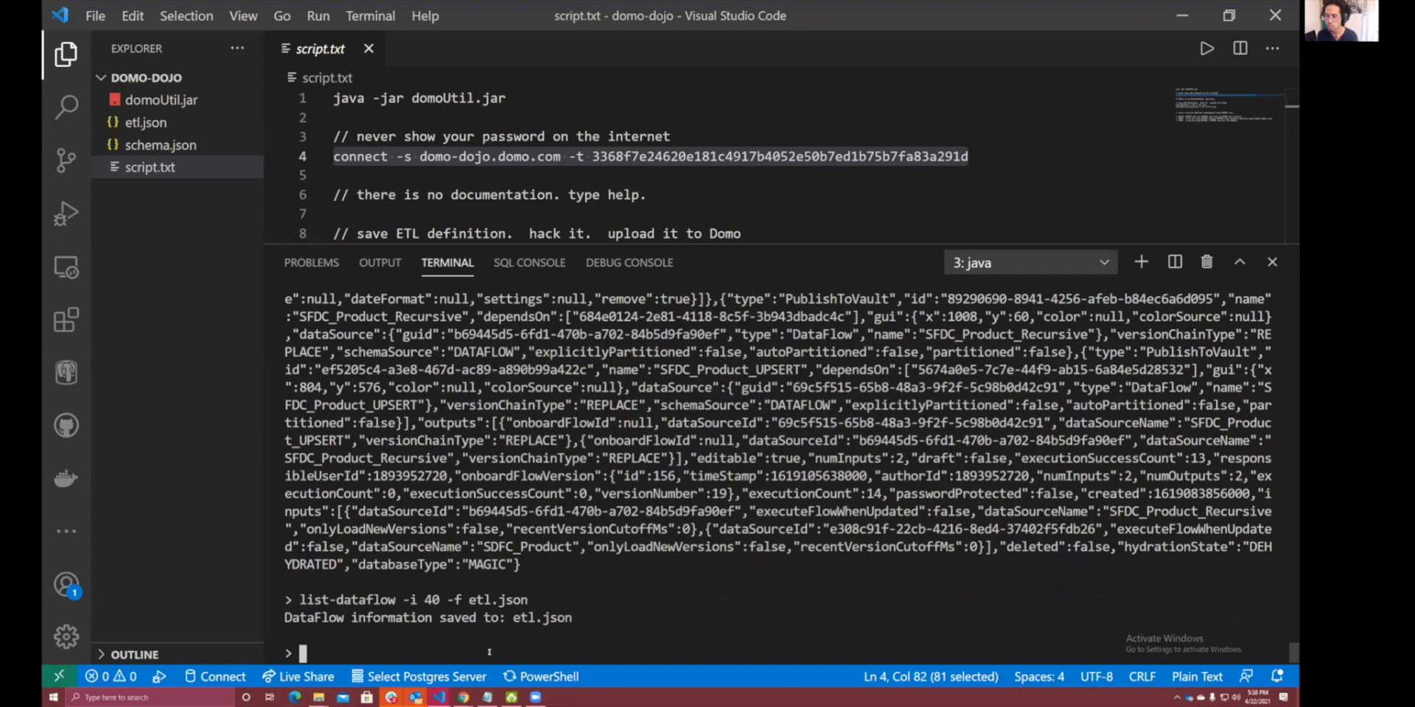
Run help list-dataflow in the Domo CLI and read through its usage options.
text(lis)
key(Home)
text(help )
text(t-dataflow)
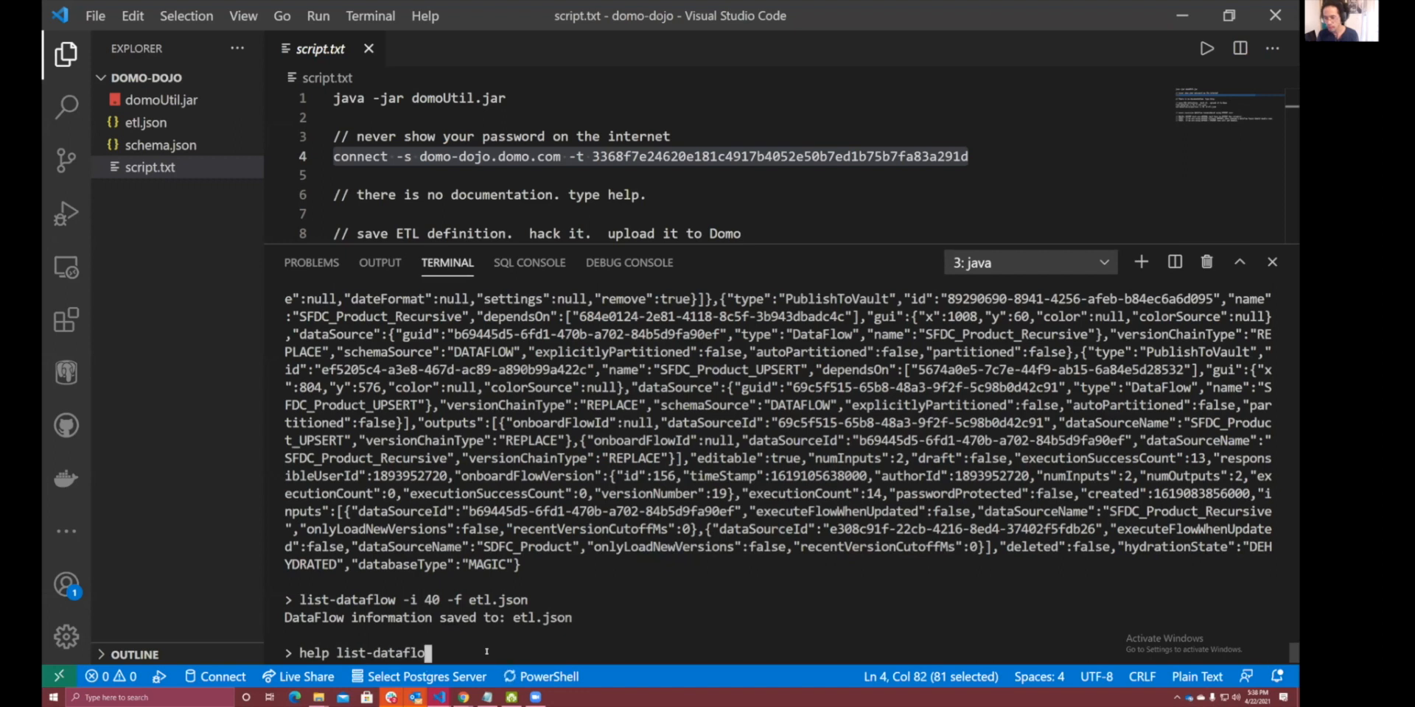
key(Return)
drag(322, 458, 519, 601)
Open etl.json, format the whole document as indented JSON and enlarge the editor area.
click(162, 211)
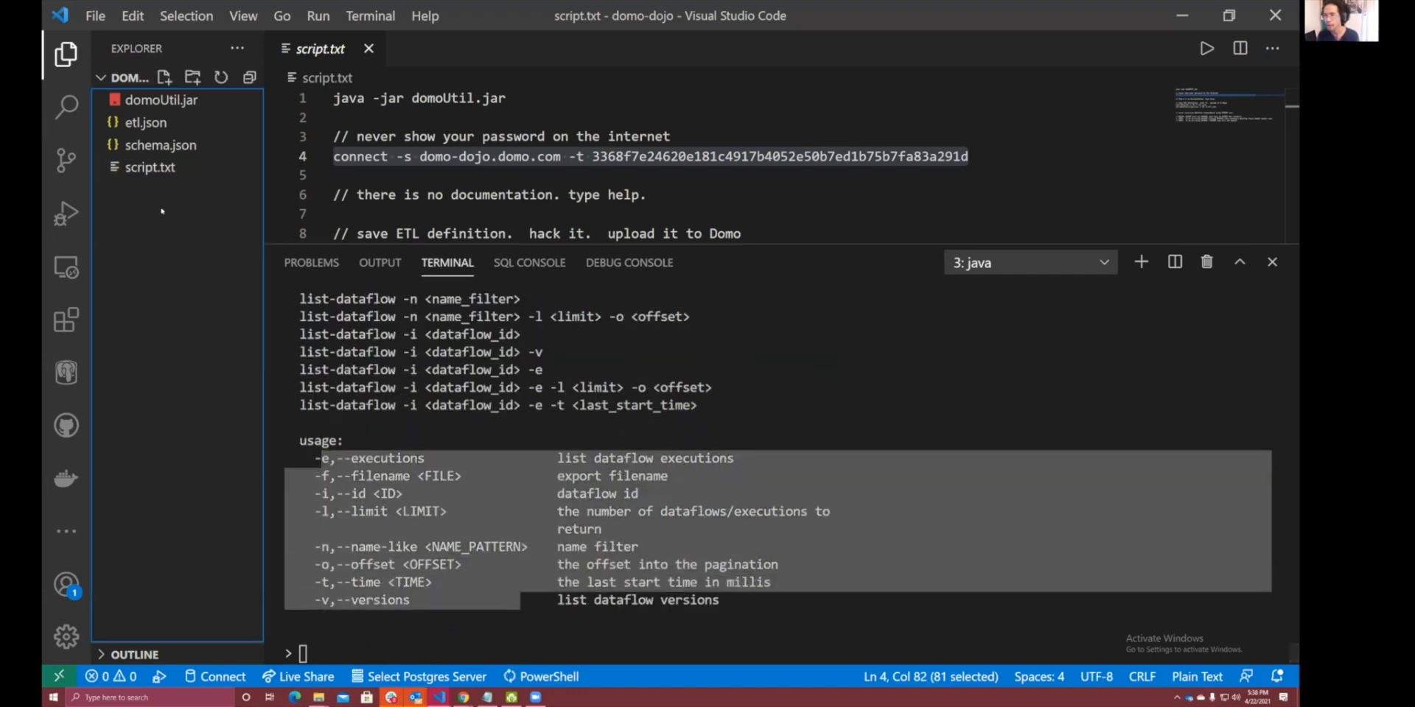
click(155, 123)
key(End)
shift+click(521, 98)
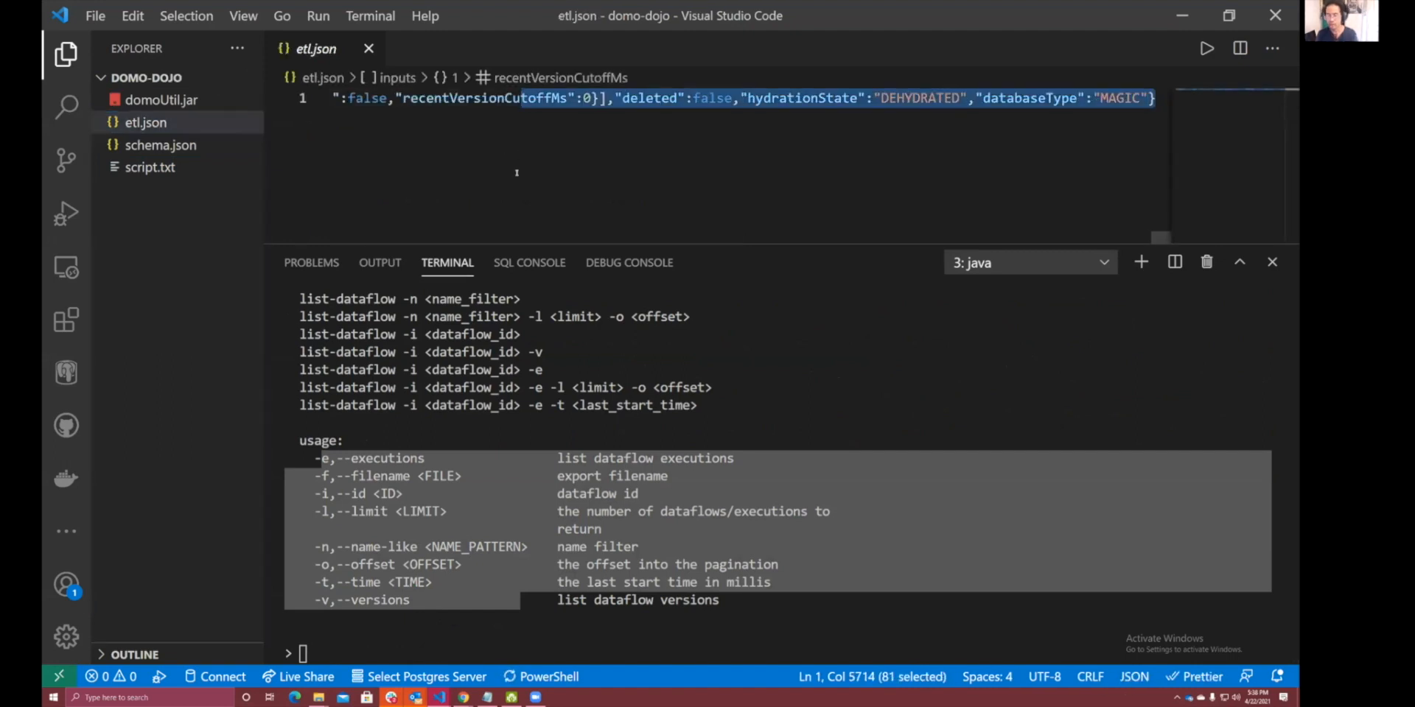
key(ctrl+a)
right_click(457, 179)
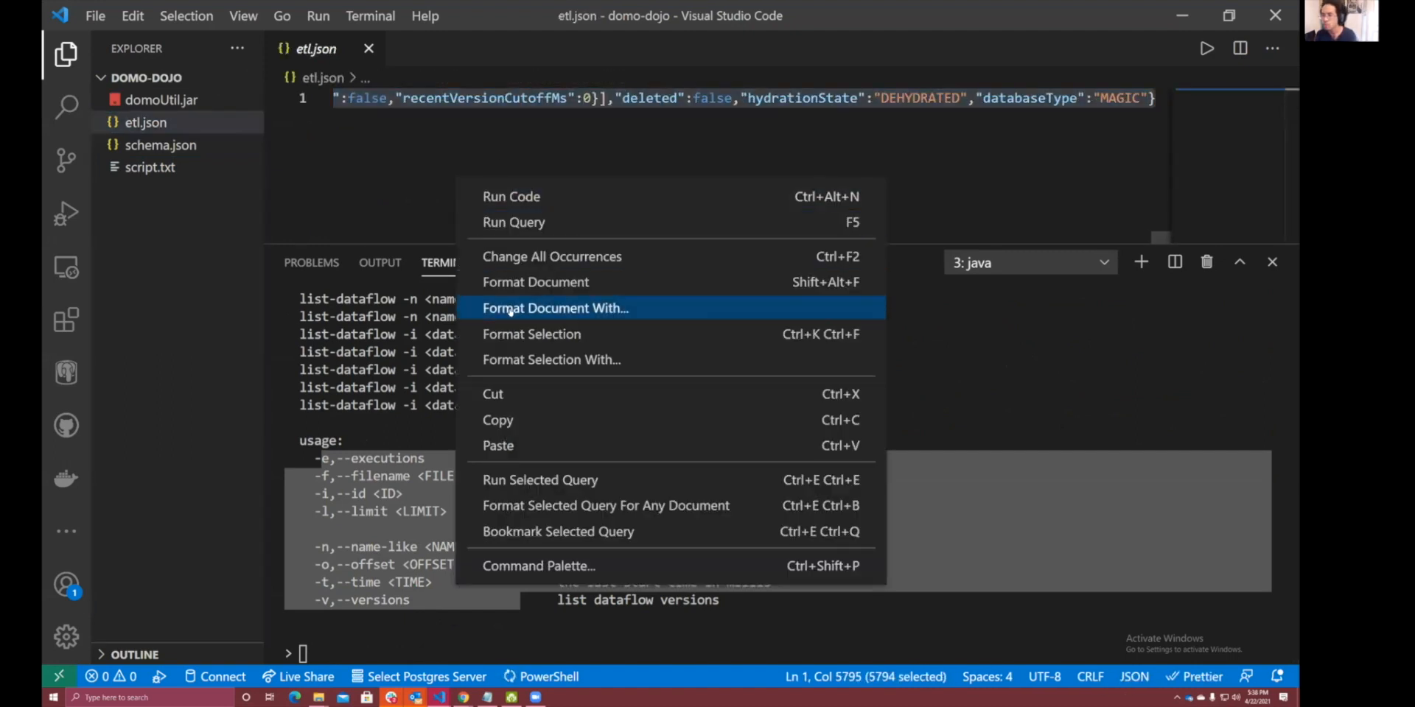
click(510, 311)
drag(588, 245, 588, 567)
click(506, 373)
Examine the start of etl.json, including the dataflow name, last execution state and the first actions such as LoadFromVault.
scroll(505, 373, up, 20)
scroll(495, 384, up, 20)
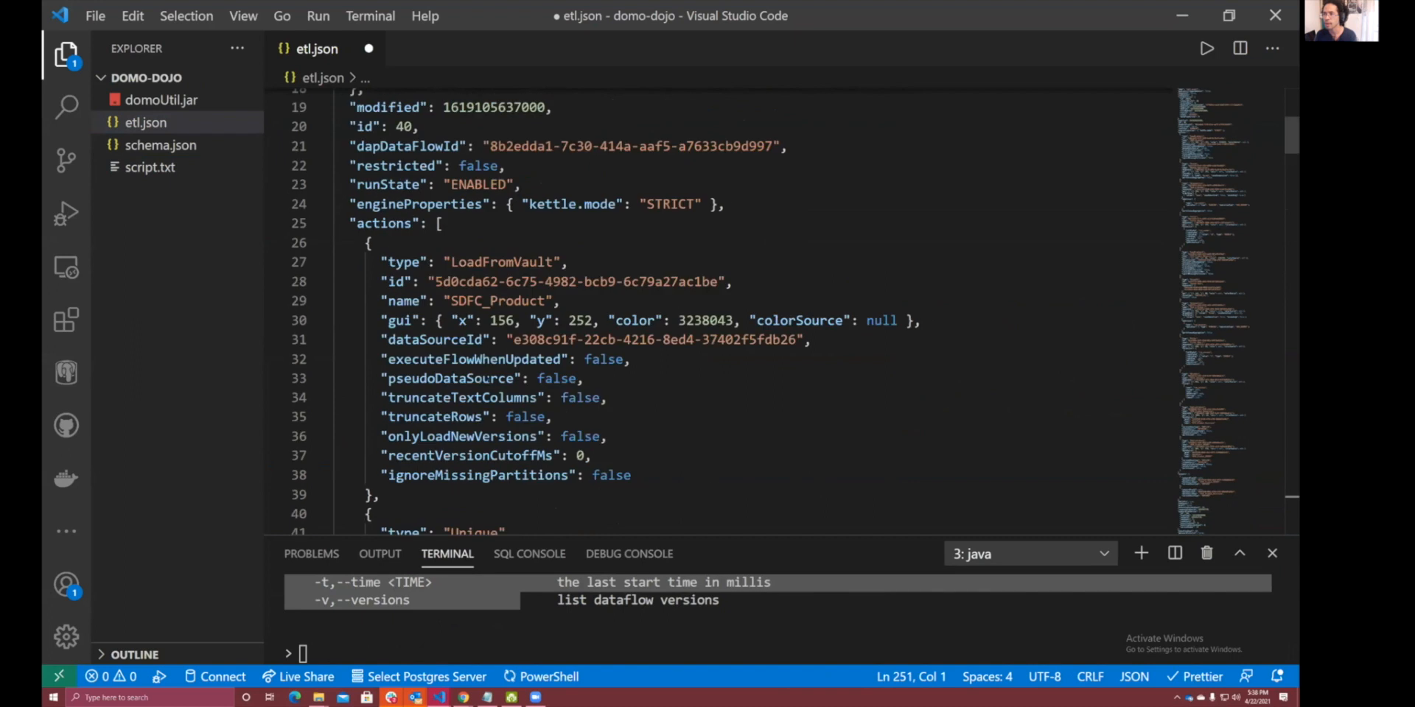
scroll(488, 369, up, 6)
double_click(442, 137)
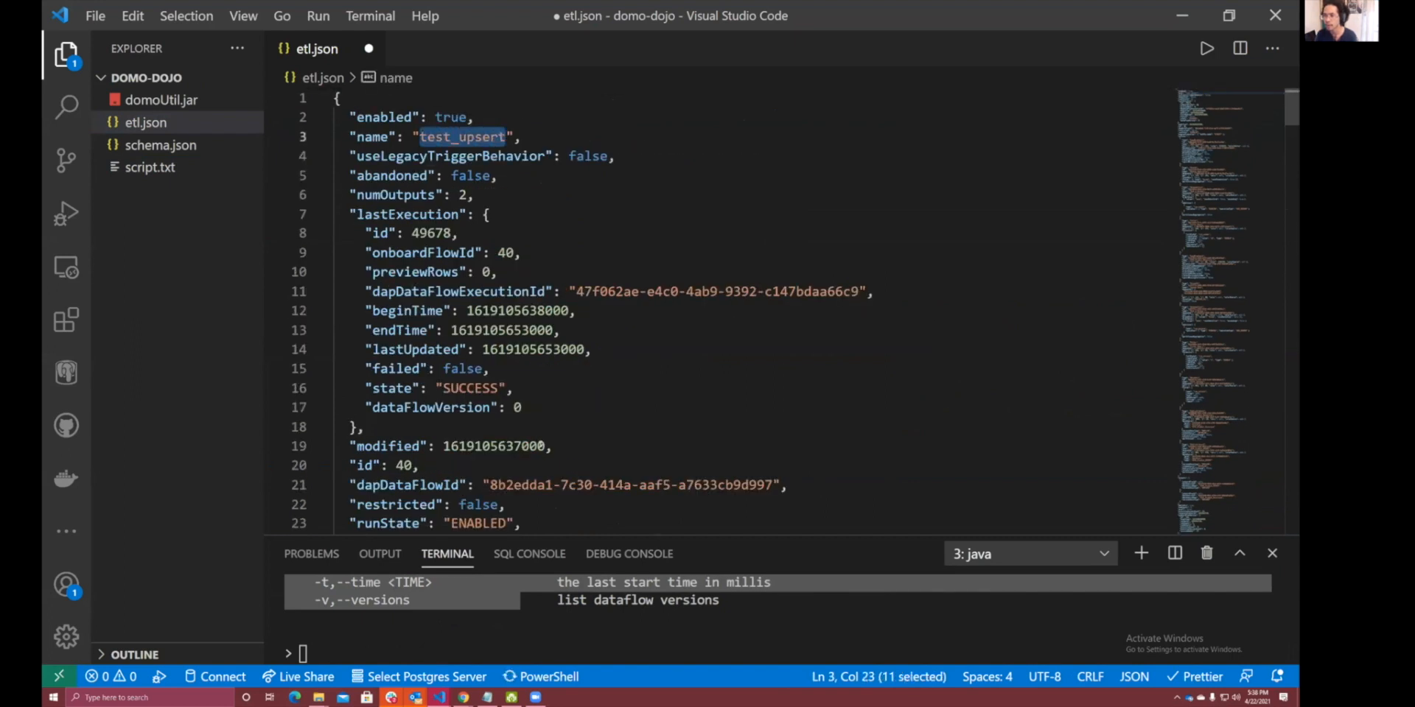
drag(396, 388, 516, 389)
scroll(515, 389, down, 5)
drag(419, 295, 560, 334)
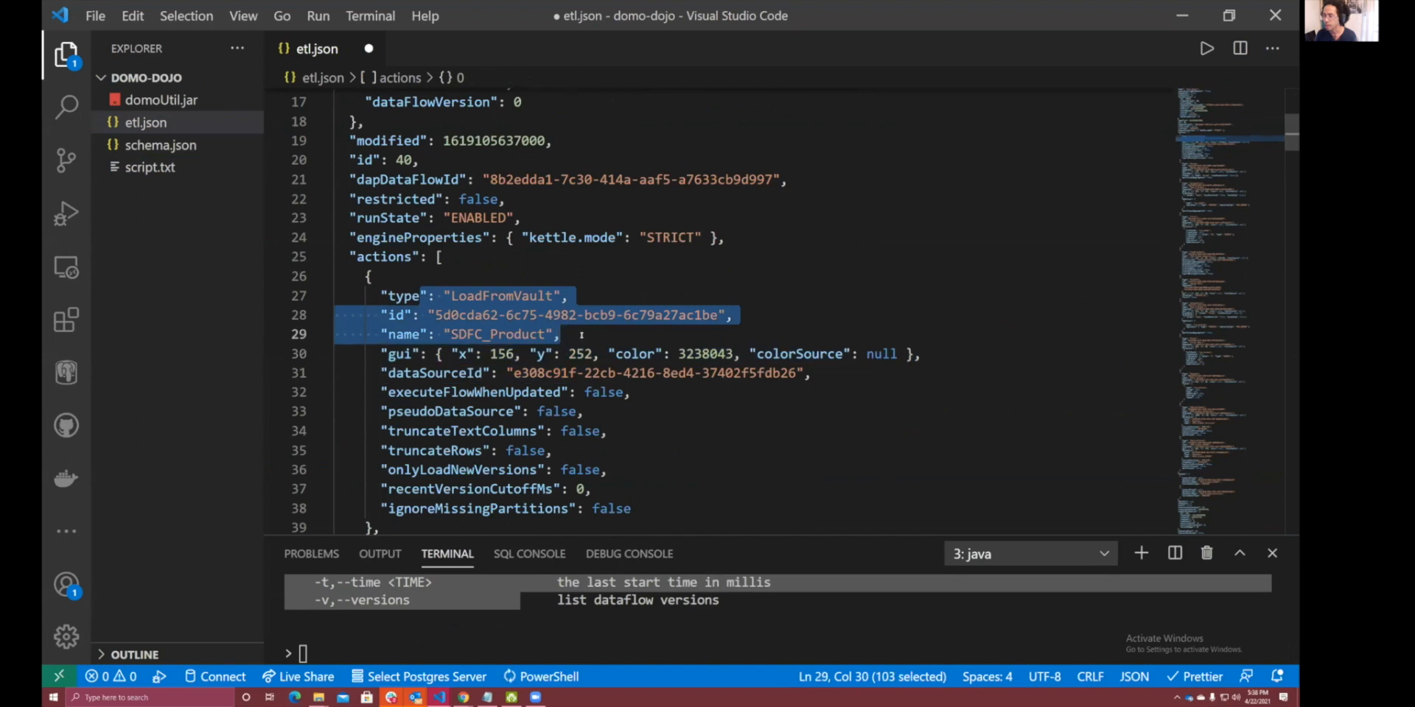
scroll(587, 372, down, 7)
scroll(587, 372, down, 7)
drag(412, 243, 543, 474)
scroll(543, 474, down, 20)
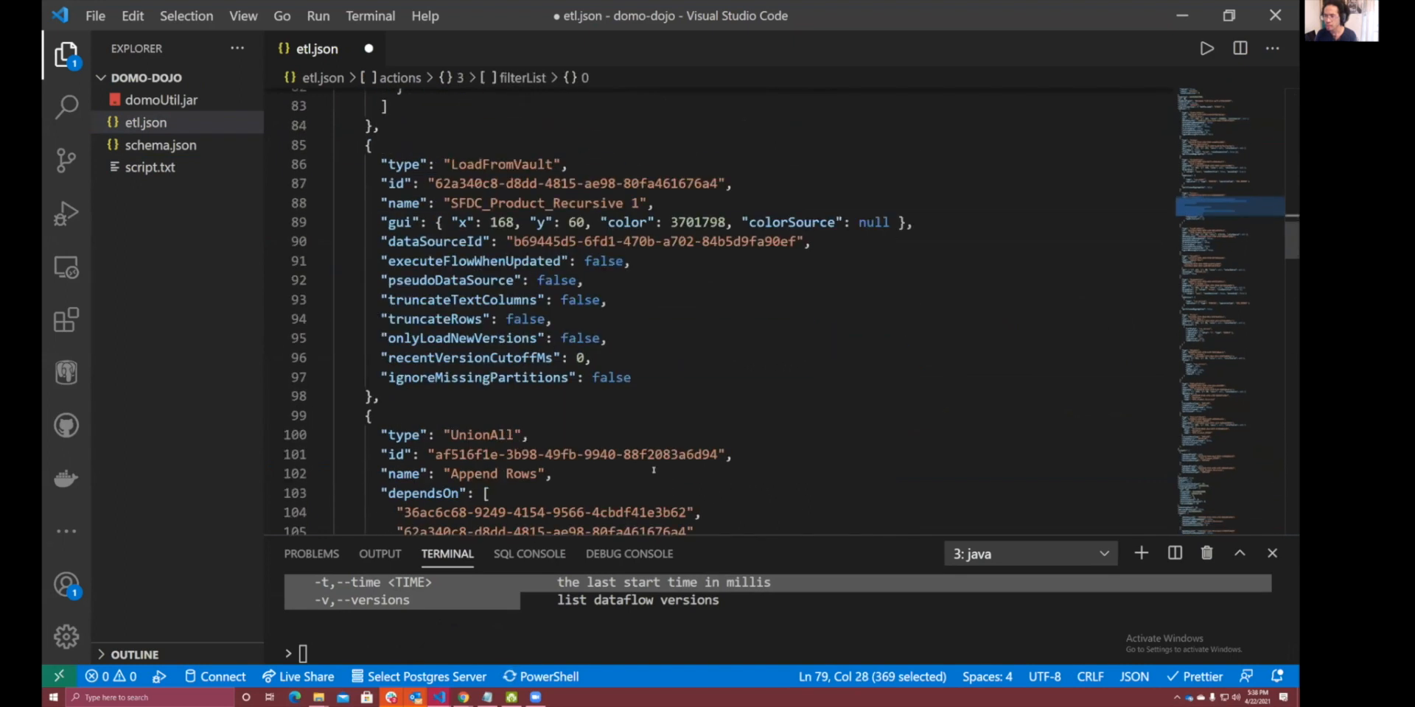
Examine the later actions in etl.json, especially the PublishToVault output for SFDC_Product_Recursive.
scroll(643, 463, down, 12)
scroll(639, 470, down, 4)
scroll(639, 469, up, 2)
drag(428, 216, 667, 372)
scroll(667, 372, up, 5)
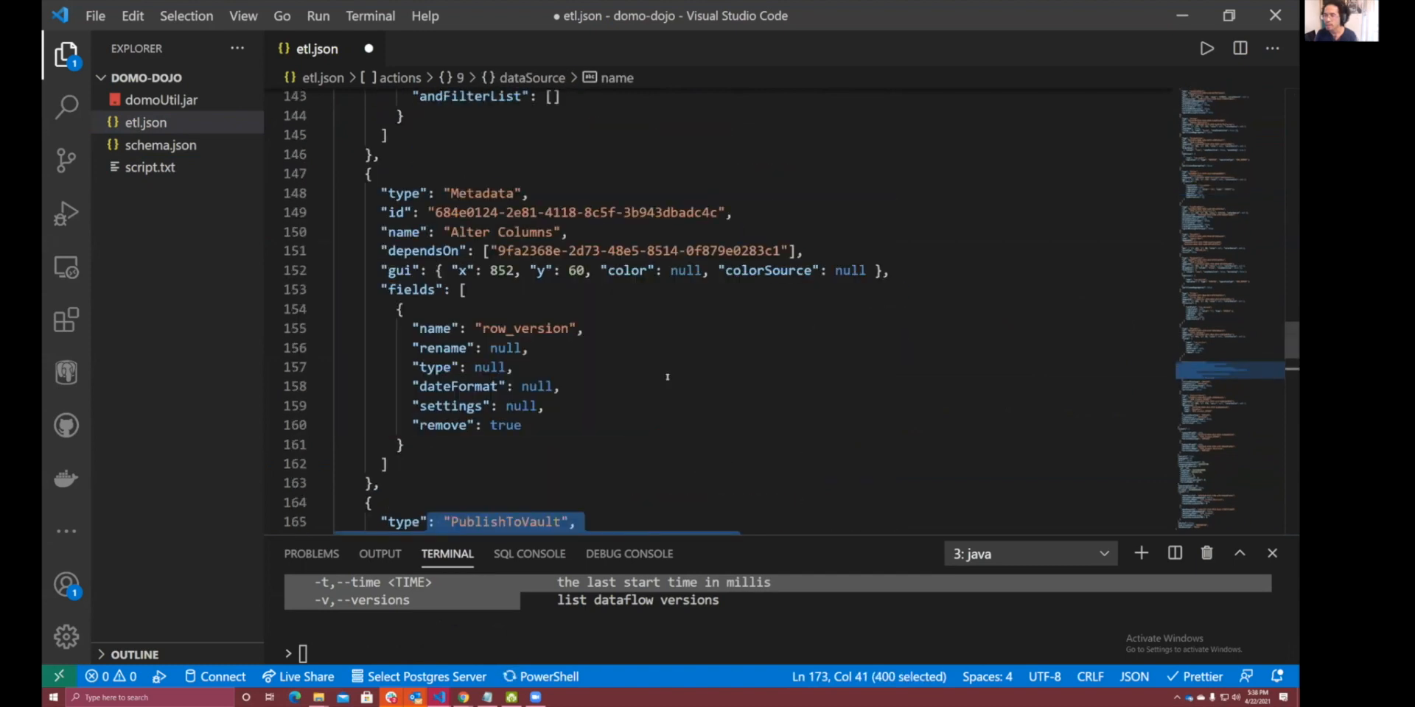
scroll(668, 377, down, 1)
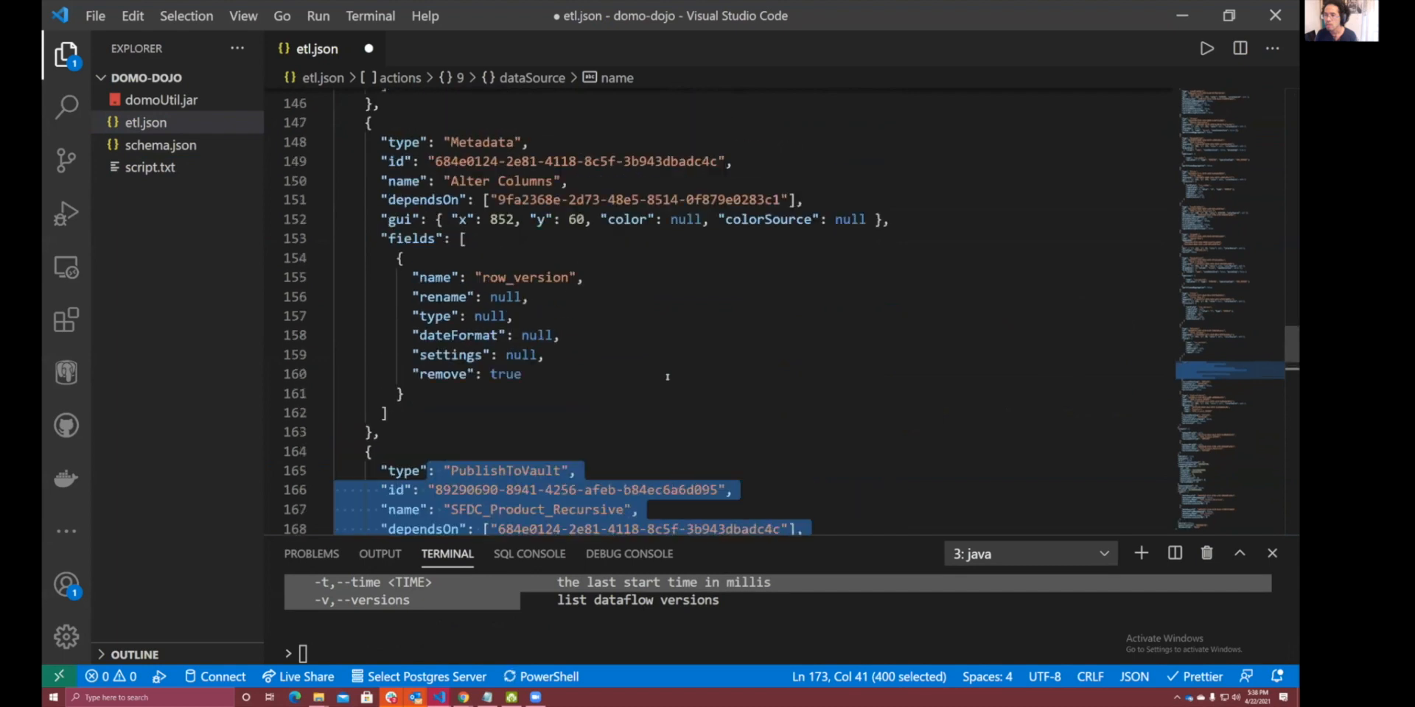
scroll(668, 377, up, 1)
scroll(668, 378, down, 4)
scroll(668, 378, down, 4)
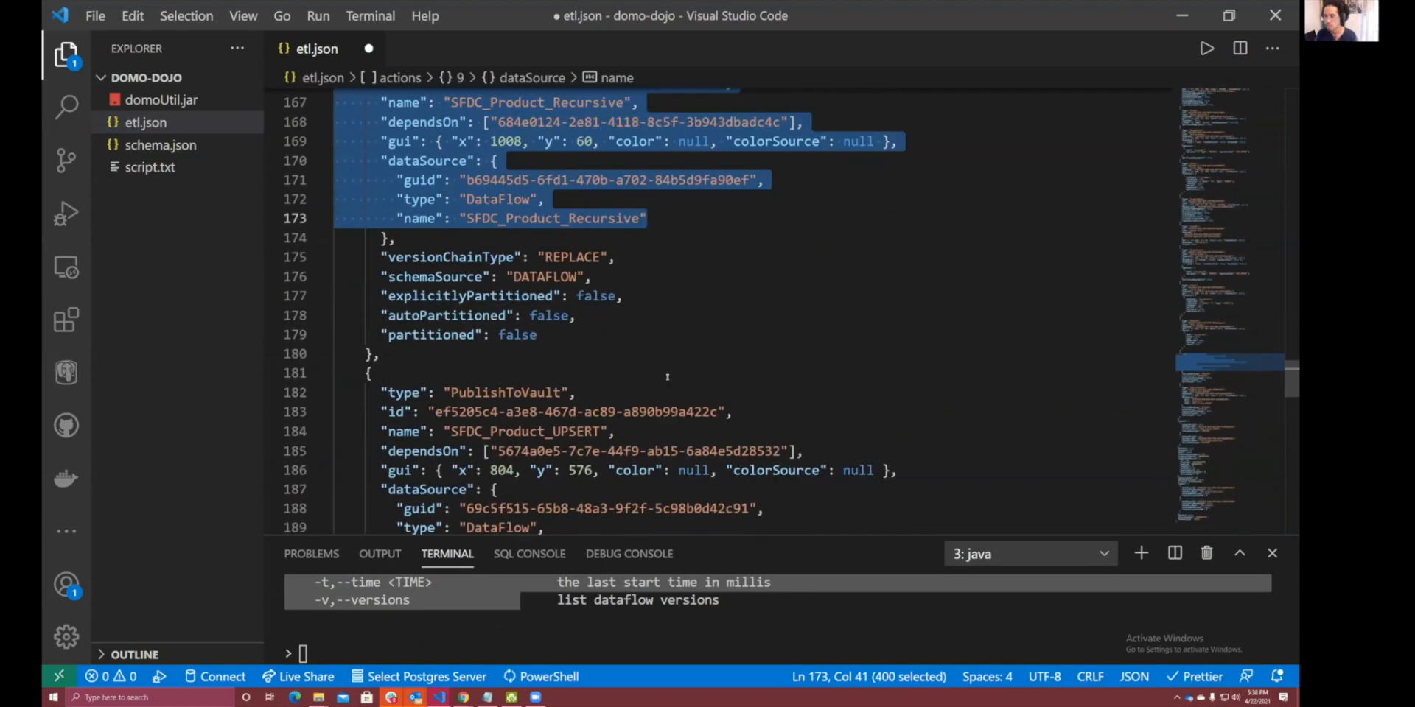
scroll(667, 377, up, 3)
Change the dataSource type of the SFDC_Product_Recursive PublishToVault action to Webform and save etl.json.
click(495, 314)
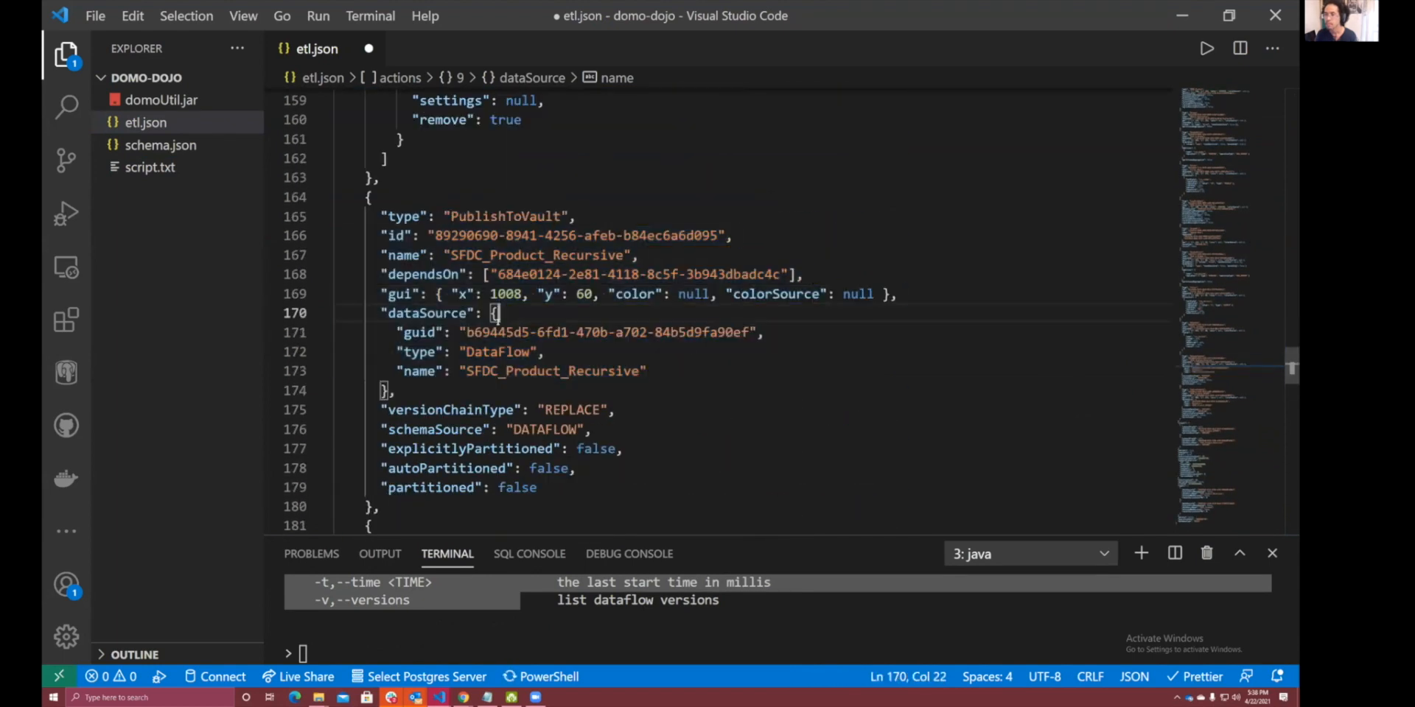
double_click(417, 410)
double_click(518, 428)
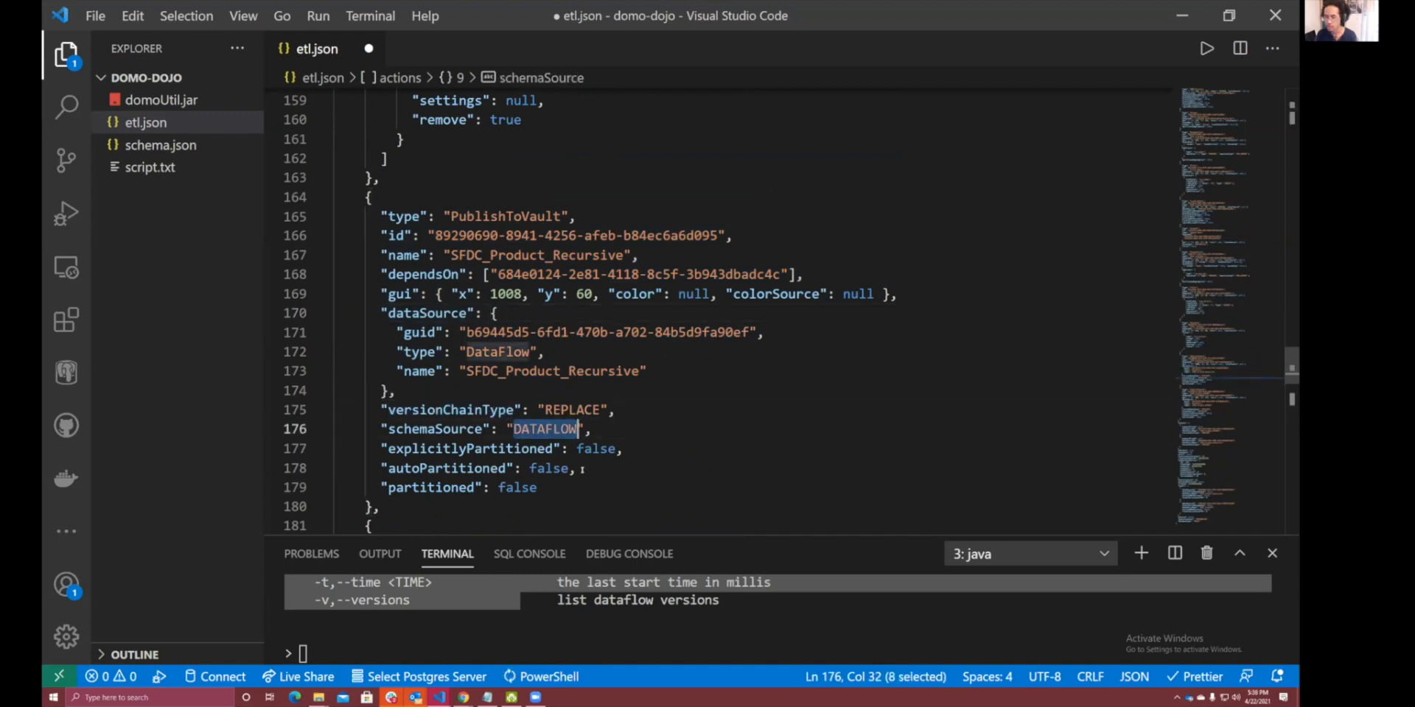
double_click(487, 352)
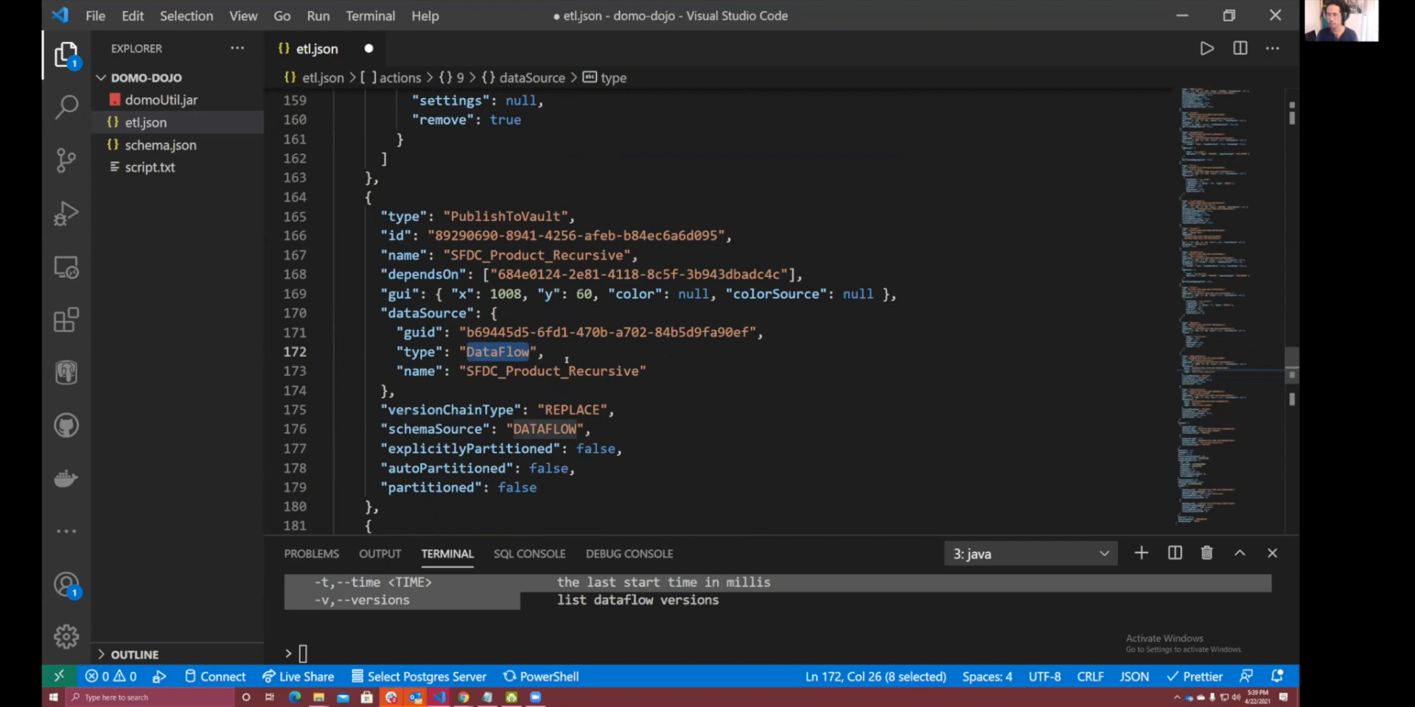
text(We)
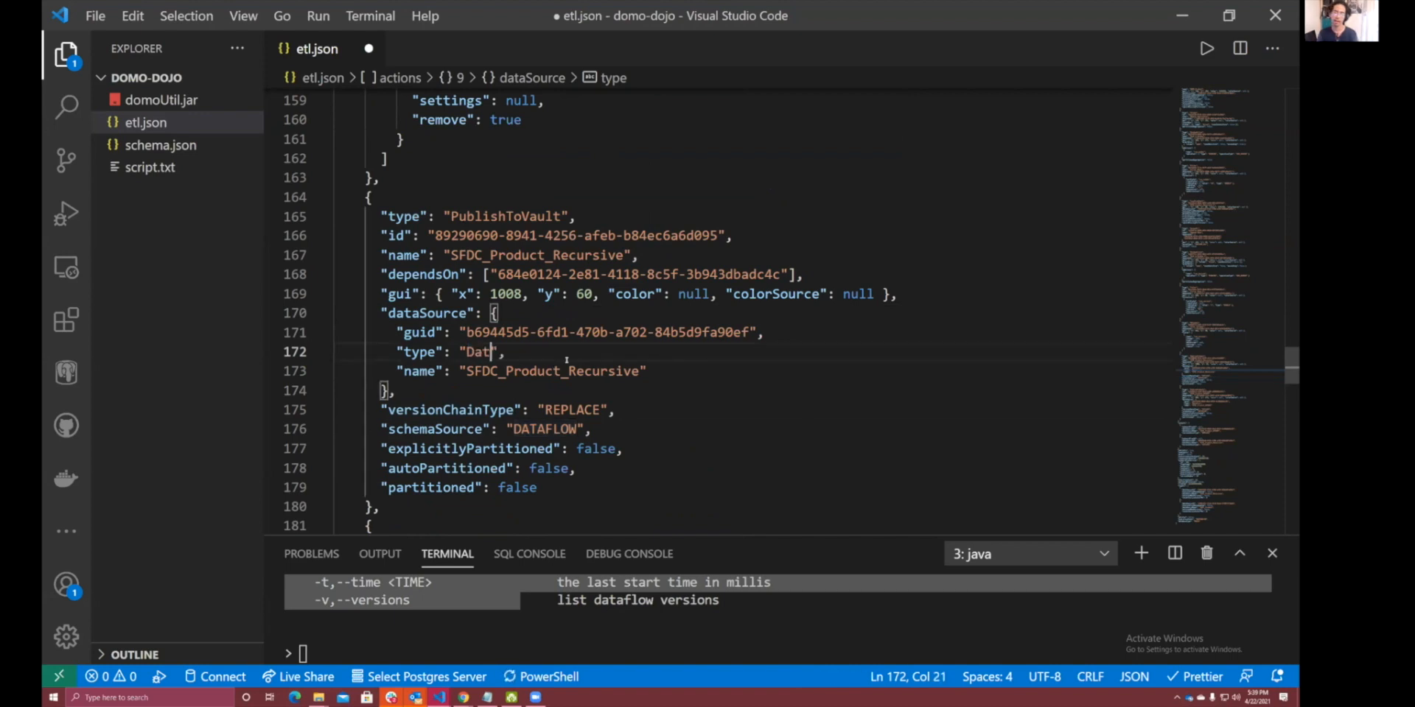
text(bform)
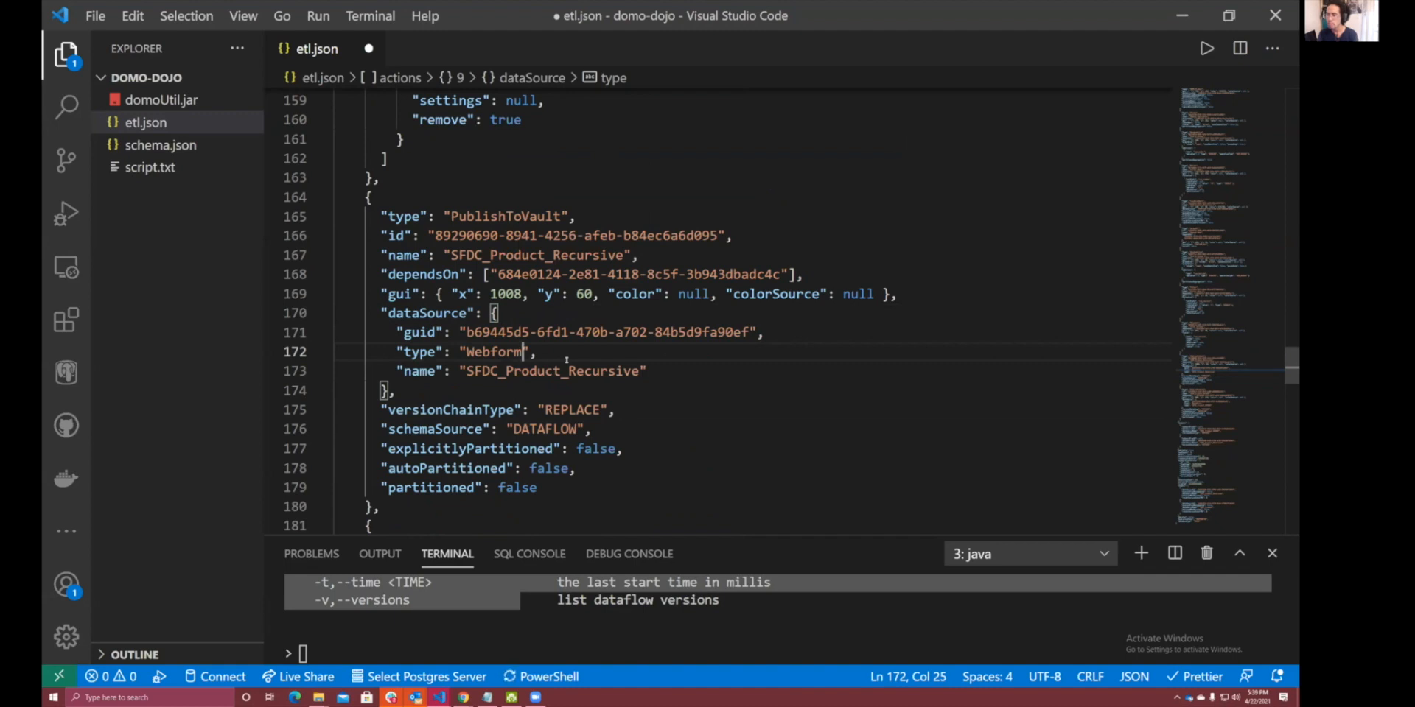
key(ctrl+s)
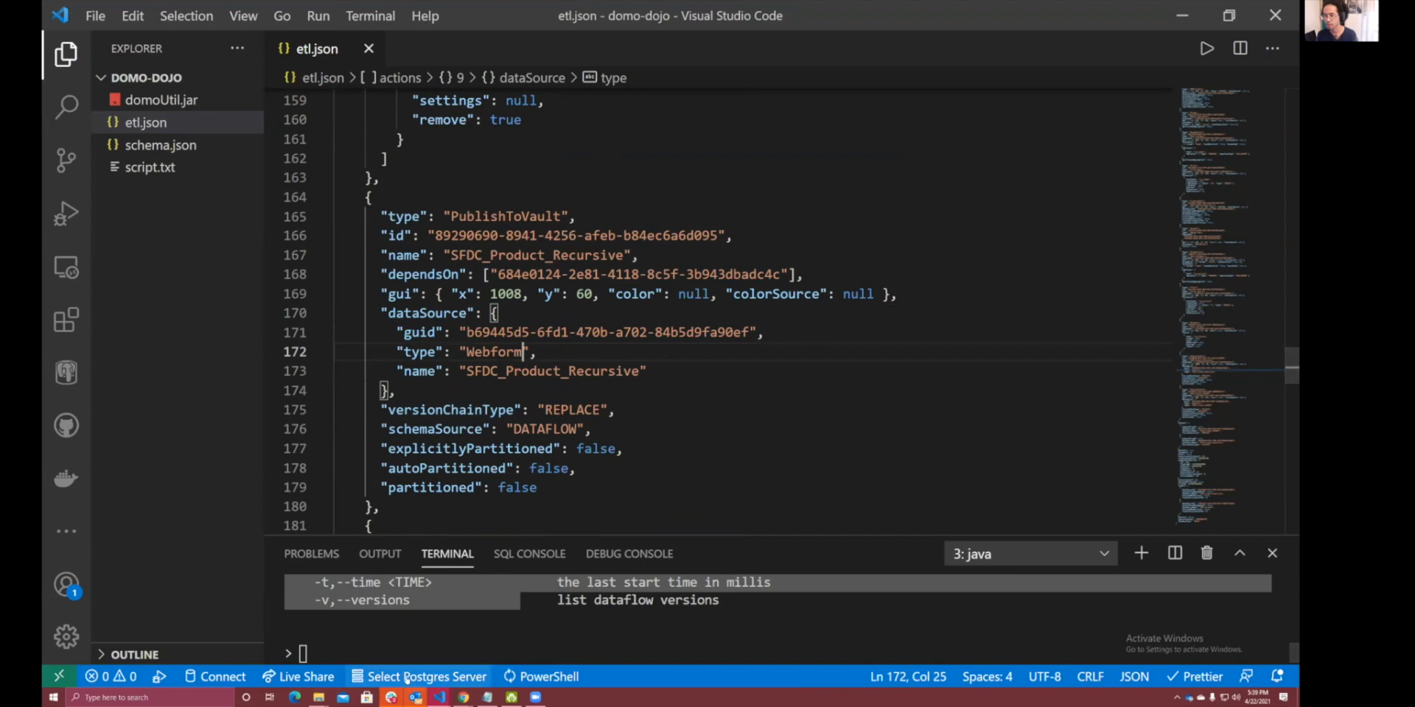
Run help set-dataflow-properties in the Domo CLI and read its usage lines, especially the file path option.
click(390, 655)
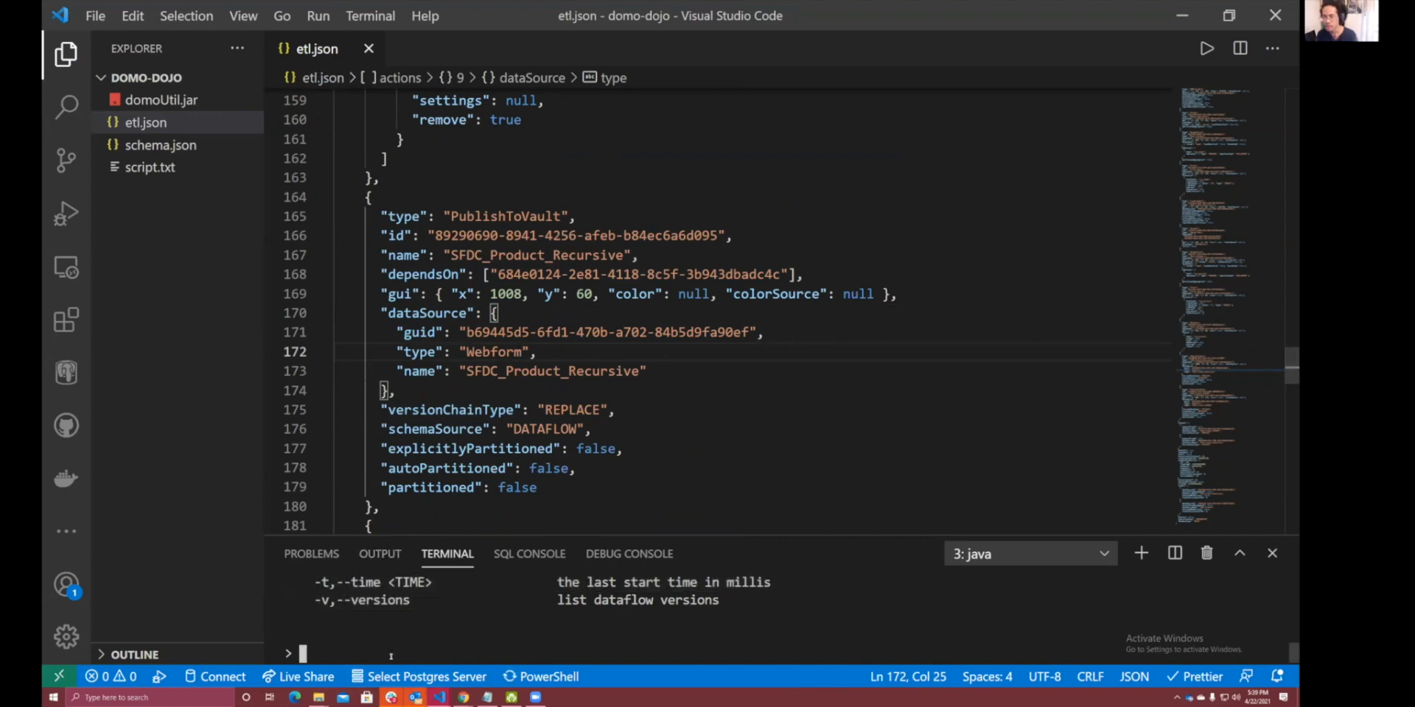
text(set-dataflow-properties)
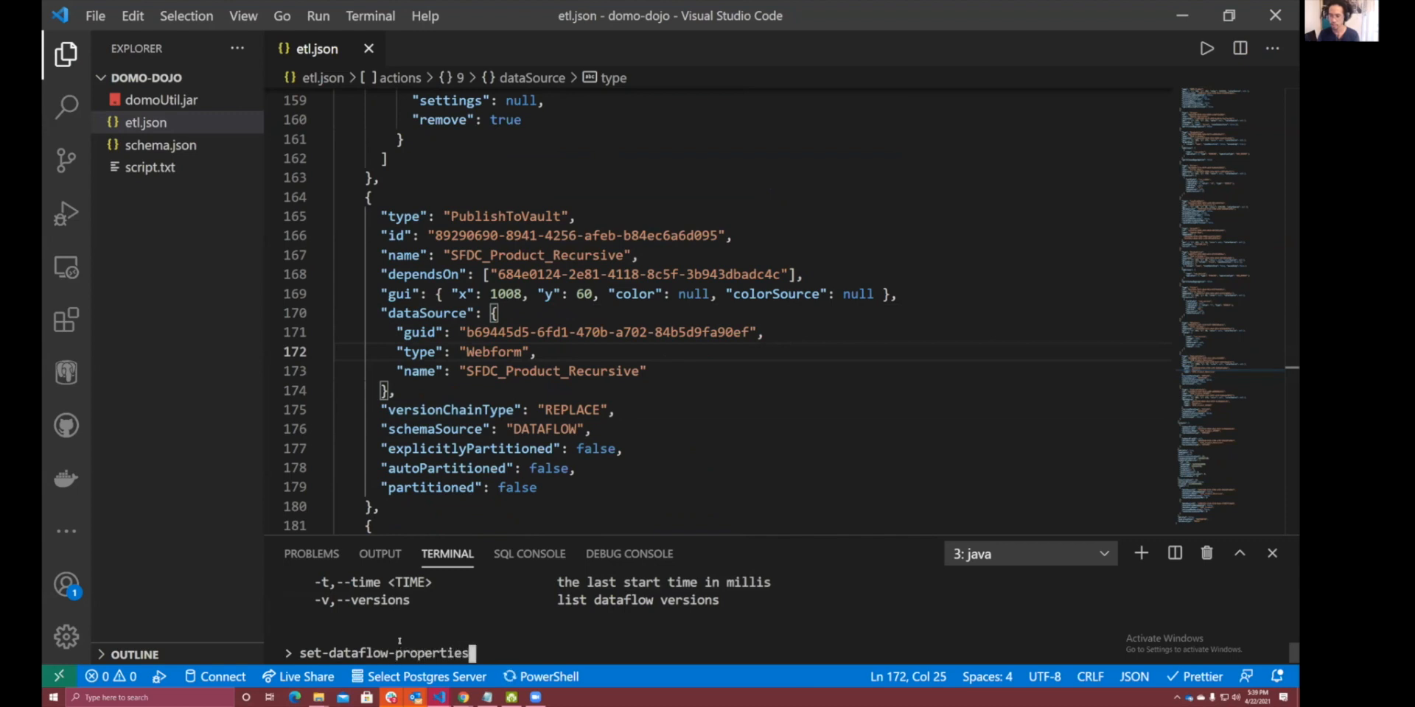
key(Escape)
text(h)
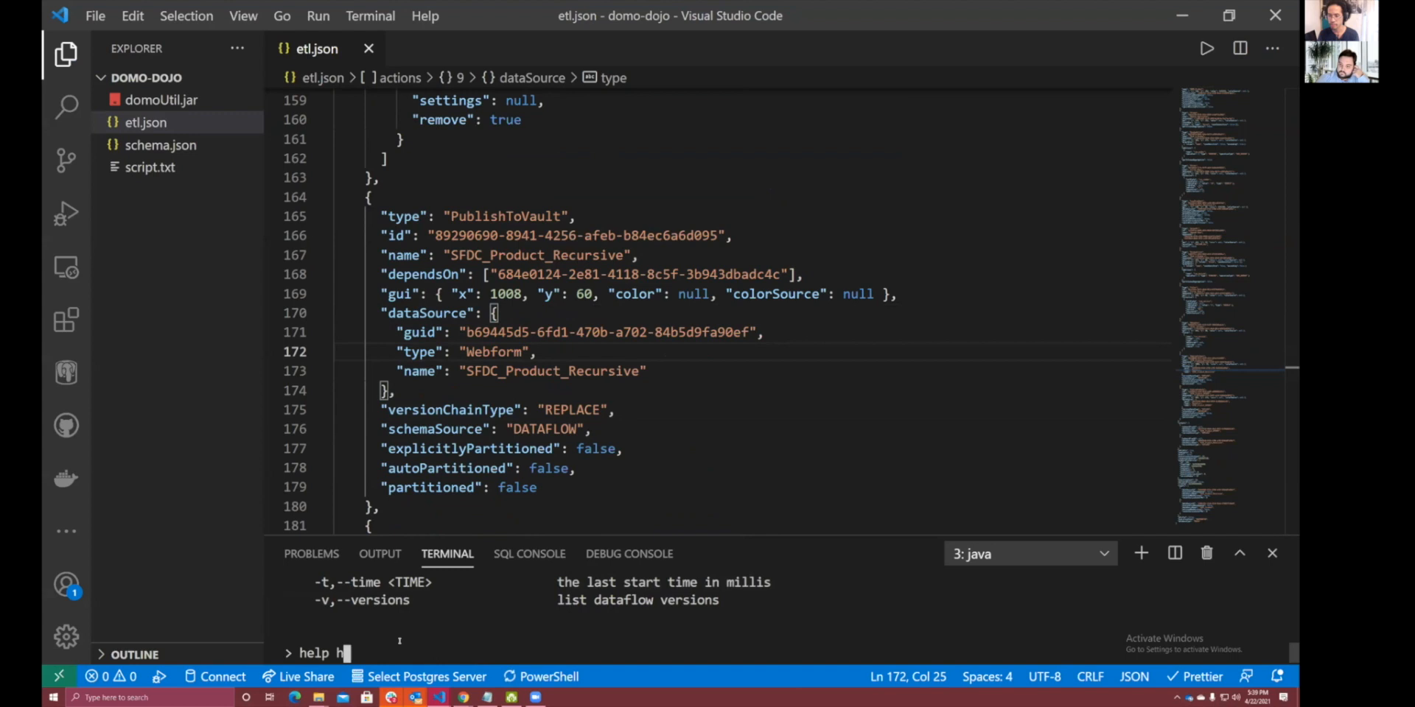
text(elp set-dataflow-properties)
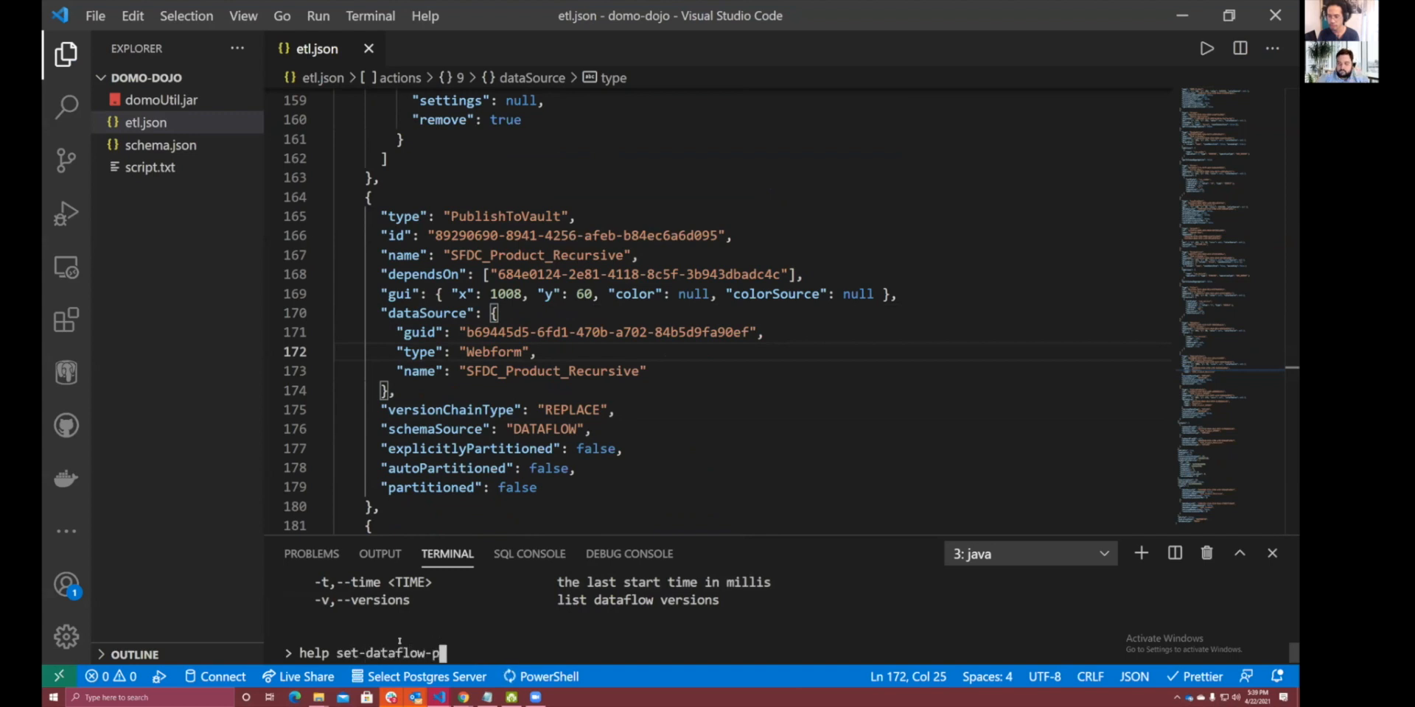
key(Return)
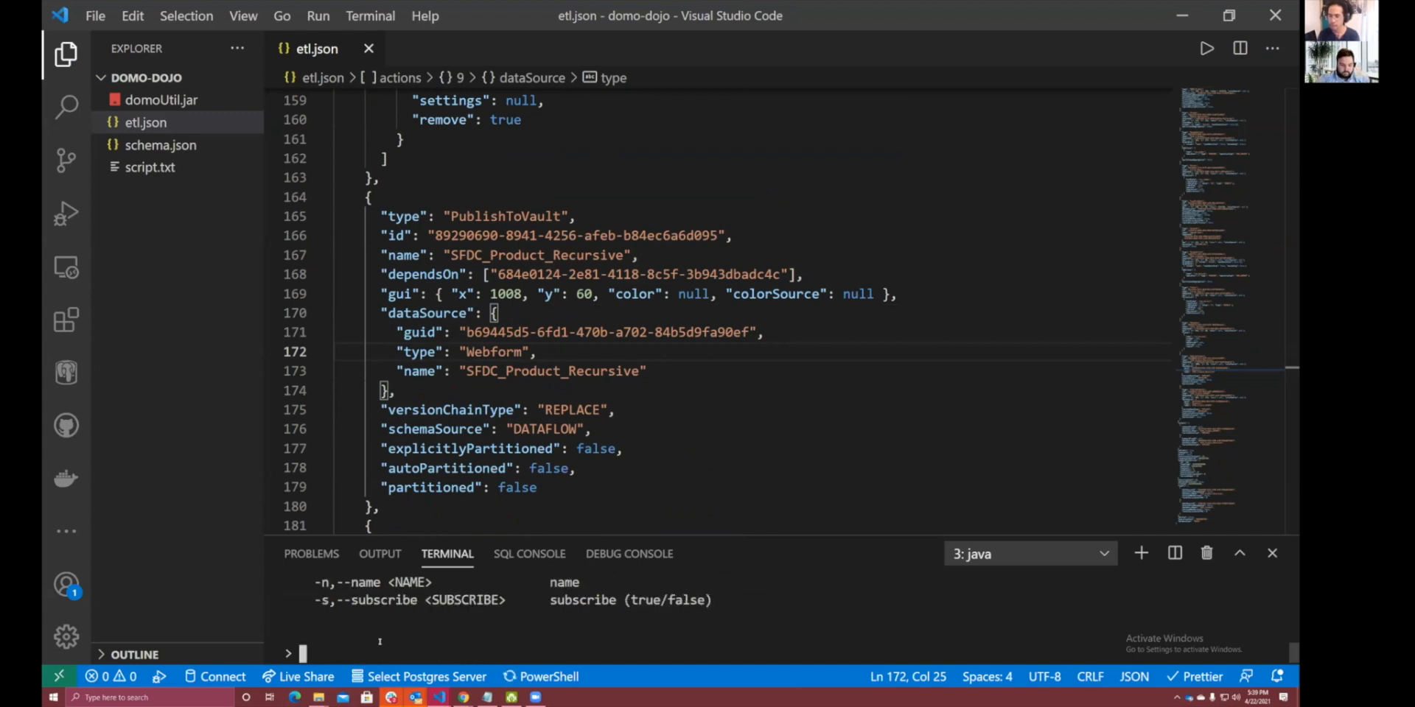
drag(453, 537, 443, 407)
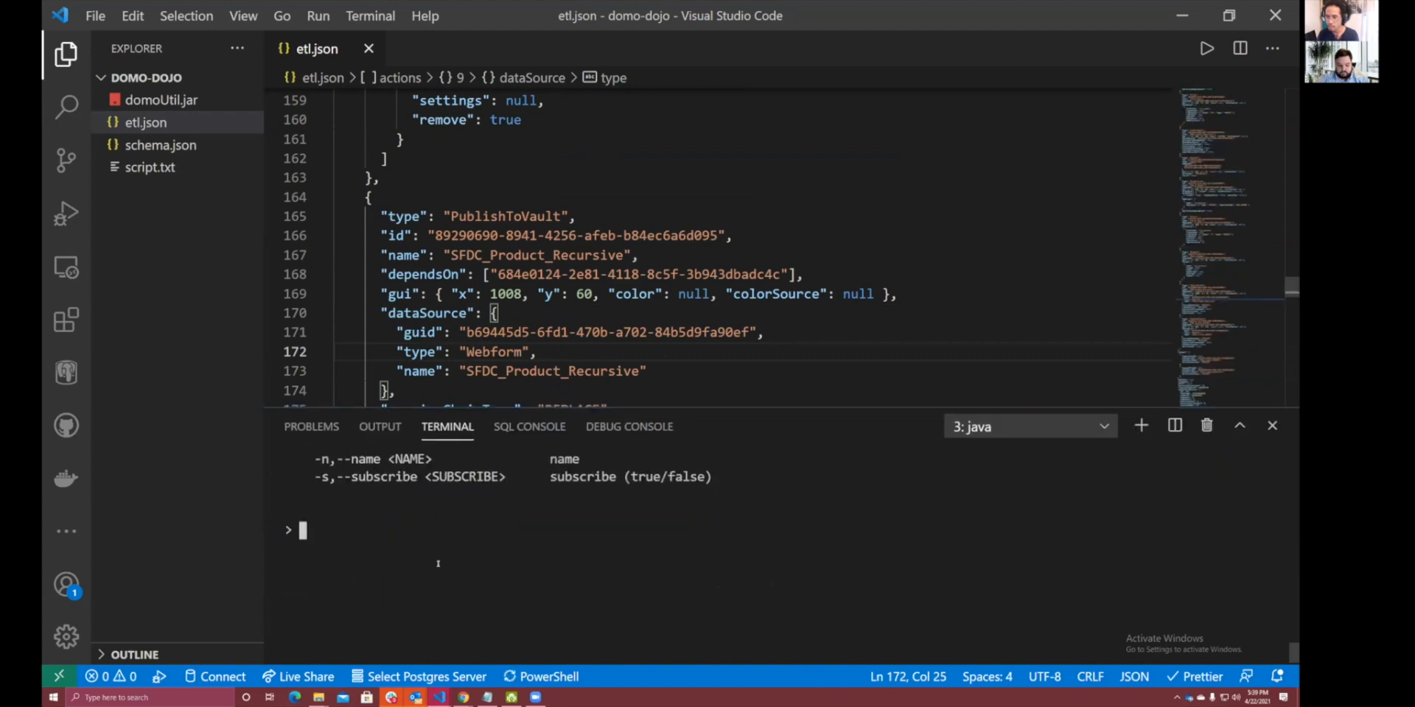
drag(493, 559, 519, 549)
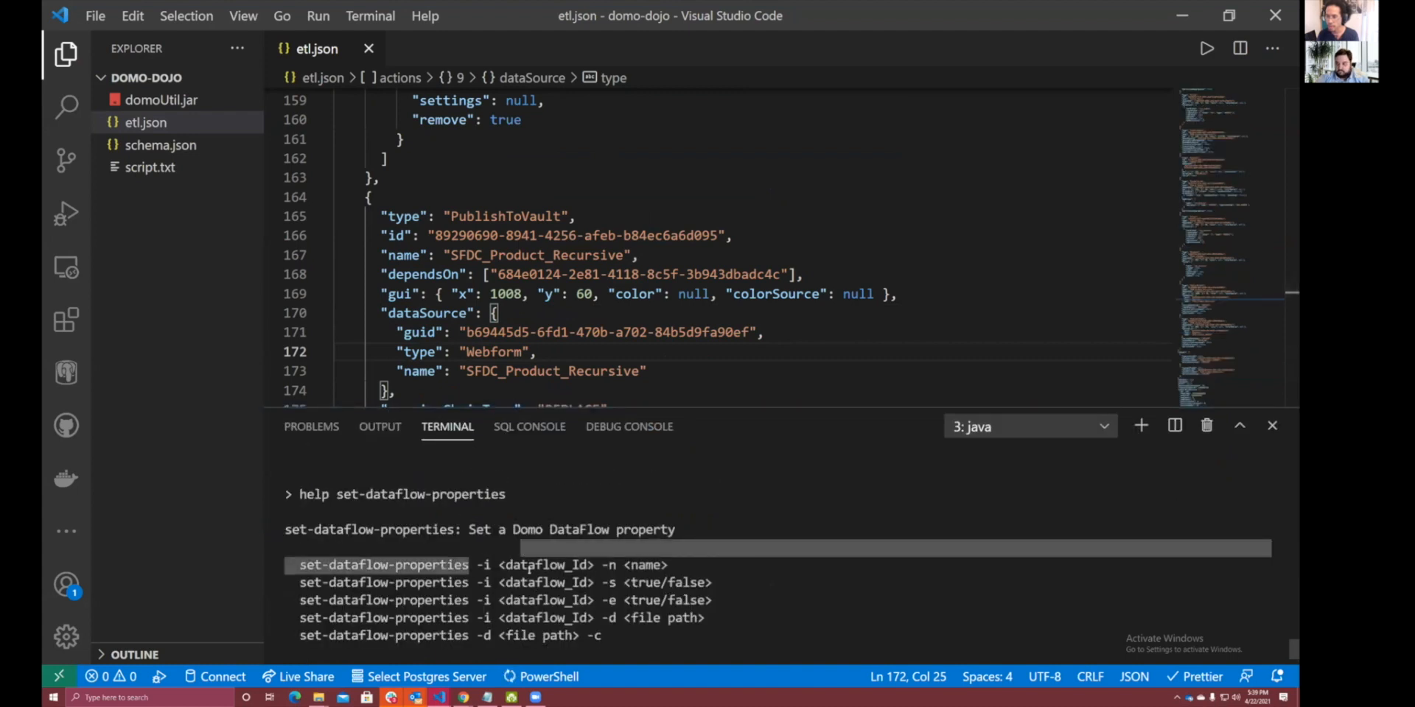
double_click(545, 565)
drag(609, 582, 653, 583)
drag(601, 619, 663, 619)
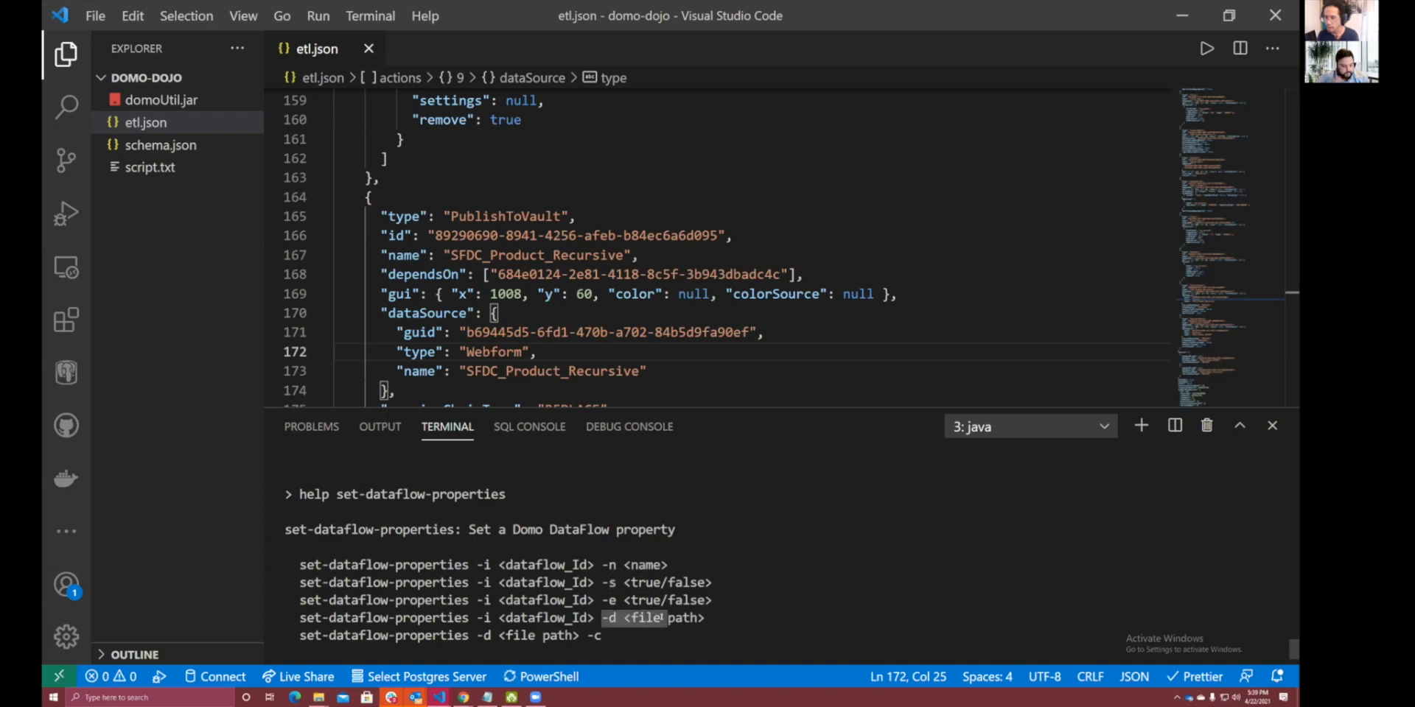
scroll(649, 589, down, 5)
Upload the edited definition to the dataflow by running set-dataflow-properties -i 40 -d etl.json in the Domo CLI.
text(sret-da)
key(BackSpace)
key(BackSpace)
key(BackSpace)
key(BackSpace)
key(BackSpace)
key(BackSpace)
text(et-dataflow-)
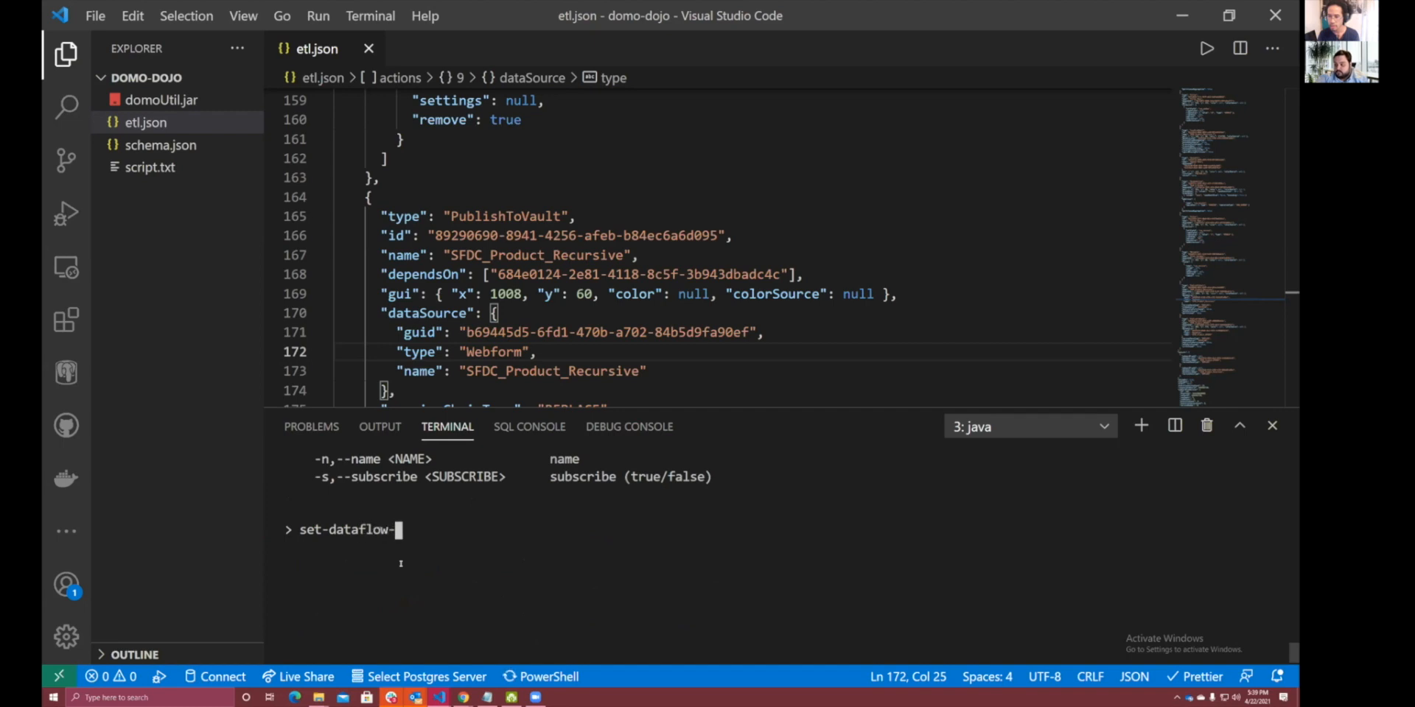
text(properties -i )
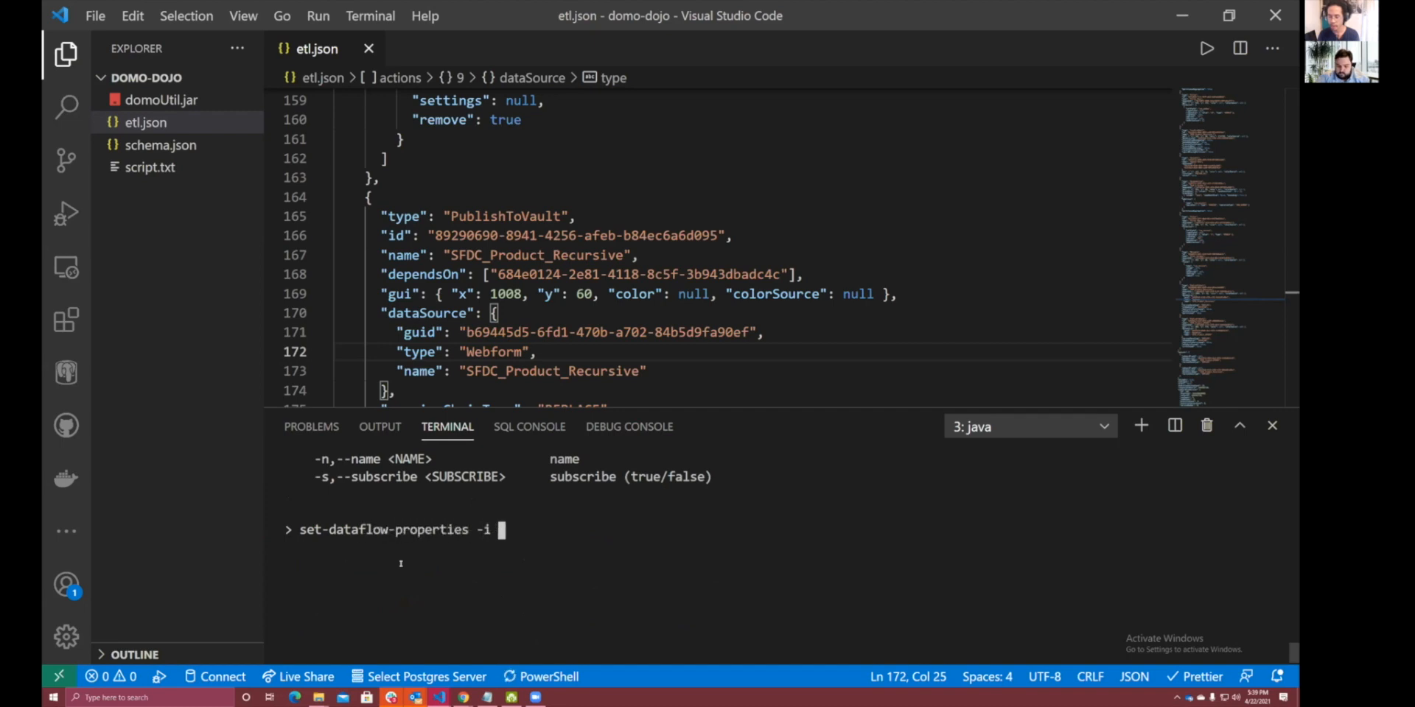
text(40 -f)
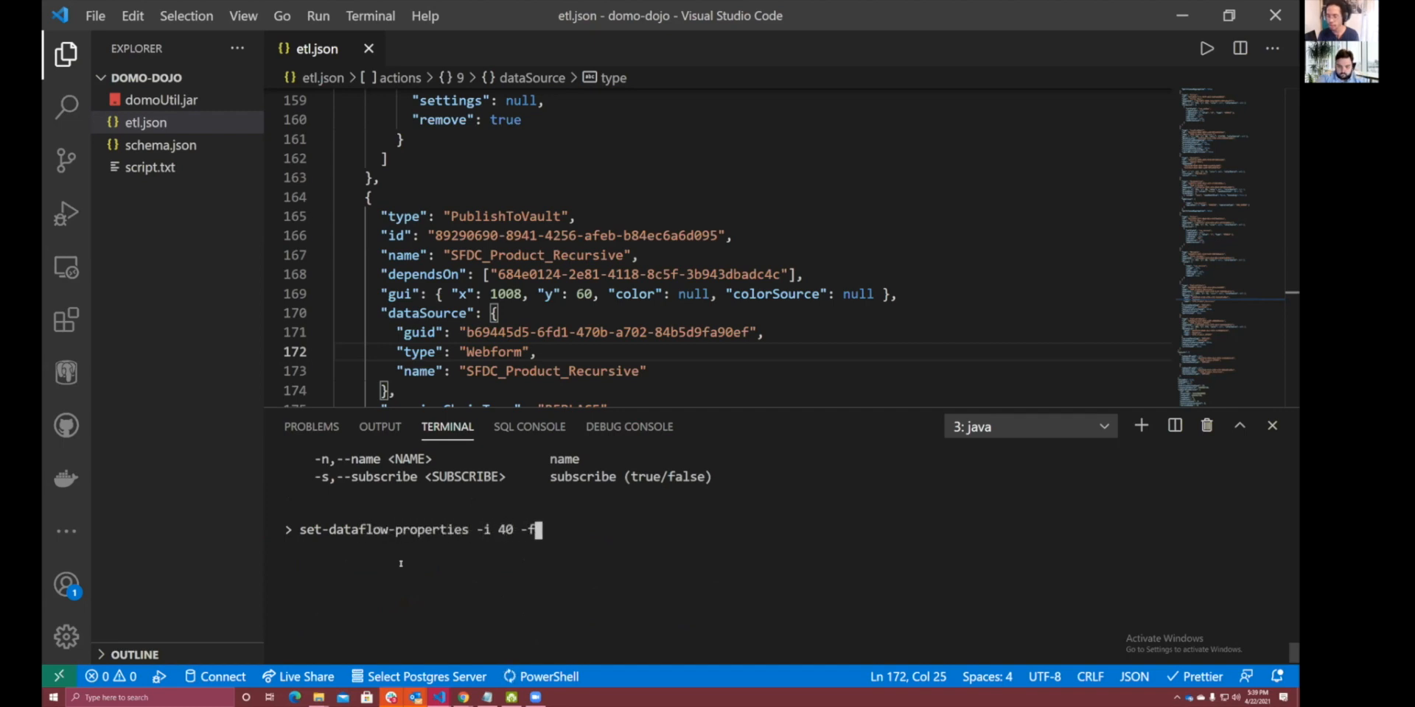
key(BackSpace)
text(d etl.json)
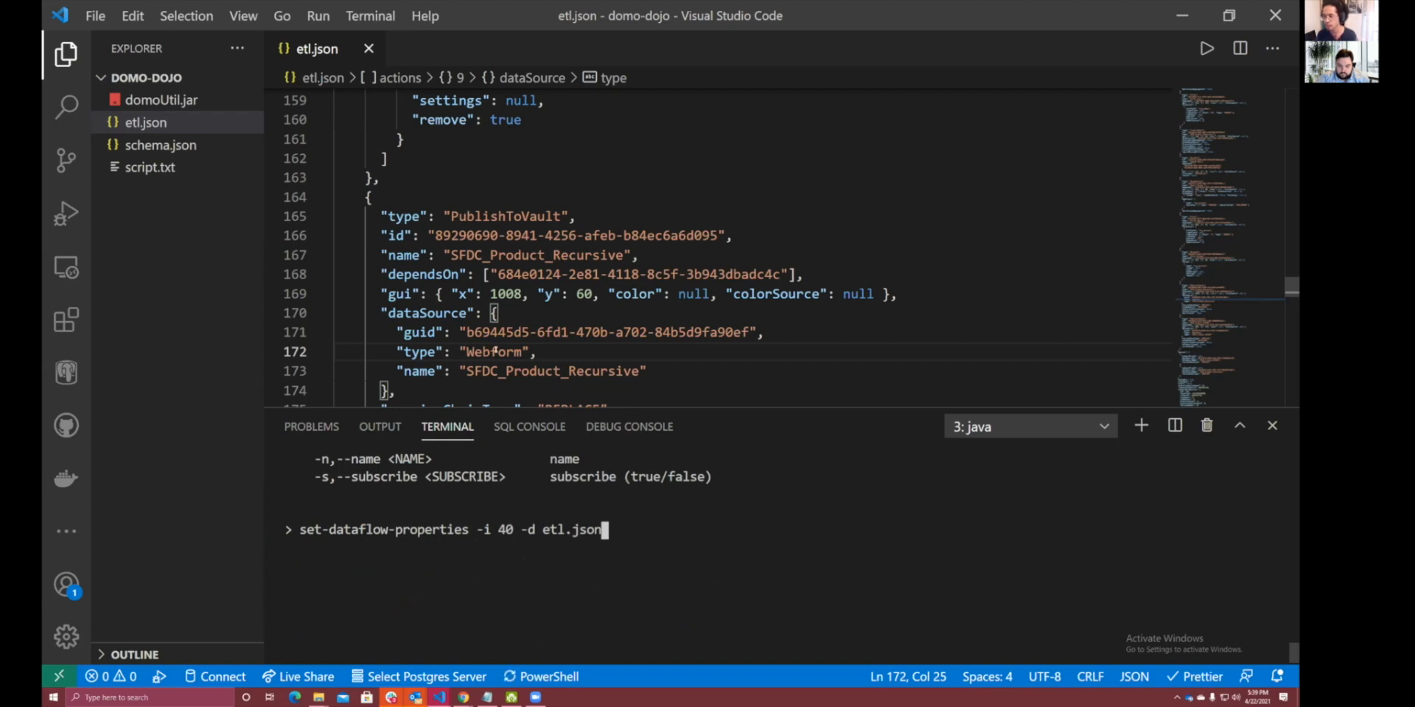
key(Return)
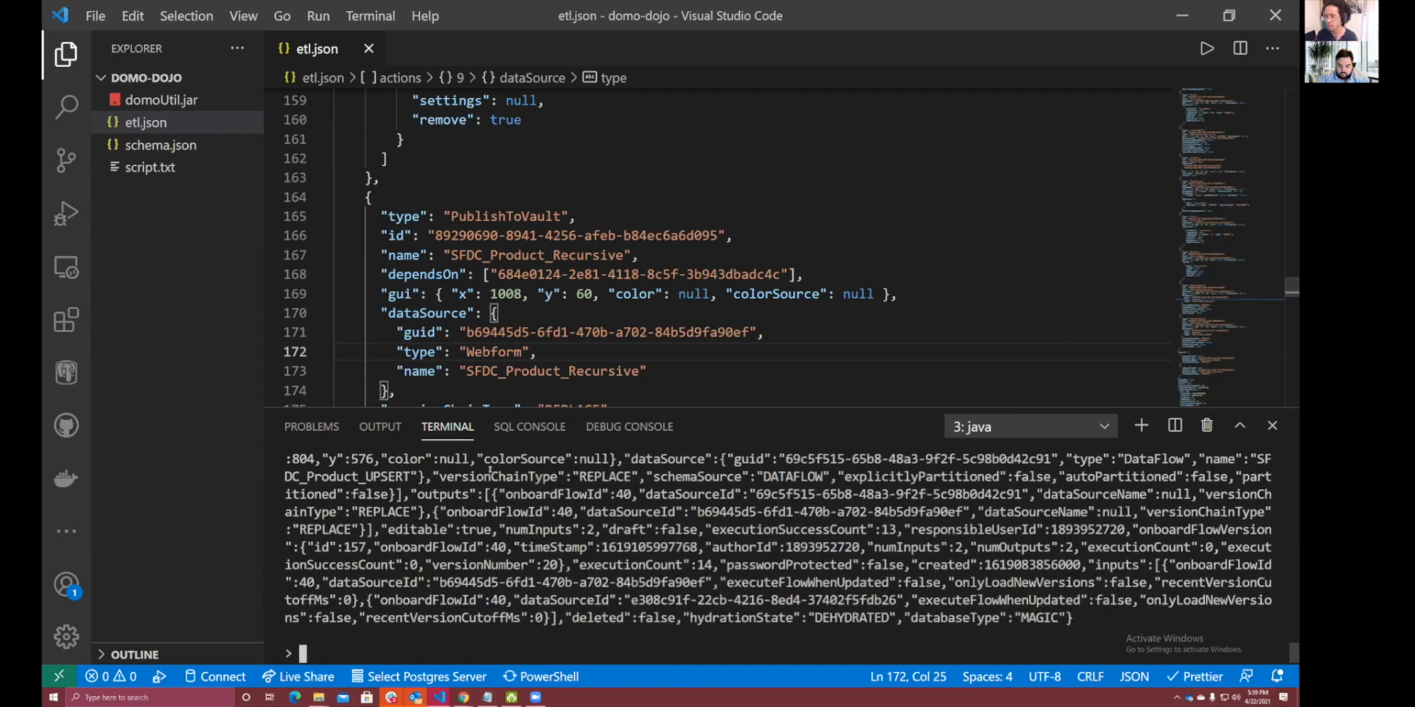
drag(491, 476, 678, 601)
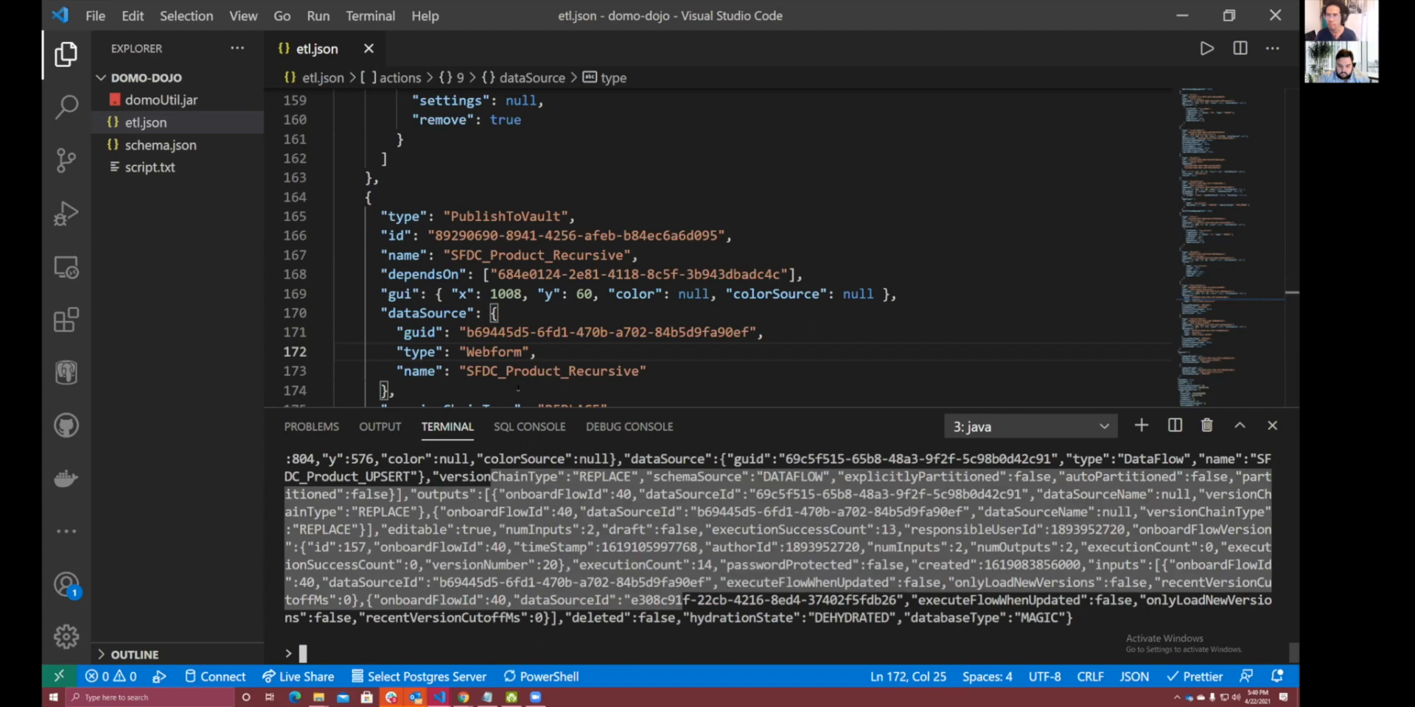
Switch to Domo in the browser, reload the test_upsert dataflow's datasets page and run the dataflow.
key(alt+Tab)
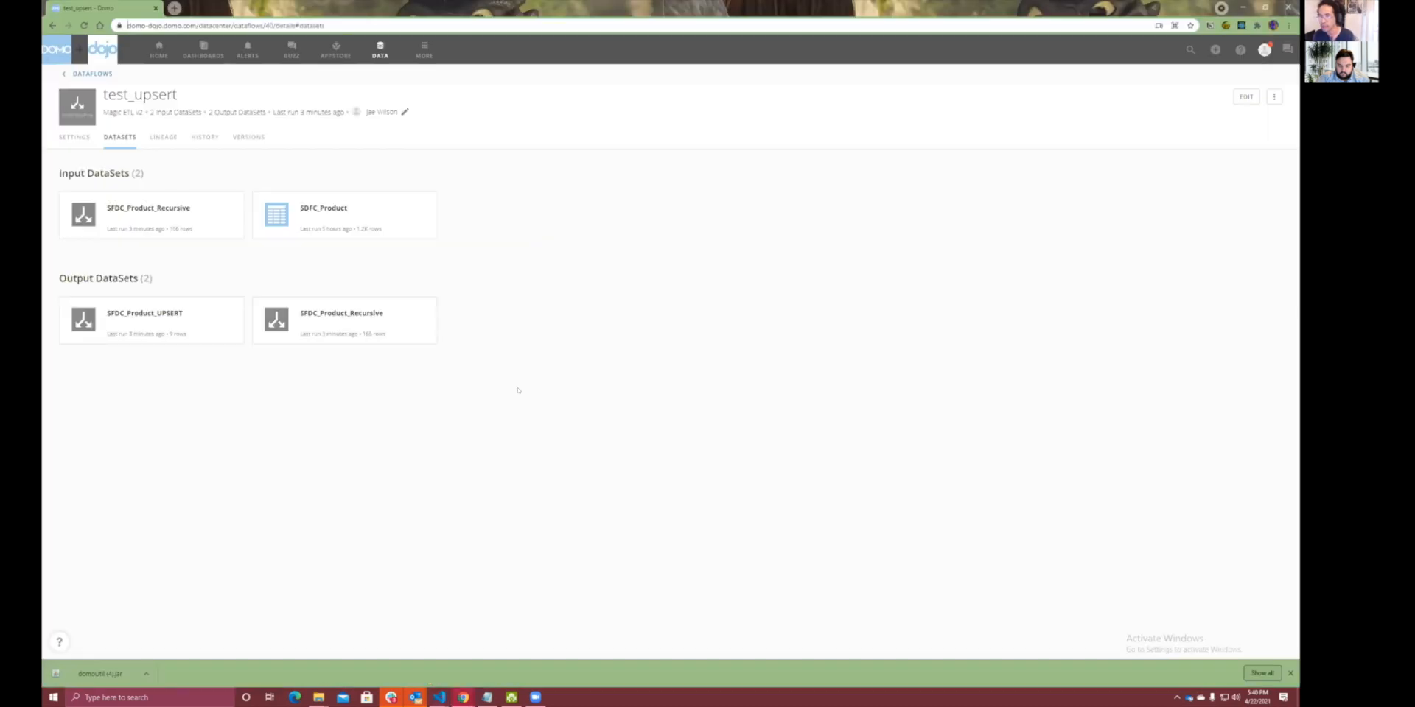
key(F5)
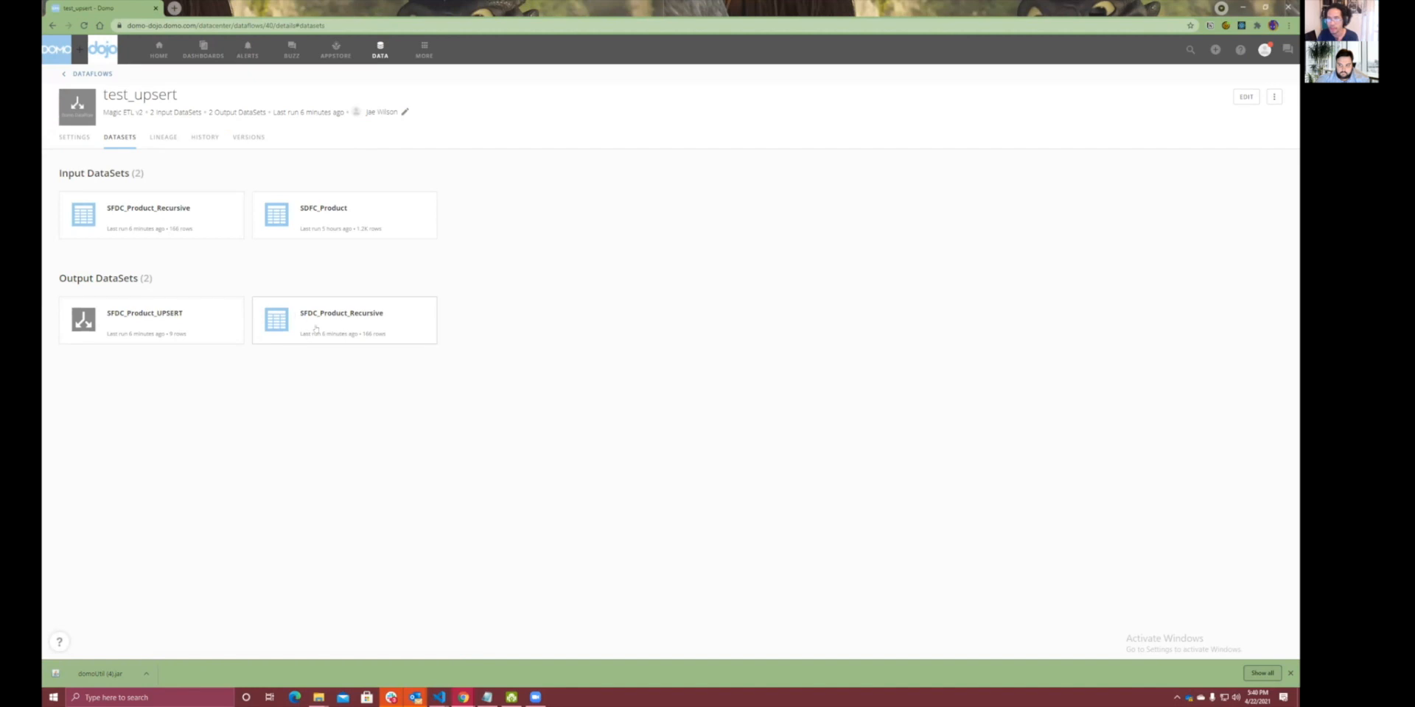
click(1274, 97)
click(829, 349)
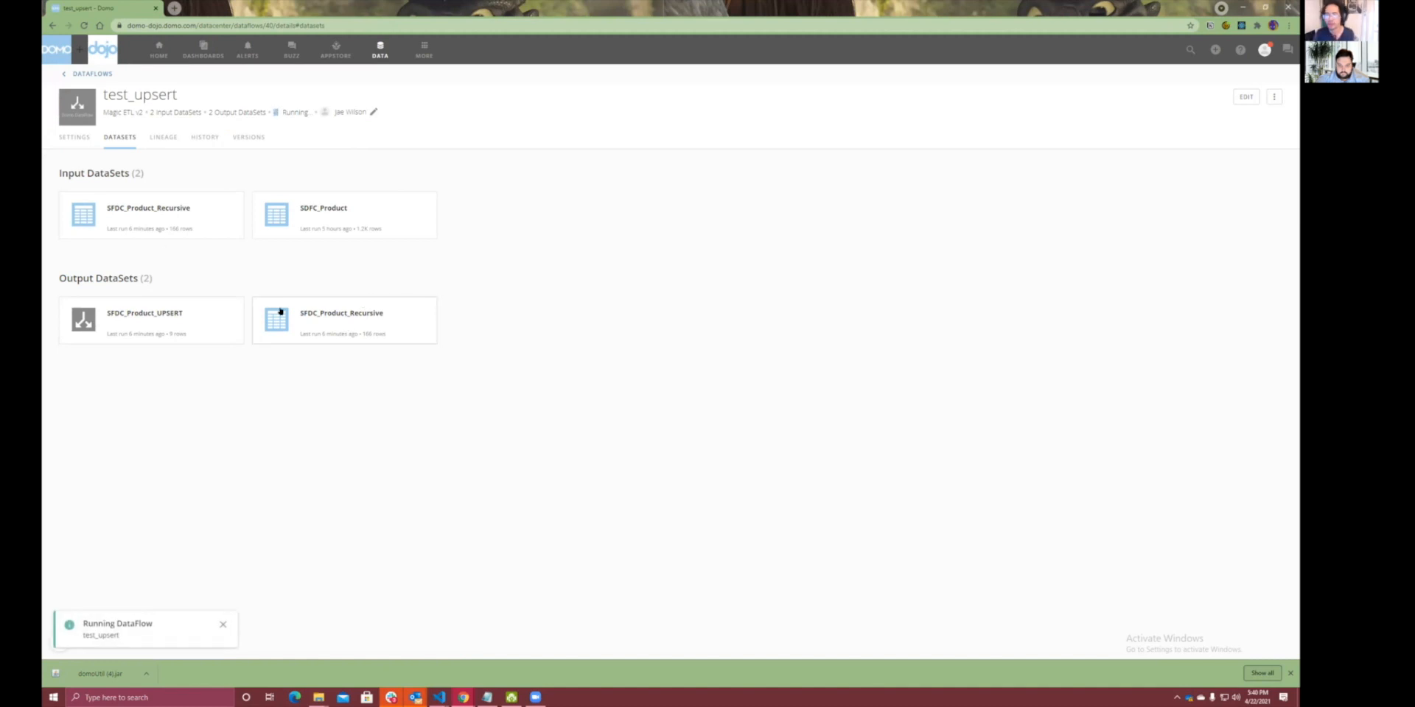
Open the SFDC_Product_Recursive output dataset for webform editing and add a new column named isPriority.
click(309, 317)
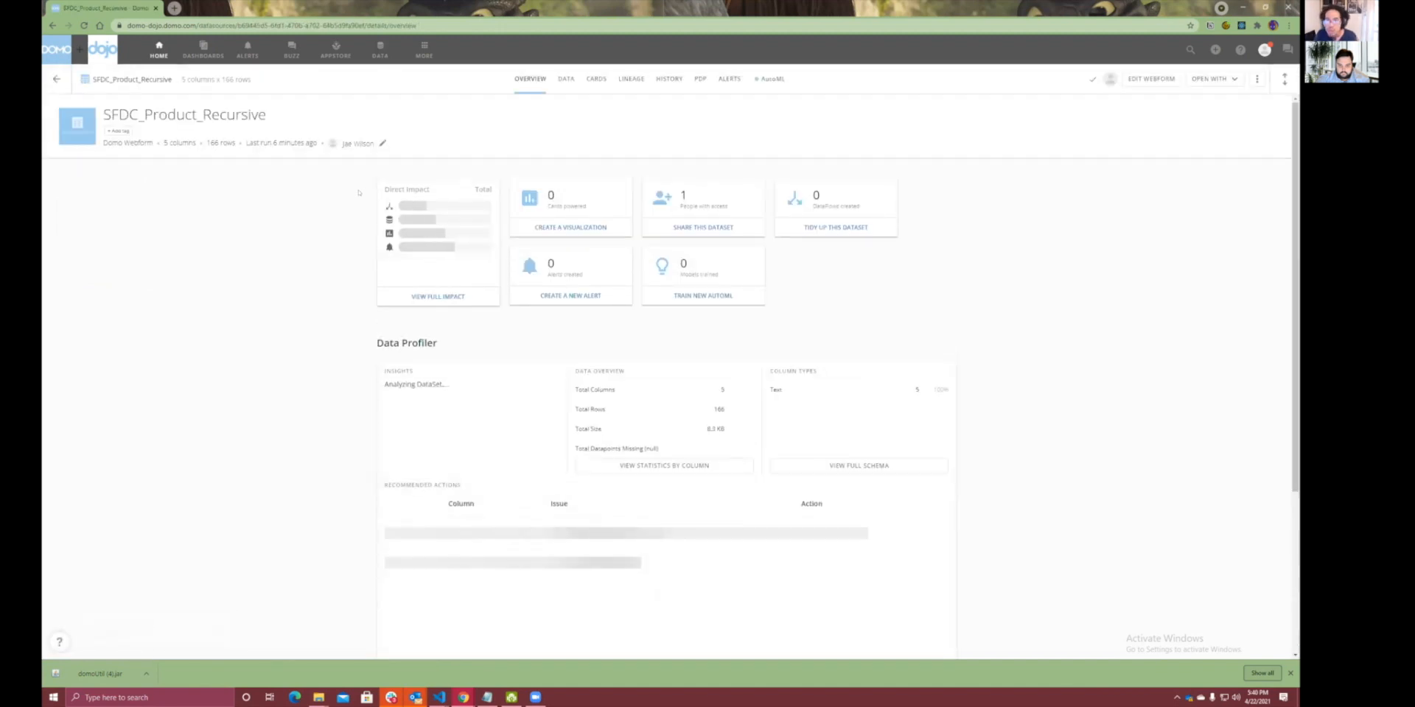
click(1163, 77)
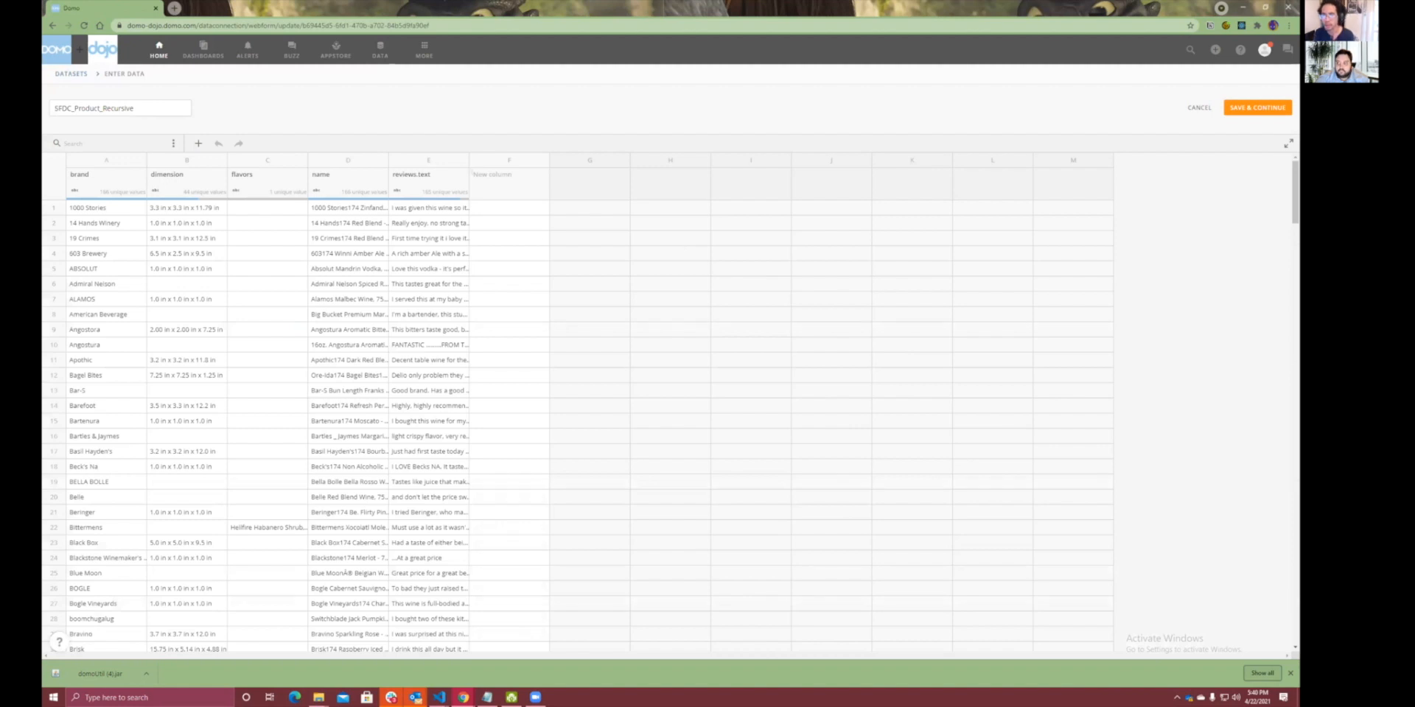
click(509, 174)
text(isPriority)
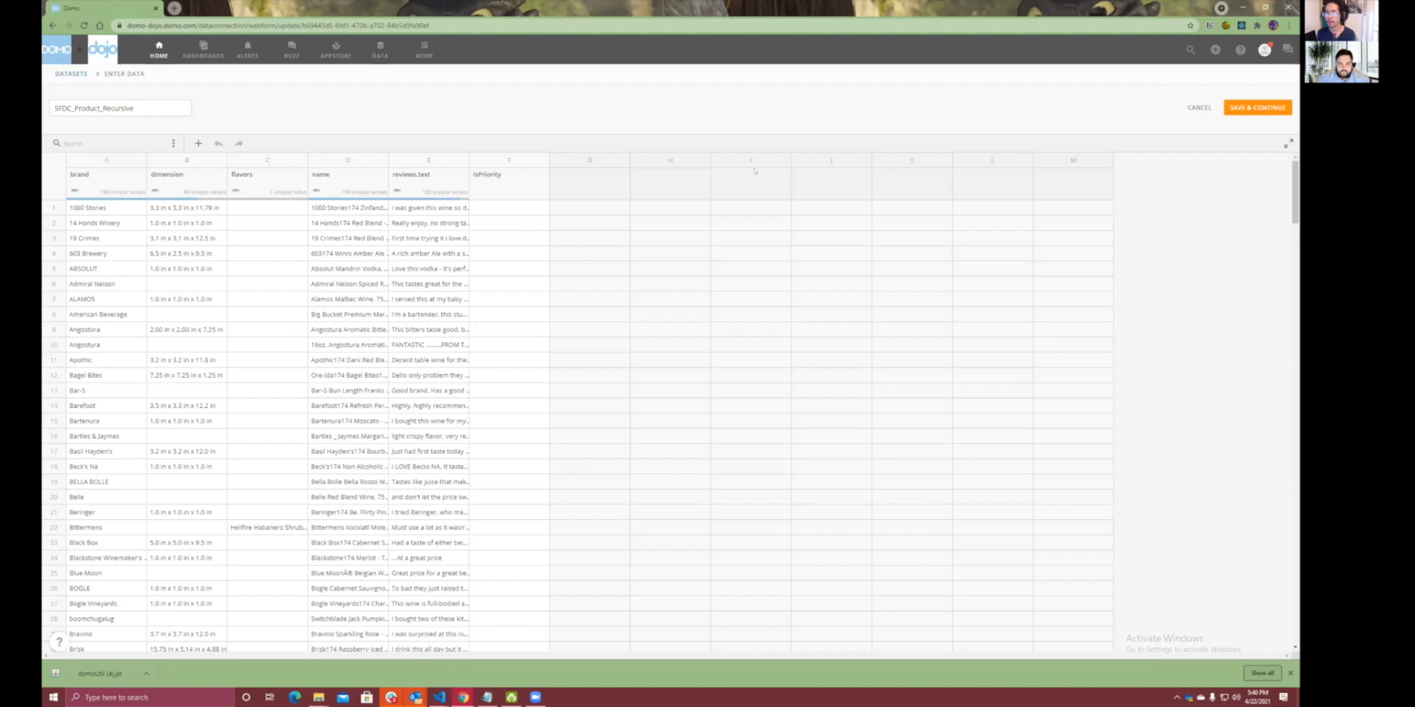
key(Return)
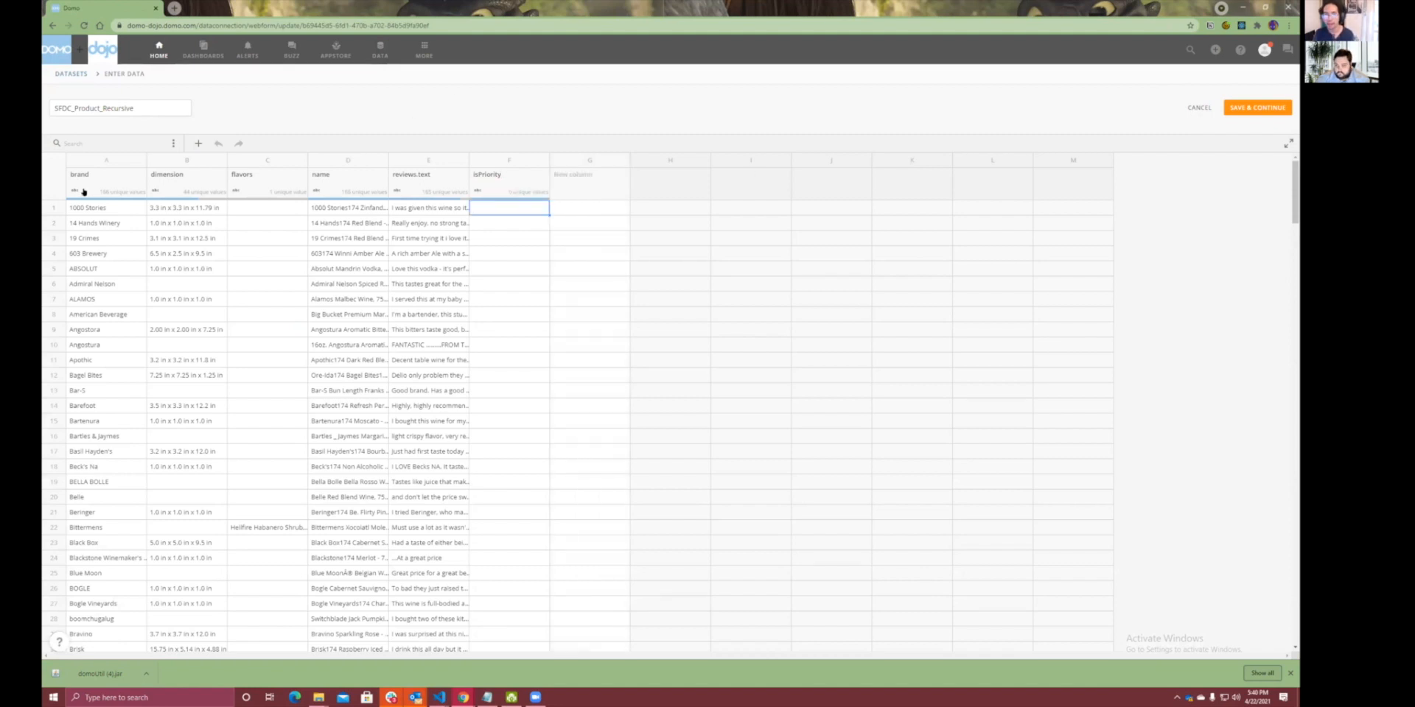
Fill the first five isPriority rows with 1, 0, 1, 1 and 0, and save the webform.
text(1)
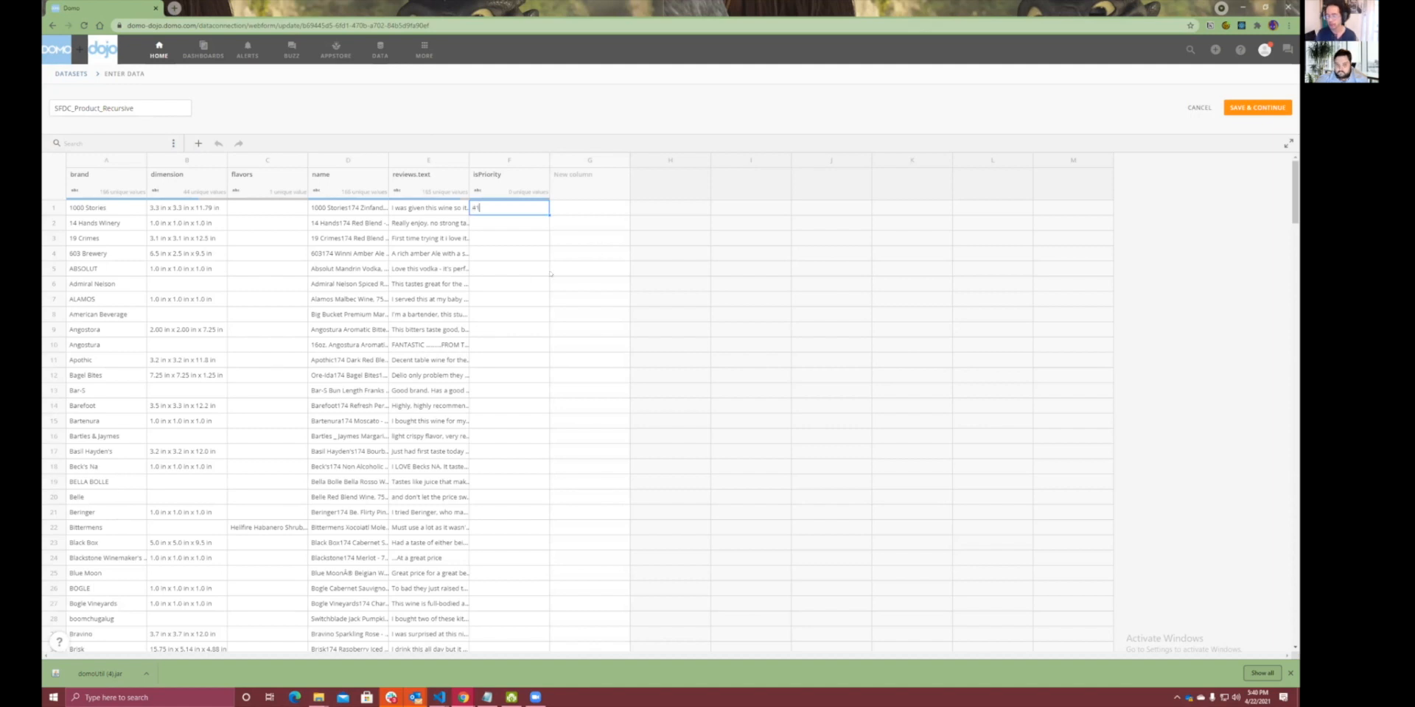
key(Return)
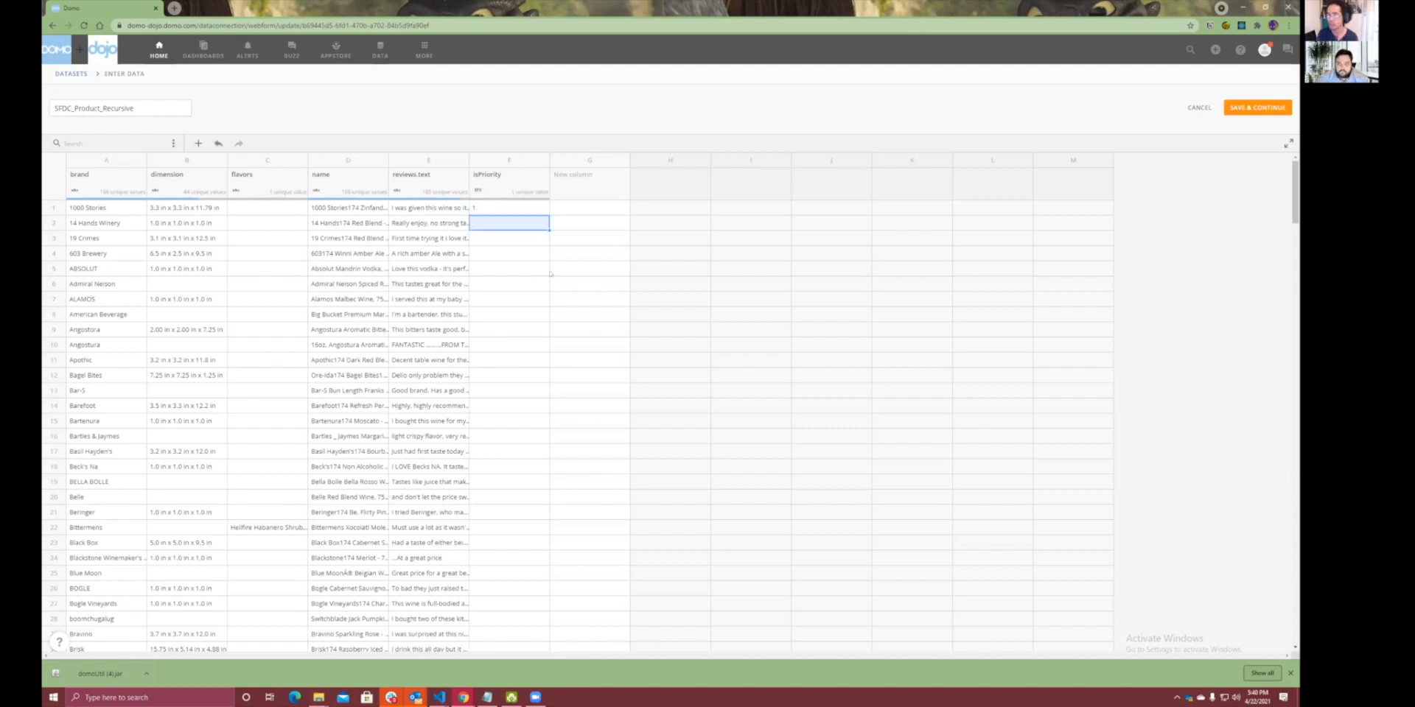
text(0)
key(Return)
text(1)
key(Return)
text(10)
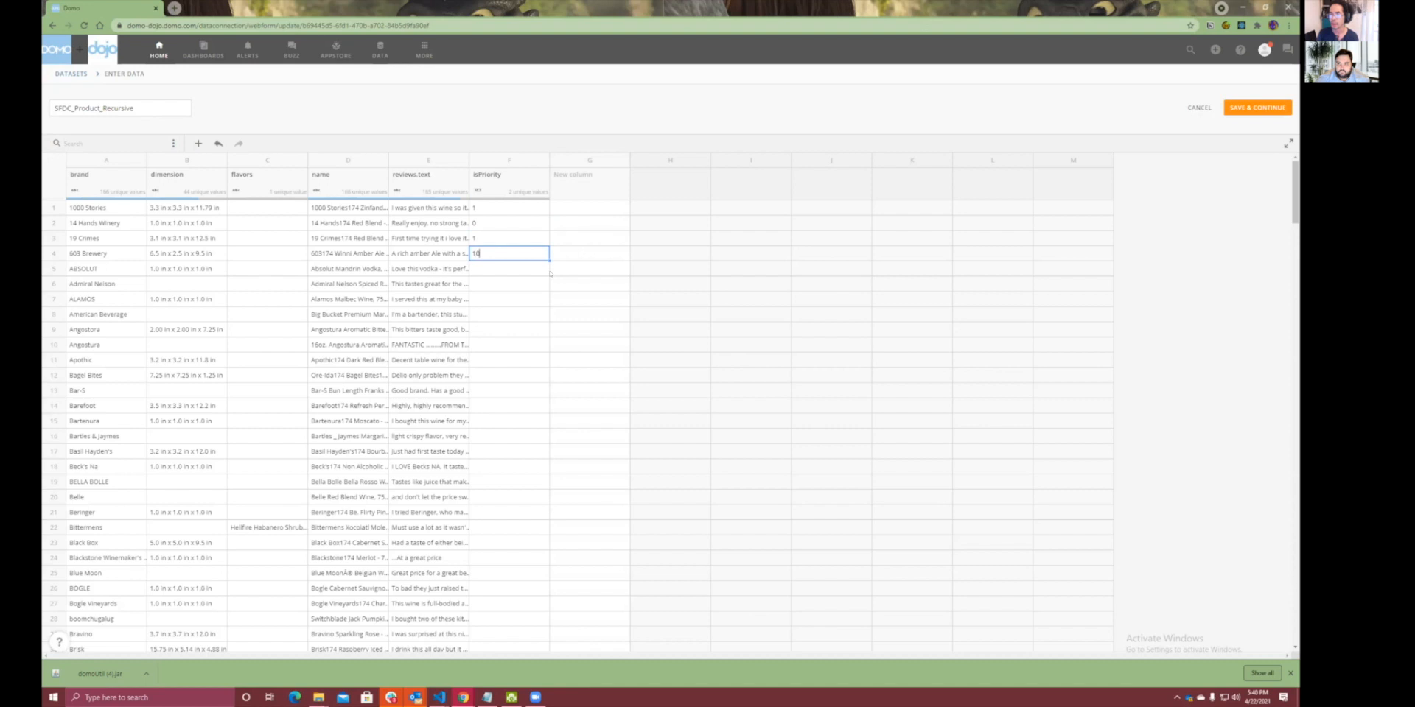
key(Return)
text(0)
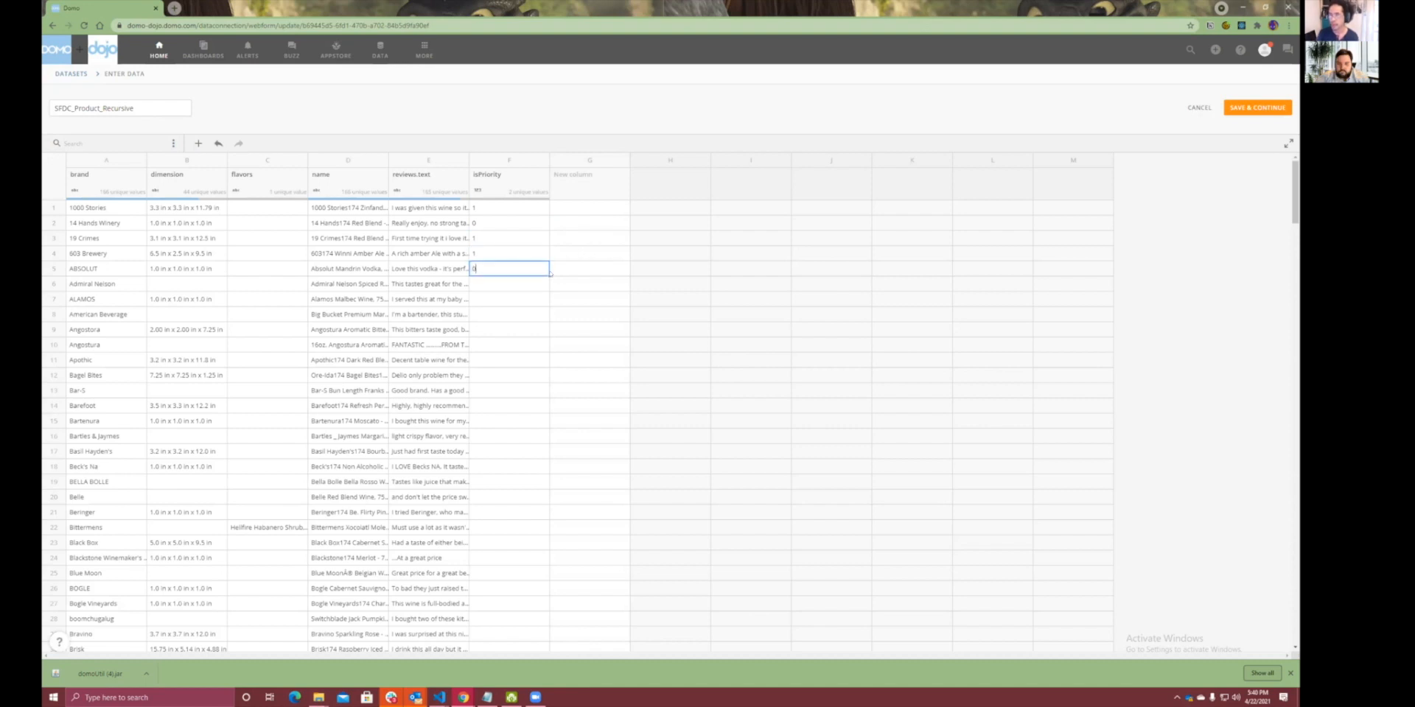
key(Return)
click(55, 287)
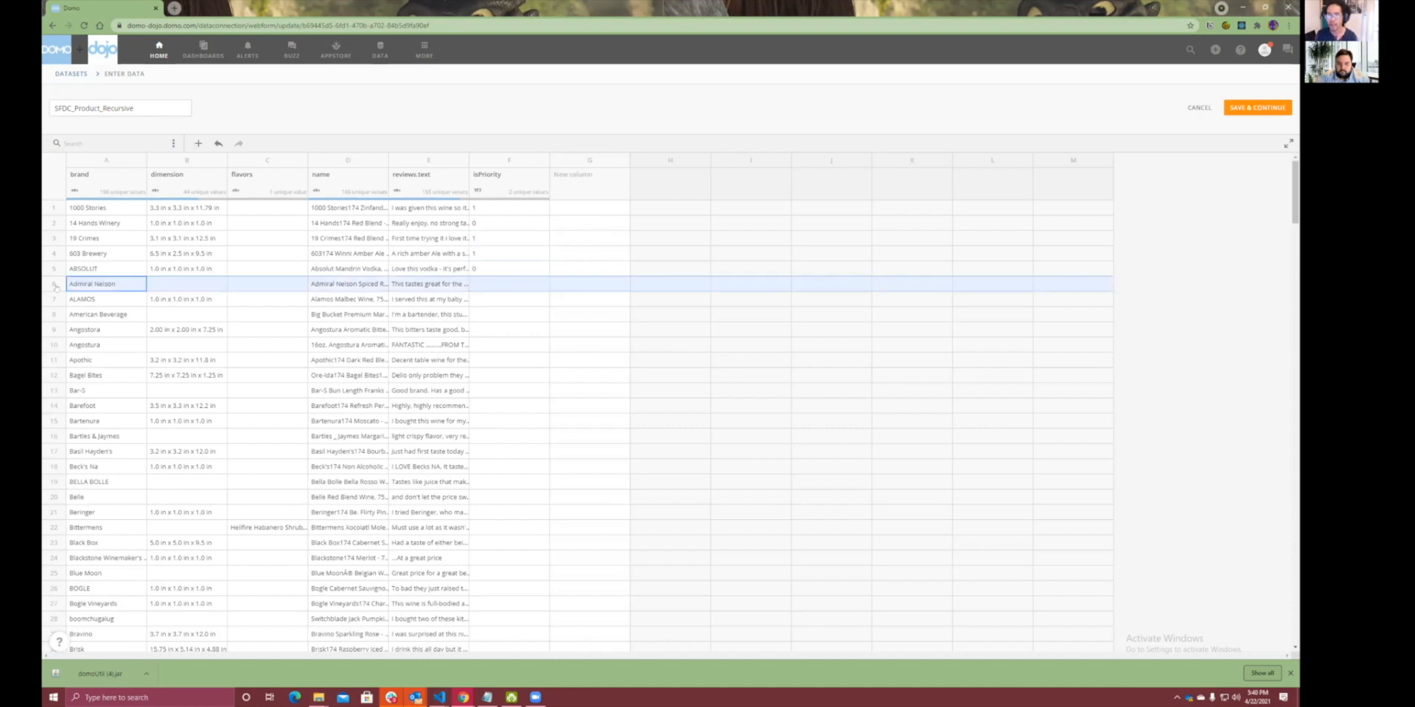
drag(506, 287, 502, 501)
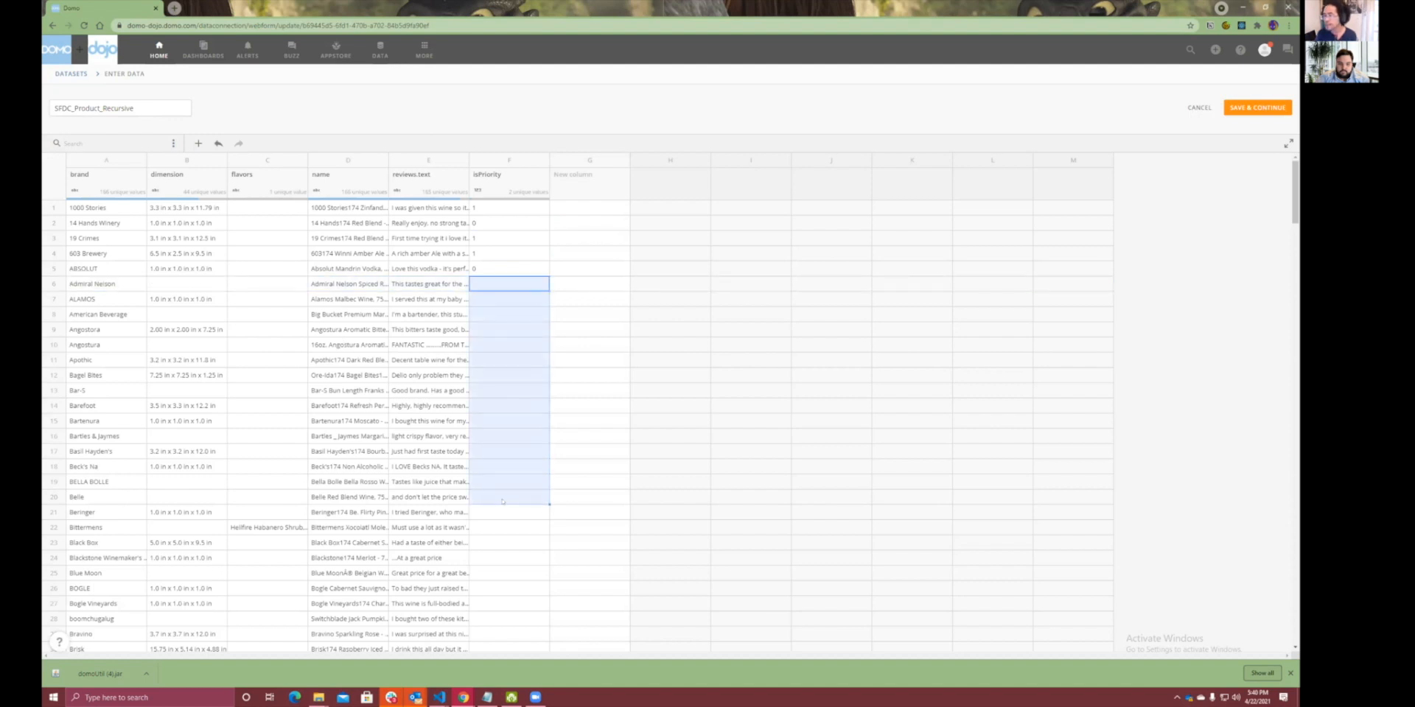
click(499, 317)
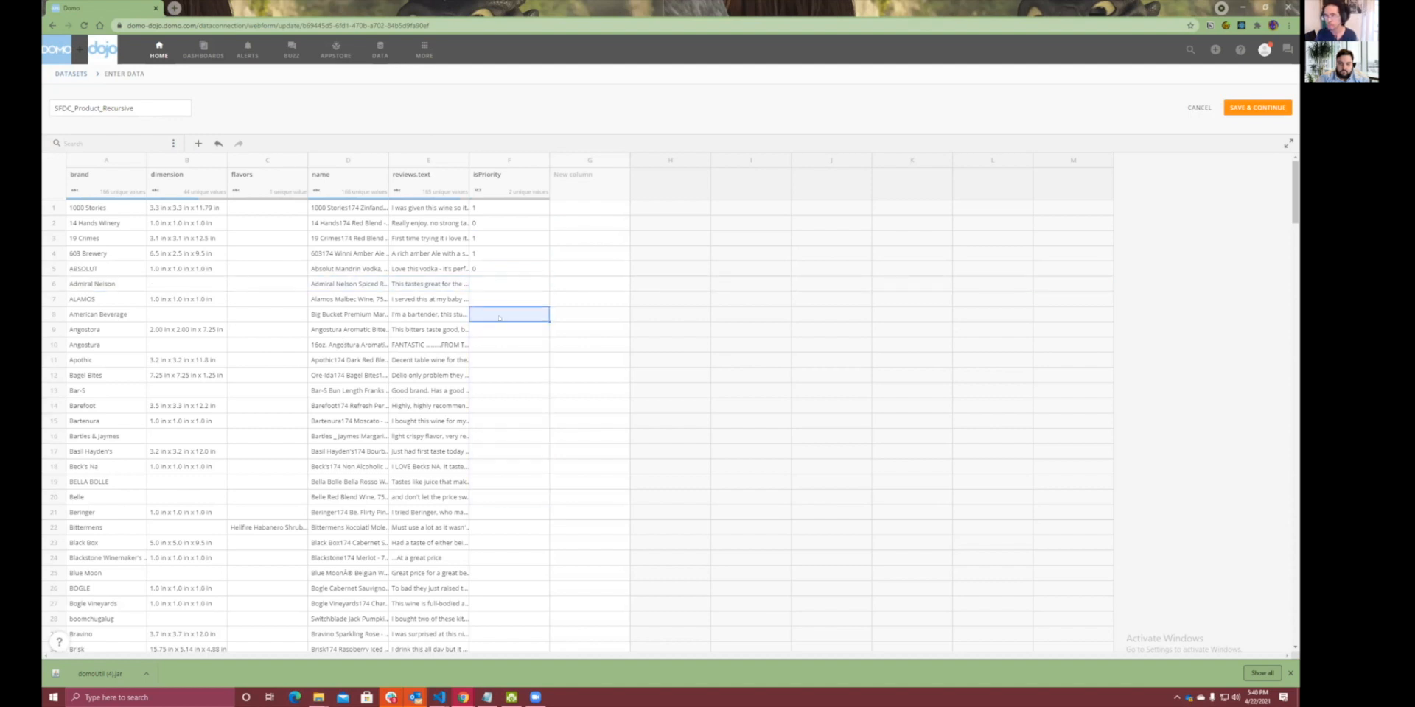
click(1280, 110)
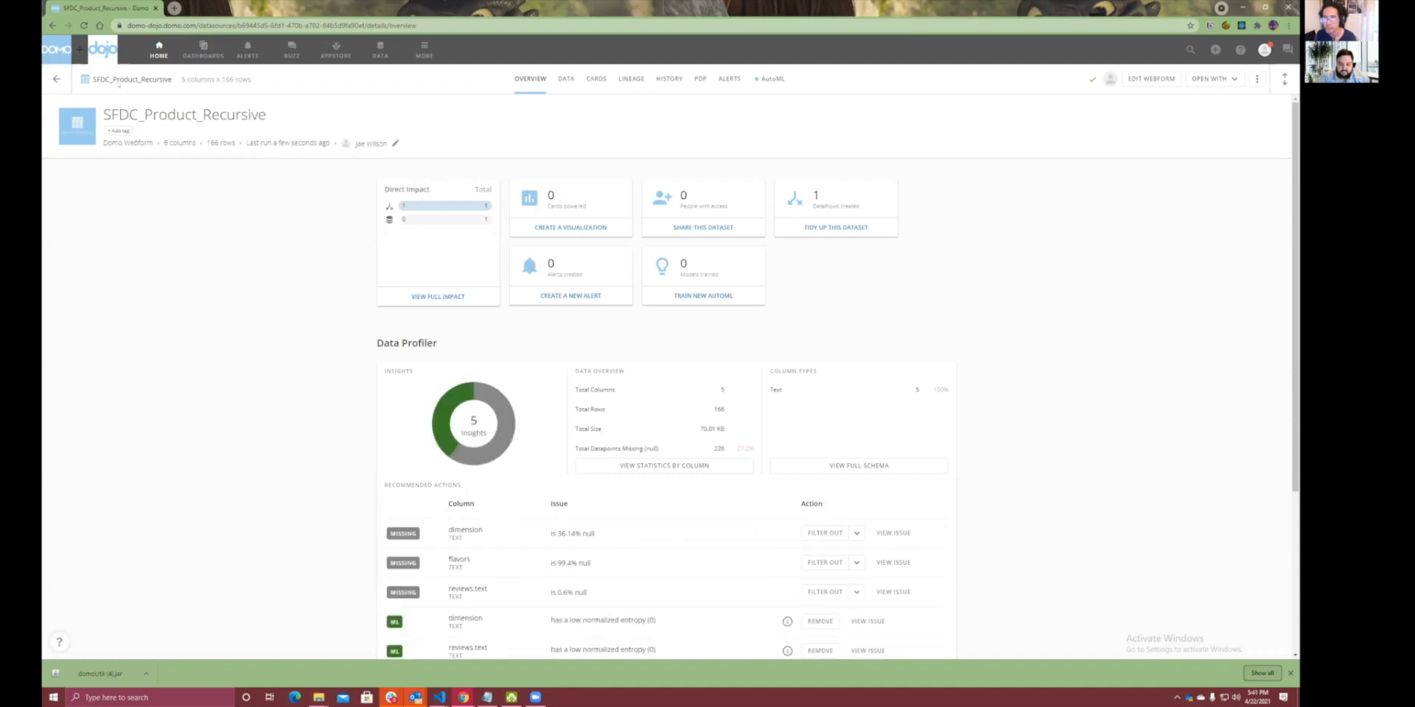
Return to the test_upsert dataflow, open it for editing and check the columns of the recursive input and the Append Rows settings.
click(56, 79)
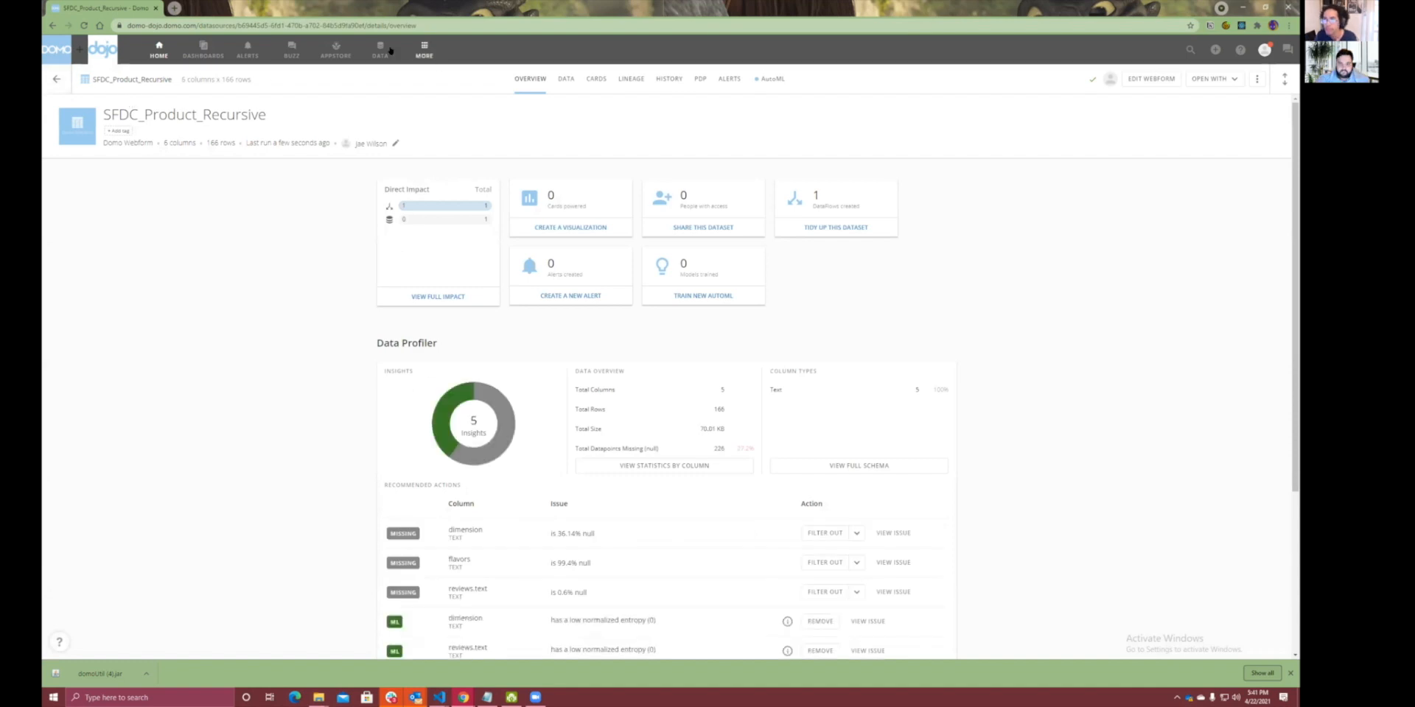
click(221, 183)
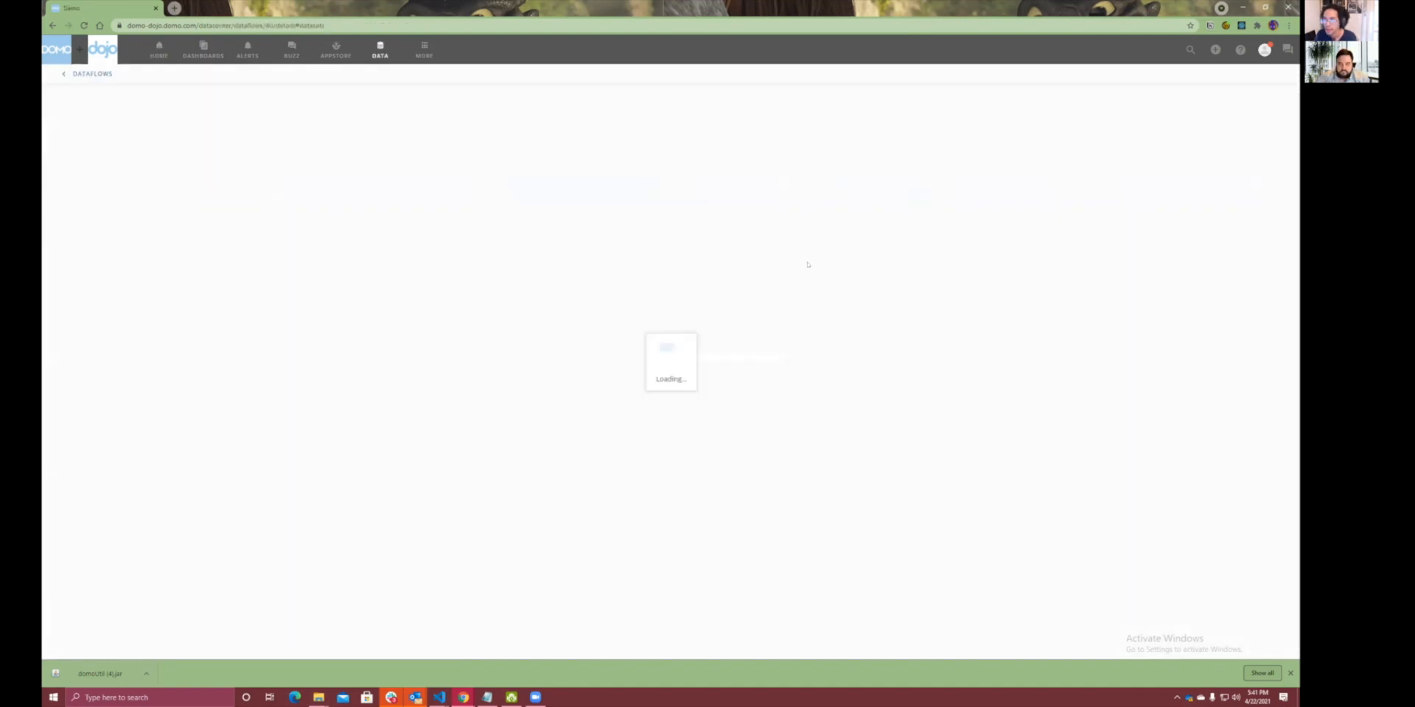
click(1246, 97)
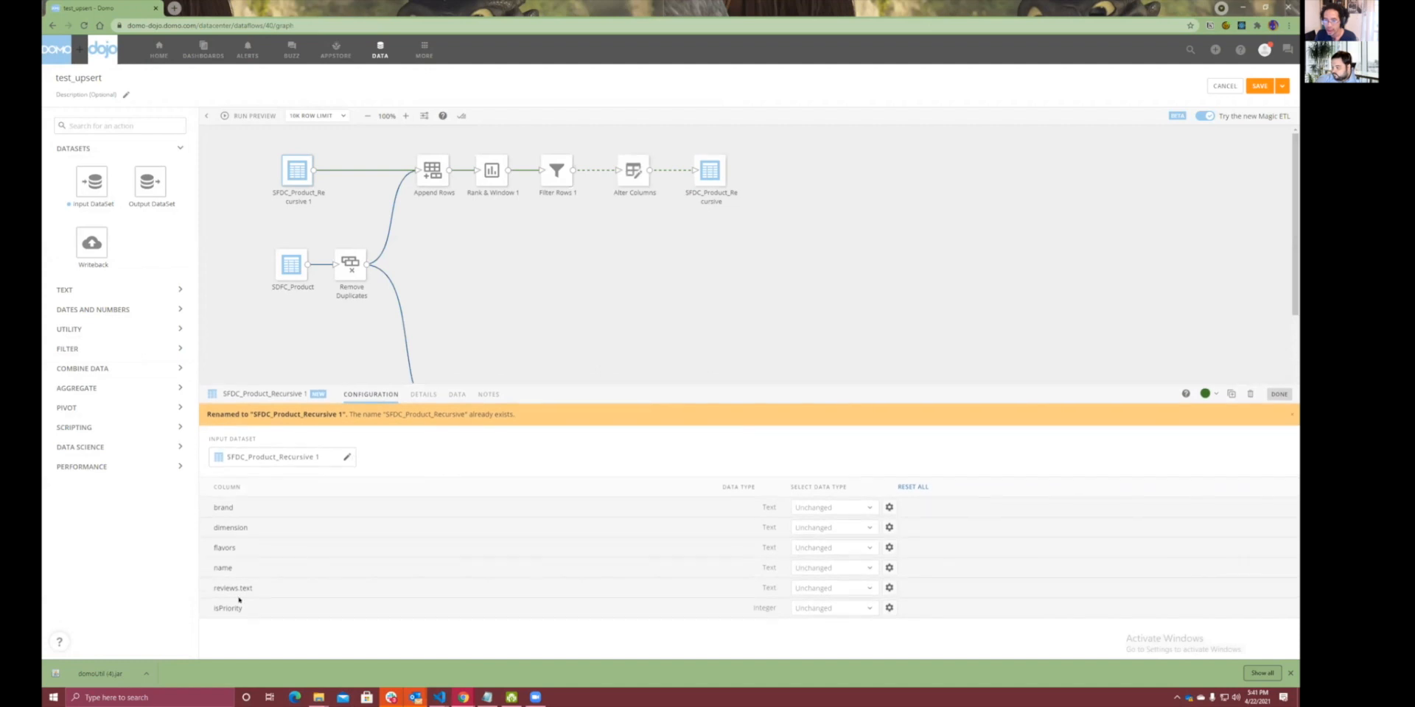
click(432, 171)
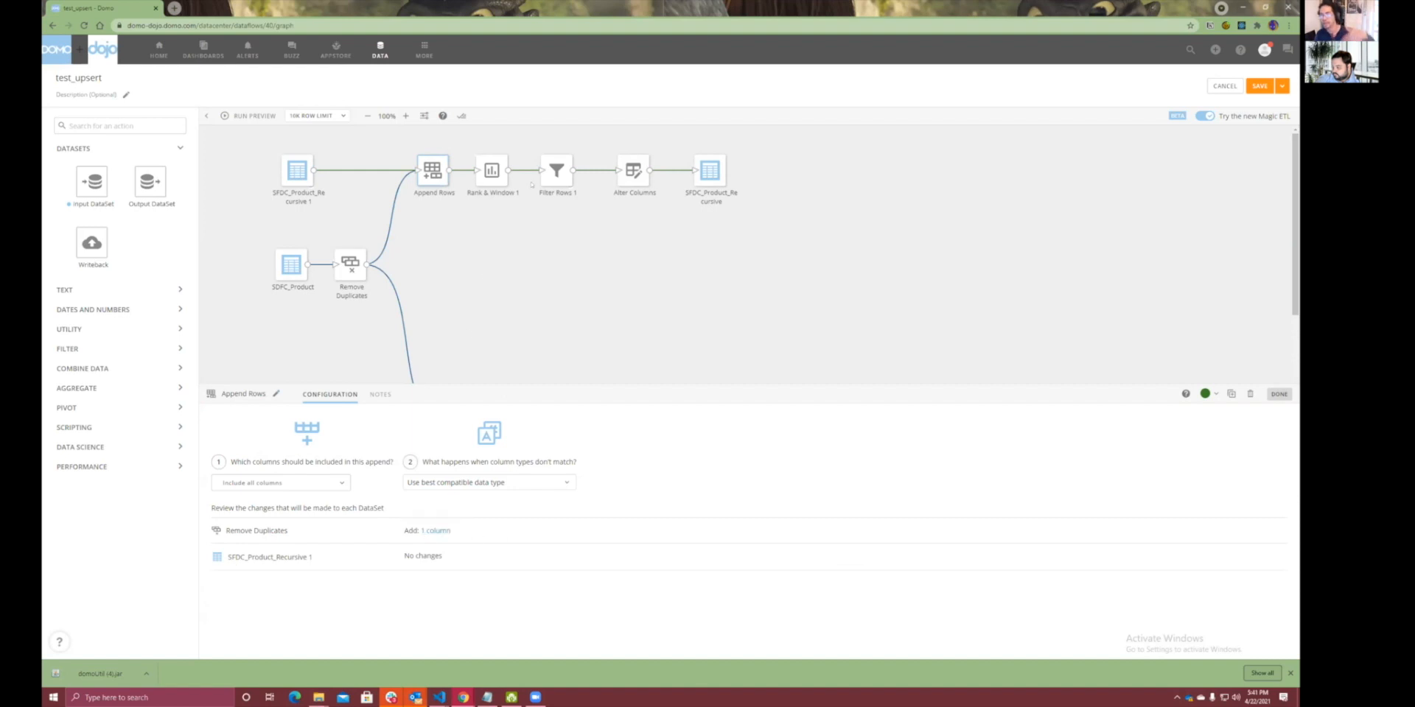
Order the ROW_NUMBER function in Rank & Window 1 by isPriority in descending order.
click(491, 174)
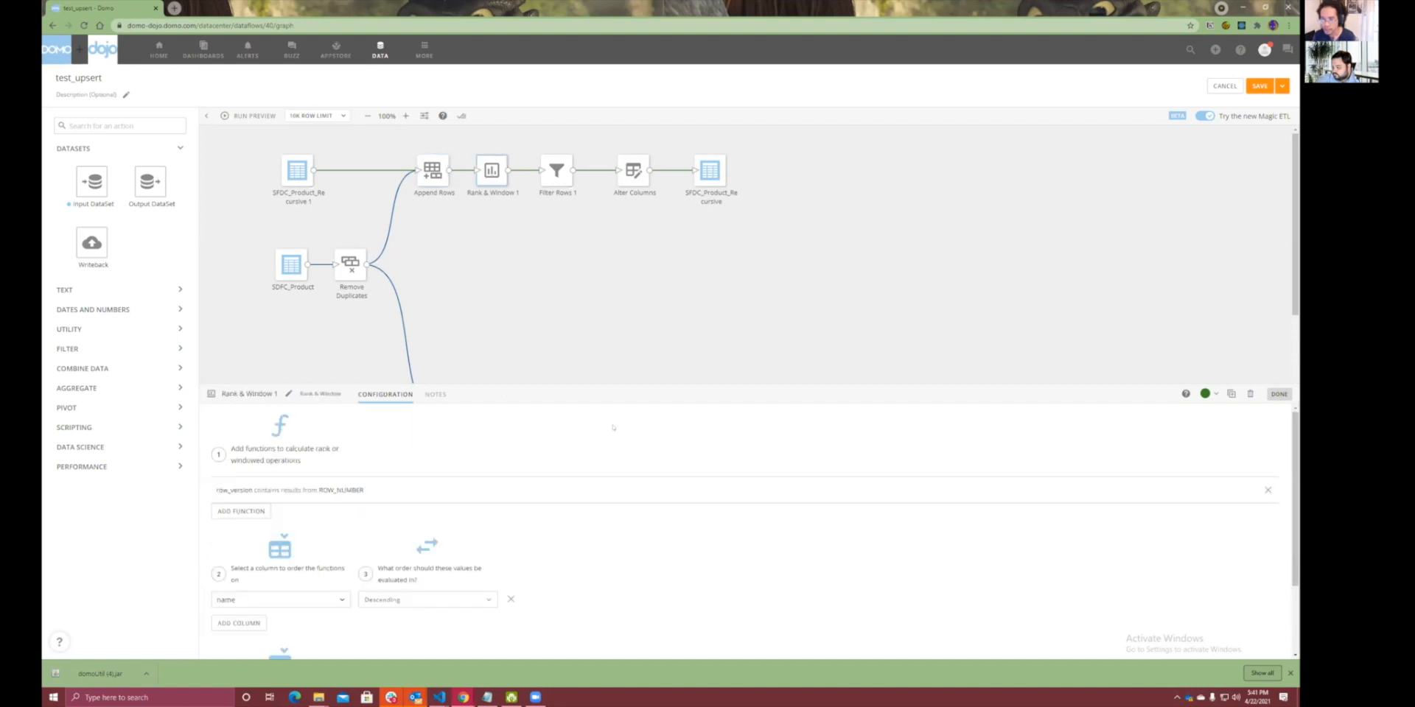
drag(620, 381, 620, 270)
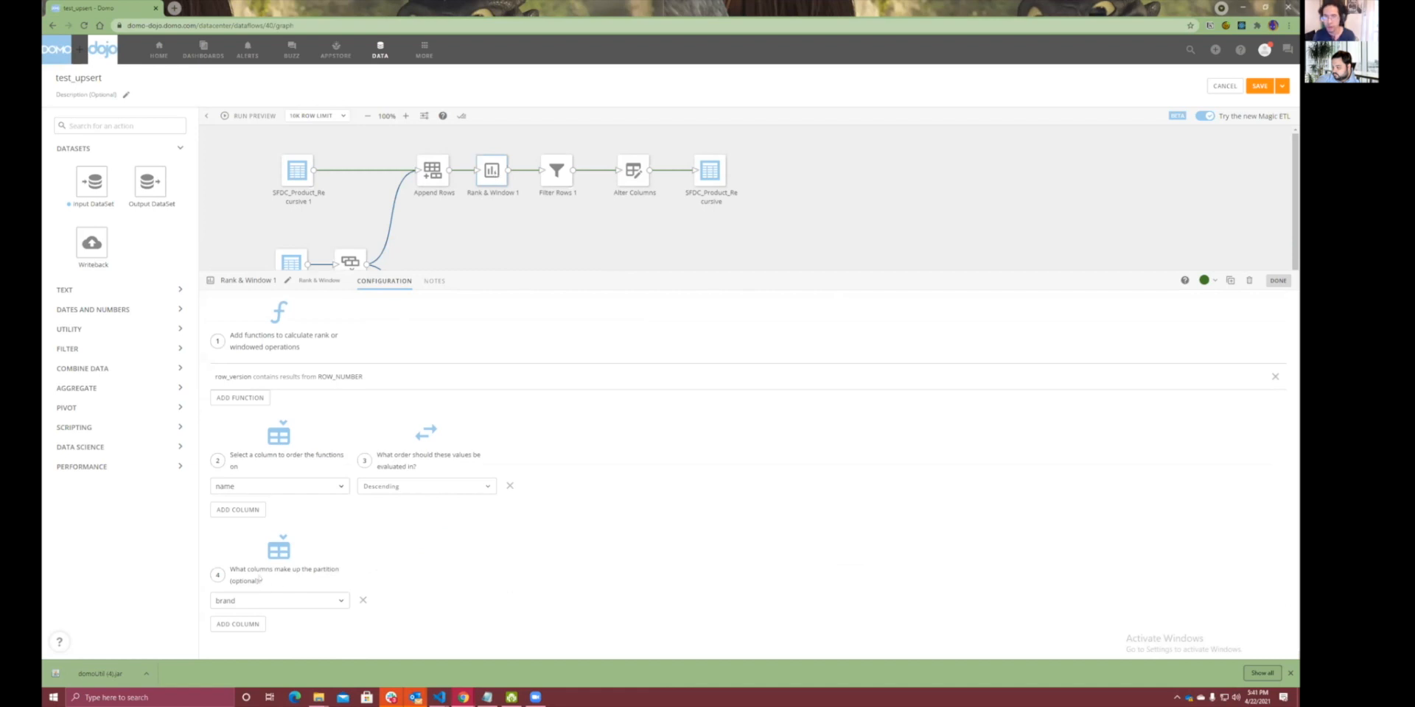
click(315, 487)
click(306, 540)
click(407, 489)
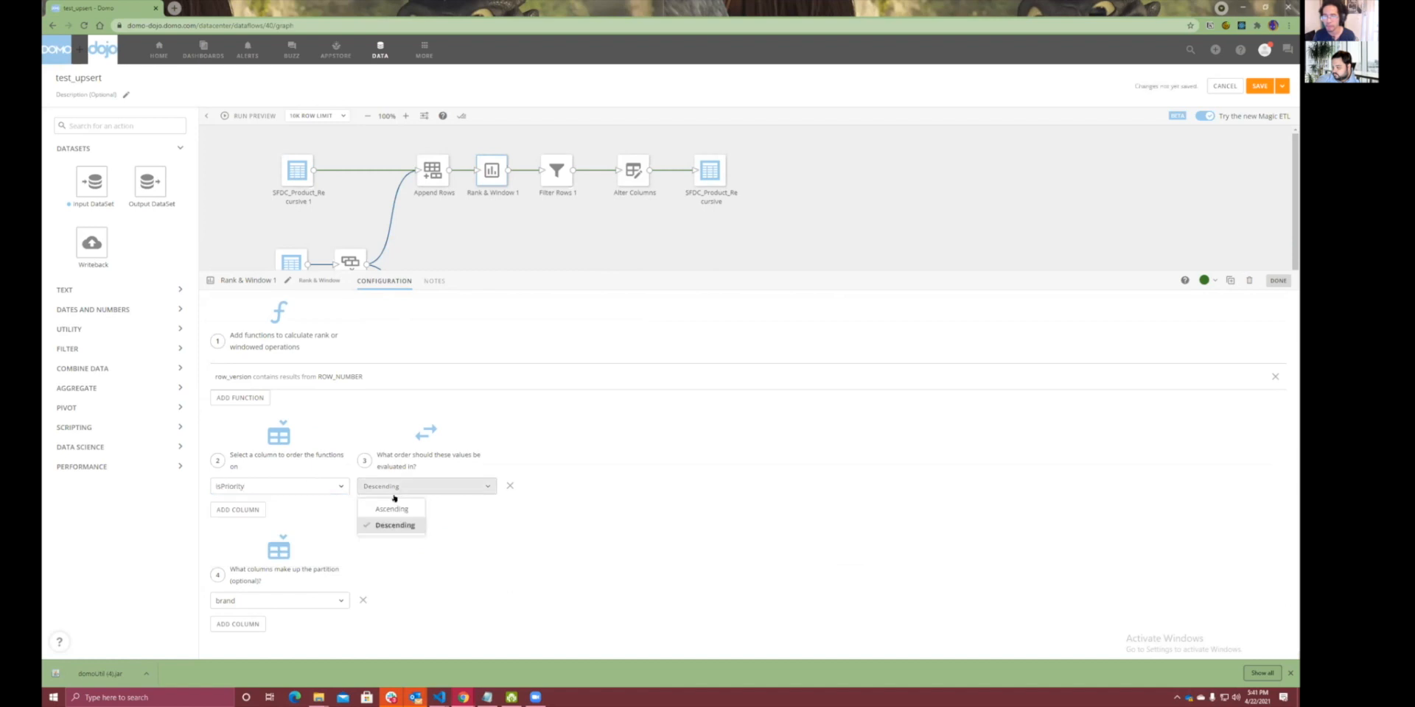
click(381, 524)
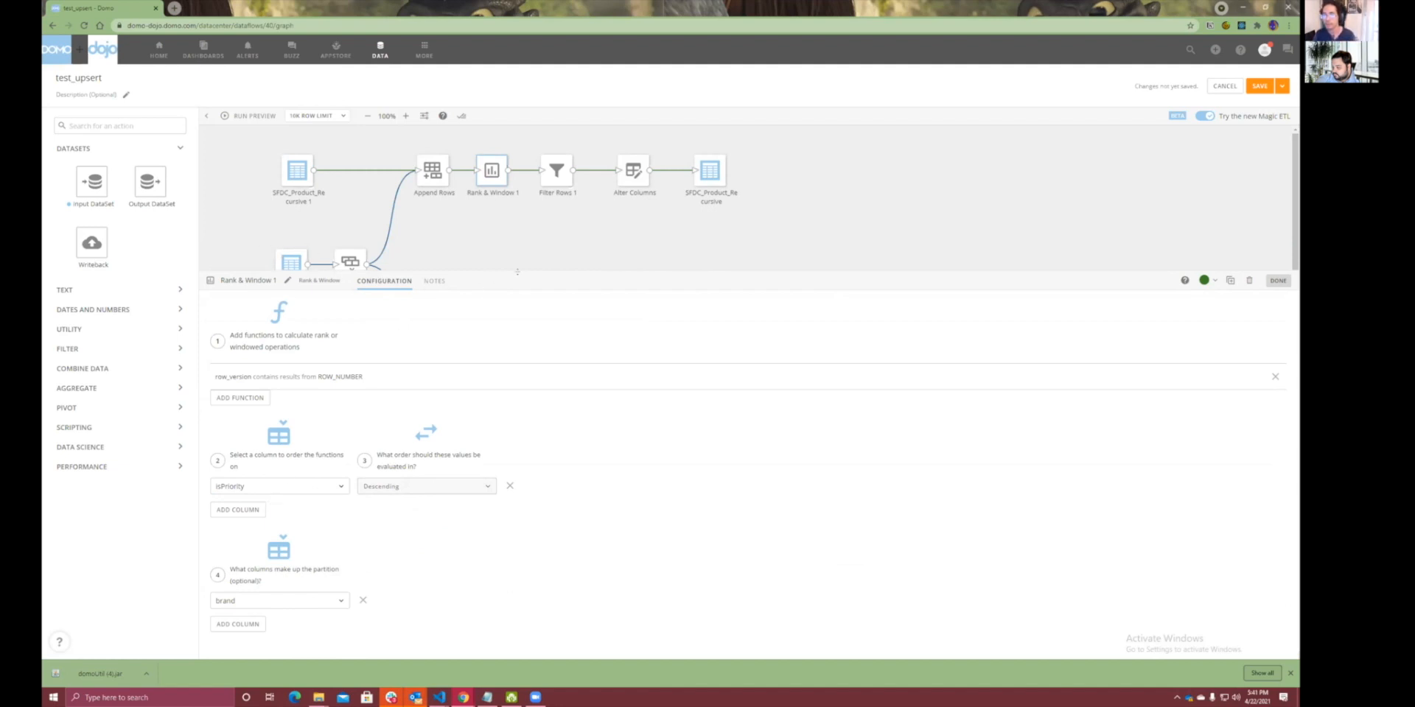
Duplicate Filter Rows 1, connect the copy to Rank & Window 1 and set its rule to row_version does not equal 1.
click(557, 172)
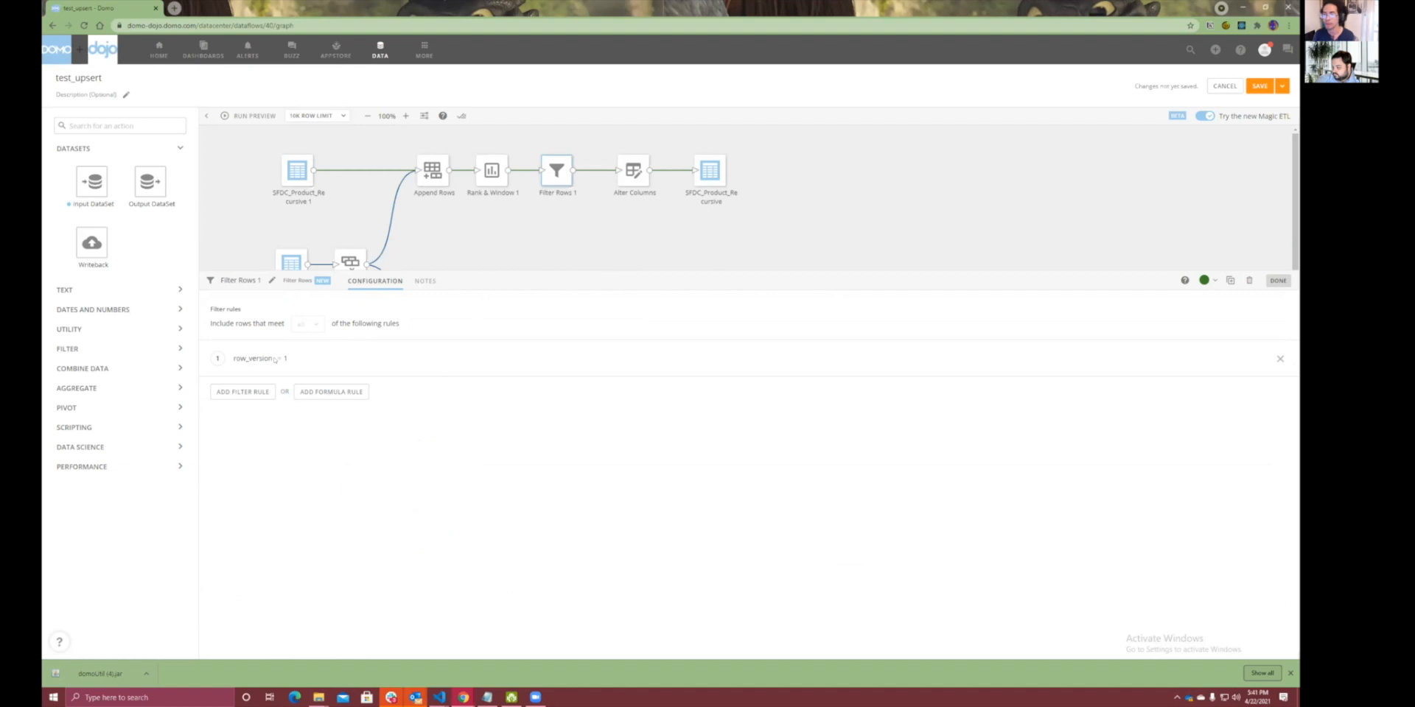
click(1230, 280)
click(272, 367)
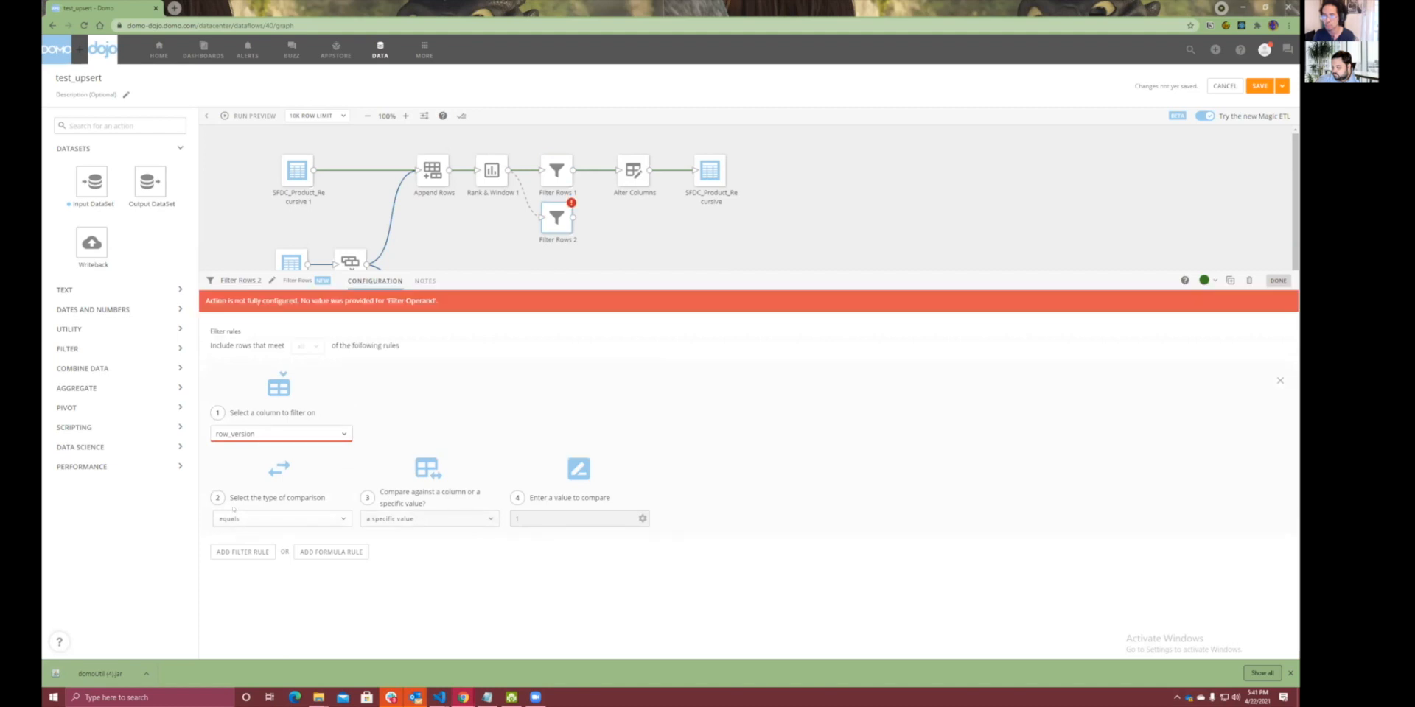
click(301, 429)
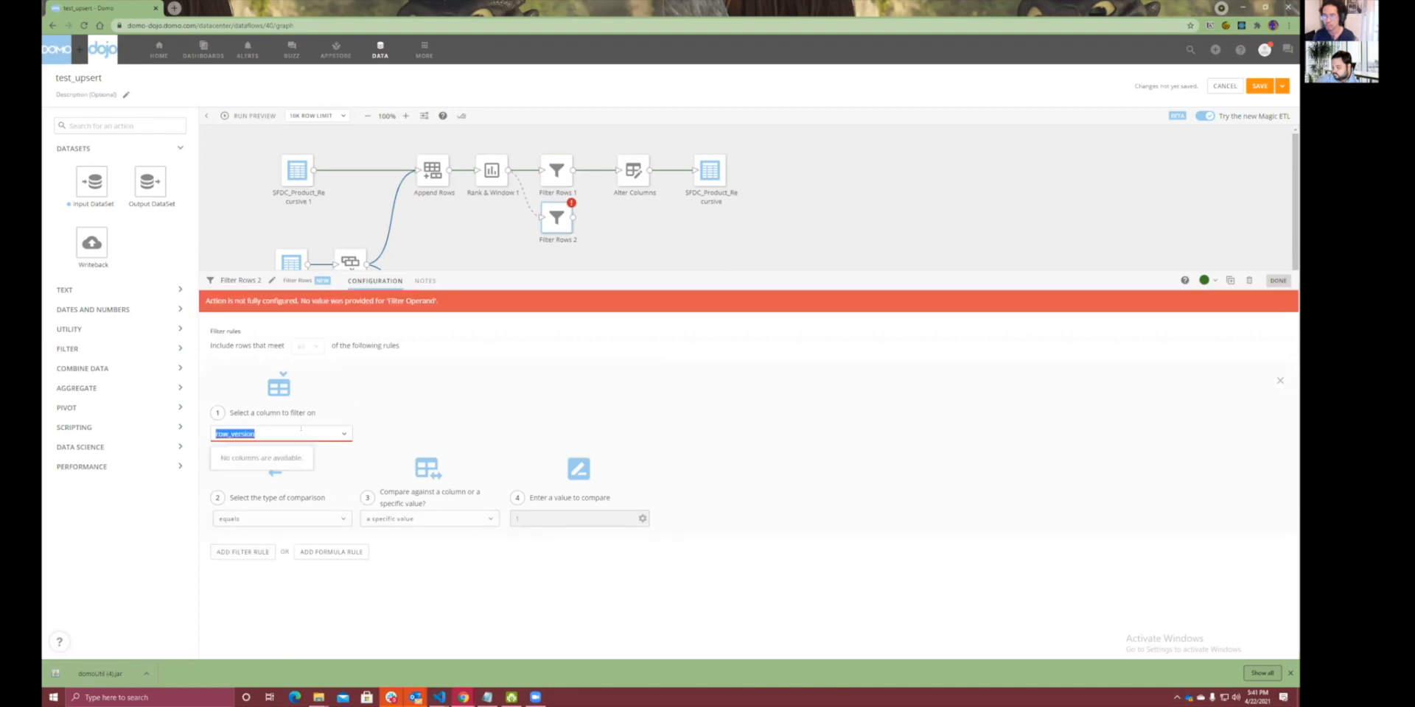
click(491, 170)
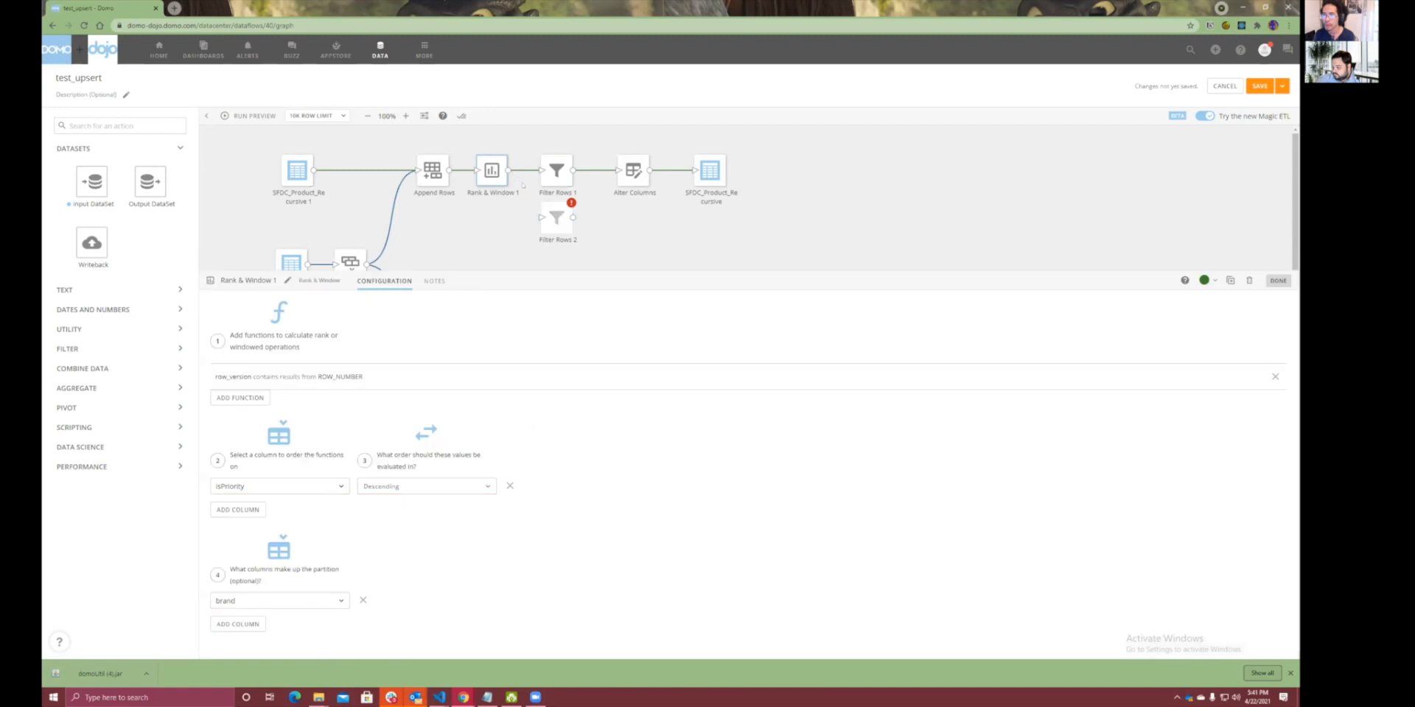
drag(550, 229, 554, 221)
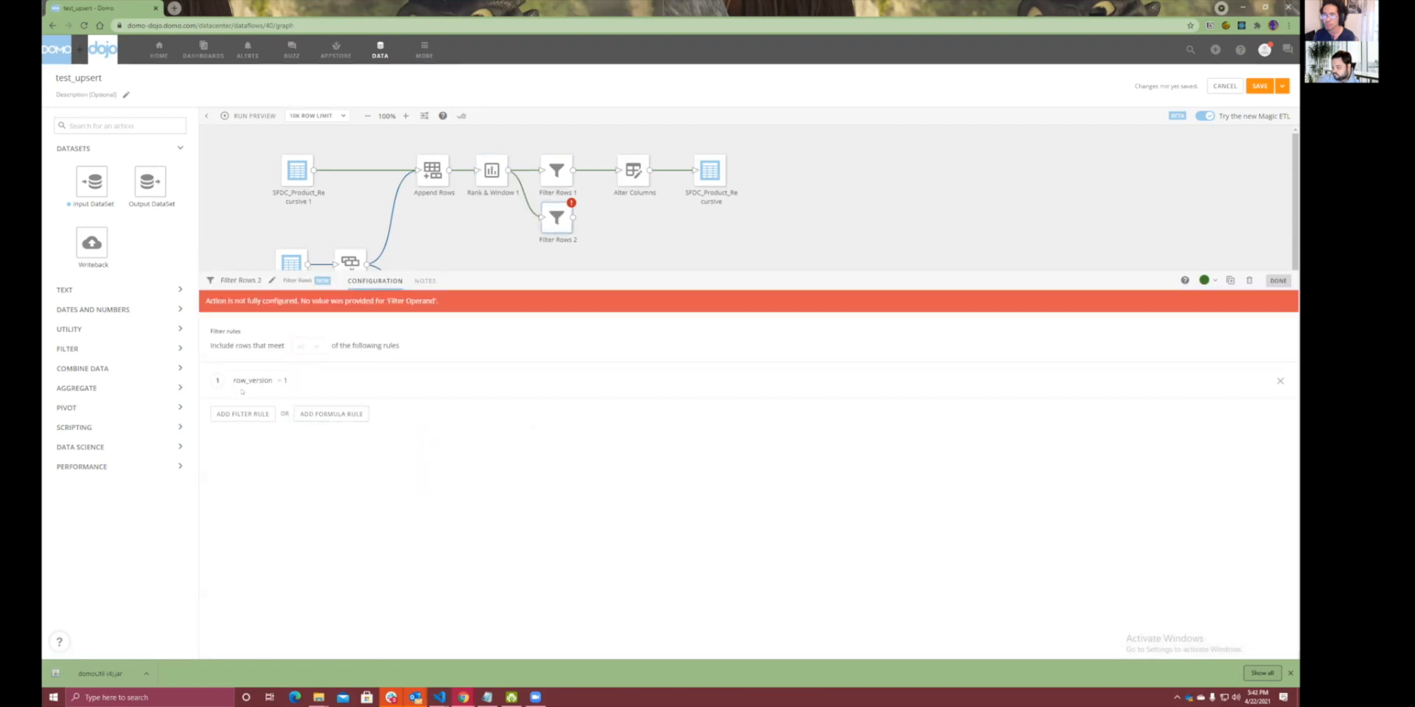
click(492, 171)
click(554, 218)
click(259, 495)
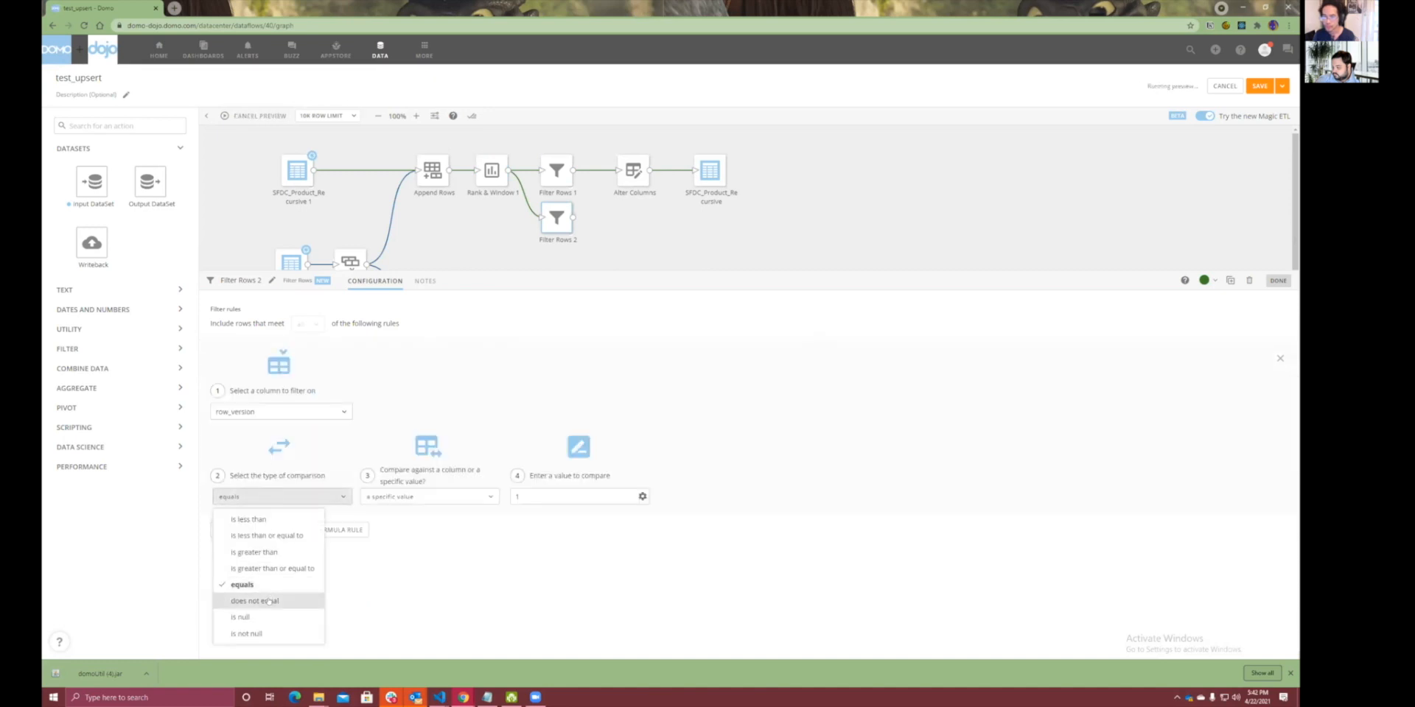
click(268, 600)
click(604, 243)
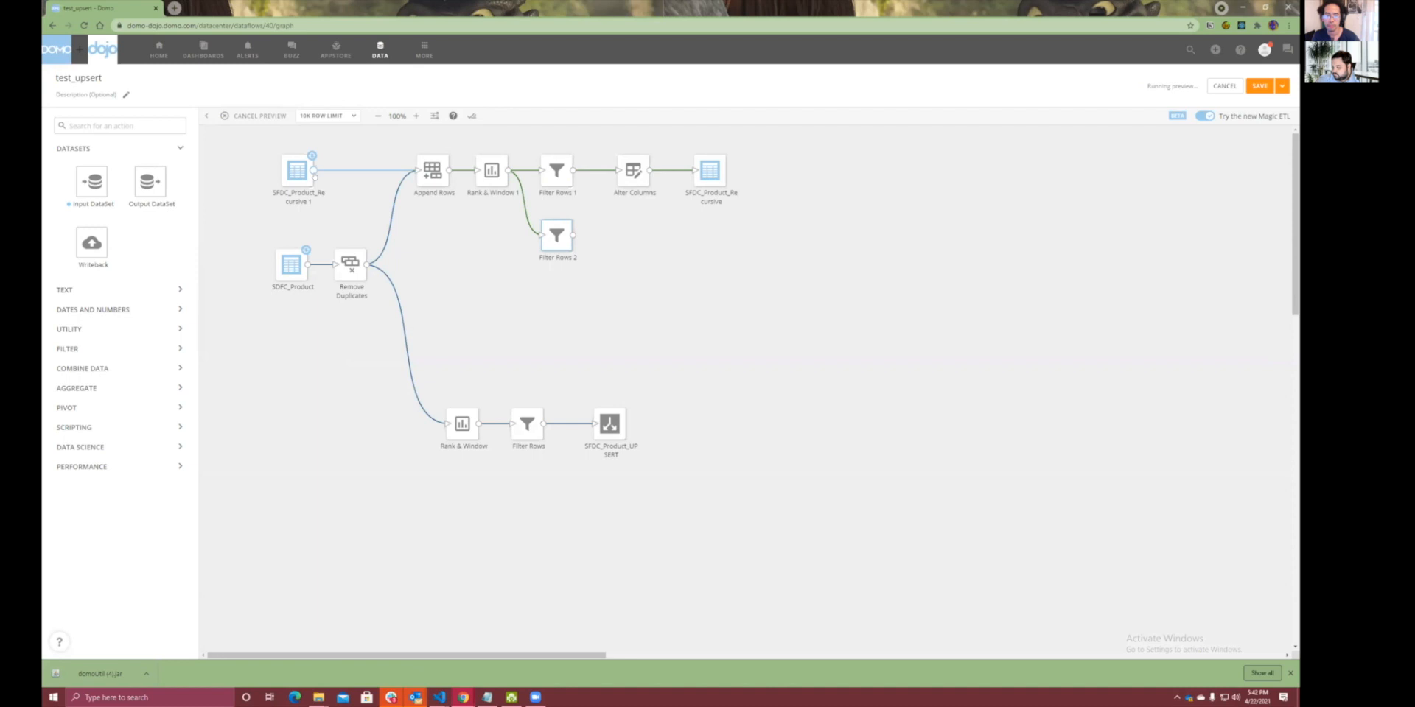
Compare the isPriority and row_version values in the previews of both row filters, and review the filter rule and Rank & Window 1 settings.
click(556, 235)
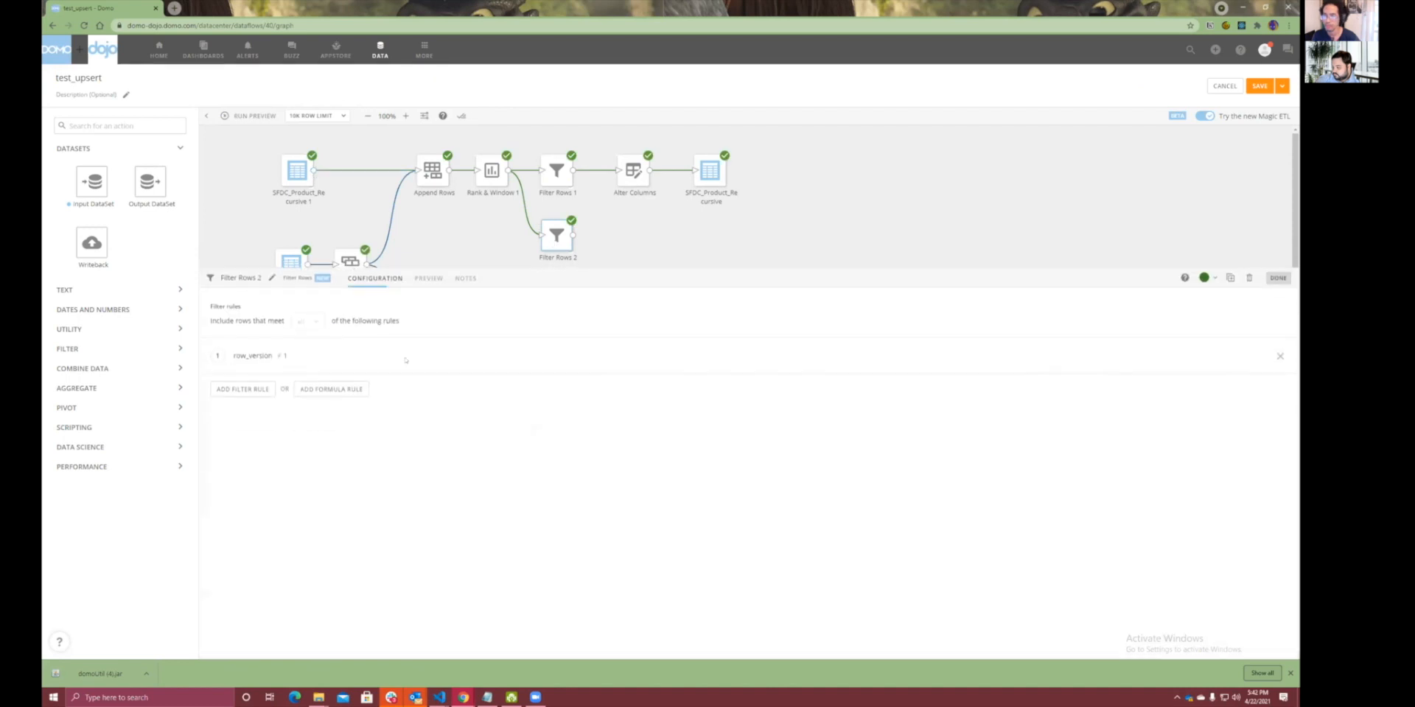
click(428, 278)
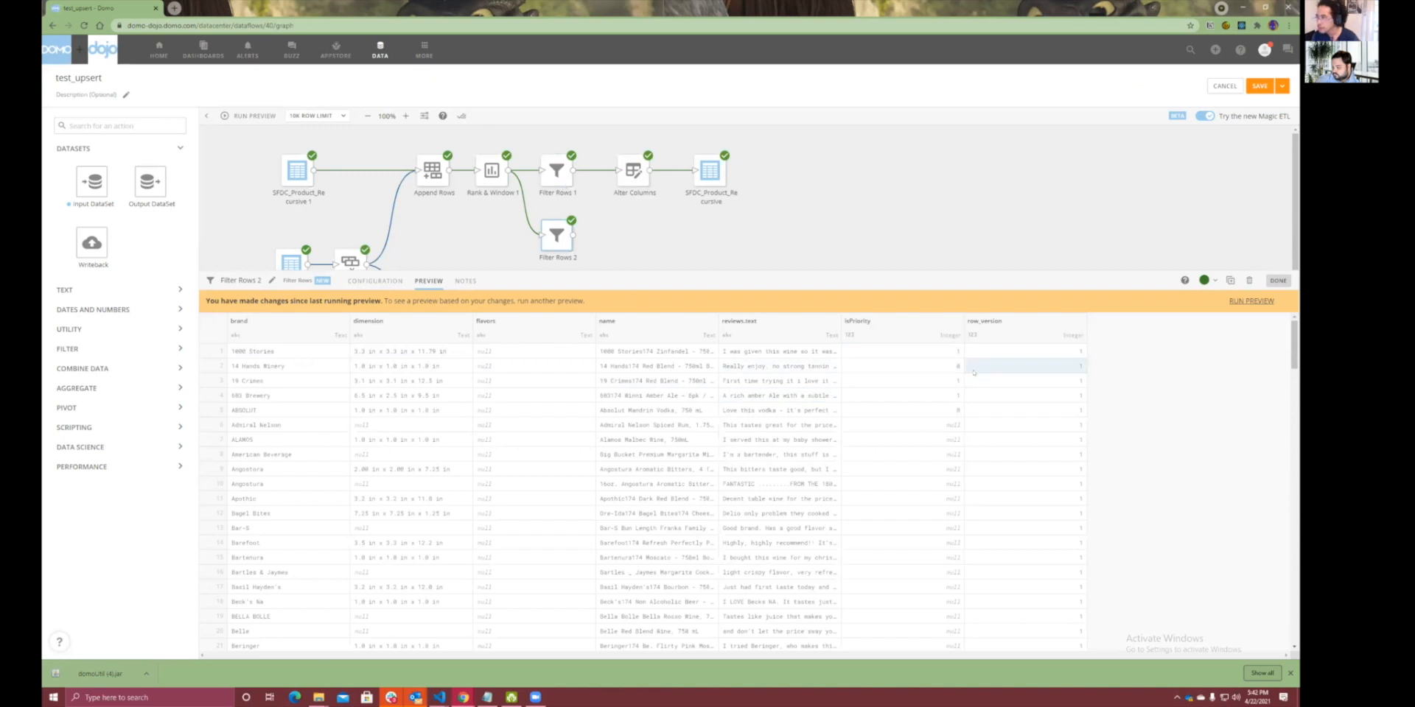
drag(895, 359, 924, 414)
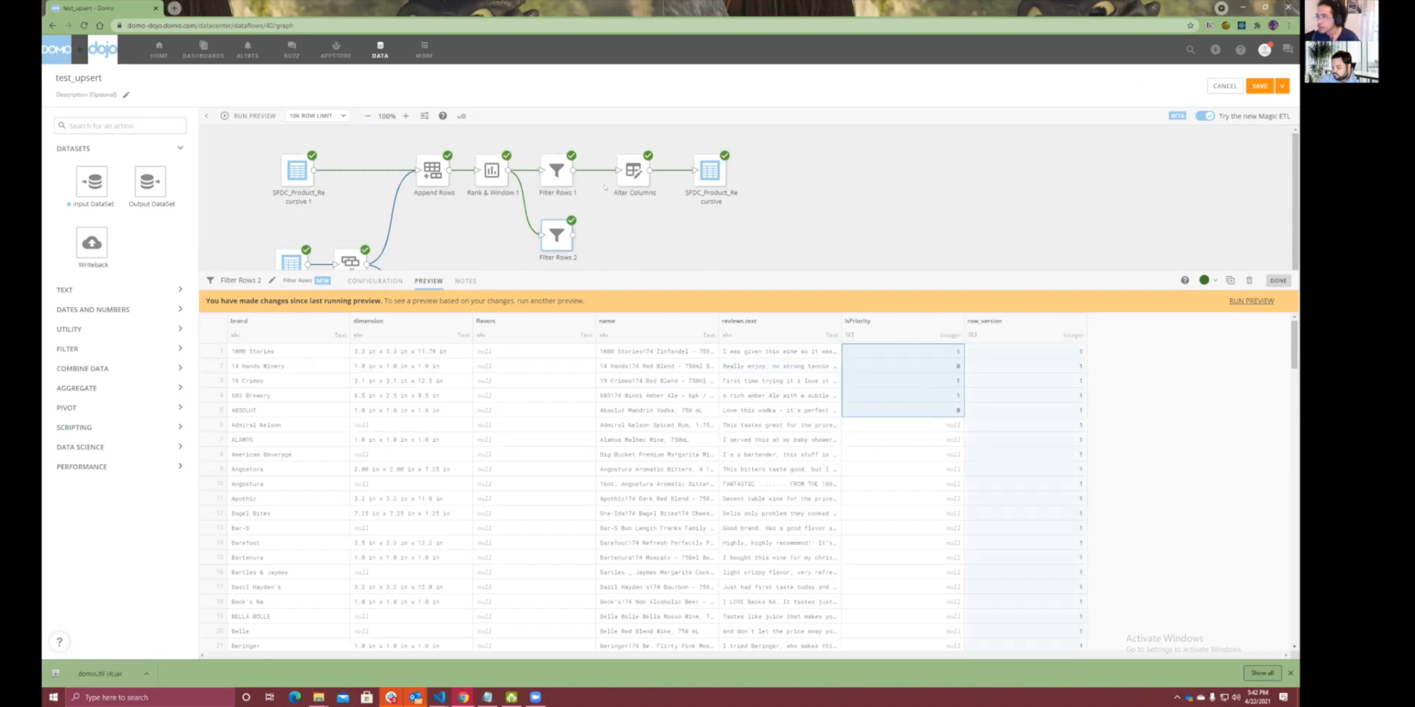
click(557, 171)
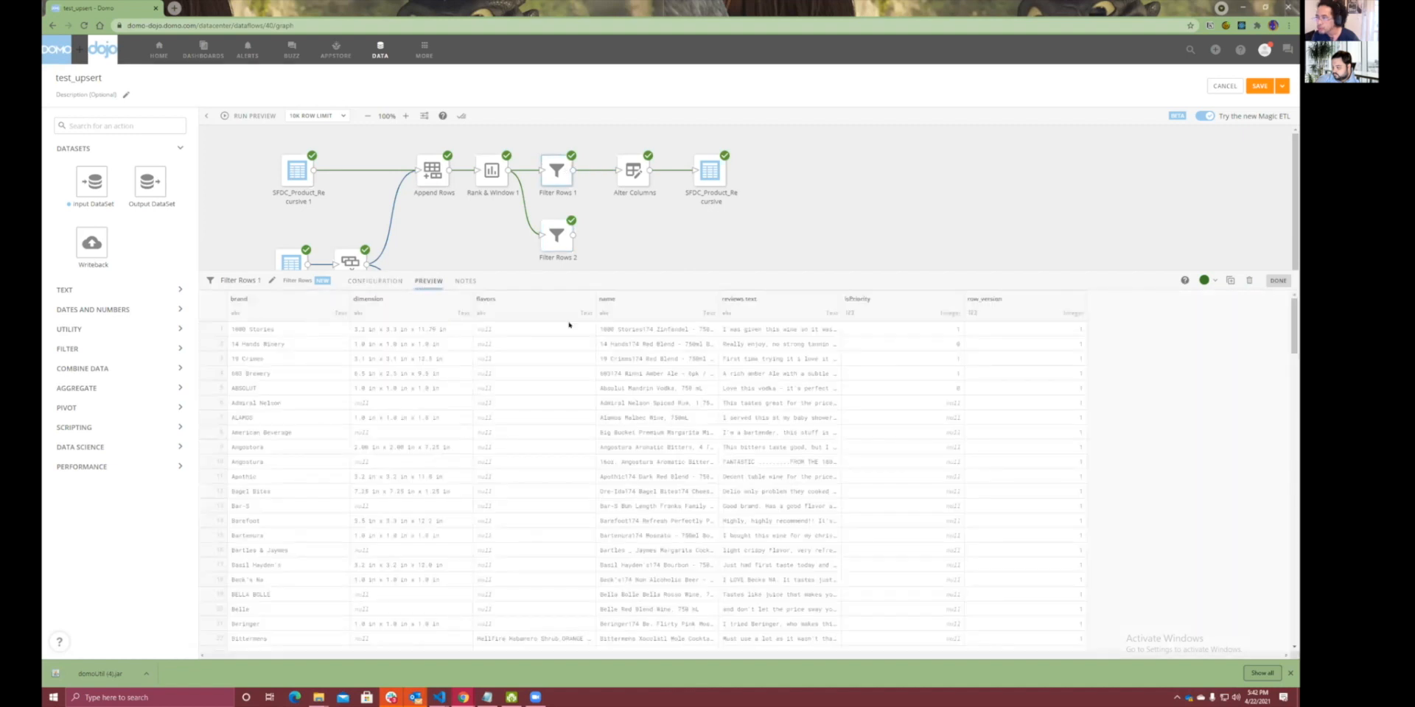
drag(903, 328, 243, 384)
drag(958, 403, 236, 589)
click(557, 236)
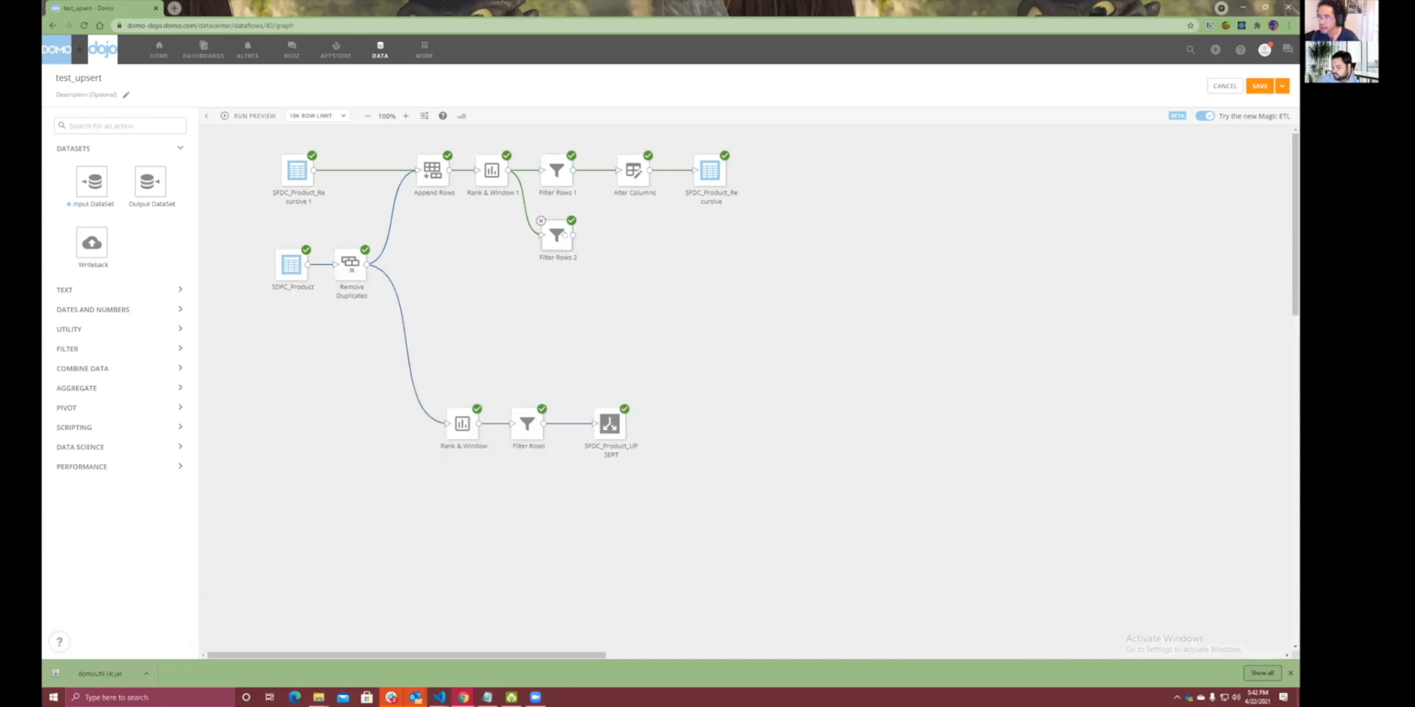
click(375, 281)
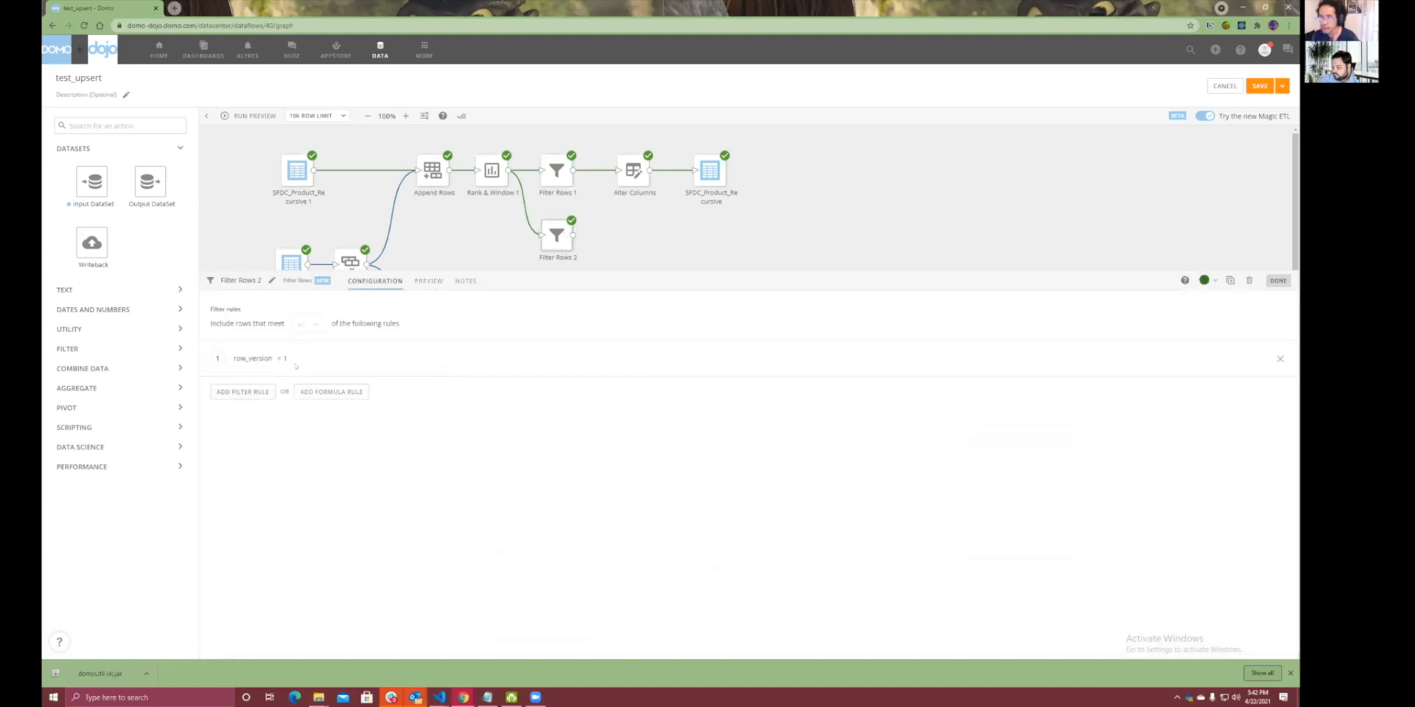
click(428, 281)
click(934, 425)
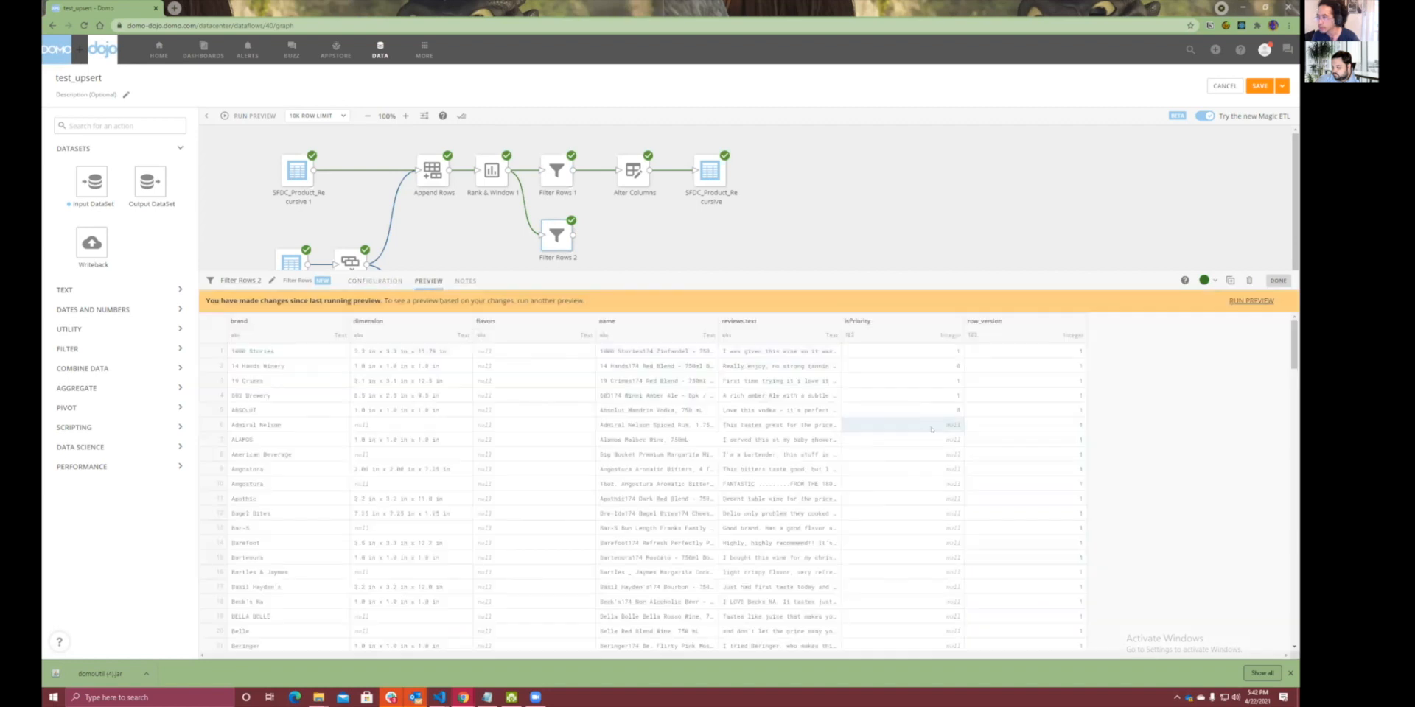
drag(932, 411, 925, 350)
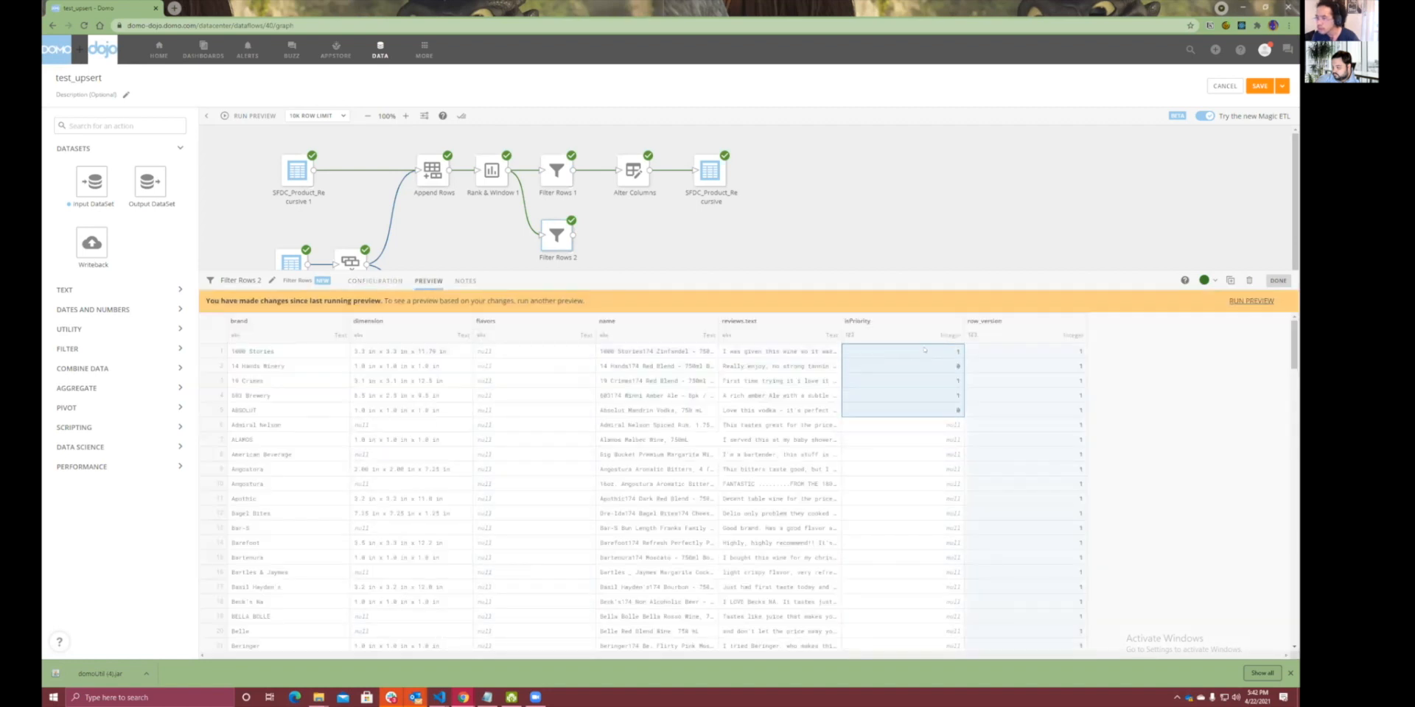
click(492, 170)
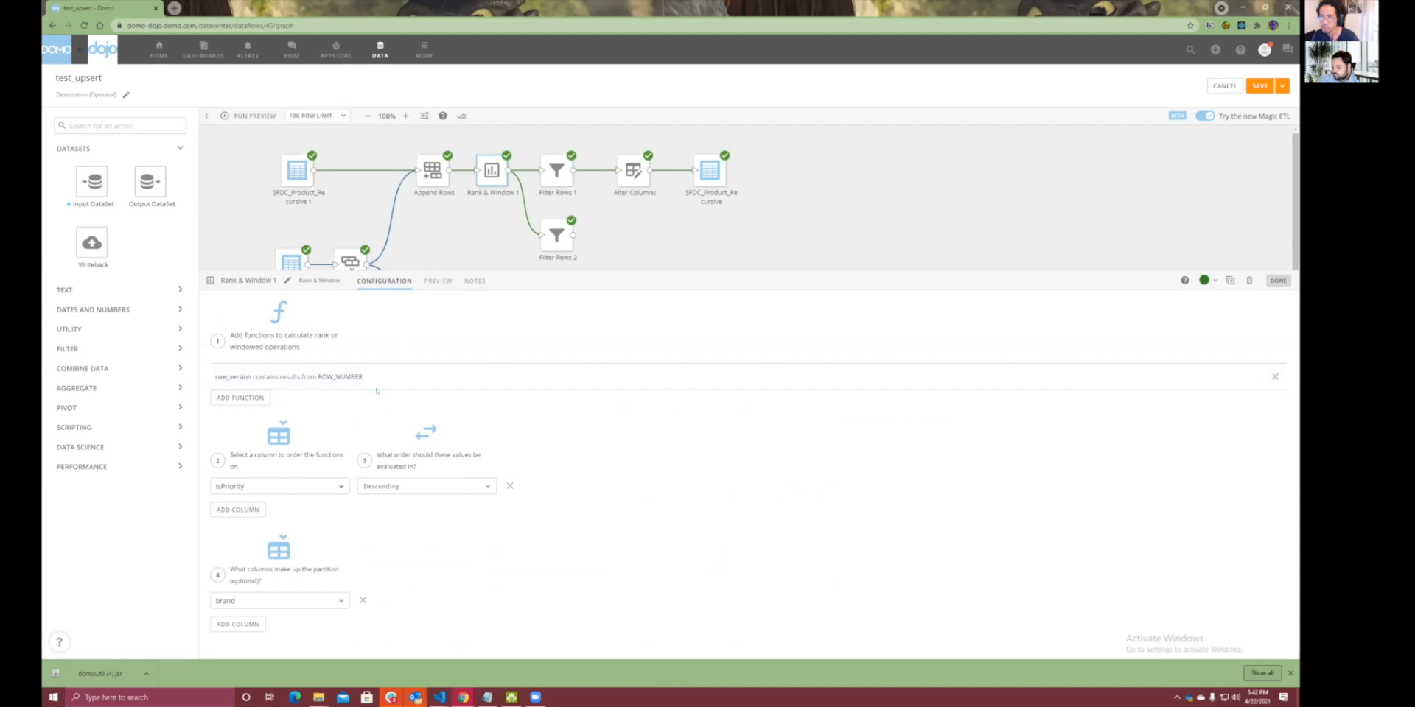
Delete the Filter Rows 2 tile, and save and run the dataflow without a version description.
drag(498, 216, 606, 272)
key(Delete)
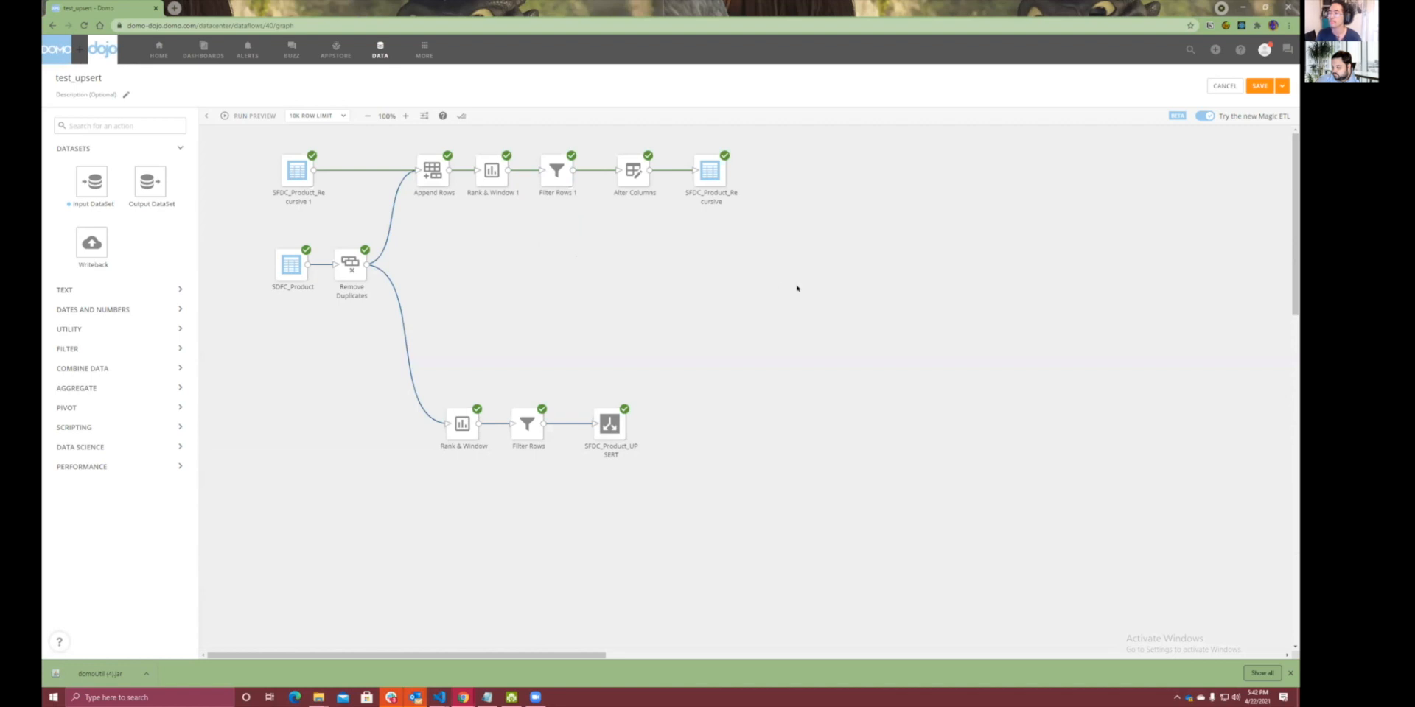
click(1282, 86)
click(1256, 109)
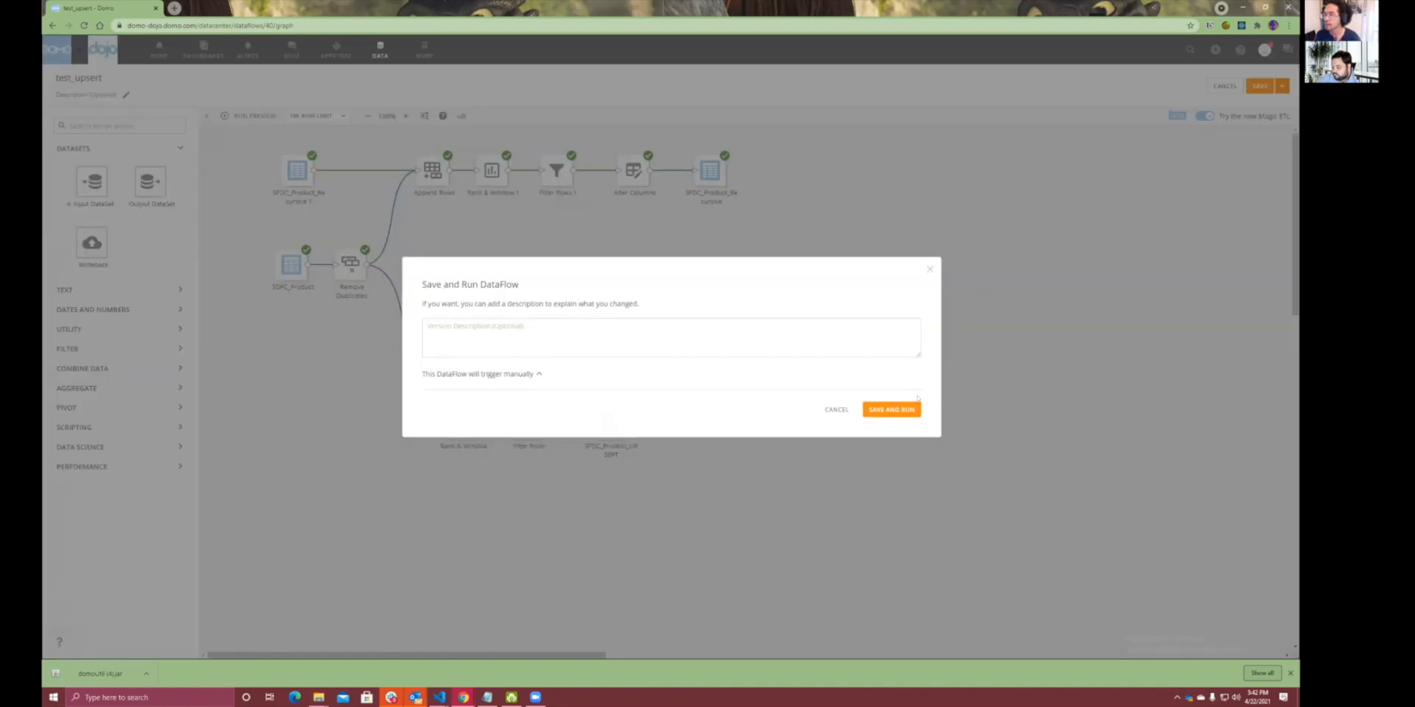
click(900, 407)
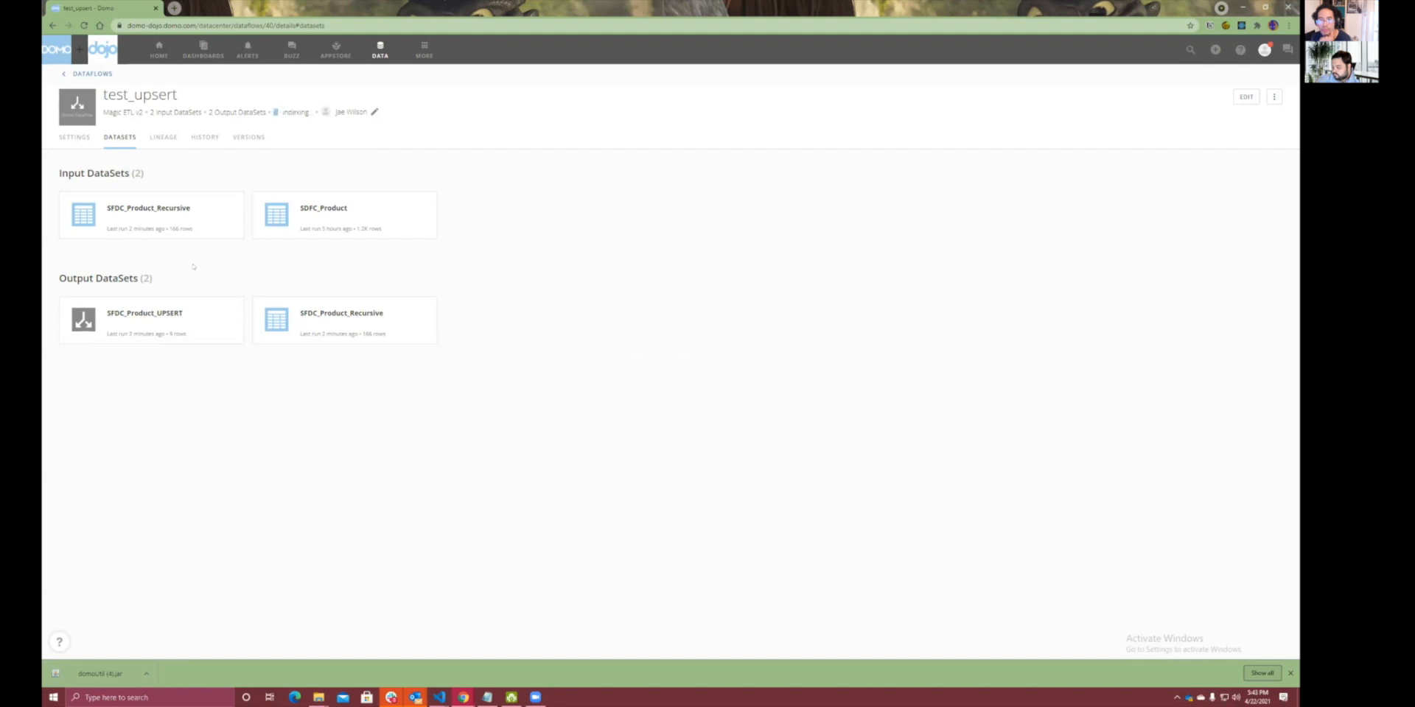
Open the data table of the SFDC_Product_Recursive output dataset and examine the isPriority values alongside the other columns, sorted by brand.
click(294, 306)
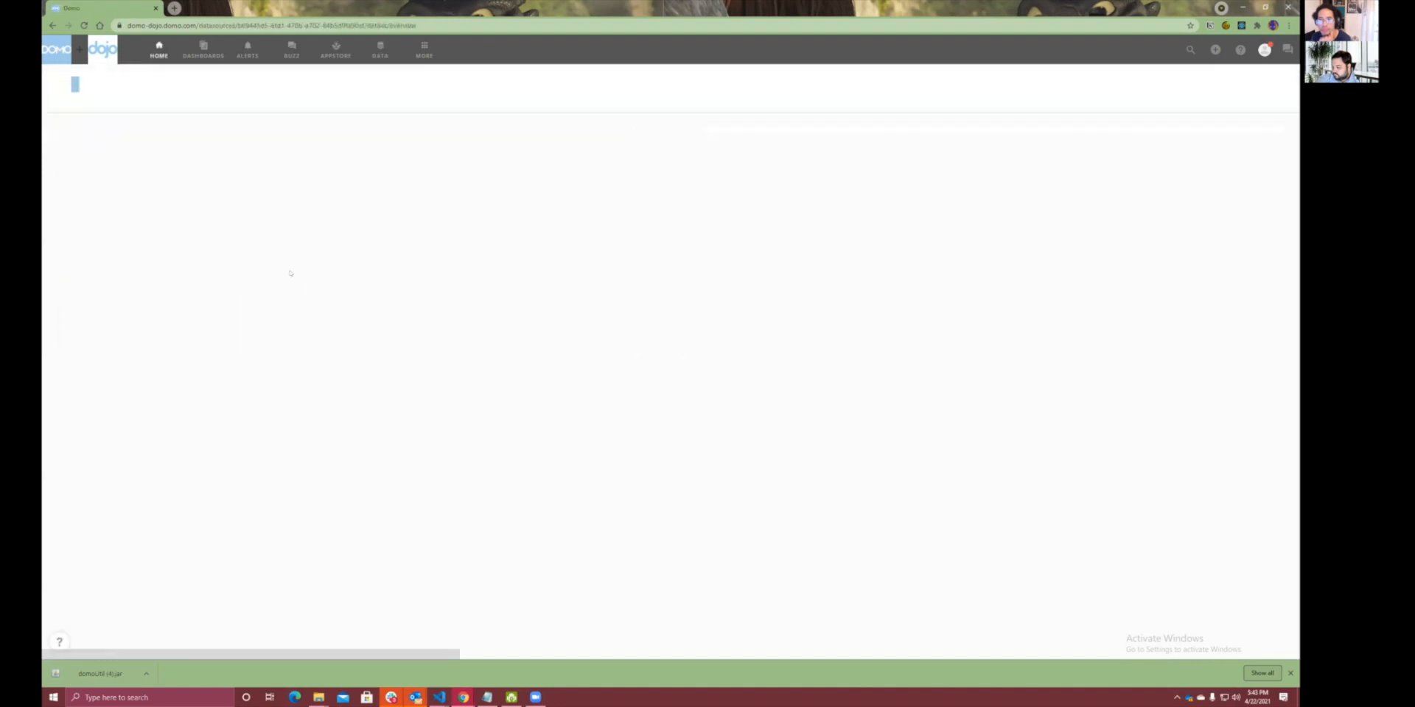
click(565, 78)
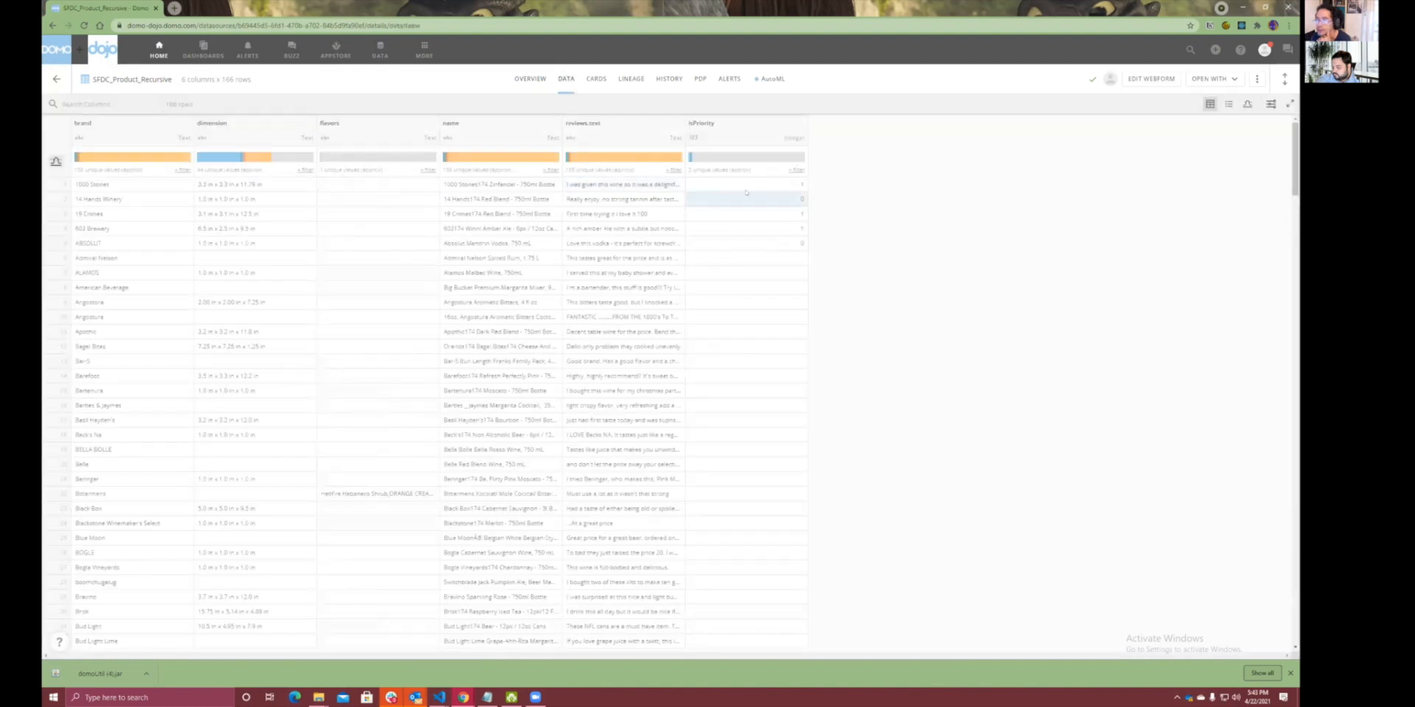
drag(746, 192, 761, 242)
drag(674, 258, 175, 515)
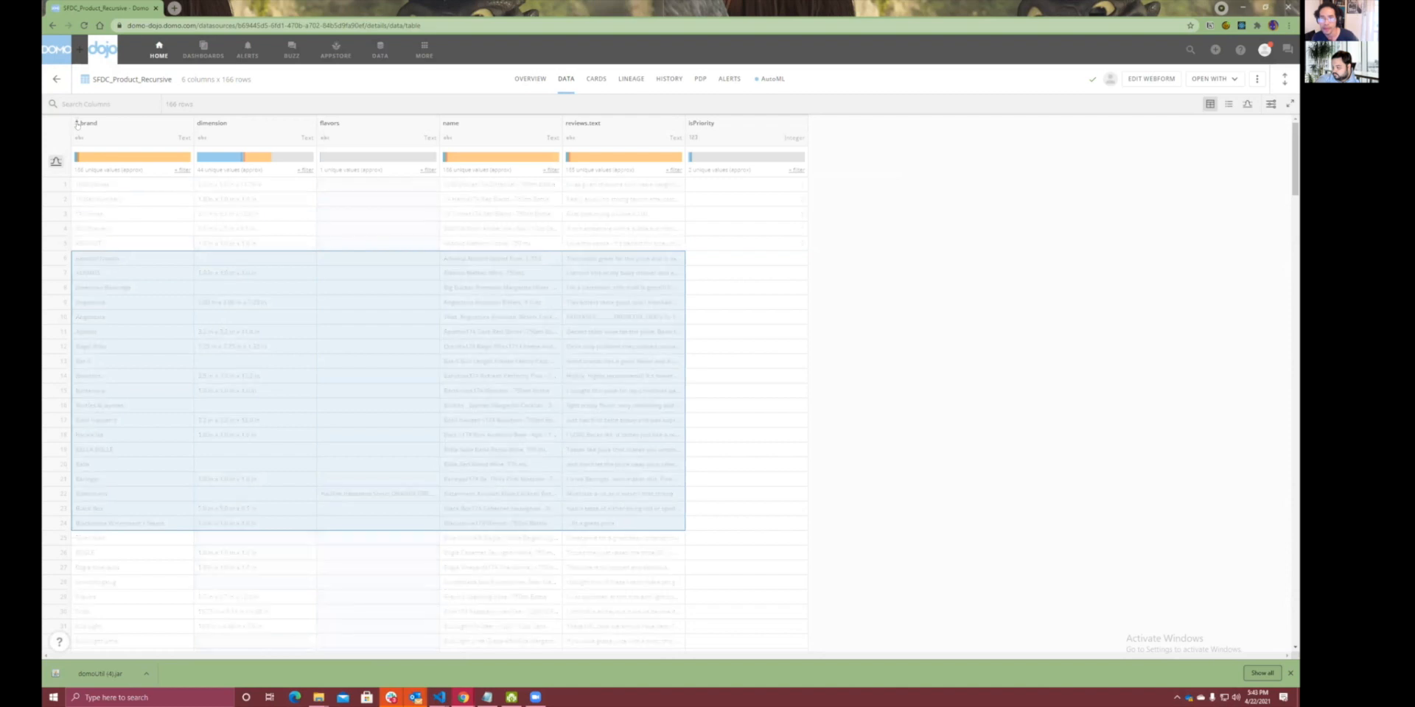
drag(129, 185, 752, 466)
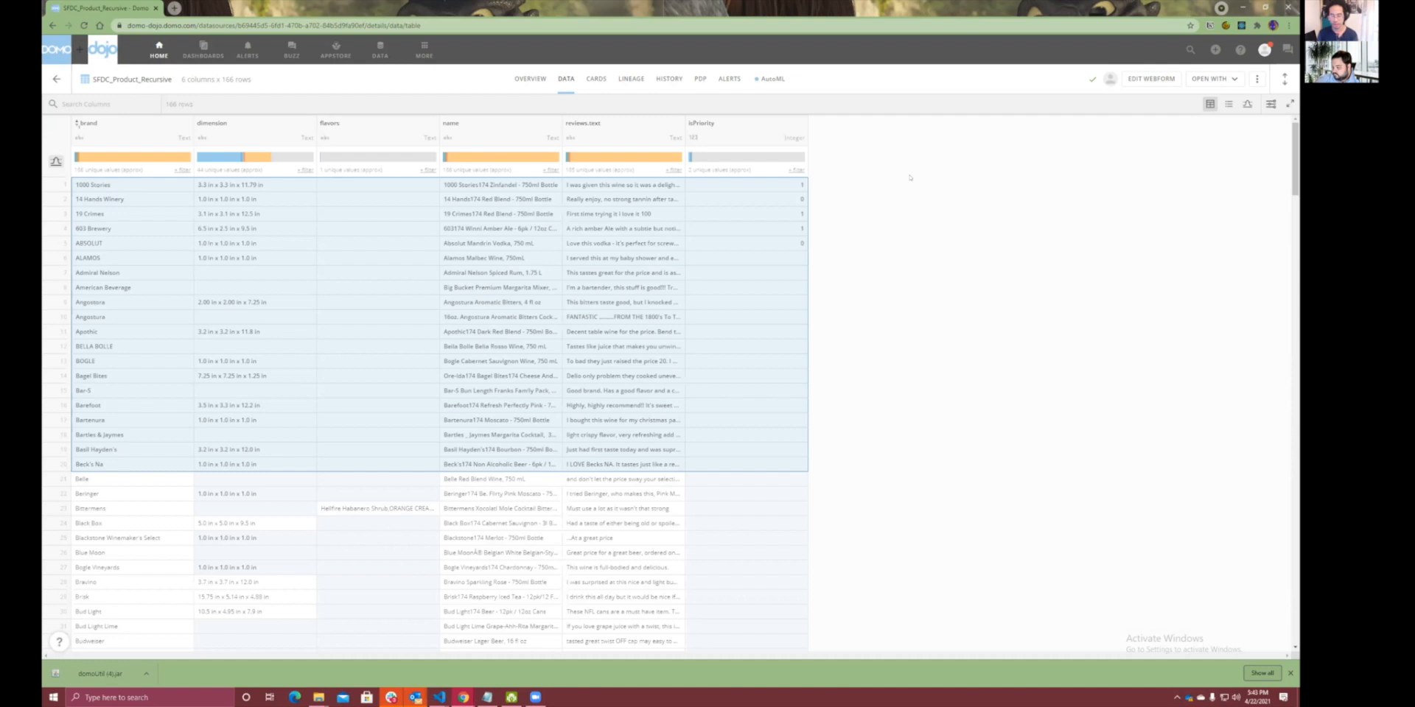
Switch to Visual Studio Code, open script.txt and highlight the list-dataflow -i 40 -f etl.json command.
key(alt+Tab)
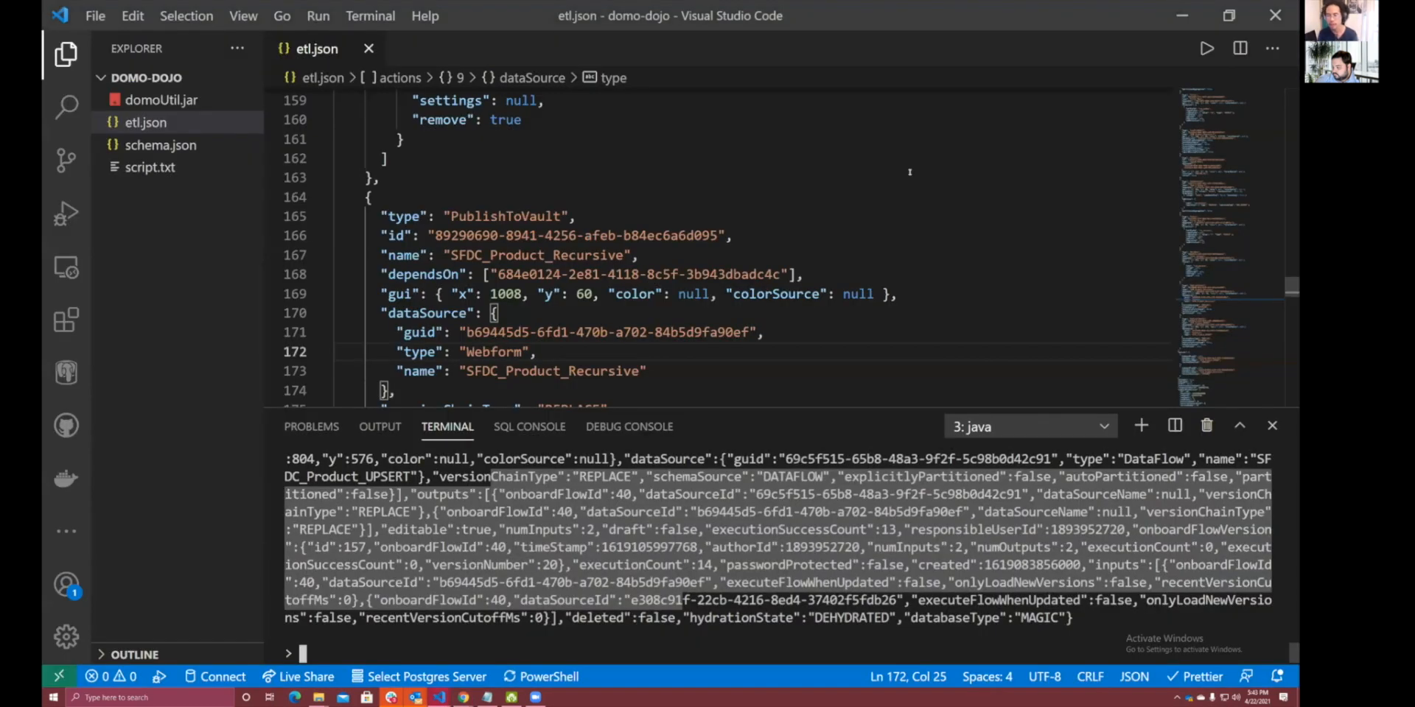
click(909, 171)
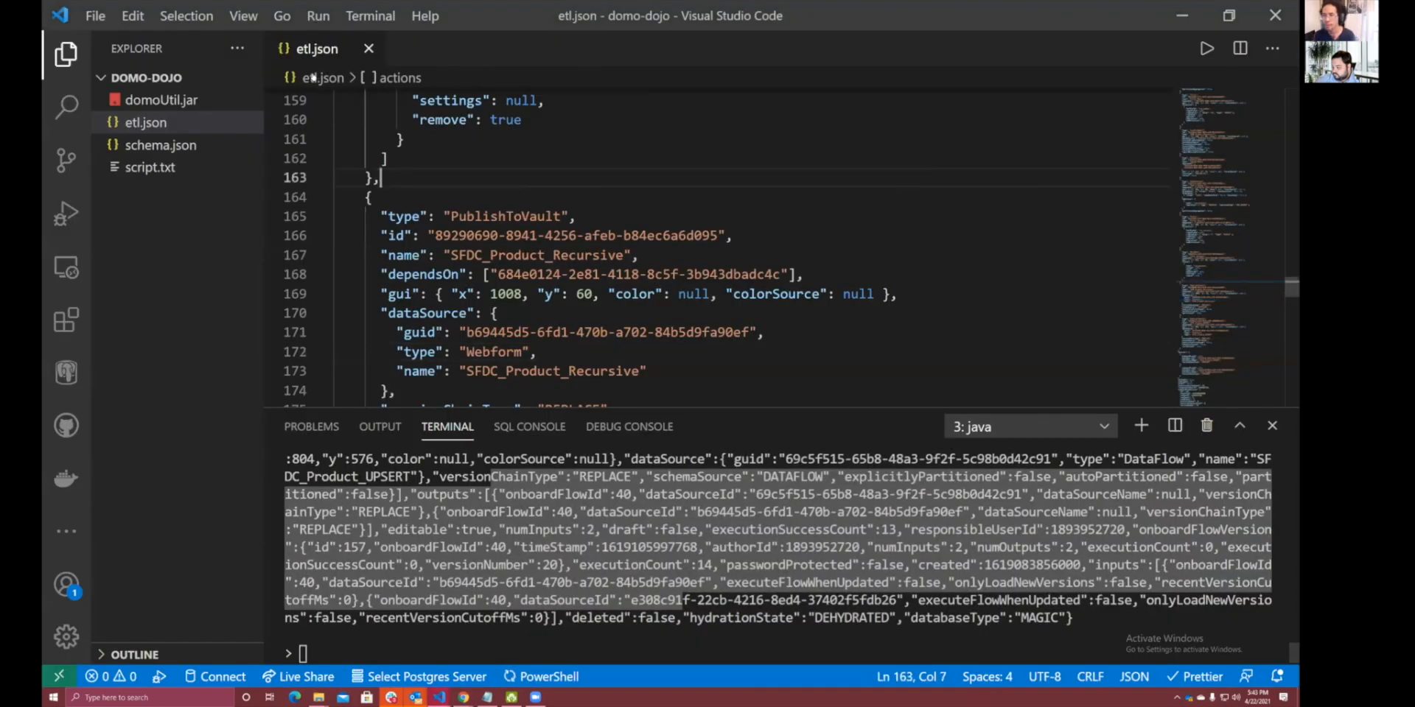
click(150, 167)
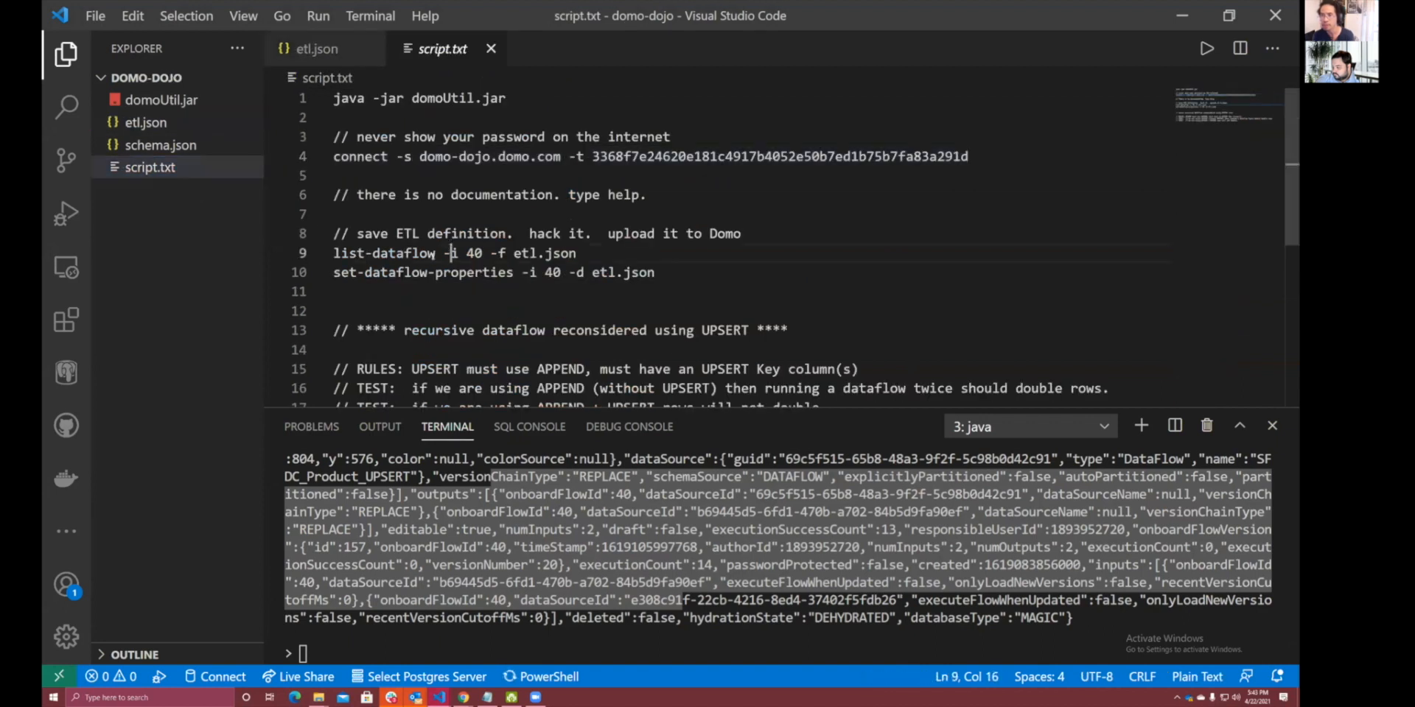
drag(331, 252, 578, 253)
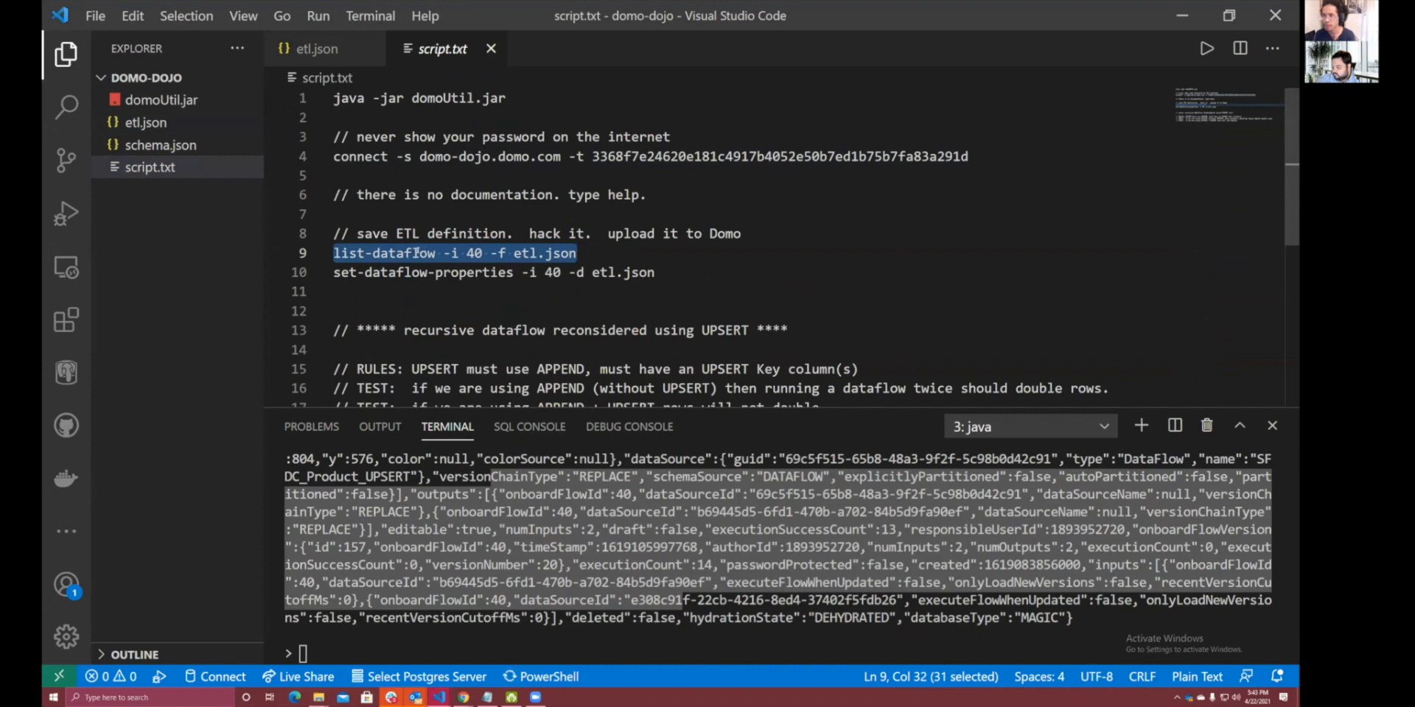
Highlight the set-dataflow-properties -i 40 -d etl.json command in script.txt, and the Webform type line of SFDC_Product_Recursive in etl.json.
drag(341, 272, 675, 267)
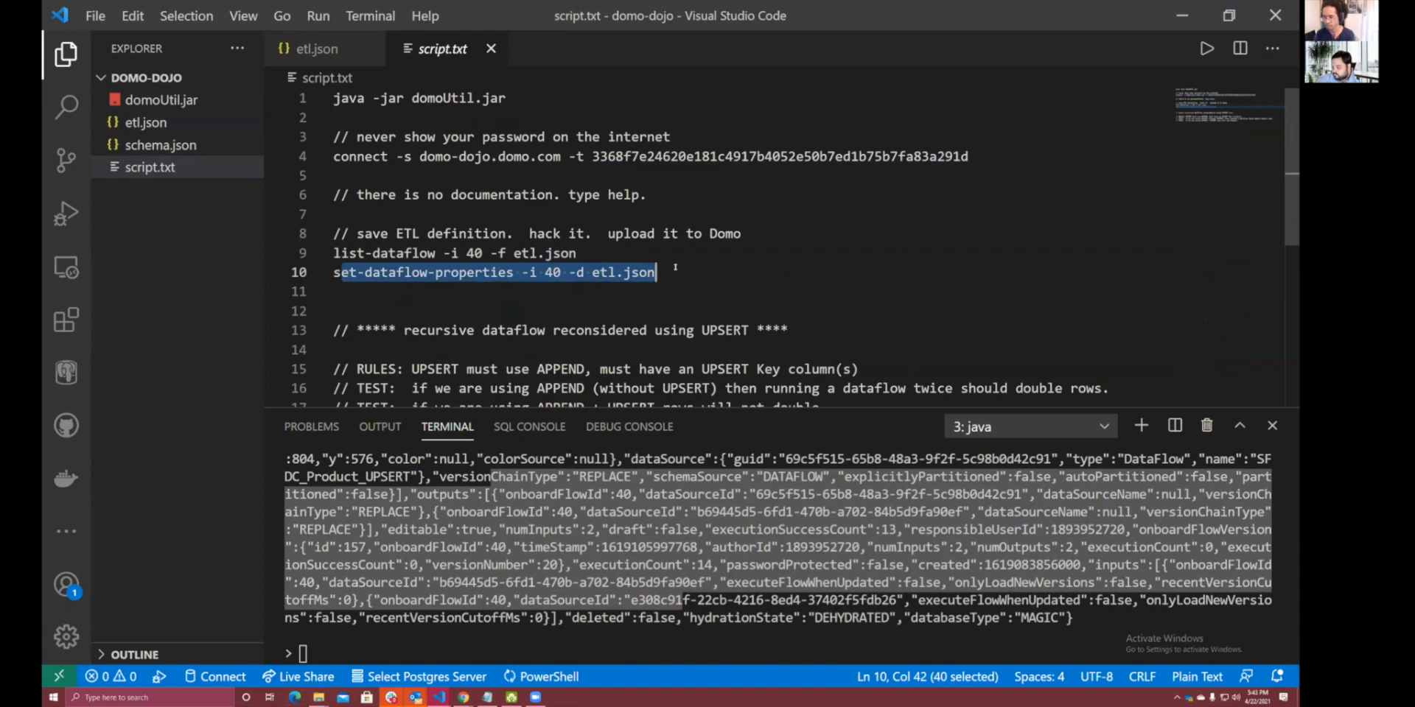
key(ctrl+Tab)
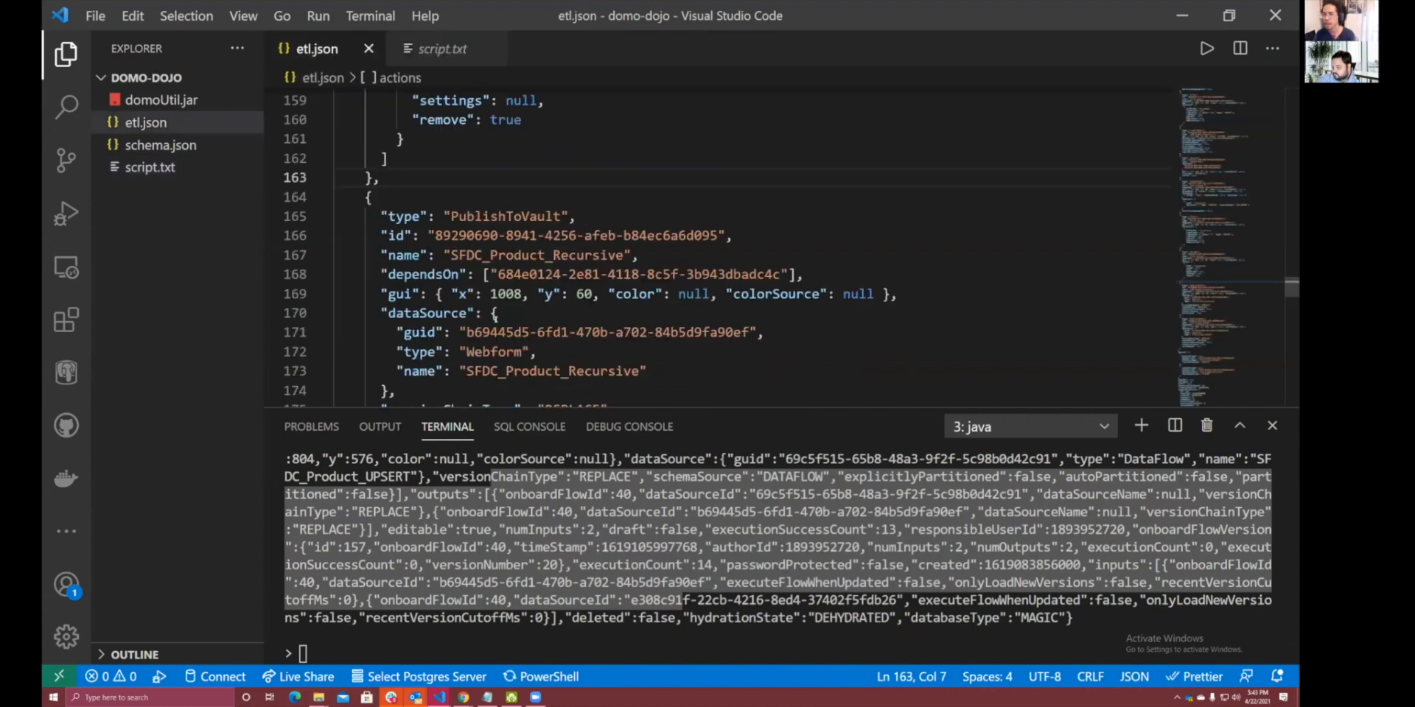
scroll(372, 301, down, 1)
drag(373, 300, 588, 303)
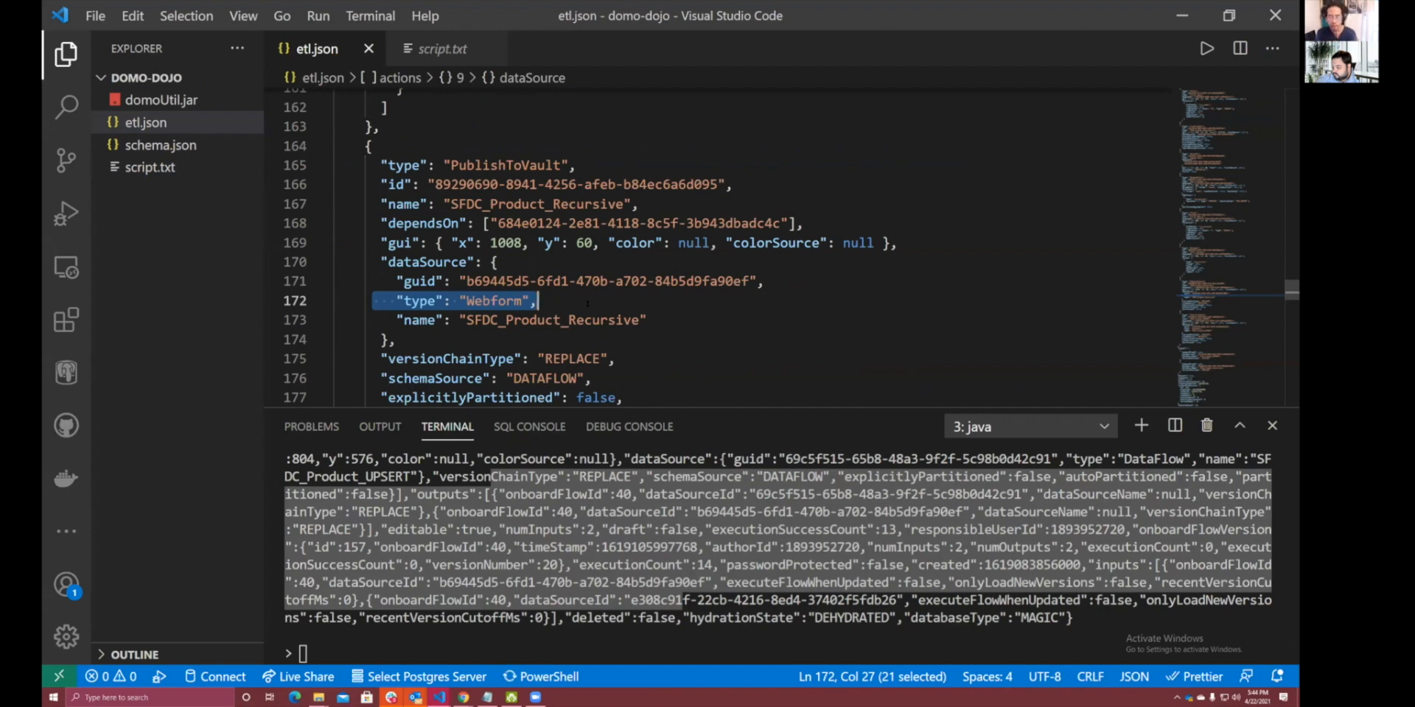
Switch to the Domo Exchange Conference presentation and show the "A Spirits Distribution Story" slide.
key(alt+Tab)
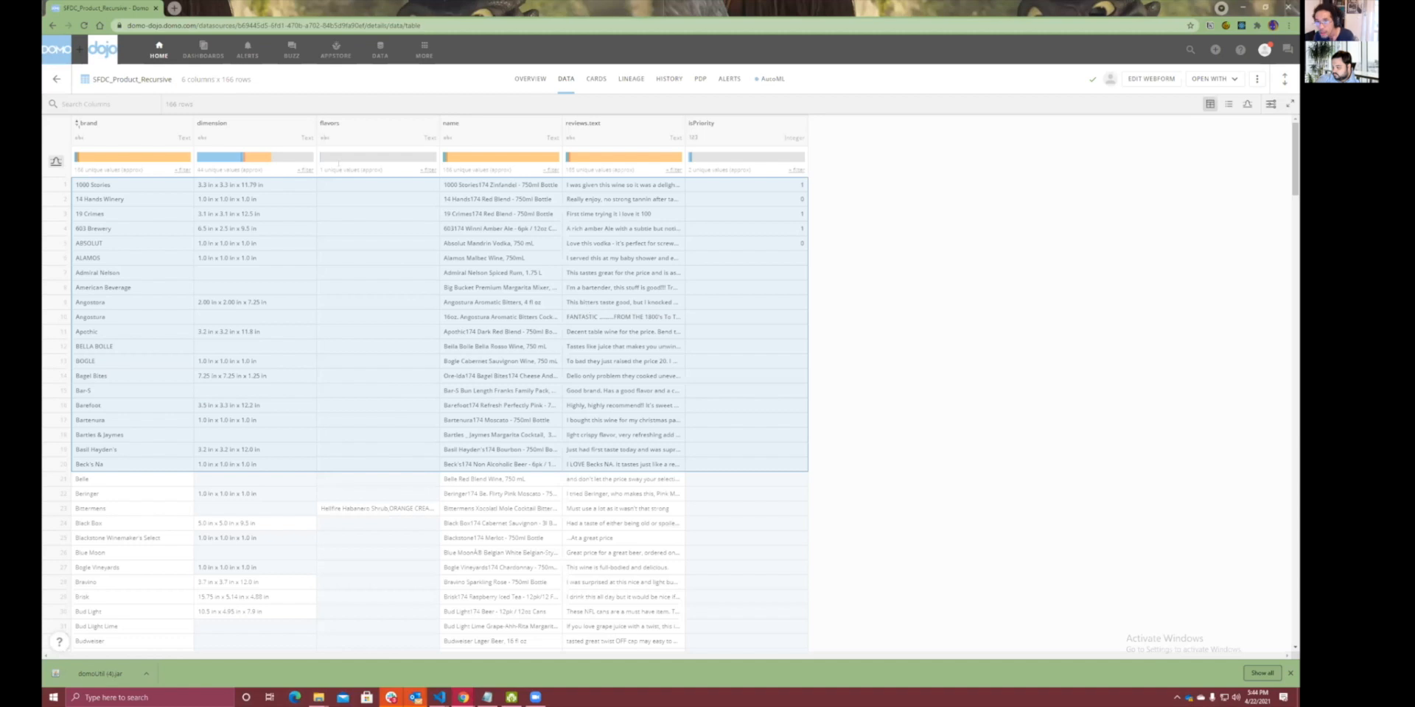
key(alt+Tab)
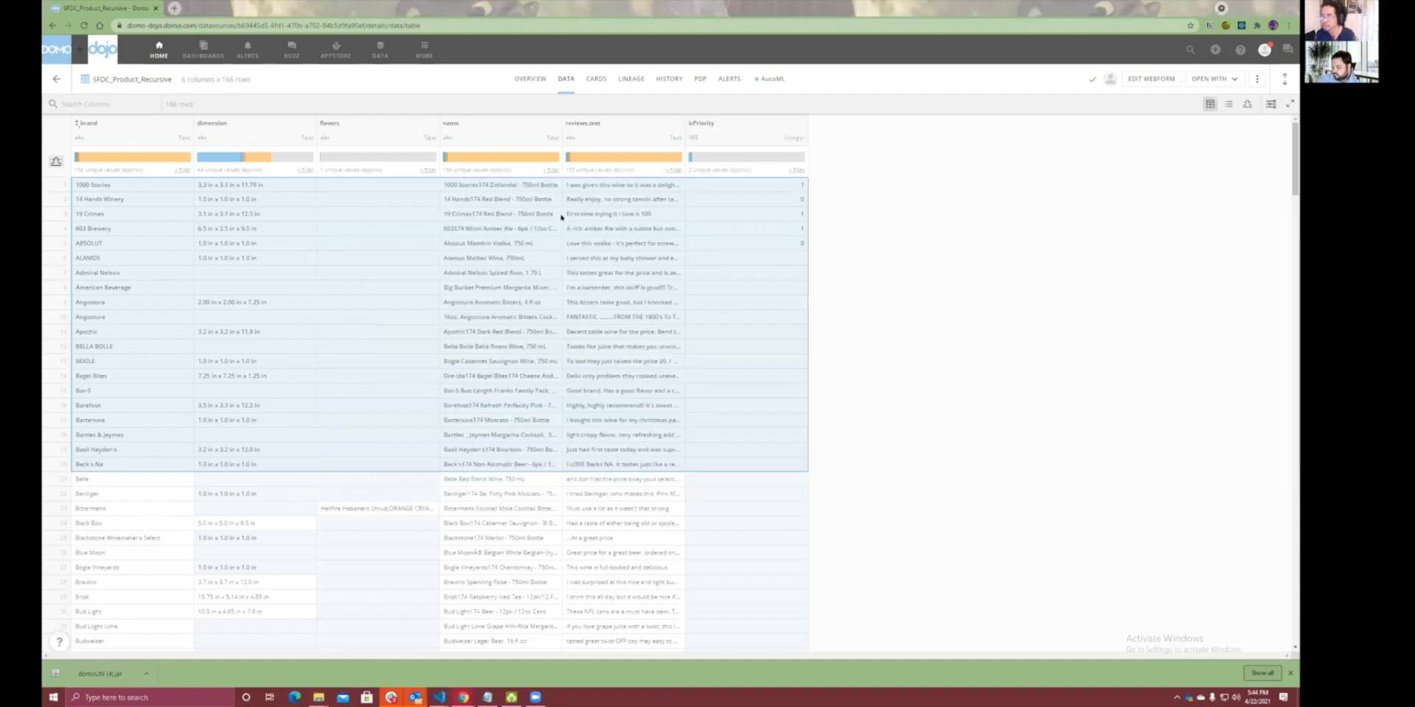
key(alt+Tab)
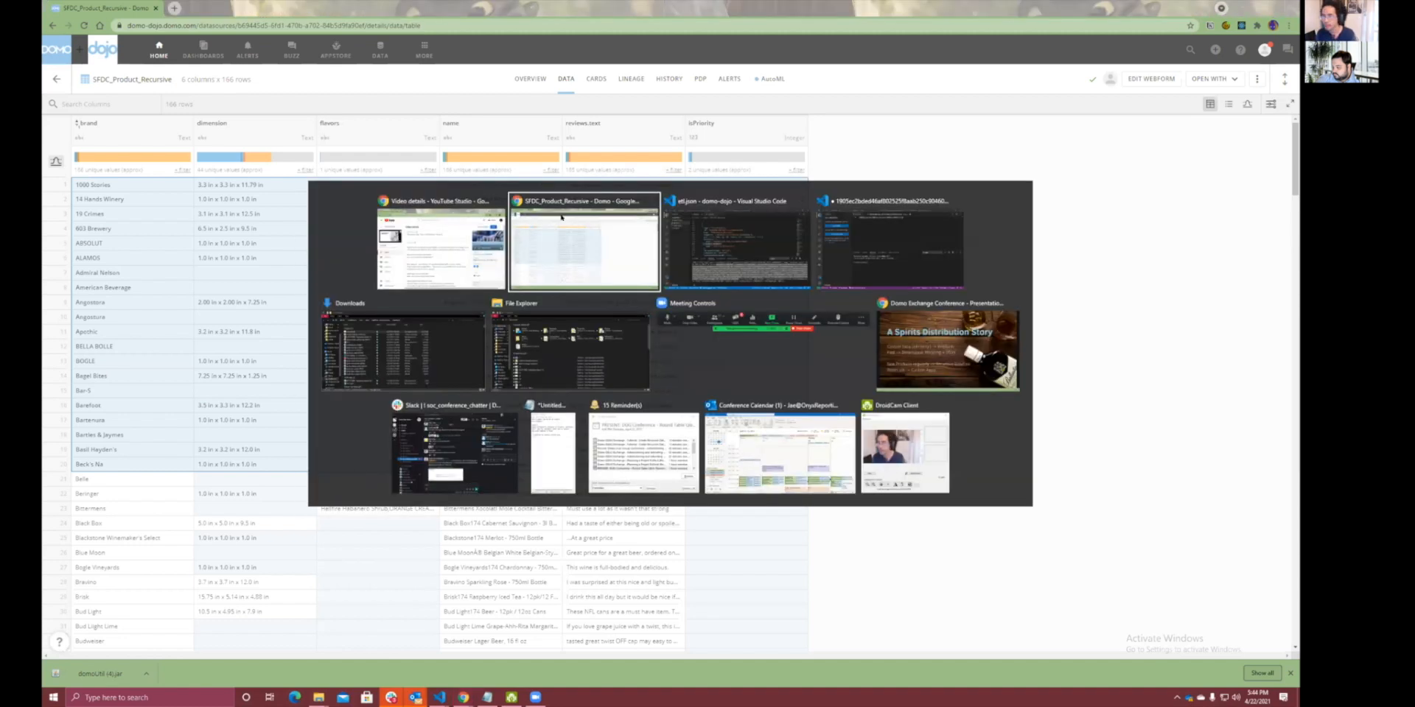
key(alt+Tab)
key(alt+Tab)
key(alt+Tab)
key(alt+Tab)
key(alt+Tab)
key(alt+Tab)
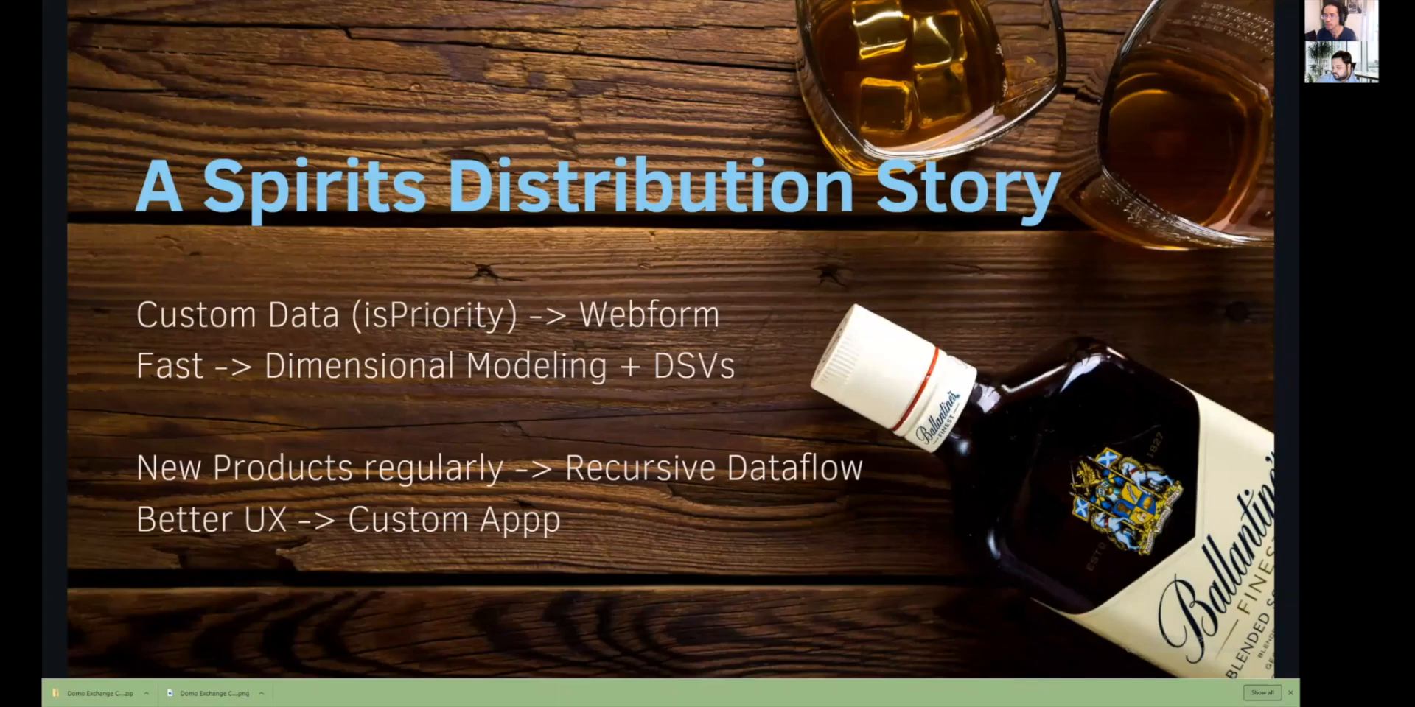
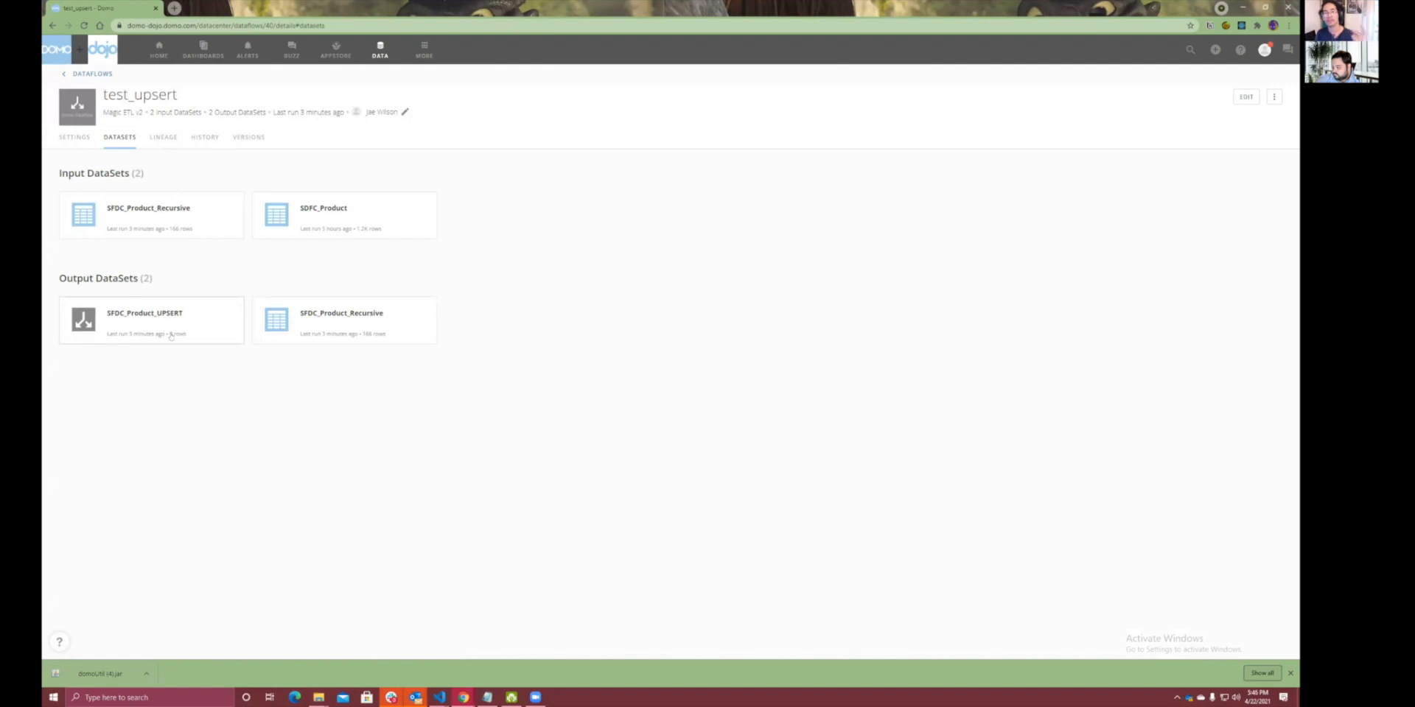
Switch to Visual Studio Code and run list-dataflow -i 40 -f etl.json, copied from script.txt, in the terminal.
key(alt+Tab)
key(alt+Tab)
key(alt+Tab)
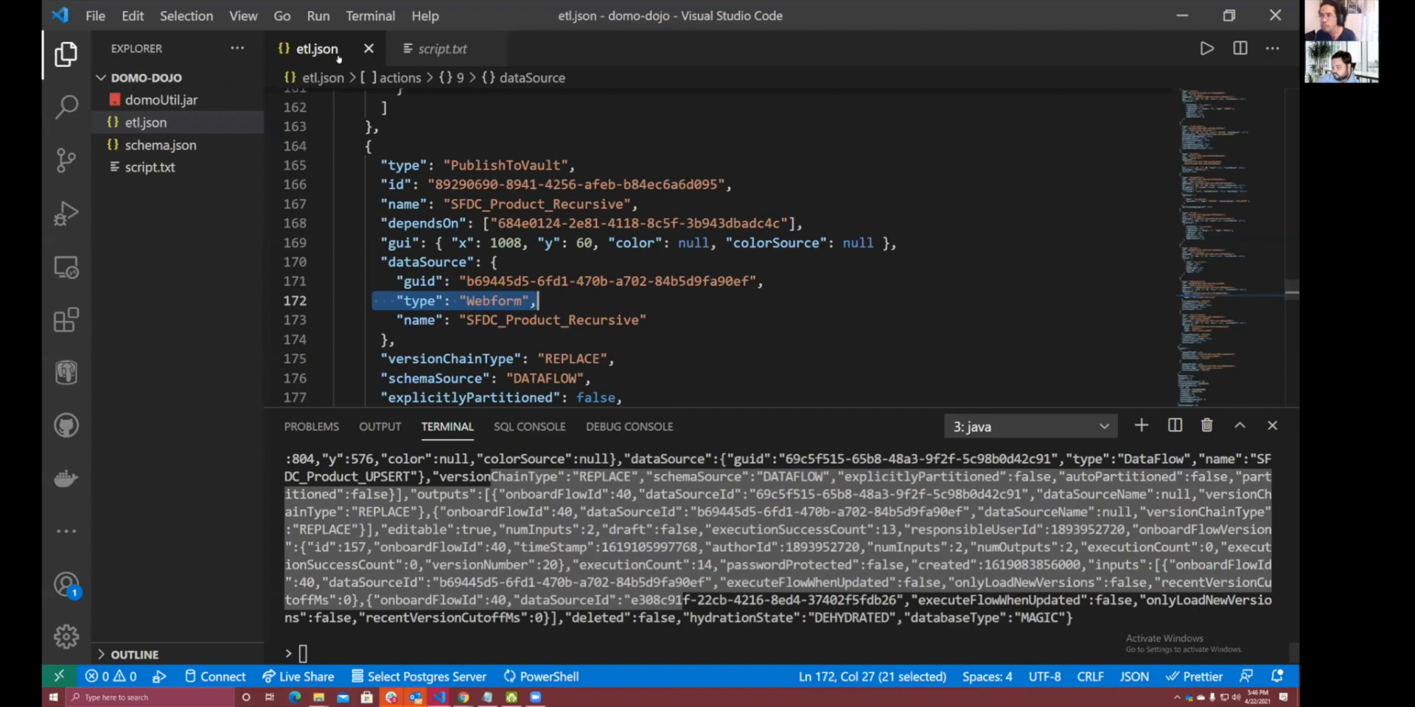
click(442, 48)
click(484, 272)
click(495, 254)
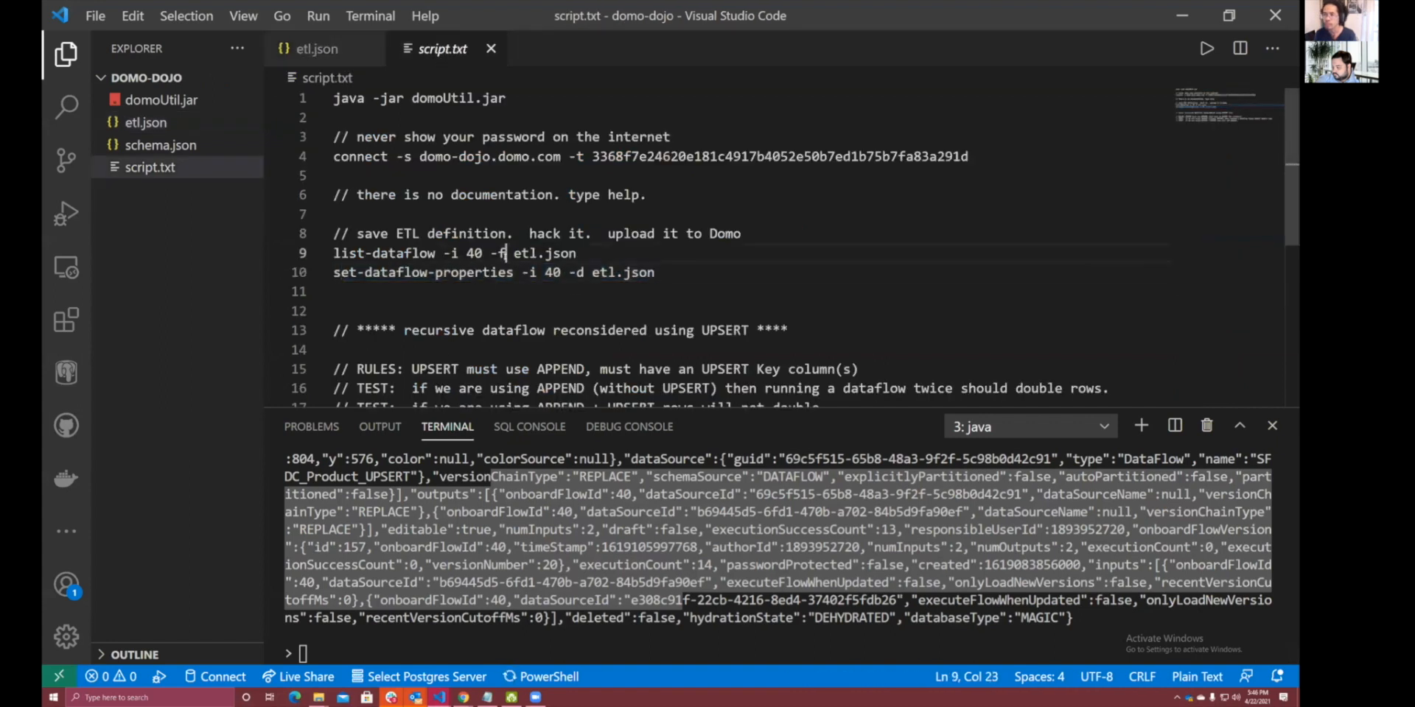
key(Home)
key(shift+End)
key(ctrl+c)
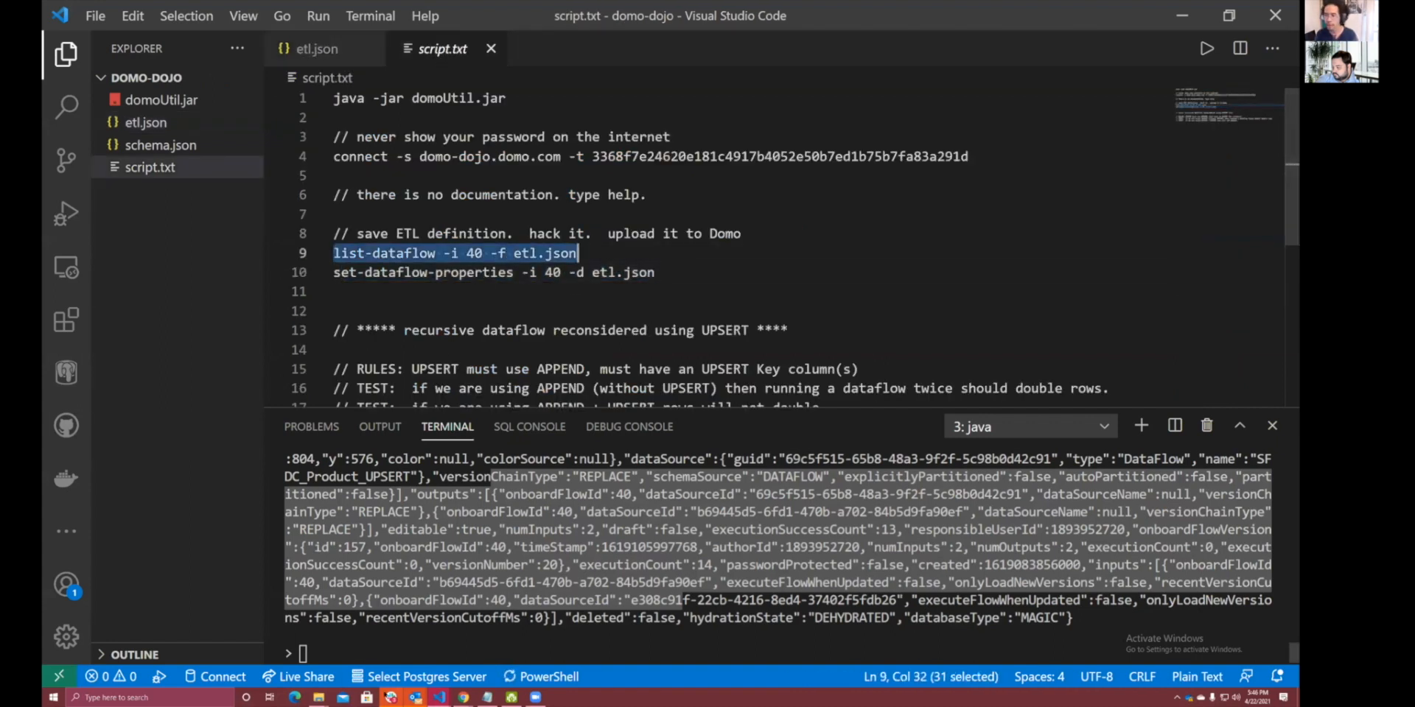
click(352, 652)
key(ctrl+v)
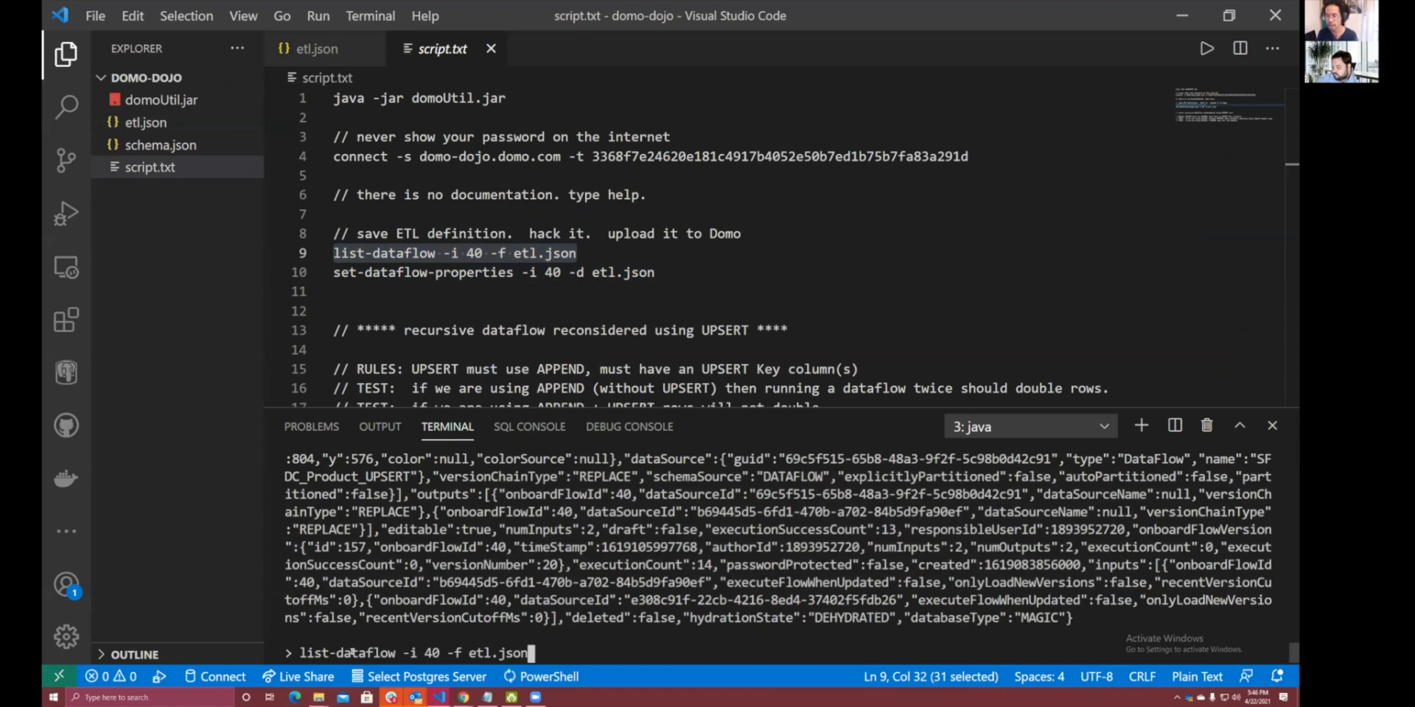
key(Return)
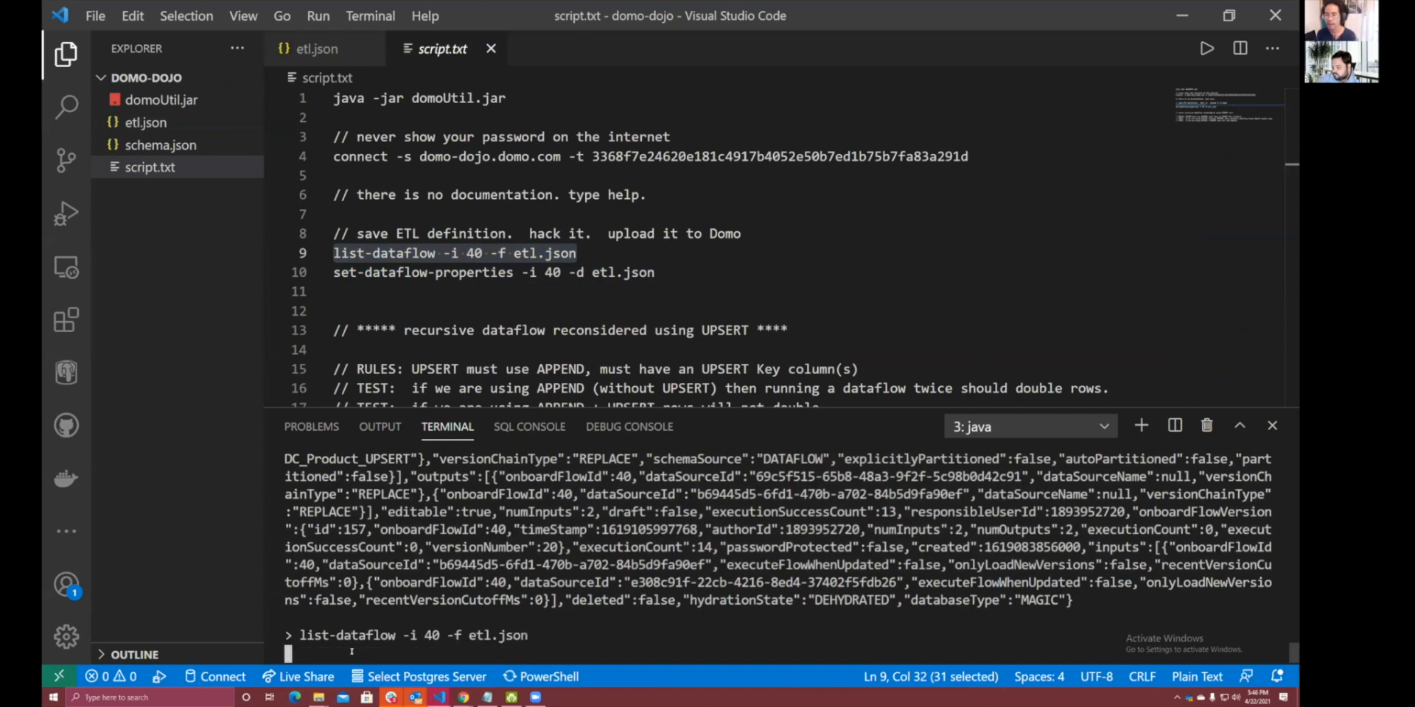
Format the whole etl.json document into readable, indented JSON.
click(317, 49)
key(ctrl+a)
right_click(491, 201)
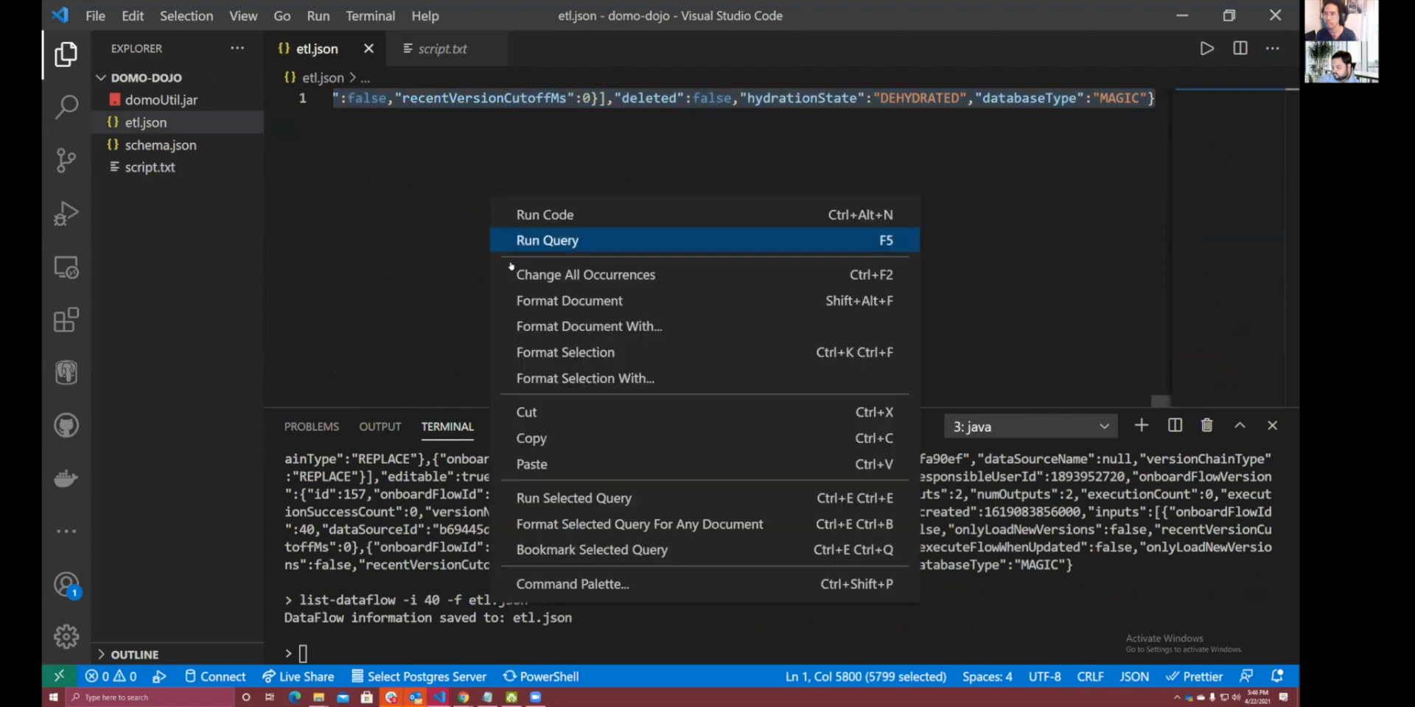
click(551, 302)
Set versionChainType to APPEND in the SFDC_Product_UPSERT PublishToVault action of etl.json.
scroll(479, 305, up, 2)
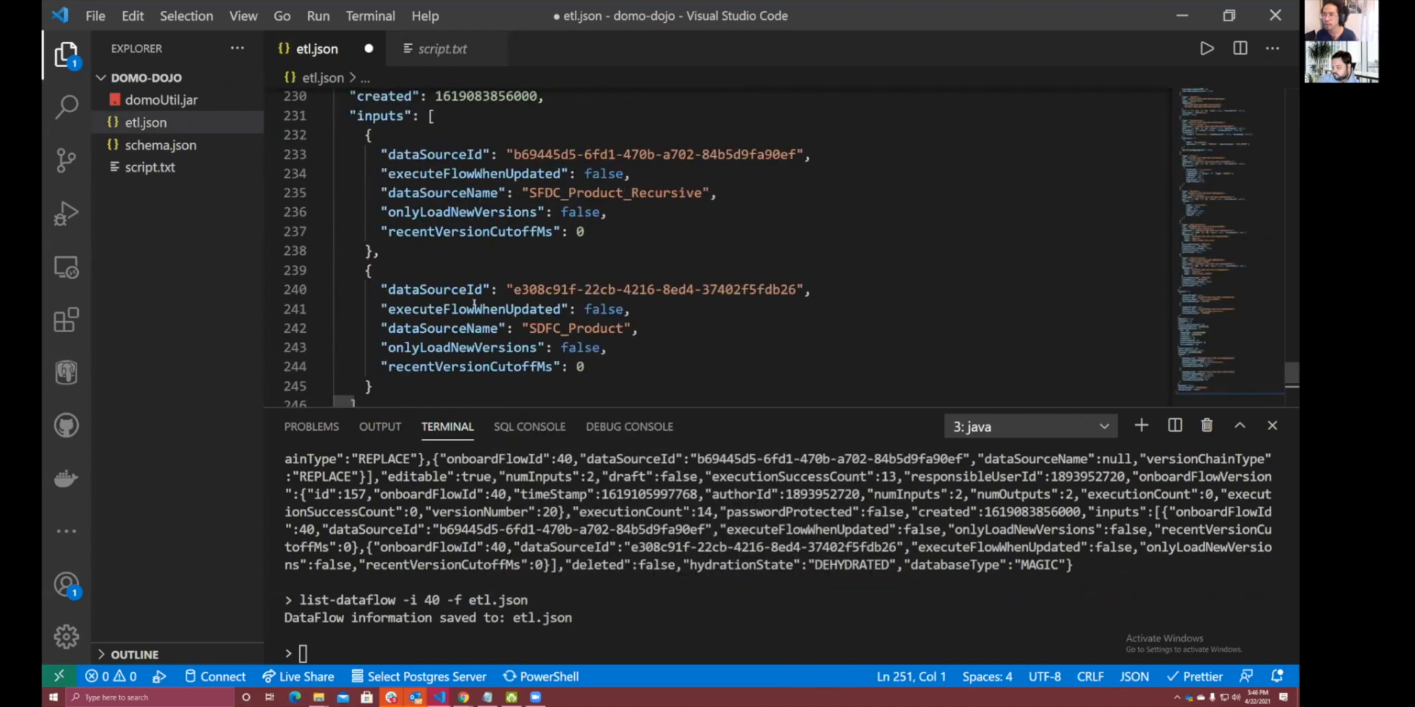
scroll(383, 289, up, 10)
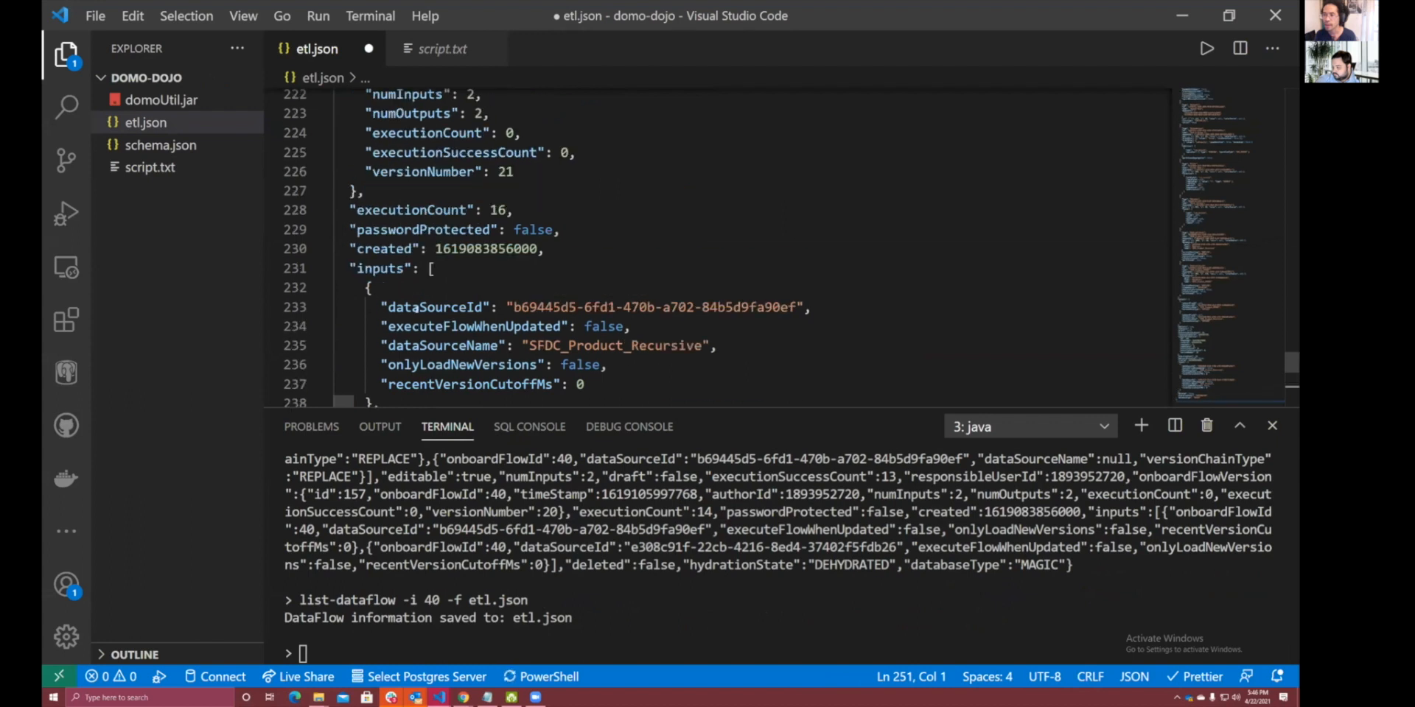
drag(356, 223, 550, 300)
scroll(550, 303, up, 5)
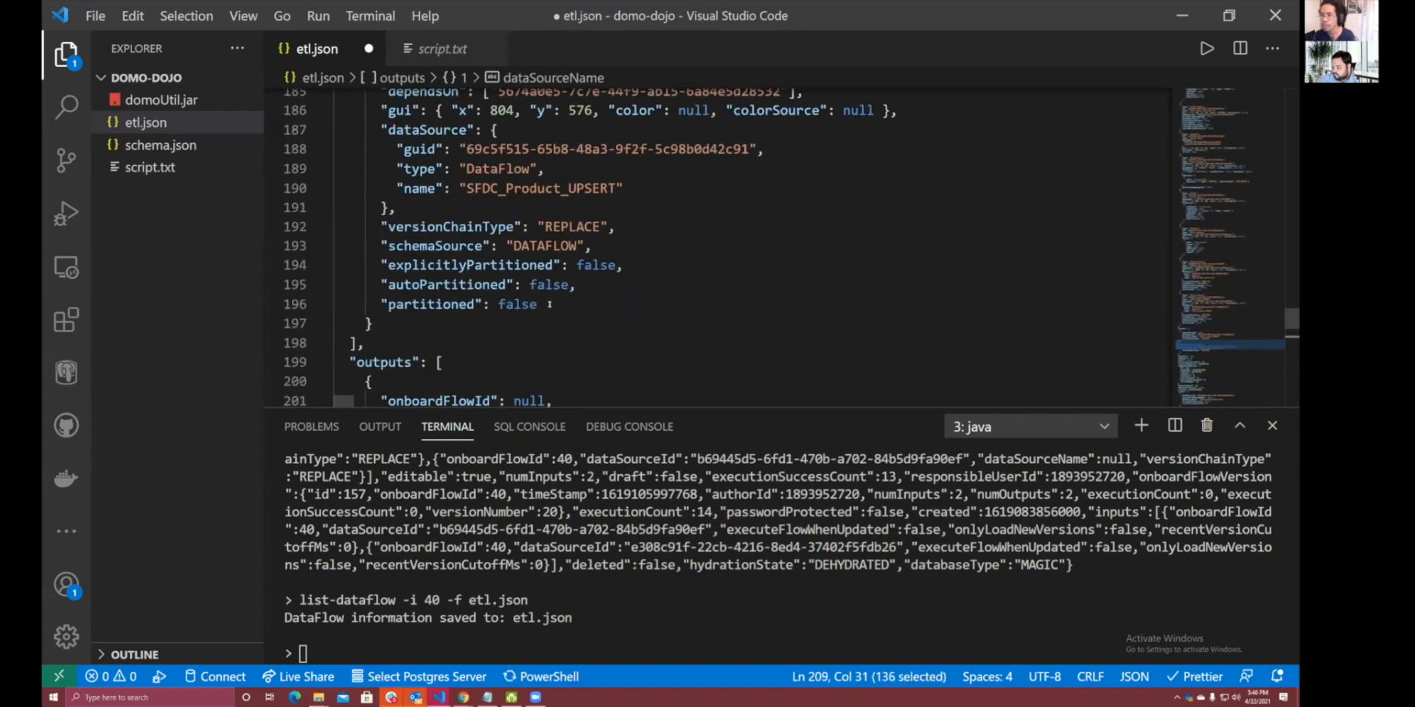
drag(354, 210, 372, 324)
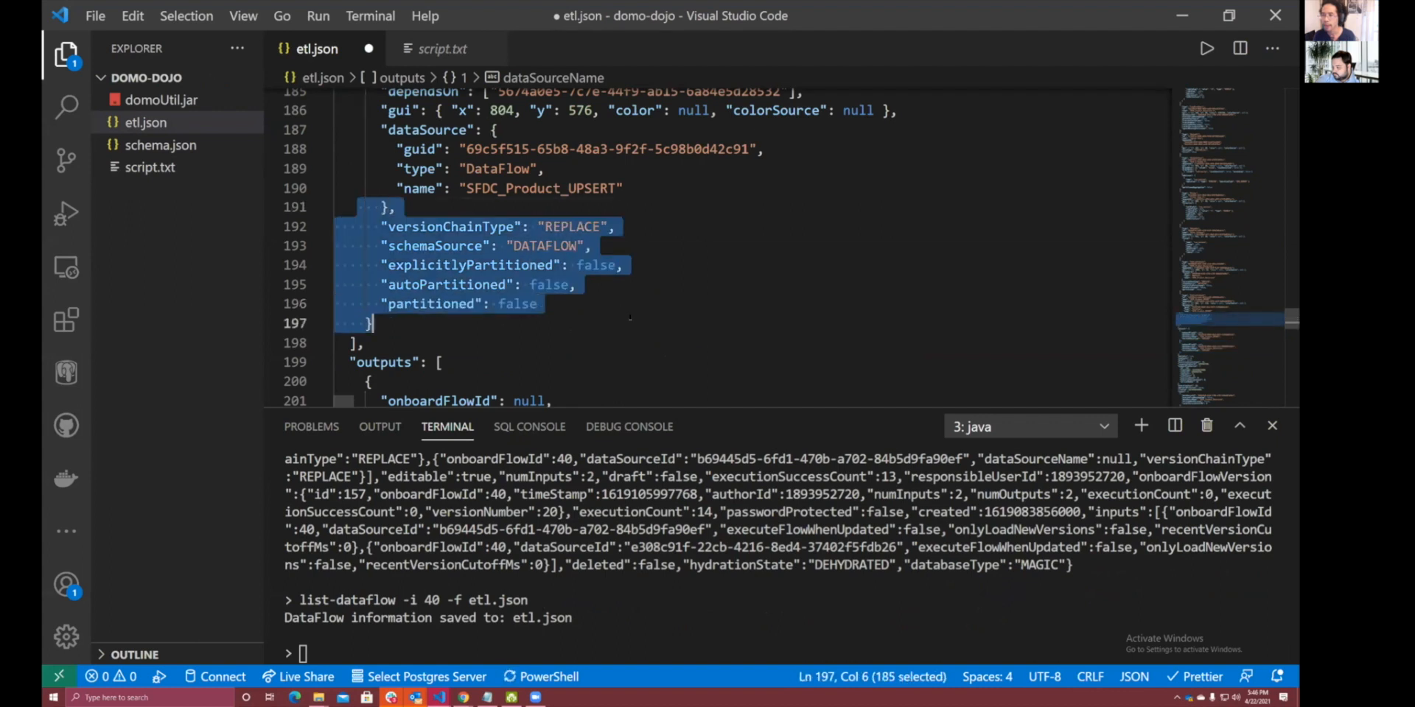
scroll(612, 293, up, 2)
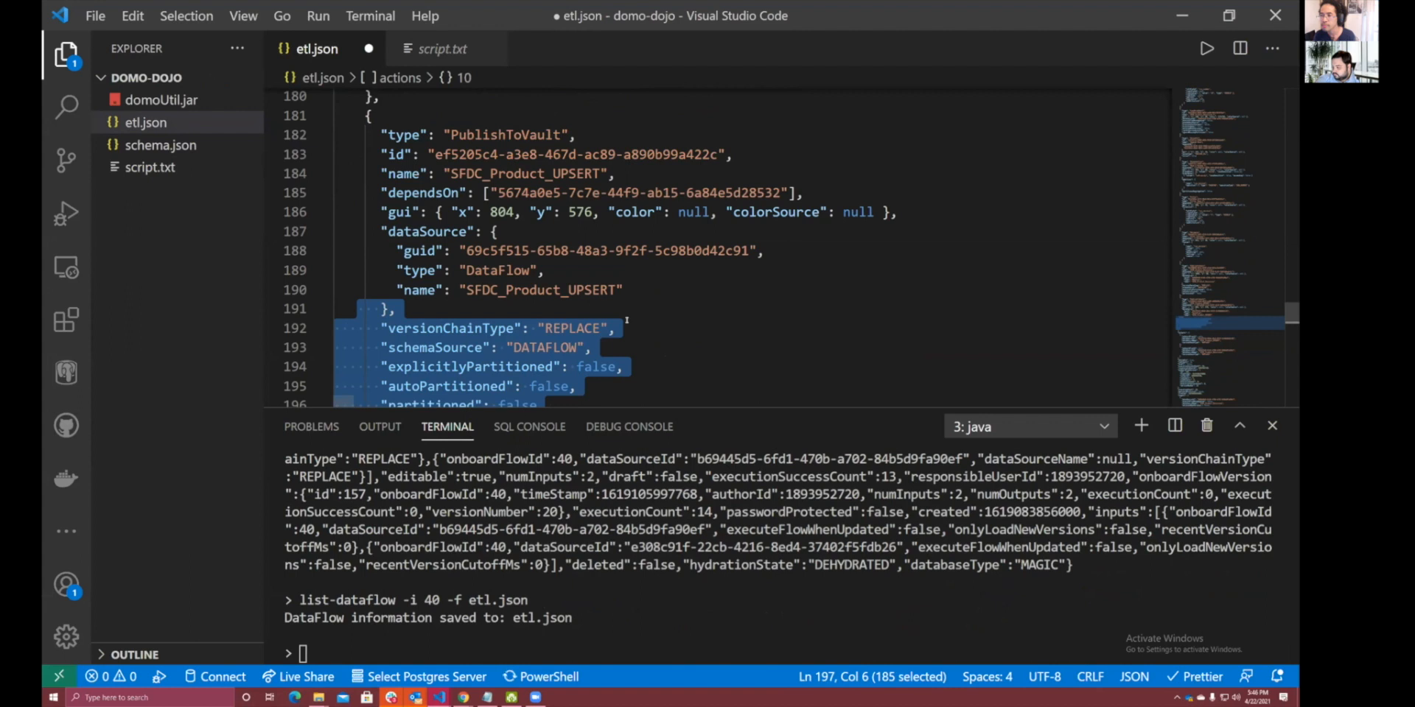
scroll(627, 319, down, 1)
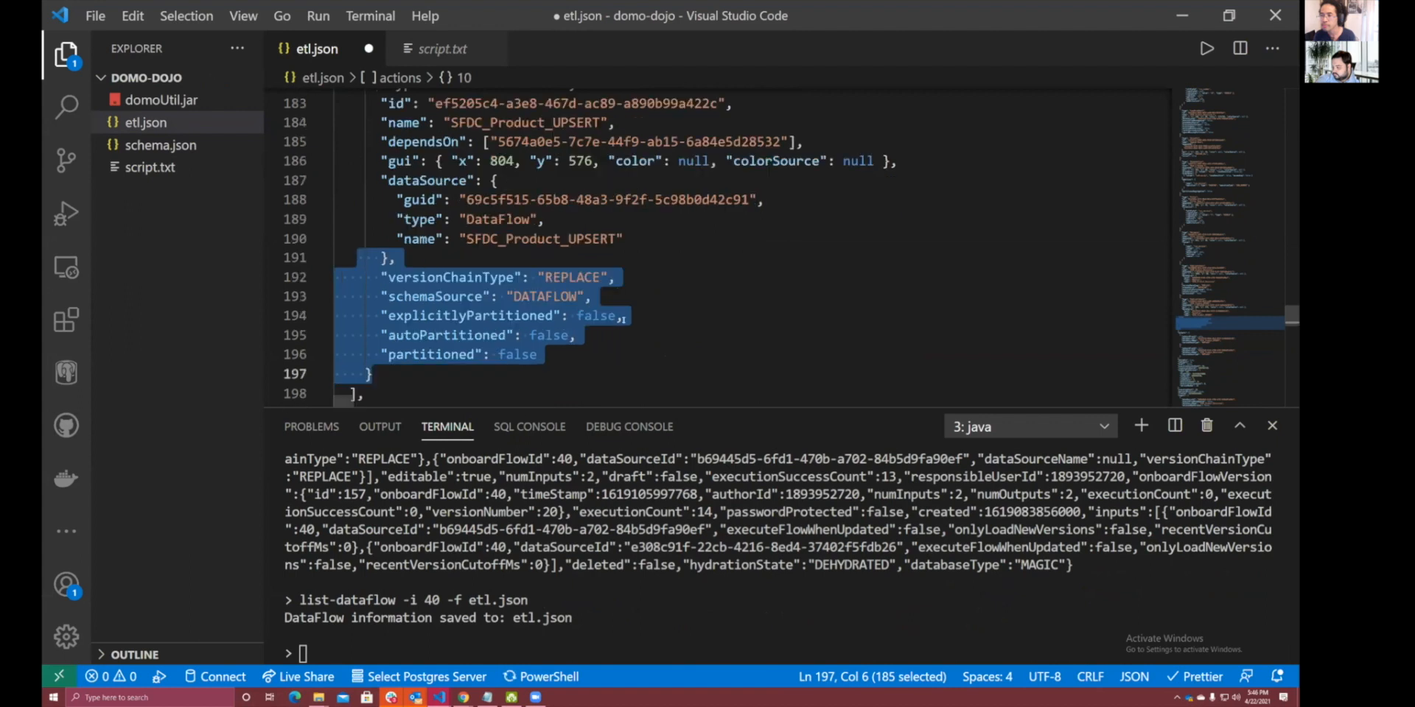
double_click(572, 277)
text(APPEND)
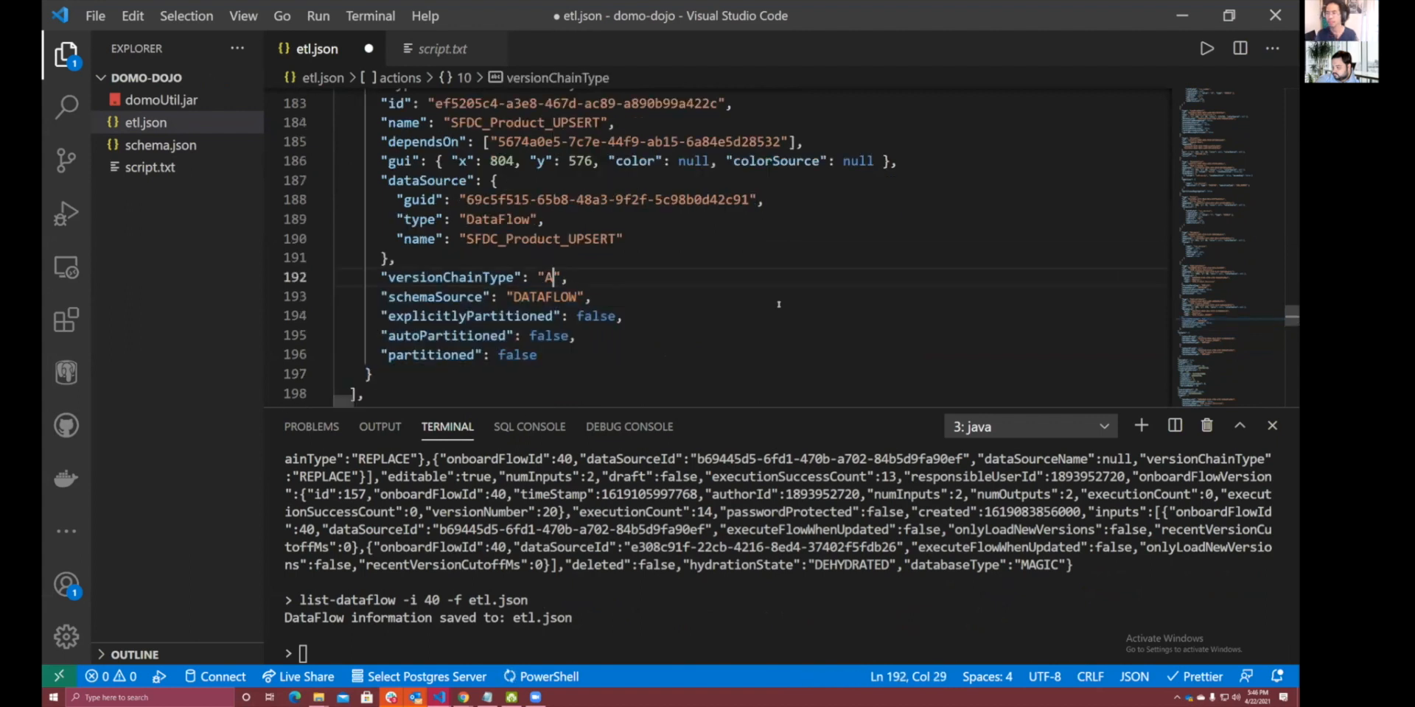
Highlight the PublishToVault type and the APPEND versionChainType line of the SFDC_Product_UPSERT action.
scroll(779, 304, up, 20)
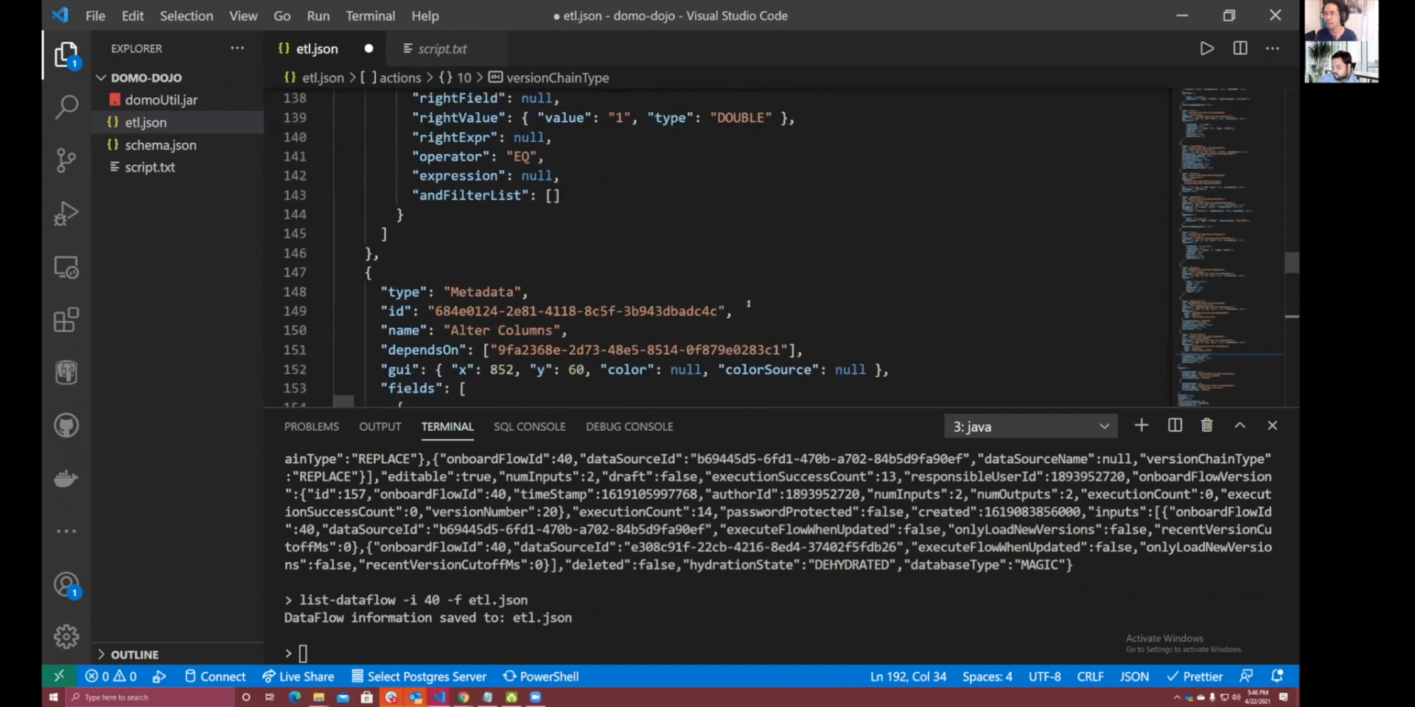
scroll(678, 302, down, 7)
scroll(678, 302, down, 13)
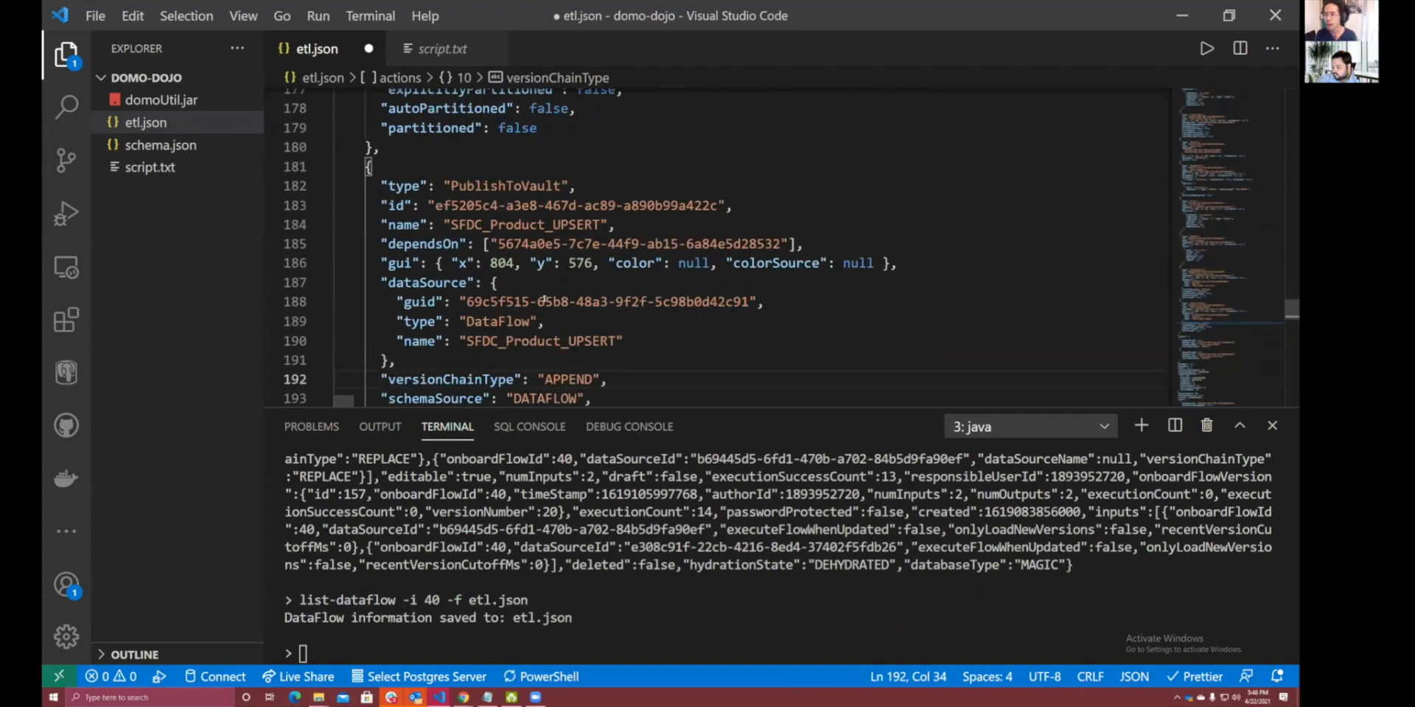
drag(430, 185, 596, 184)
scroll(595, 184, down, 1)
drag(428, 328, 658, 320)
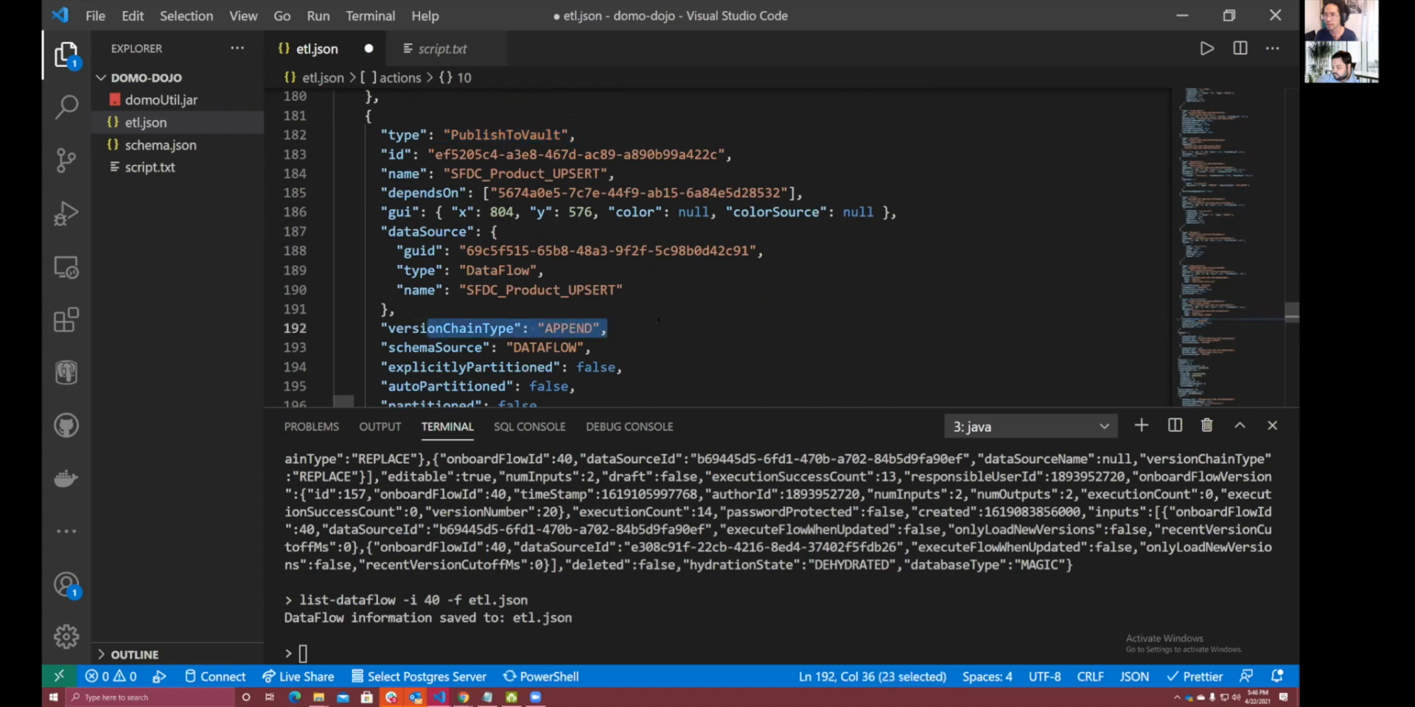
Examine the action definitions in etl.json, from the SDFC_Product LoadFromVault action down to the SFDC_Product_UPSERT entry in outputs.
scroll(700, 355, up, 20)
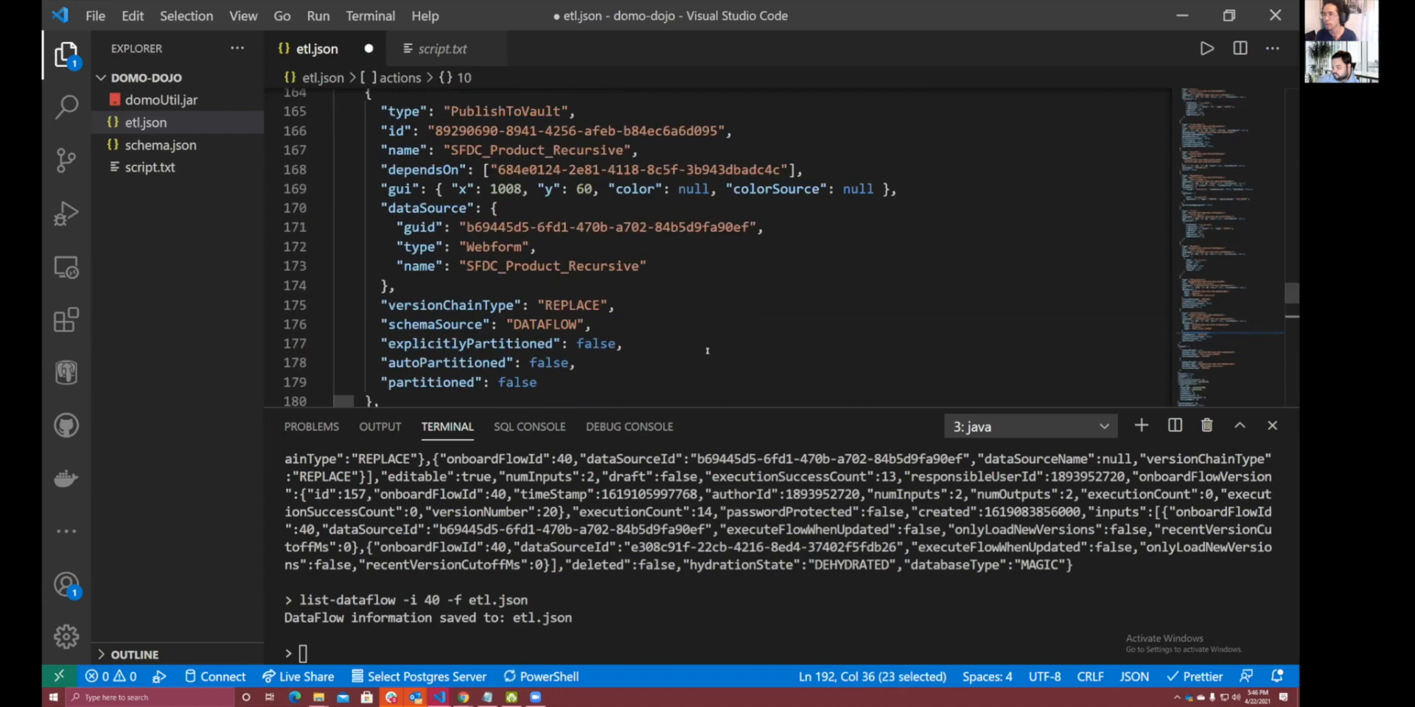
scroll(701, 354, up, 20)
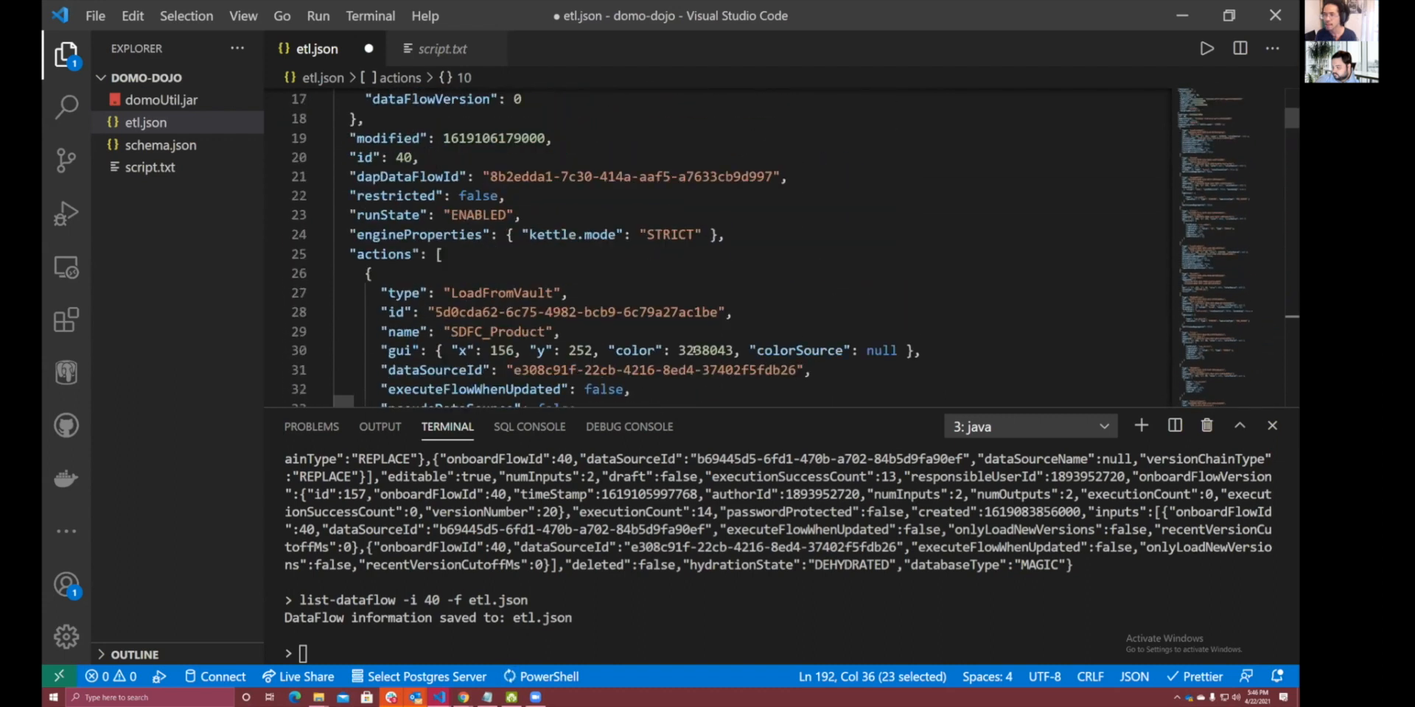
scroll(676, 321, down, 4)
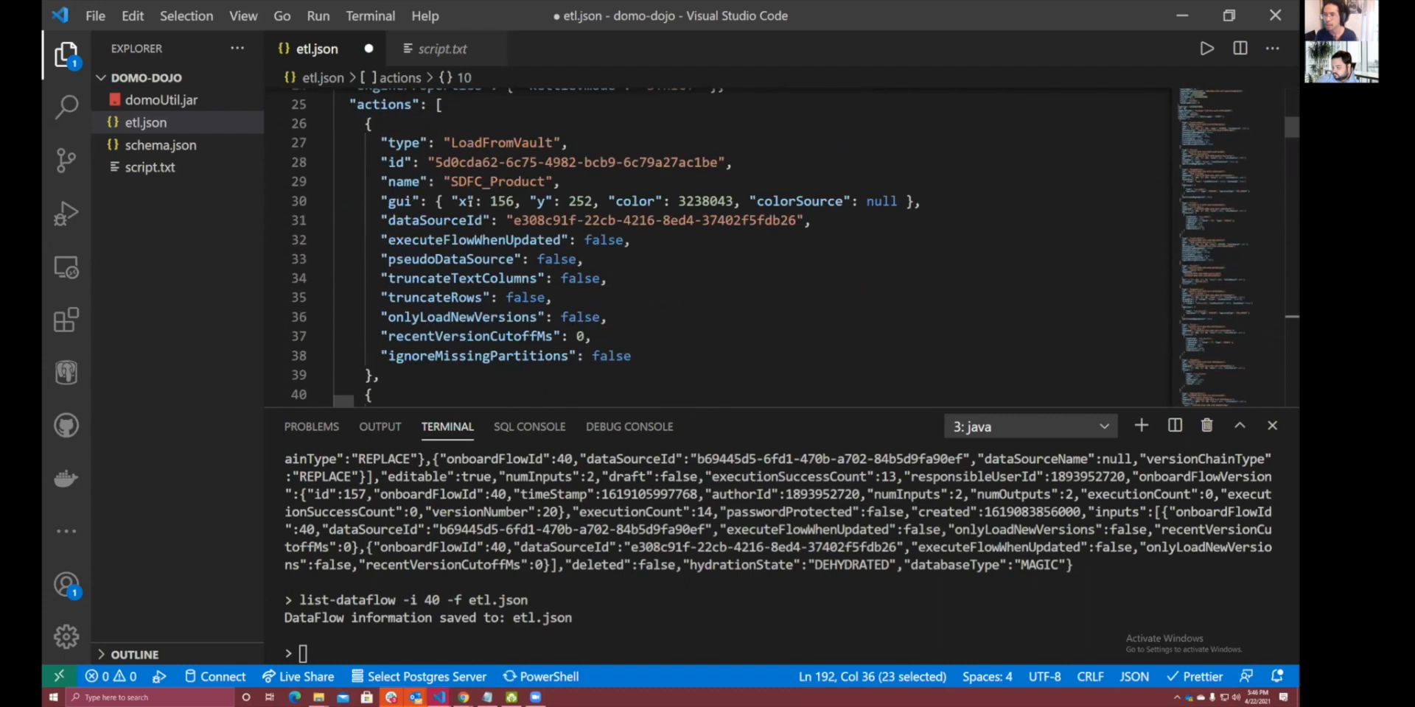
drag(392, 121, 417, 295)
scroll(490, 225, up, 5)
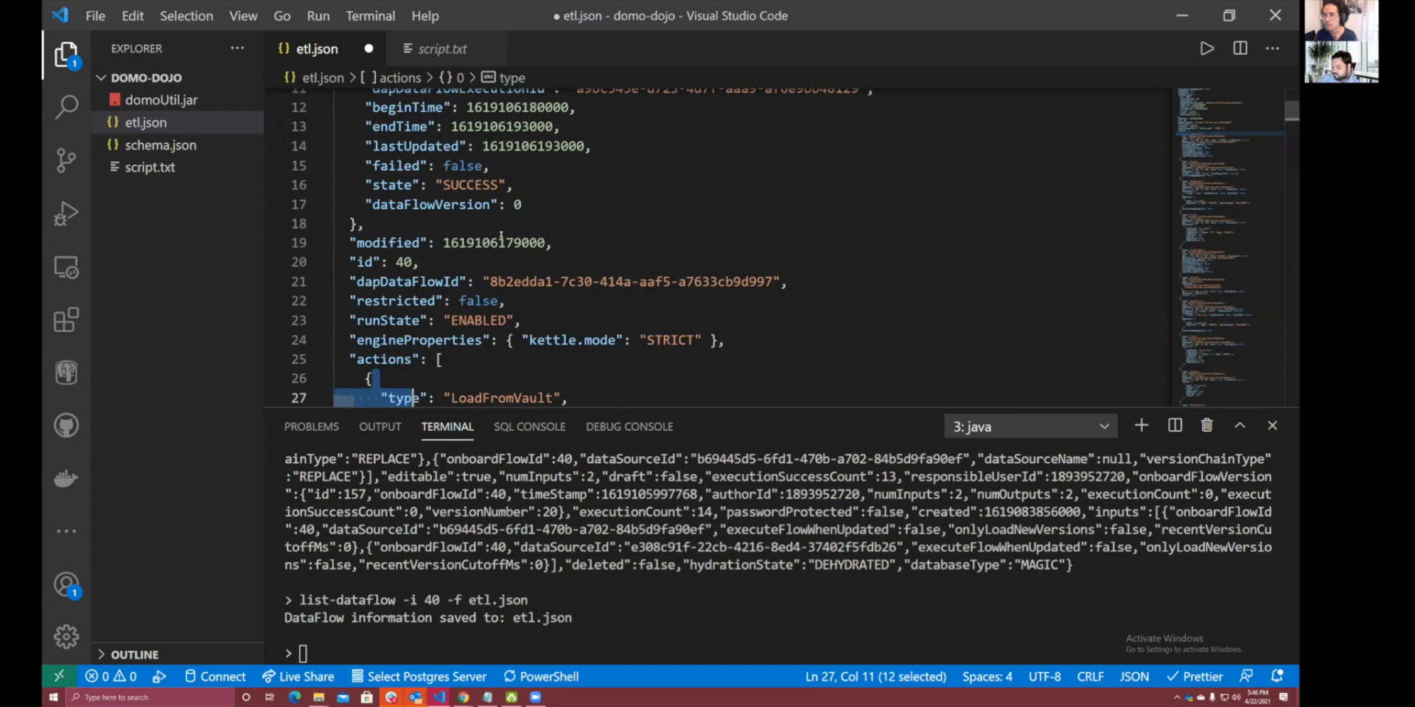
scroll(566, 256, down, 10)
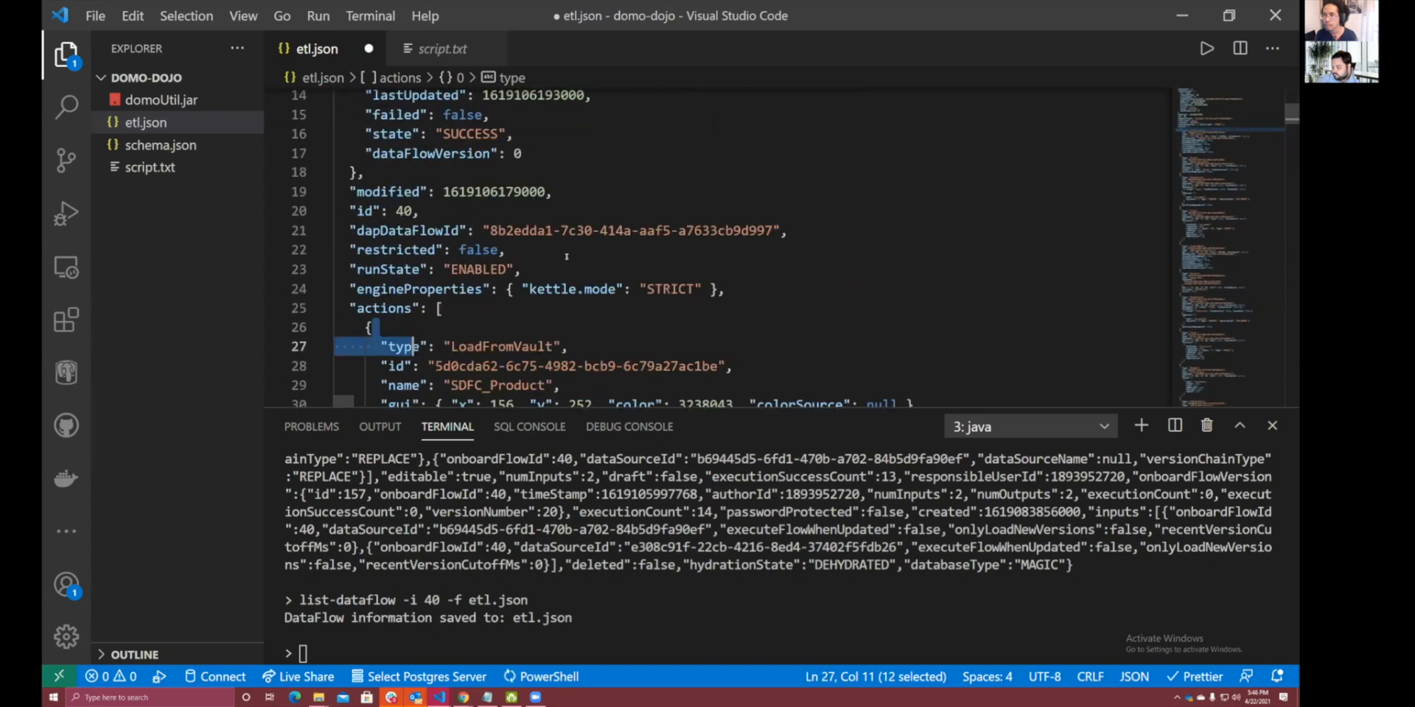
scroll(566, 248, down, 2)
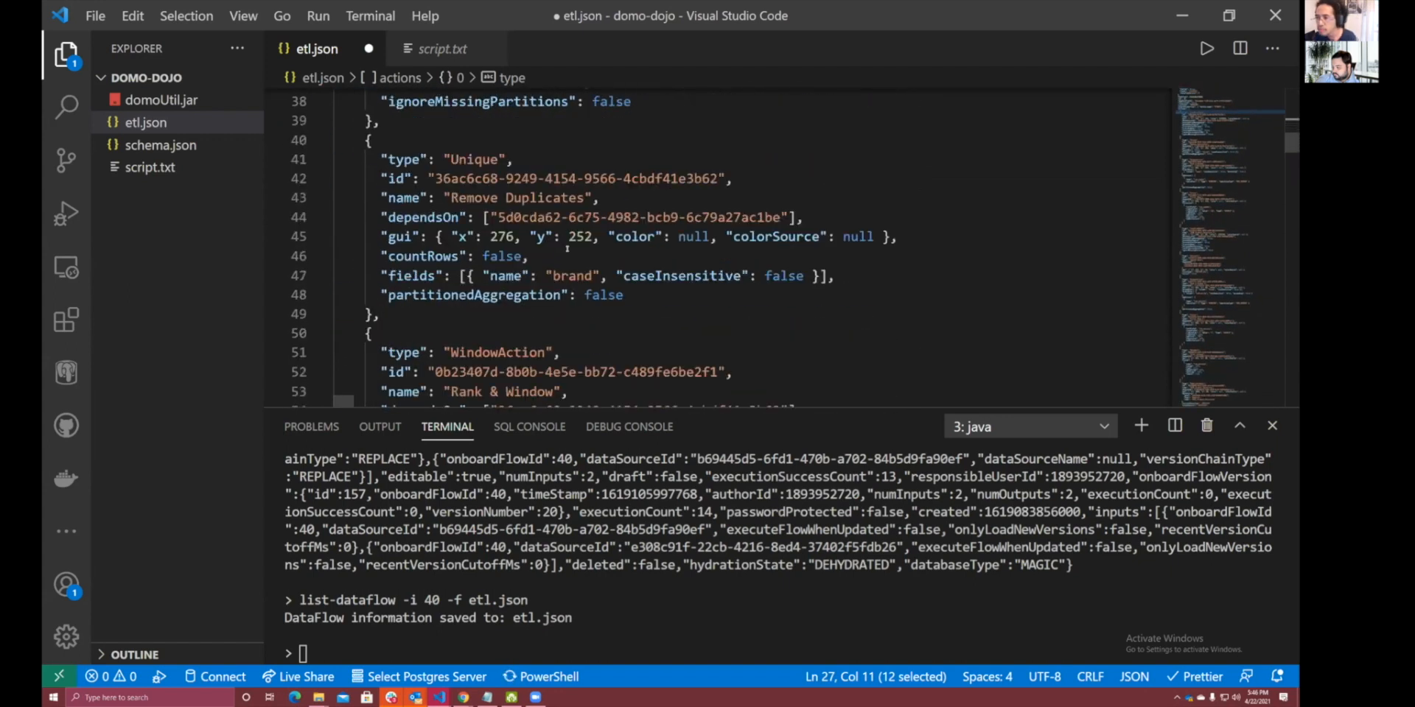
scroll(567, 246, up, 2)
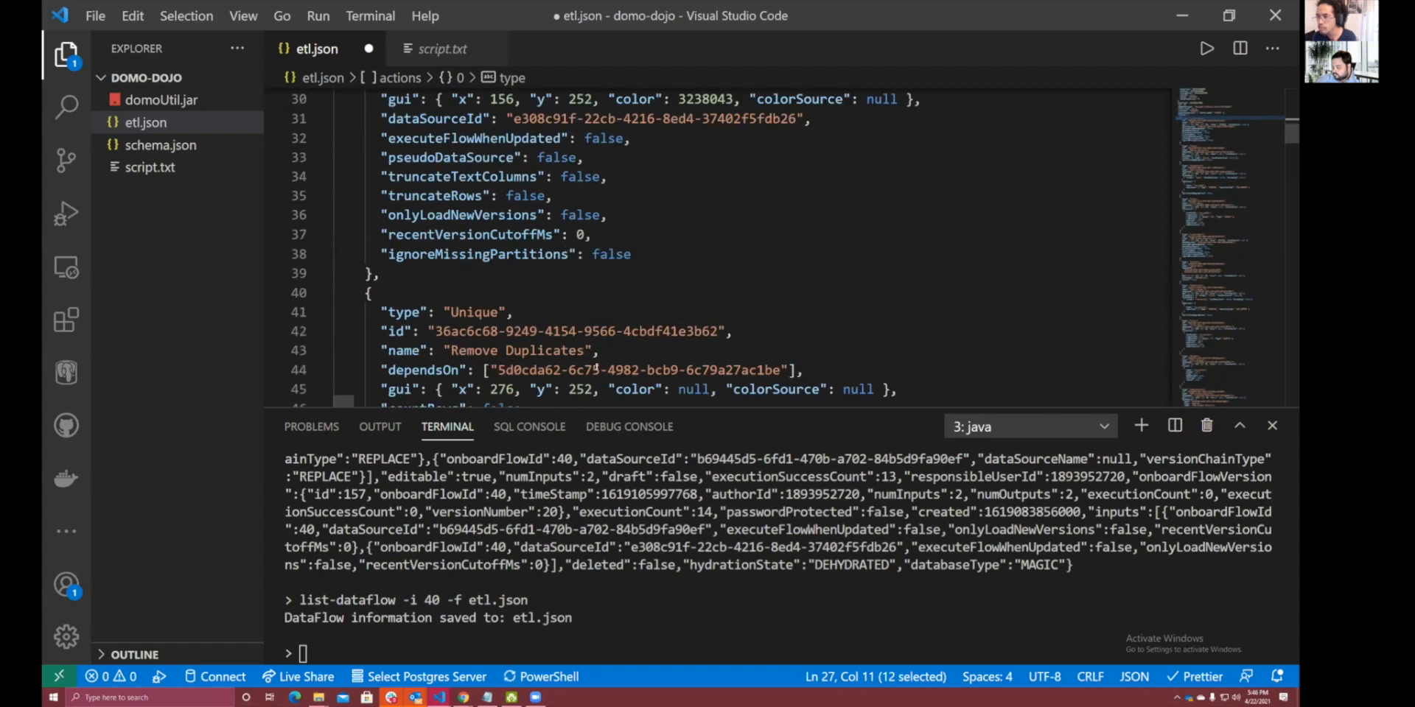
scroll(606, 342, down, 20)
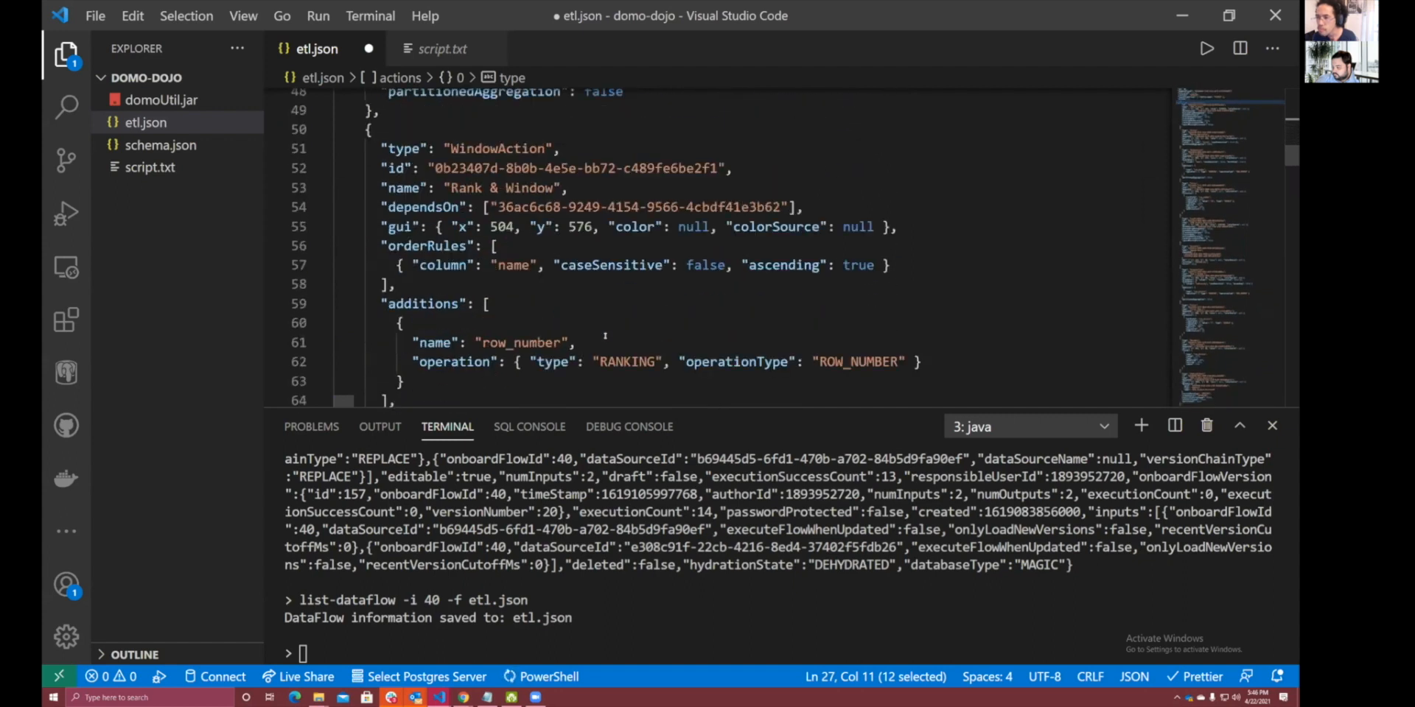
scroll(603, 329, down, 20)
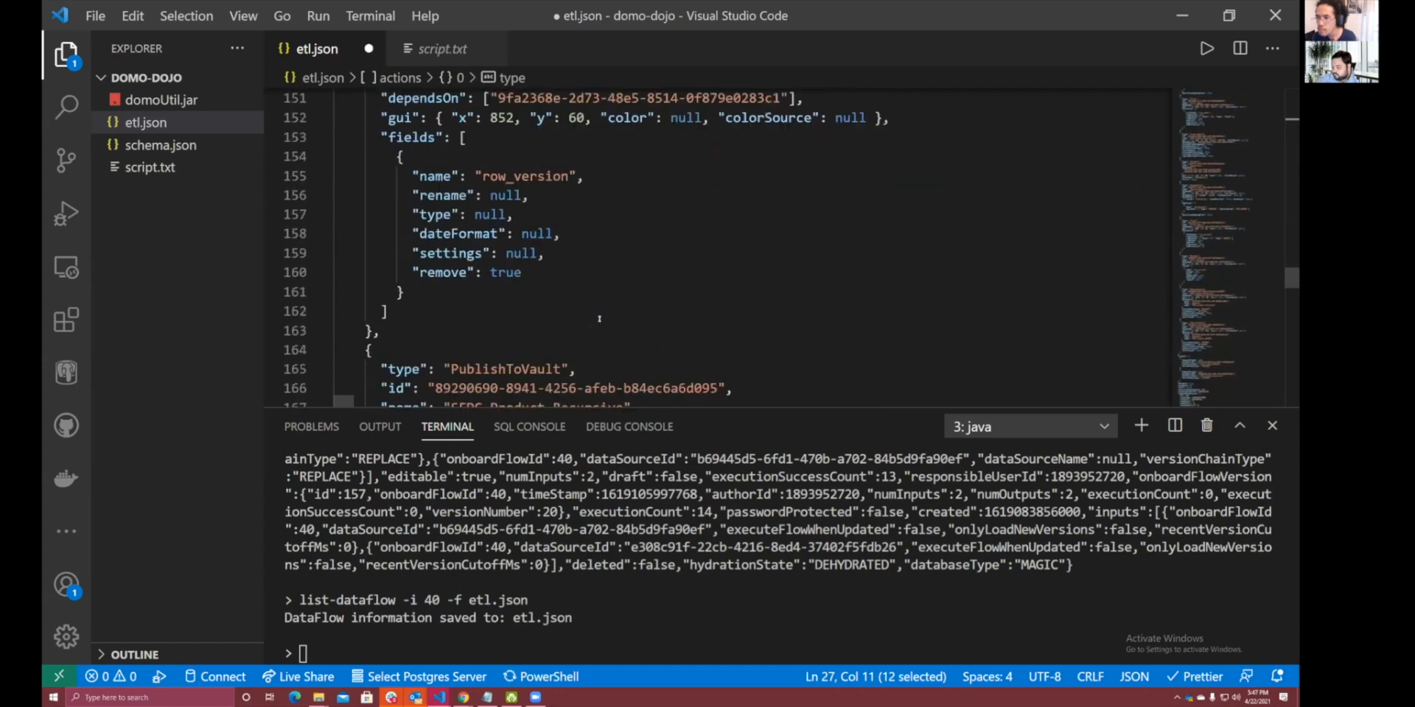
scroll(600, 318, down, 11)
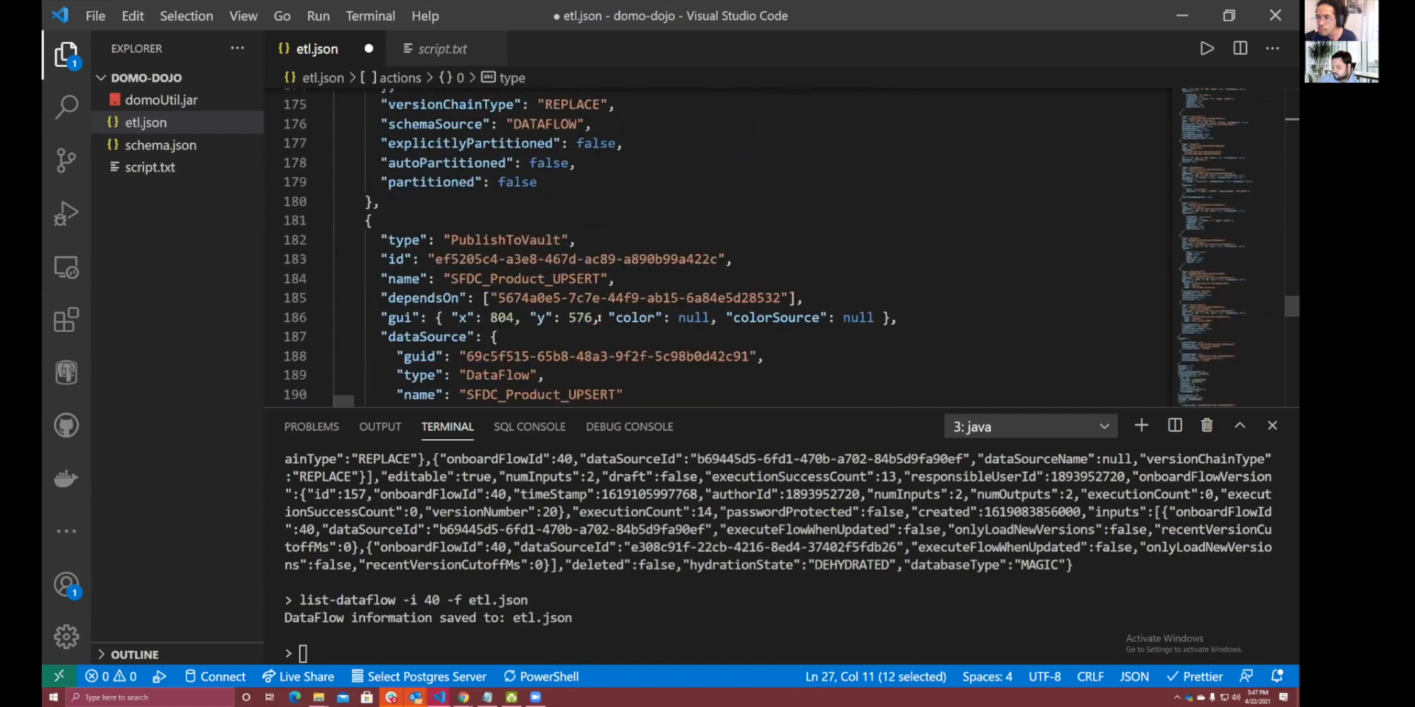
scroll(599, 318, down, 3)
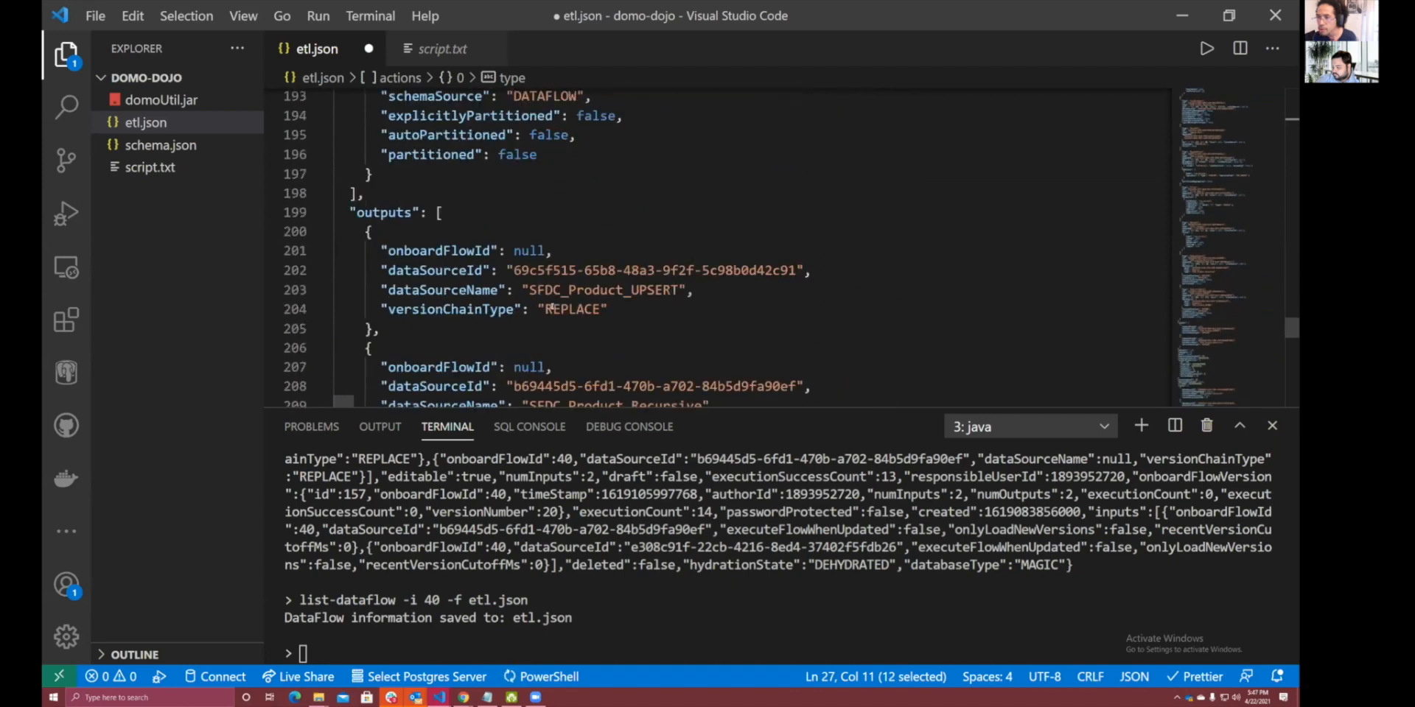
Set versionChainType to APPEND for the SFDC_Product_UPSERT entry in the outputs of etl.json and save the file.
drag(549, 308, 586, 309)
scroll(630, 311, down, 3)
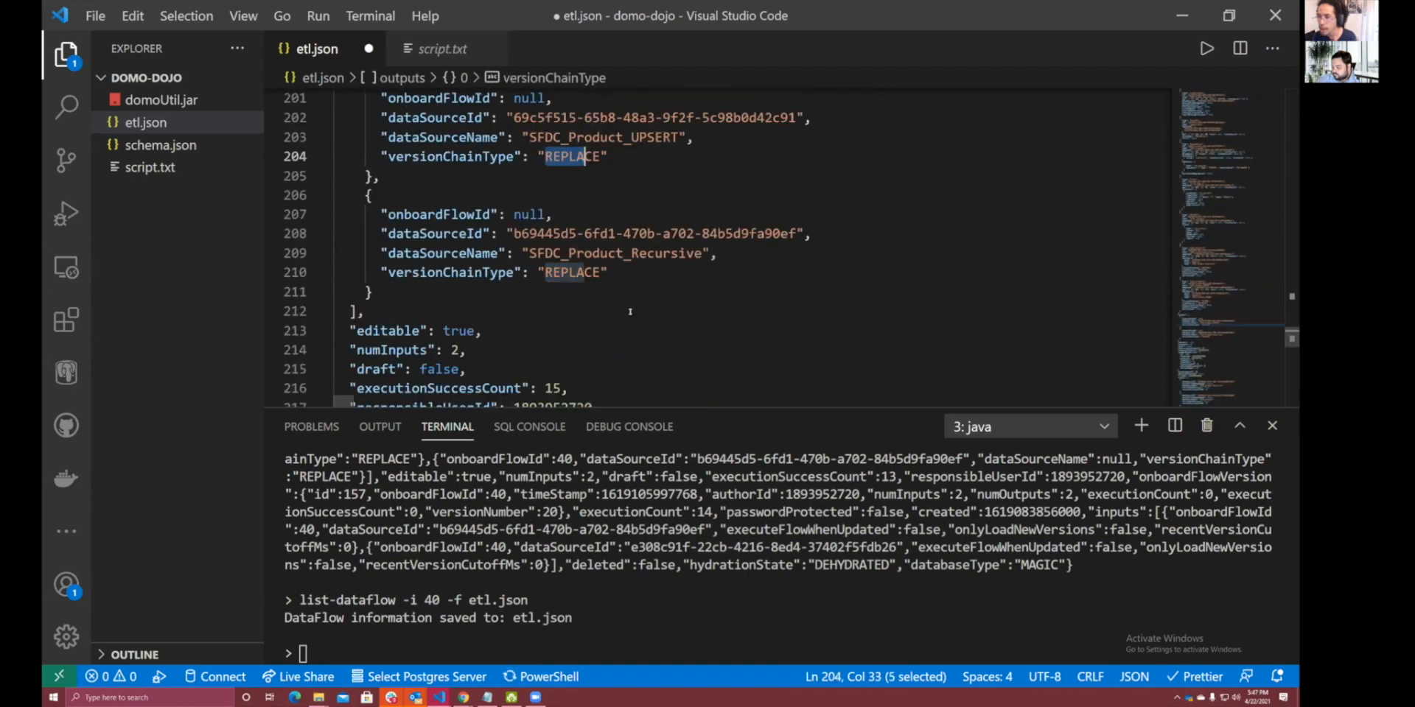
double_click(568, 160)
scroll(567, 160, up, 2)
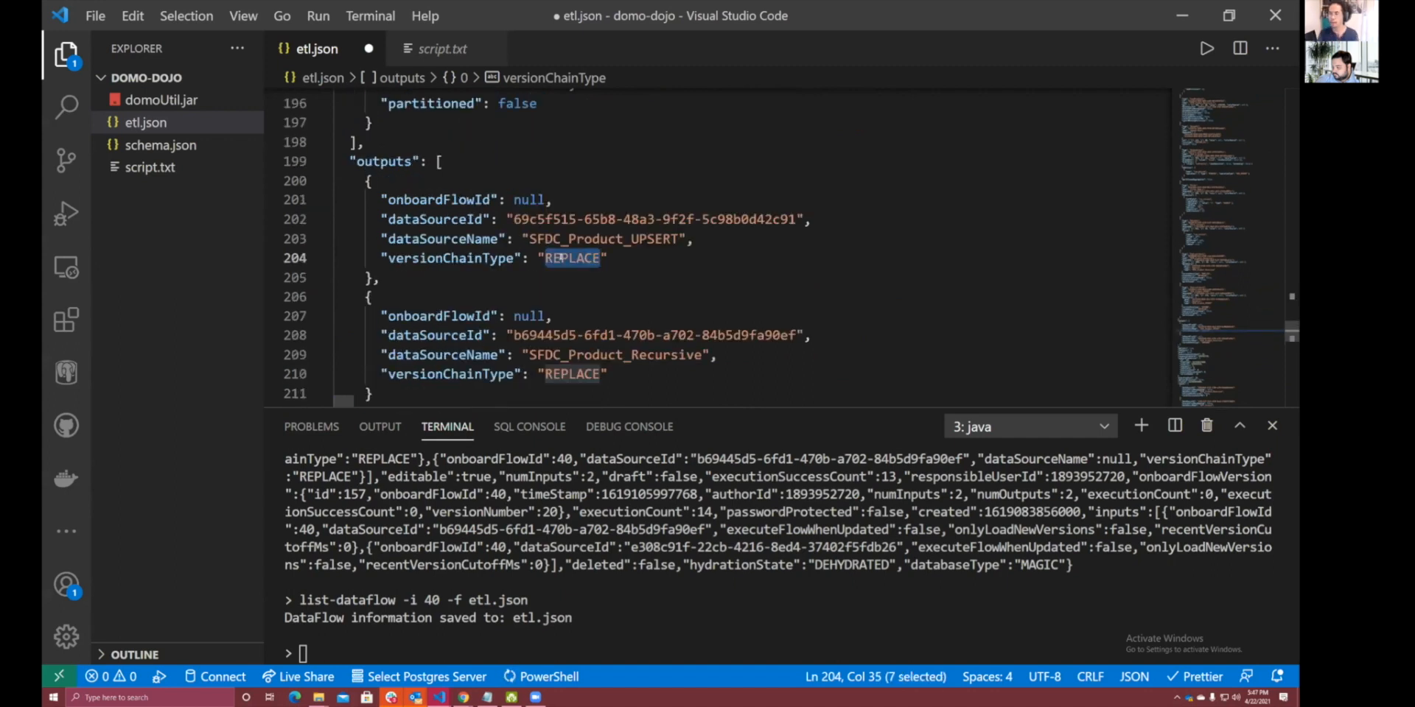
text(APPEND)
key(ctrl+s)
Push the edited definition to the dataflow by running set-dataflow-properties -i 40 -d etl.json in the terminal.
click(477, 638)
text(set-dataflow-properties -i 40 -d etl.json)
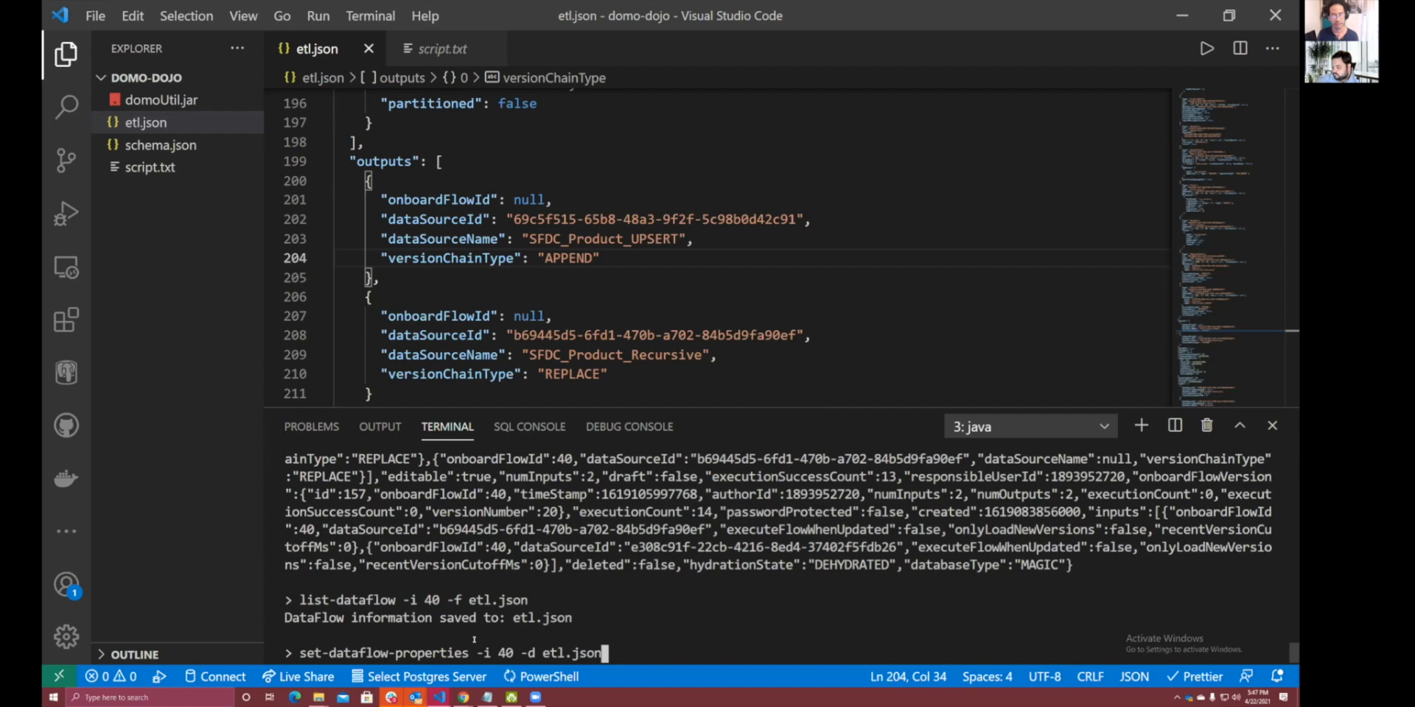
key(Return)
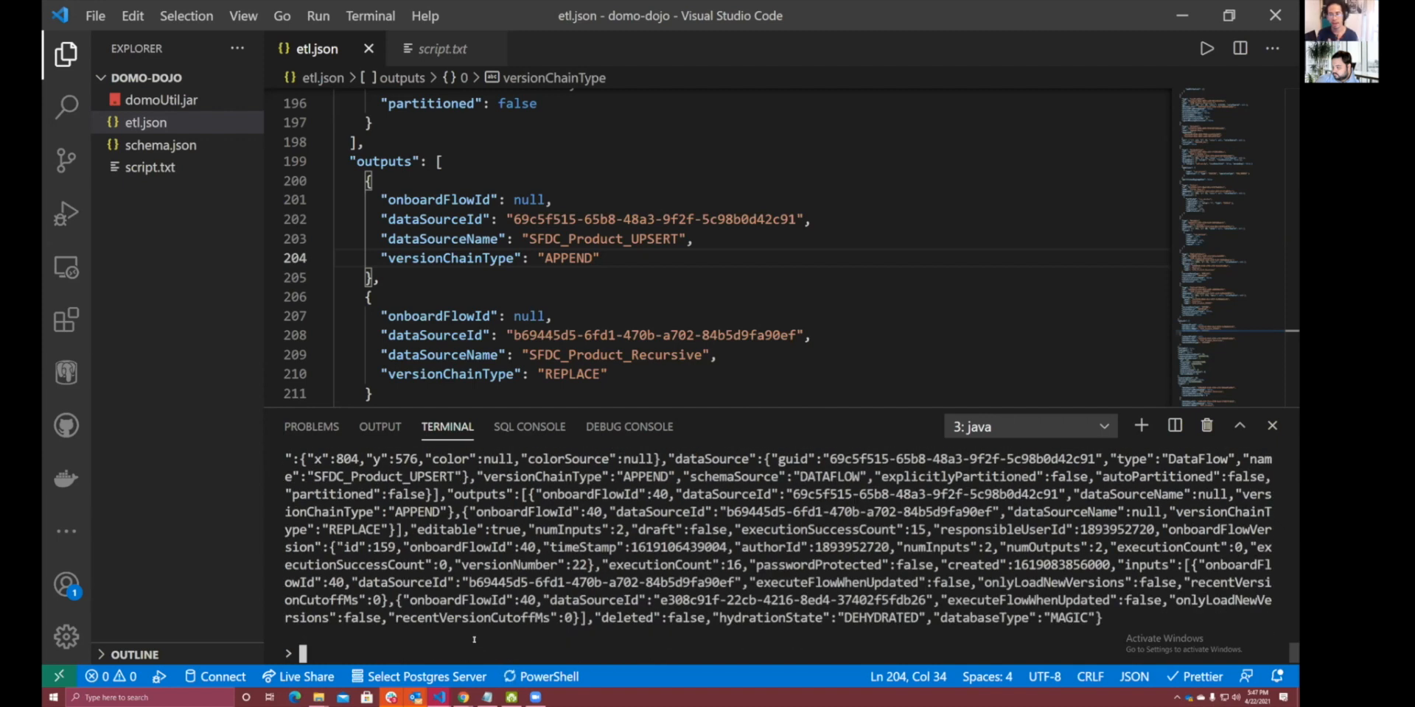
Switch to Domo in the browser, refresh the test_upsert dataflow page and run the dataflow.
key(alt+Tab)
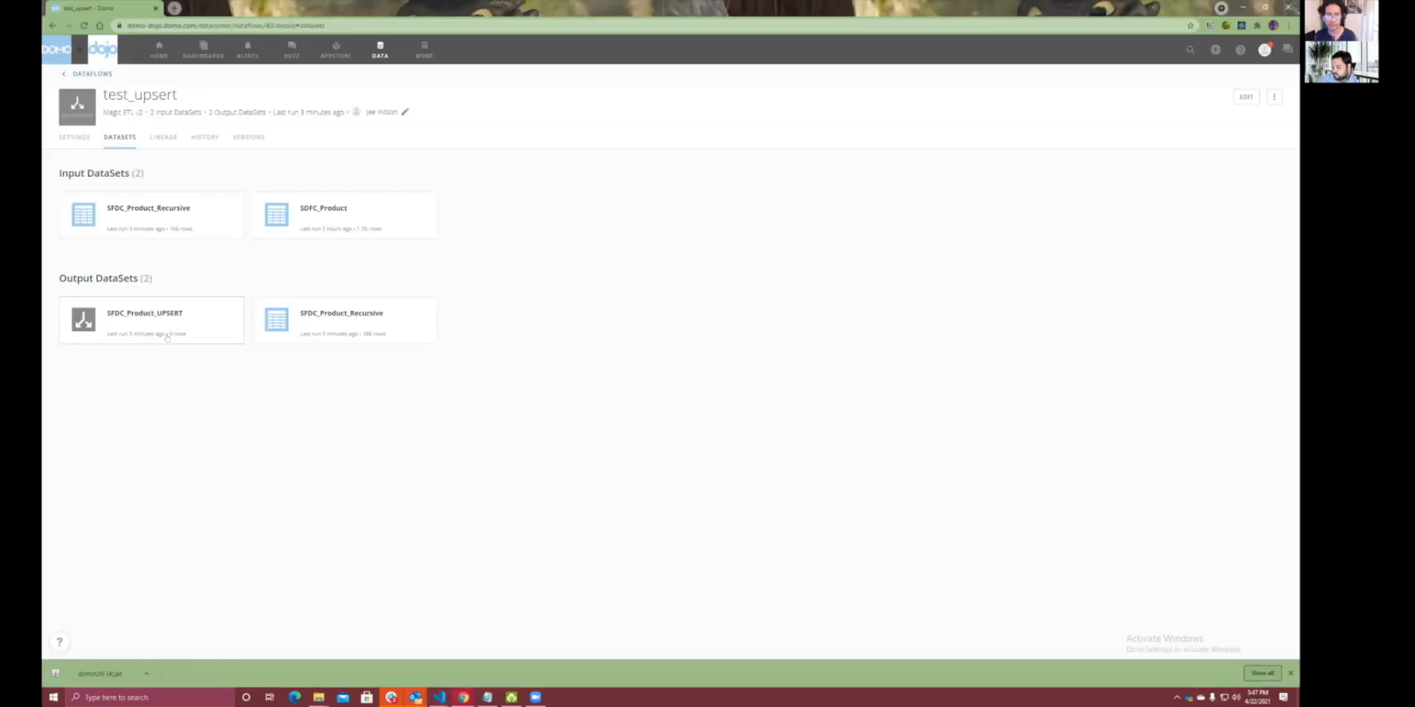
key(F5)
click(1274, 97)
click(1105, 178)
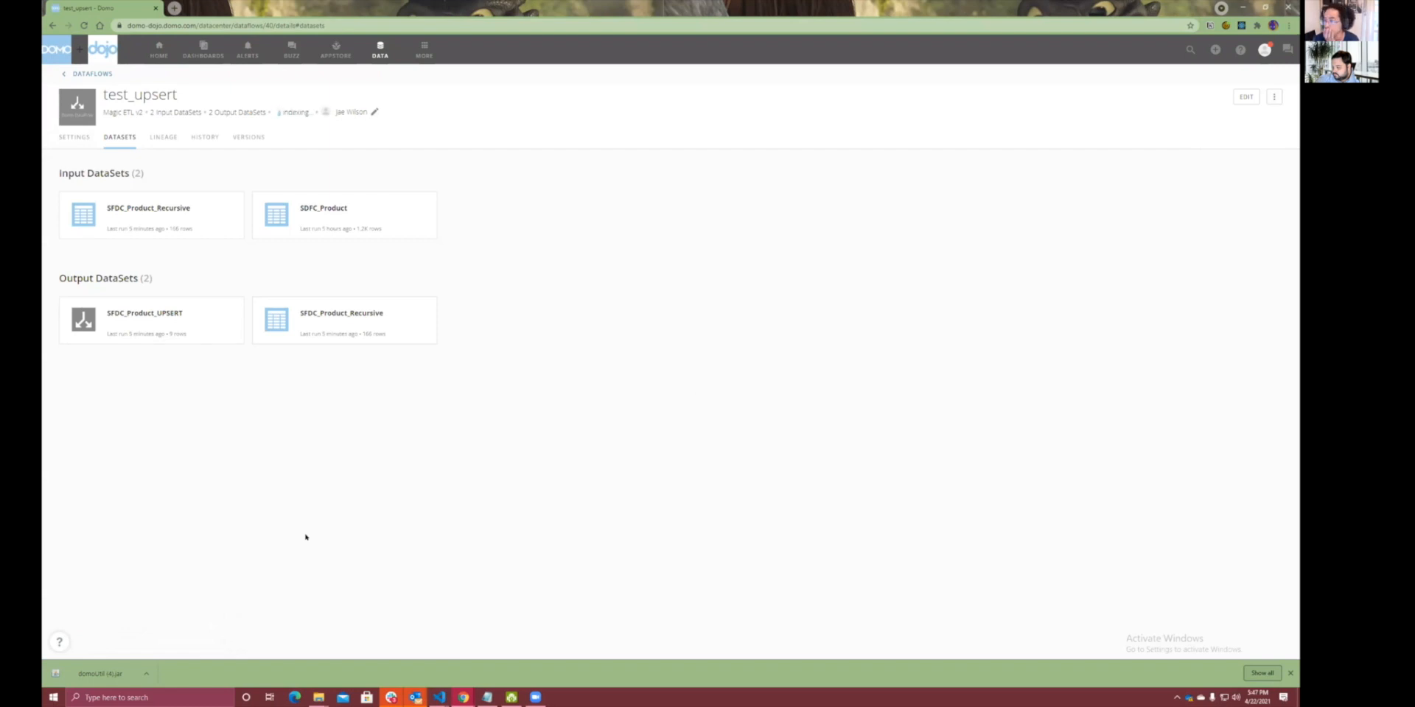
Reload the dataflow page and view the data table of the SFDC_Product_UPSERT output dataset.
key(F5)
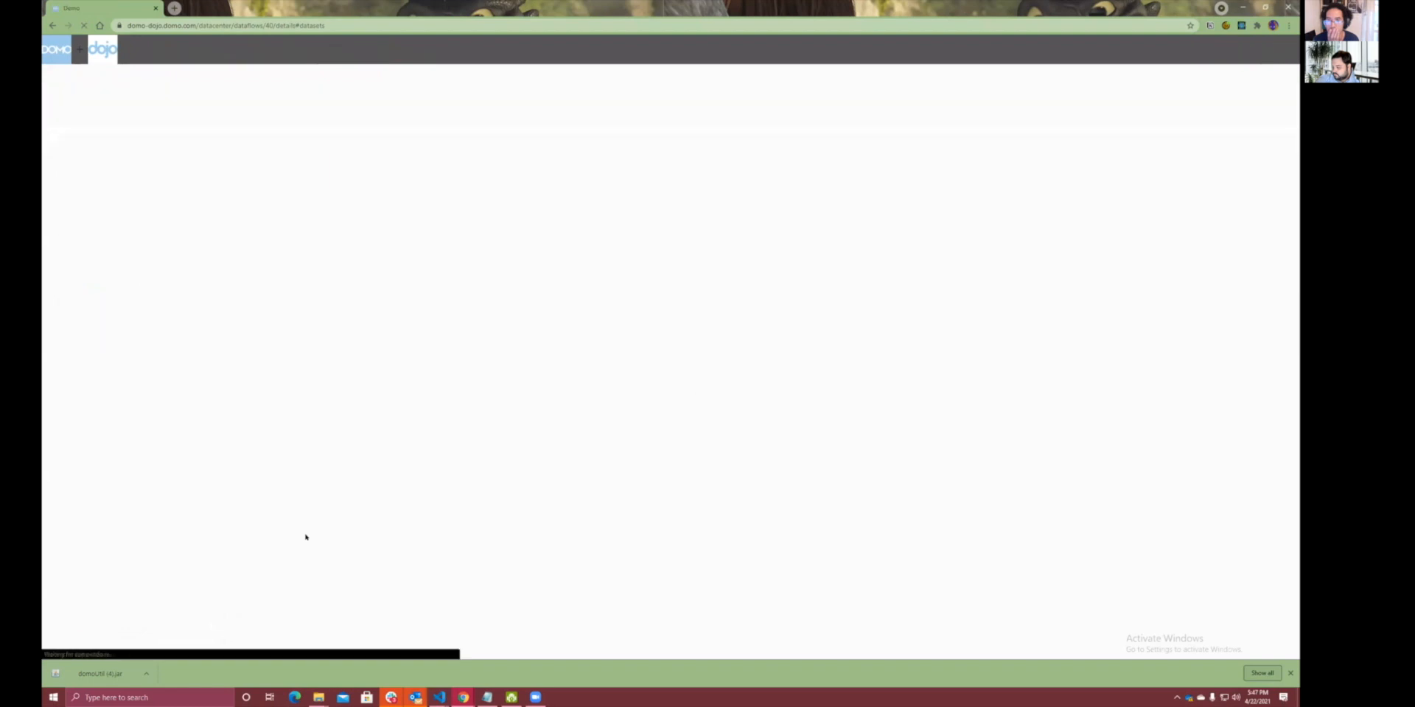
click(182, 326)
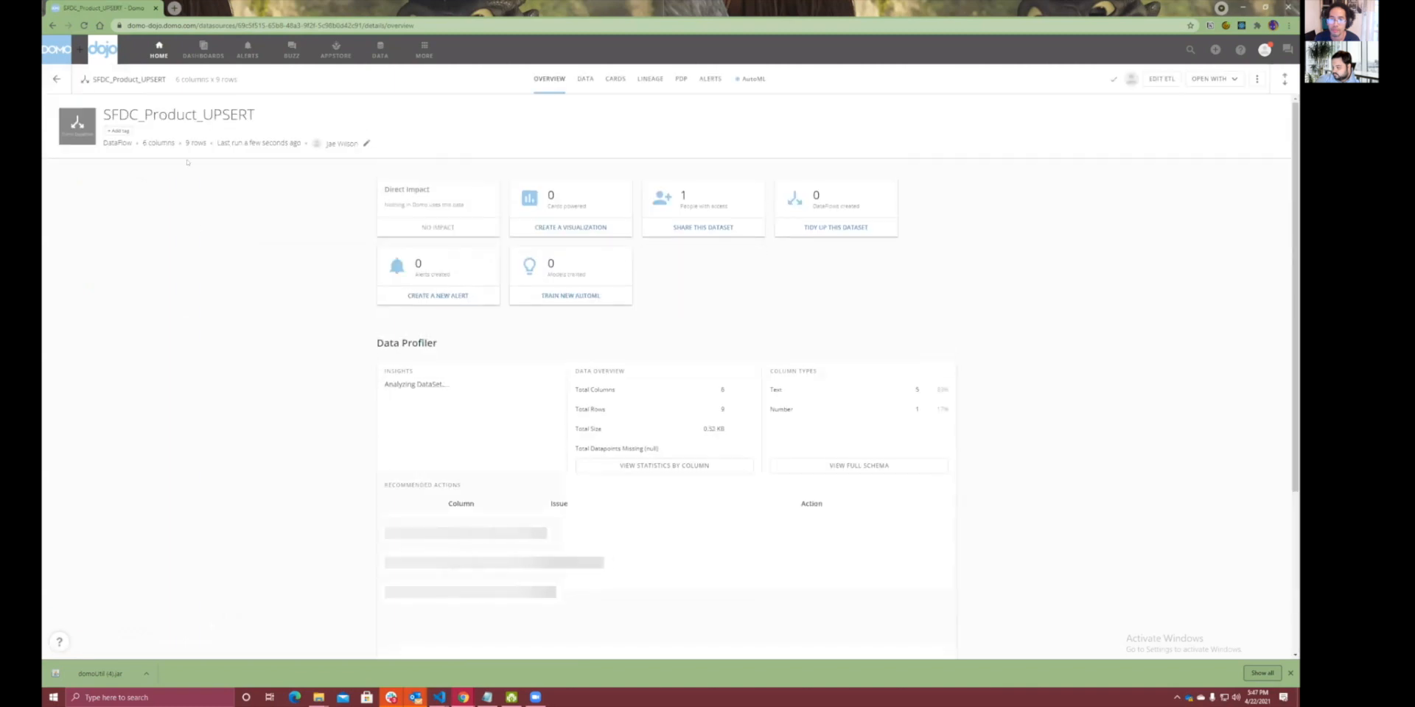
click(585, 79)
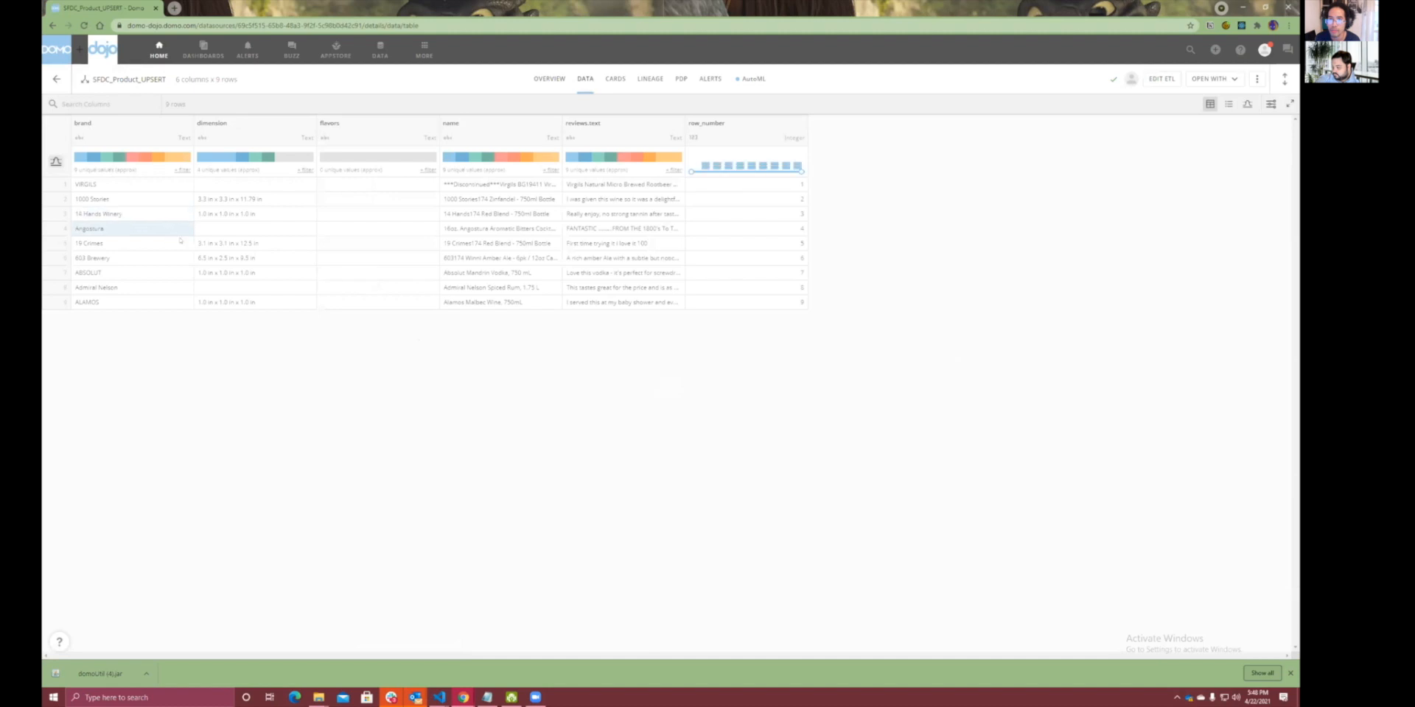
Switch to Visual Studio Code and check the versionChainType values of SFDC_Product_UPSERT in the outputs and the PublishToVault action.
key(alt+Tab)
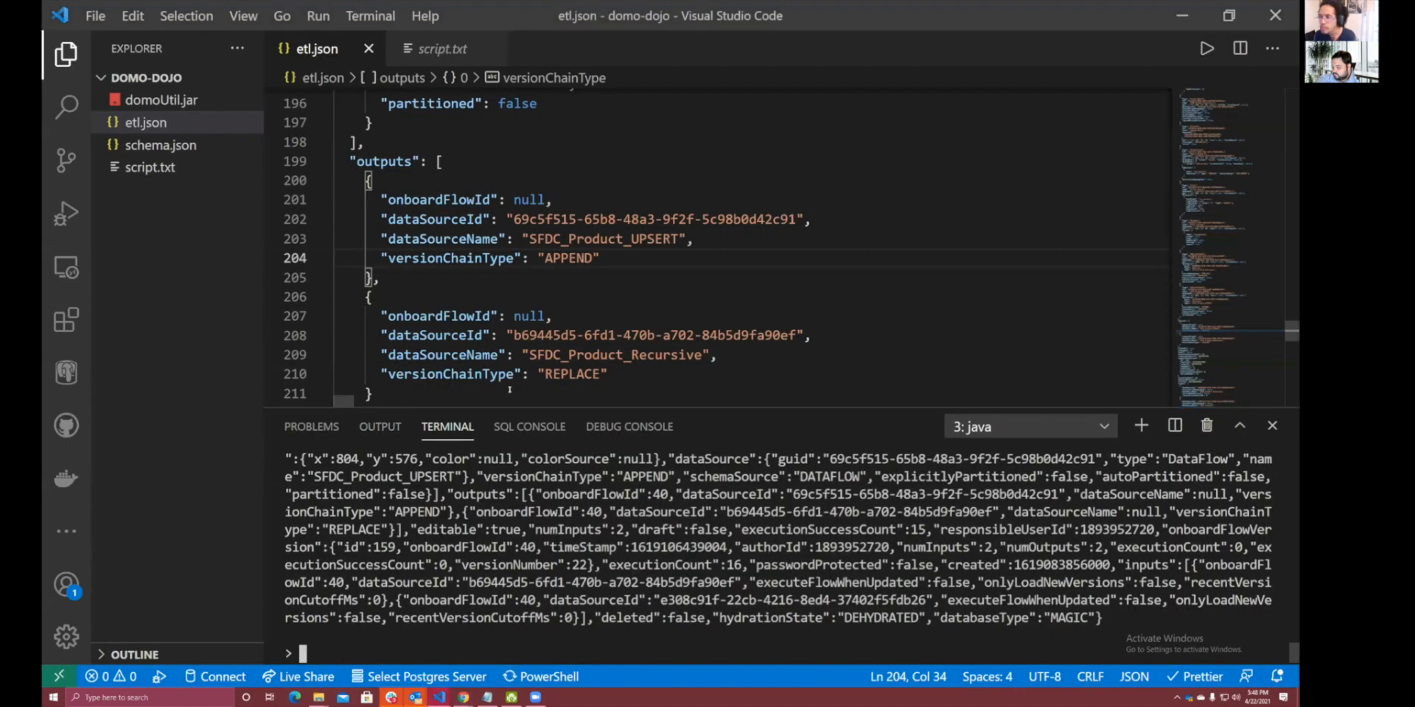
double_click(560, 254)
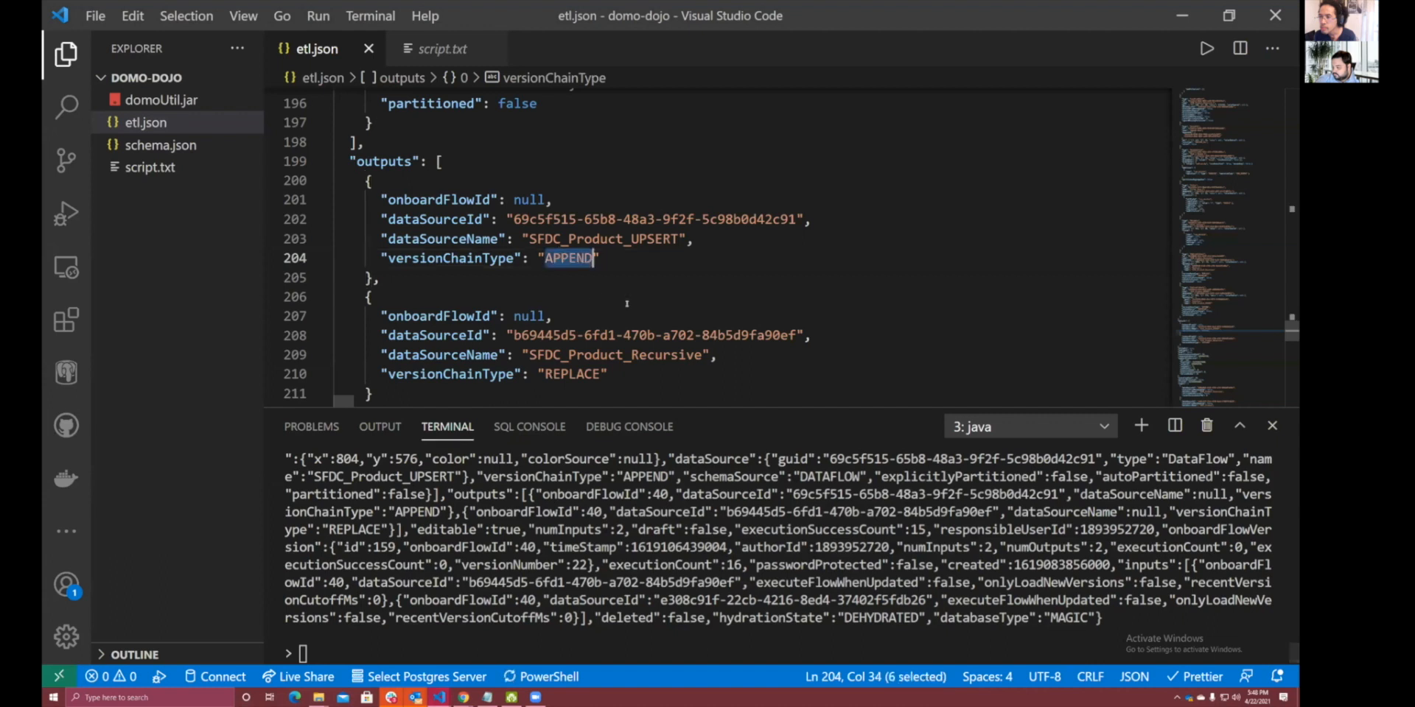
scroll(572, 210, up, 4)
double_click(567, 230)
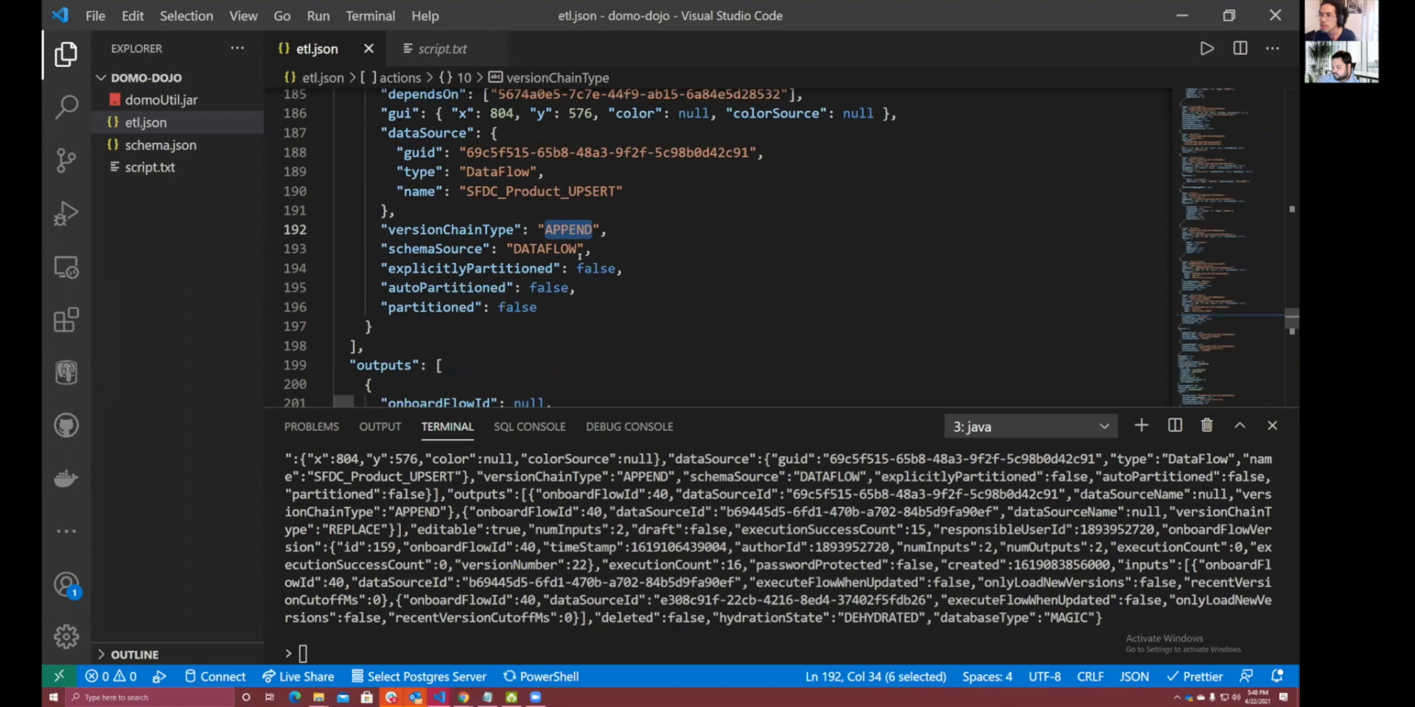
scroll(670, 295, up, 1)
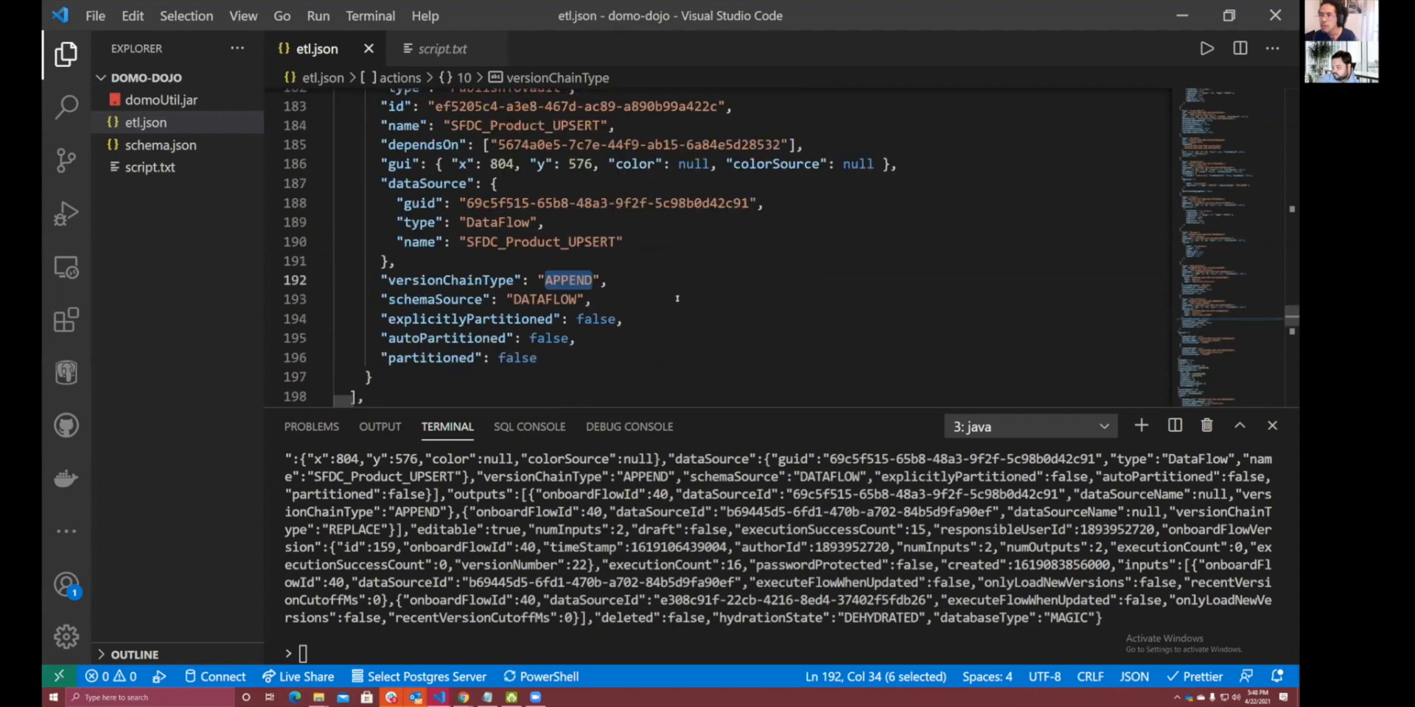
scroll(677, 297, up, 1)
scroll(677, 298, up, 1)
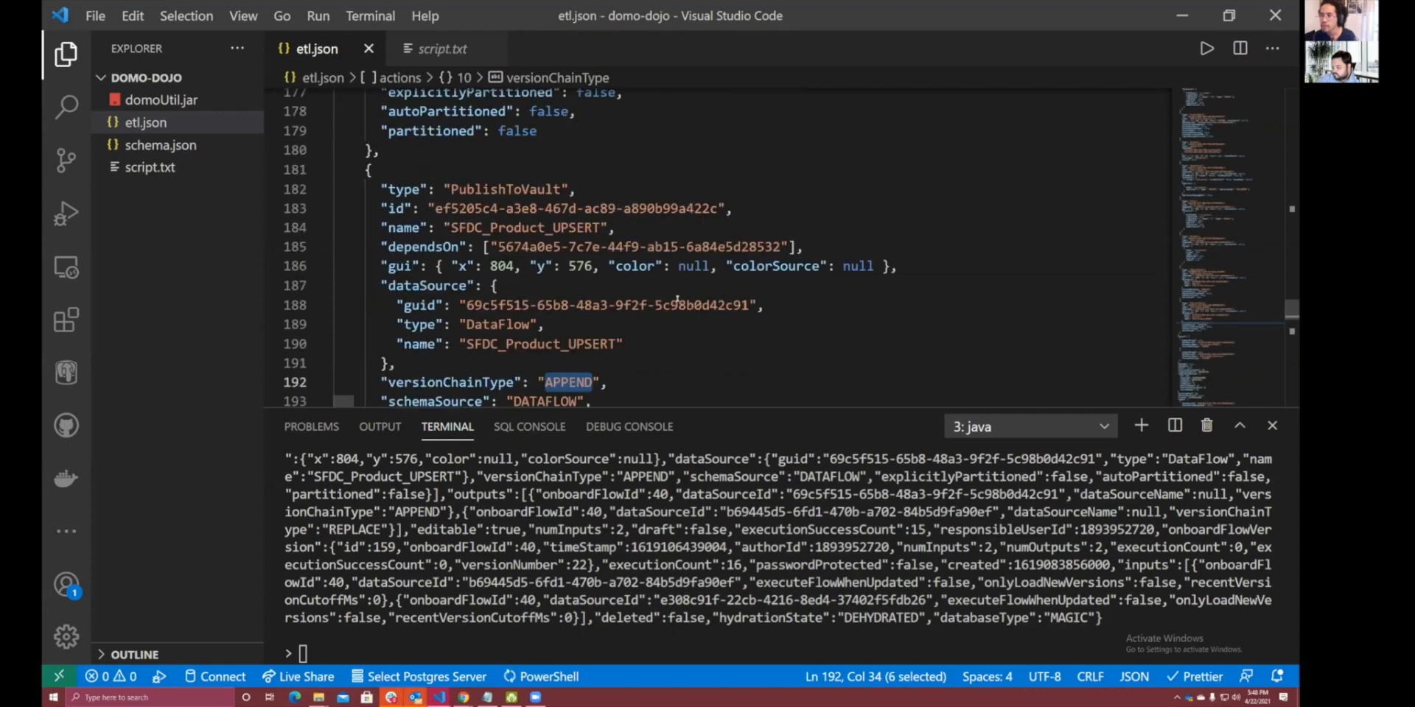
Rerun the last set-dataflow-properties command to submit etl.json to dataflow 40 again.
click(468, 652)
key(Up)
key(Return)
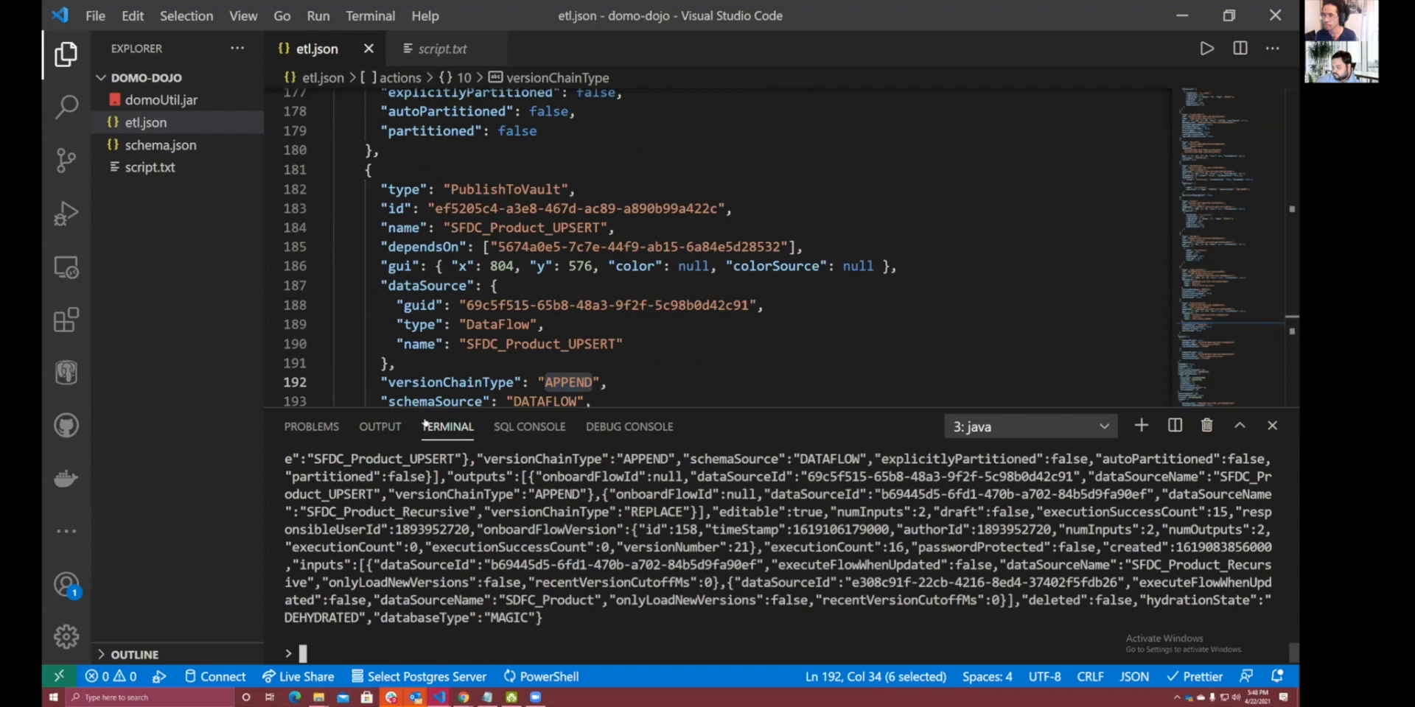
click(396, 363)
key(Up)
key(Return)
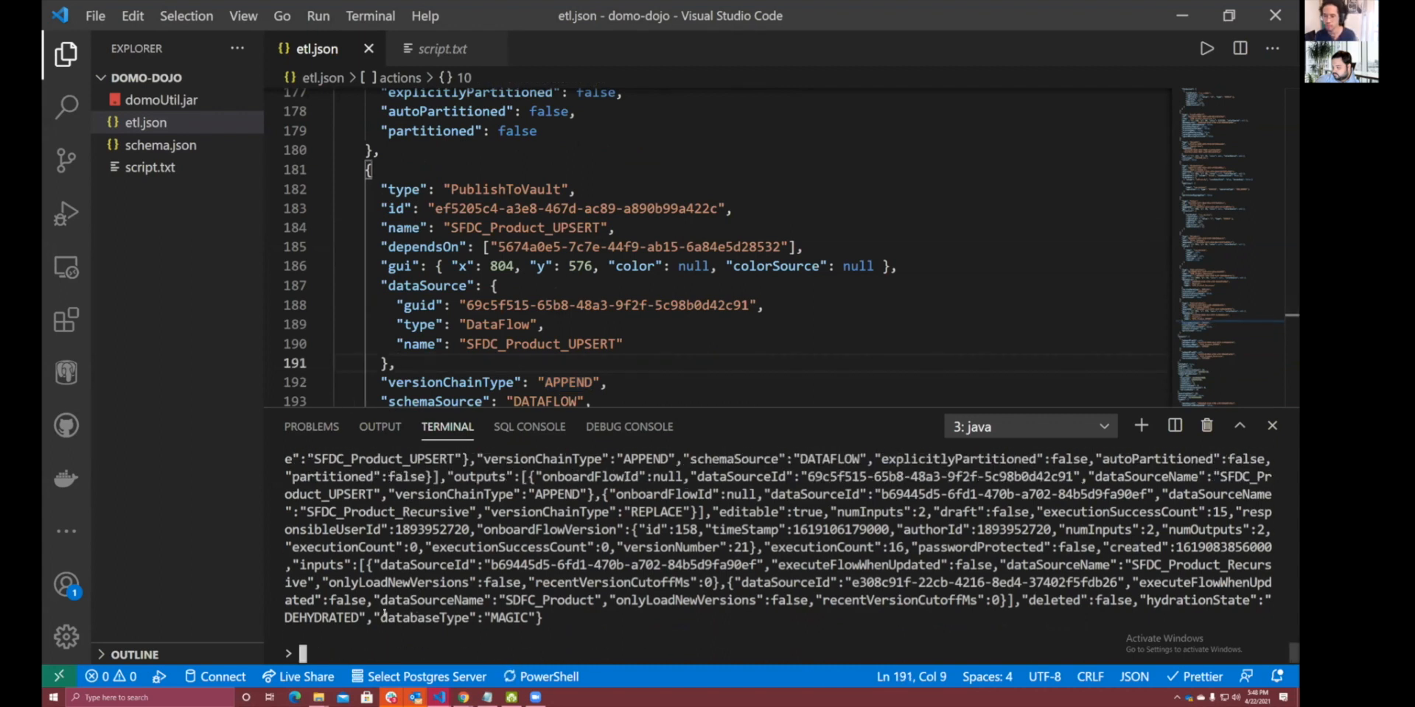
Switch to Domo, go from the SFDC_Product_UPSERT dataset to the test_upsert dataflow and run it again.
key(alt+Tab)
key(alt+Tab)
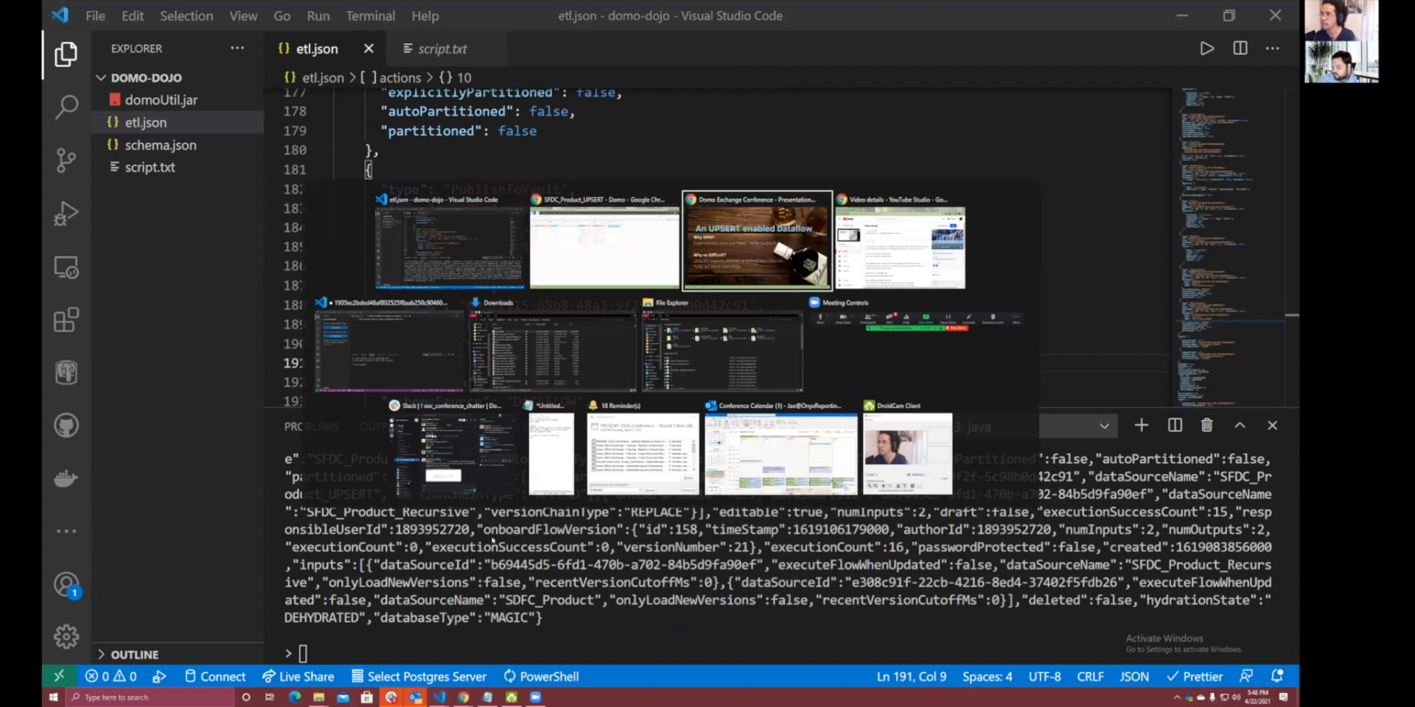
key(alt+shift+Tab)
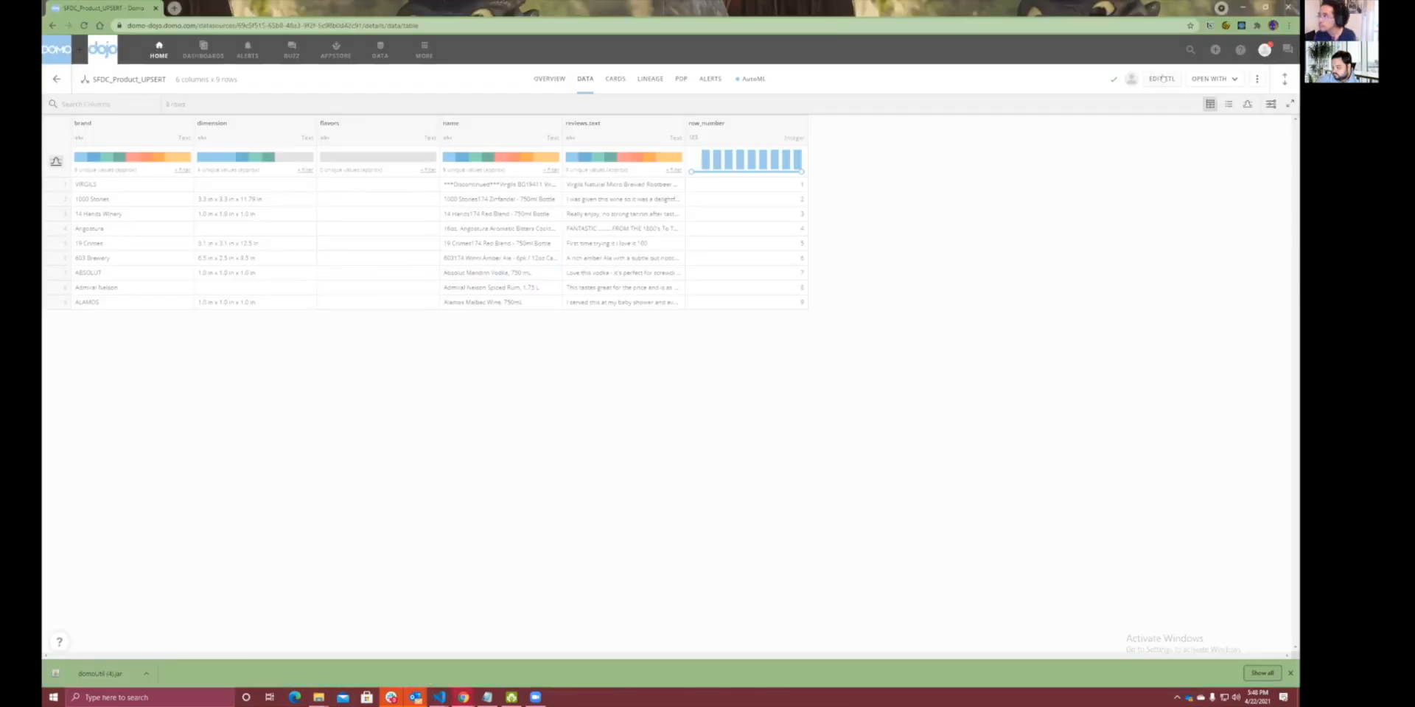
click(1257, 79)
click(1209, 112)
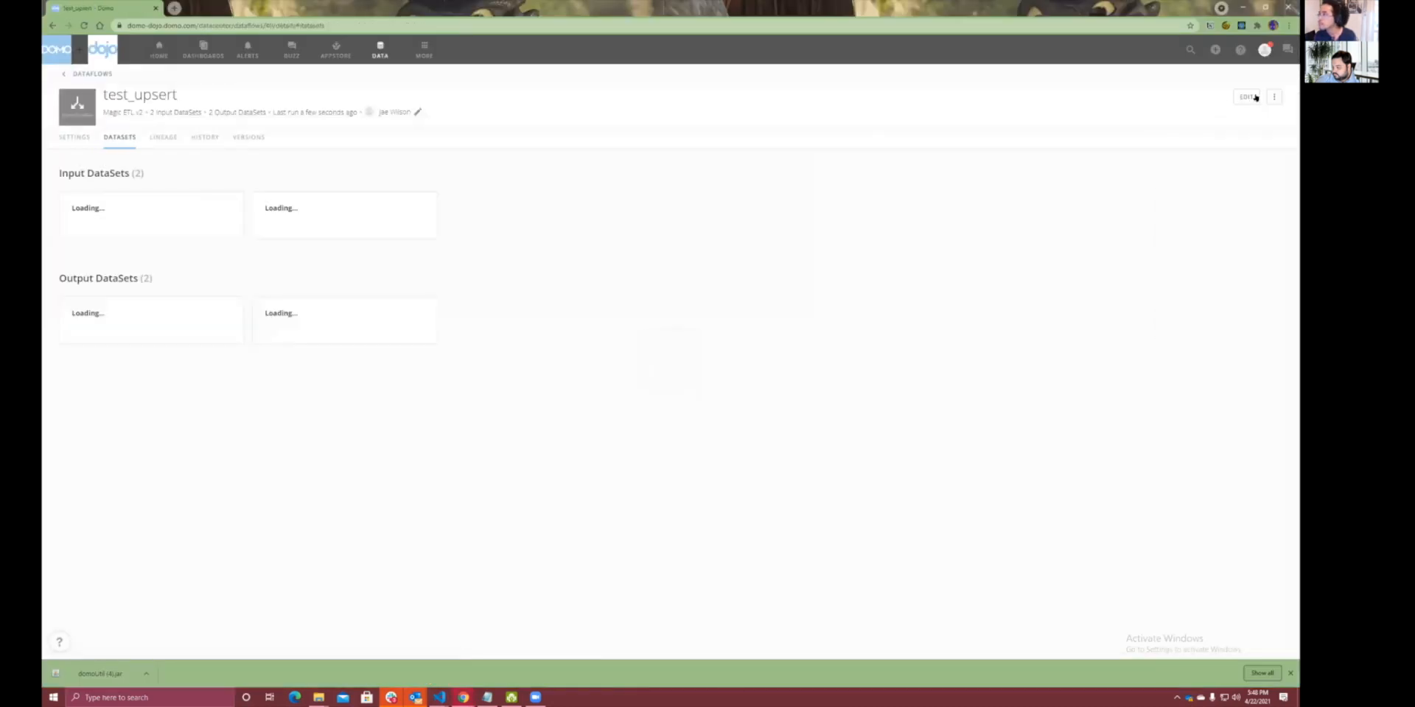
click(1274, 96)
click(621, 250)
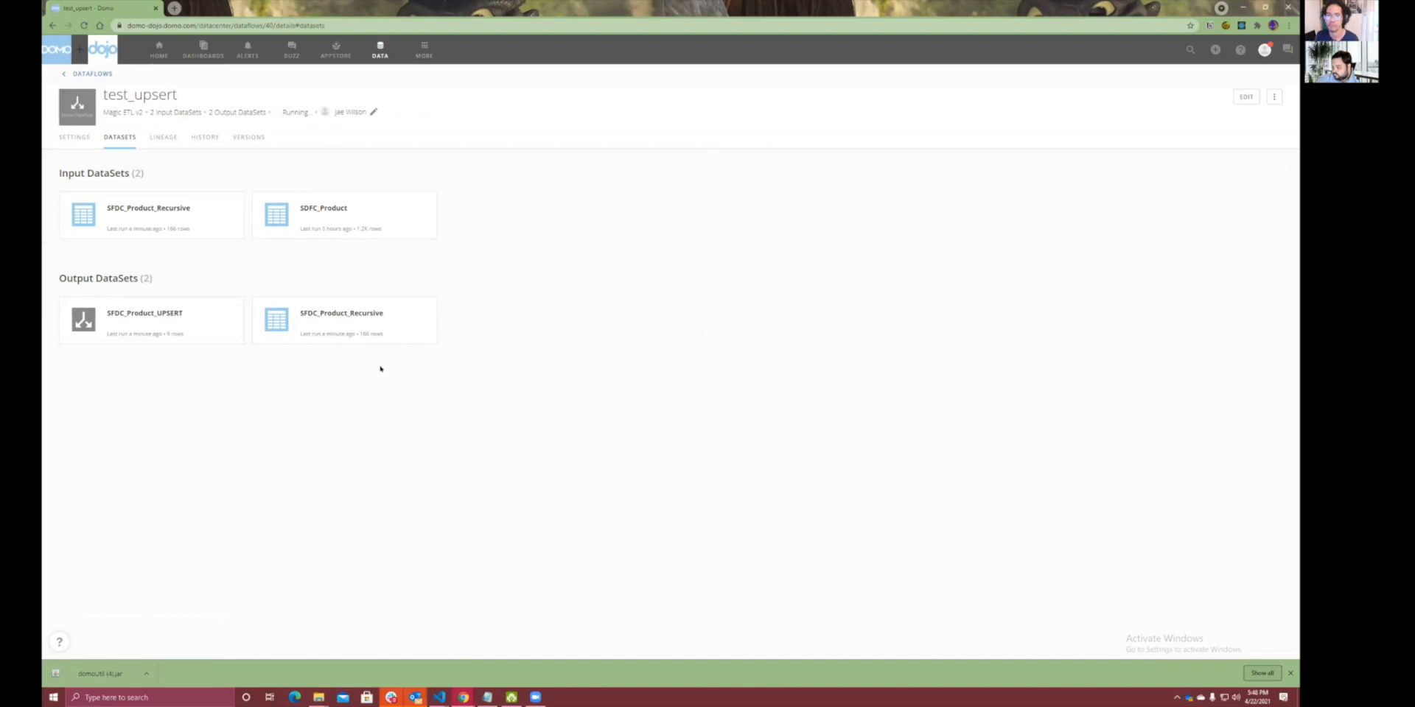
Refresh the dataflow page, open the SFDC_Product_UPSERT output data and highlight its row count.
key(F5)
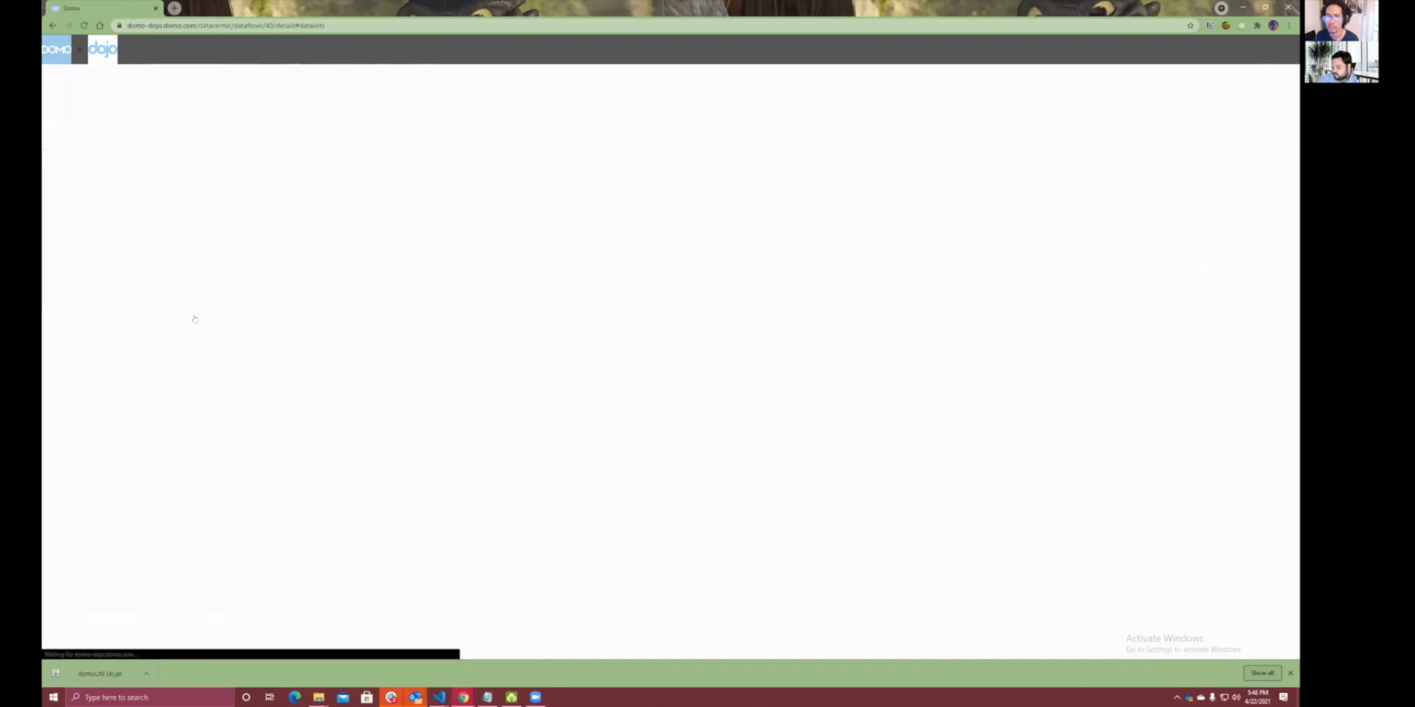
click(194, 318)
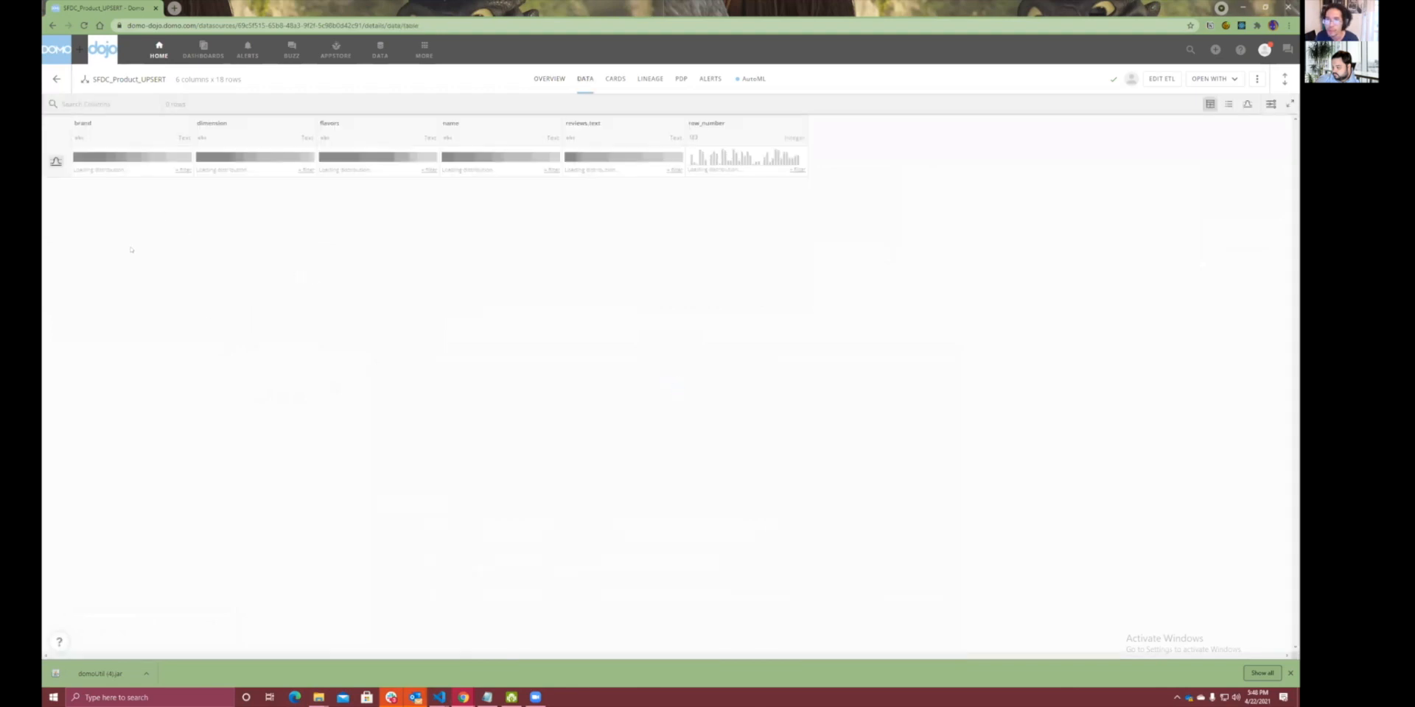
drag(218, 79, 234, 80)
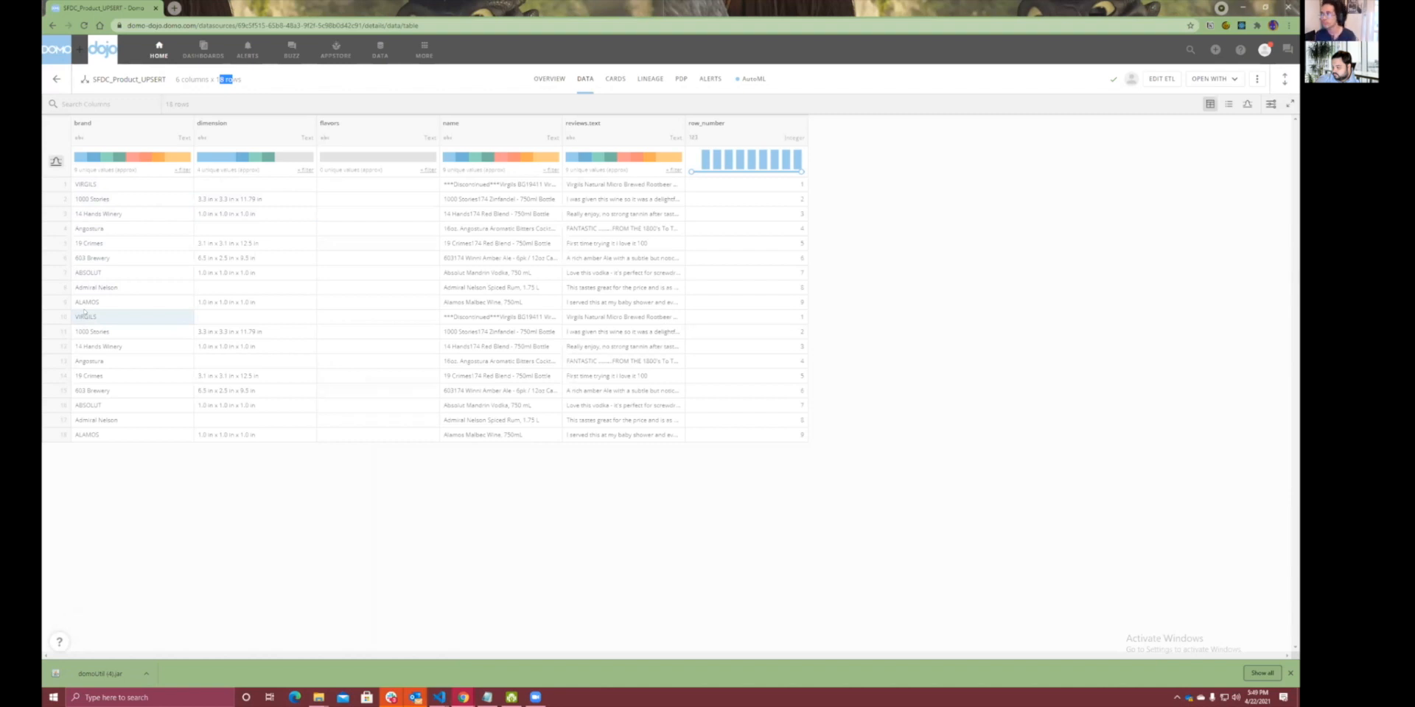
Edit the ETL and replace the row_number rule in the Filter Rows tile with the formula rule false.
click(1161, 79)
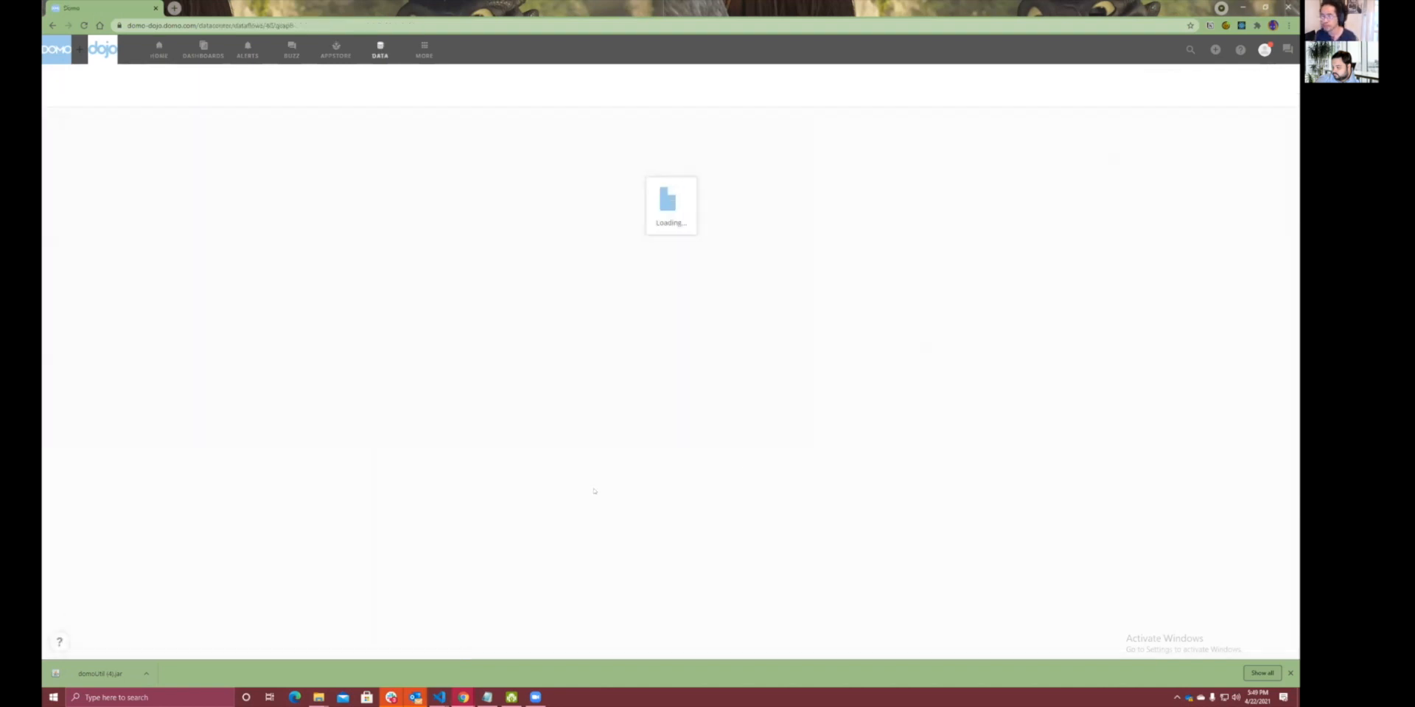
click(527, 423)
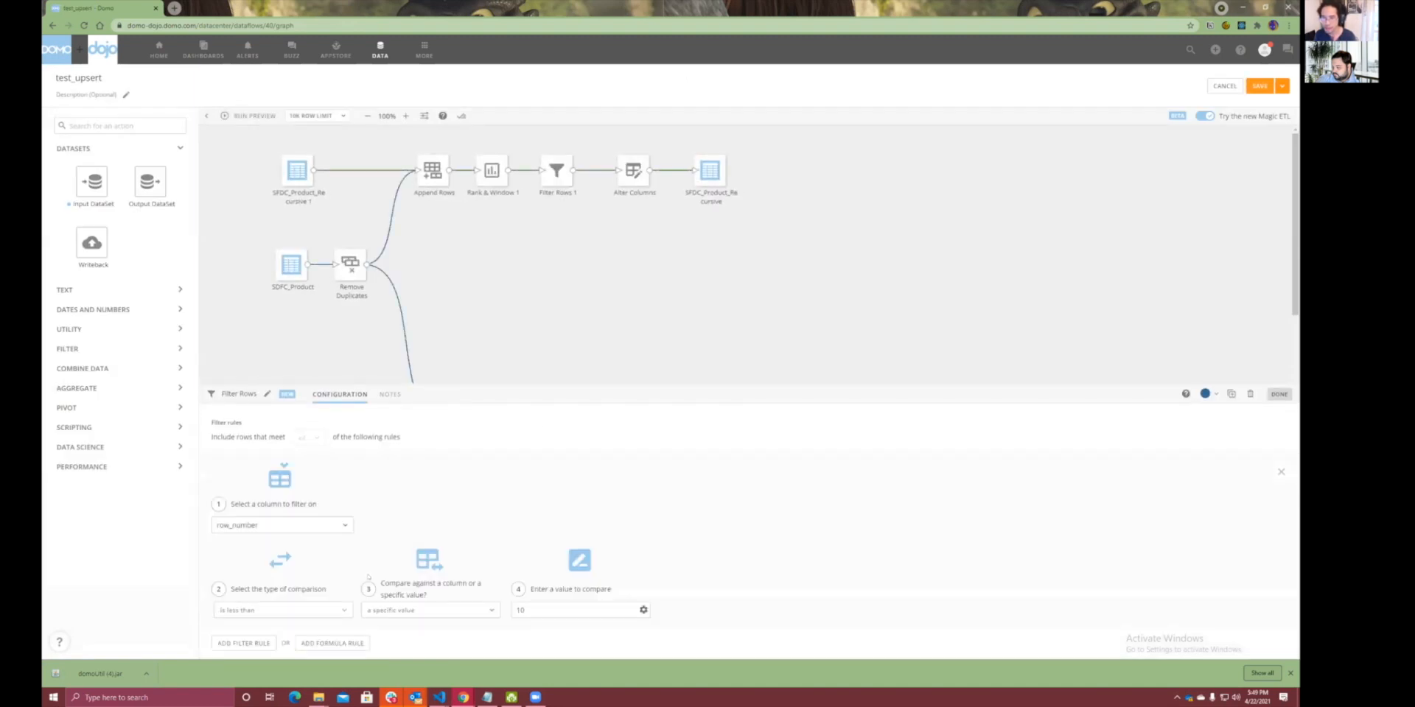
click(1281, 473)
click(332, 458)
text(false)
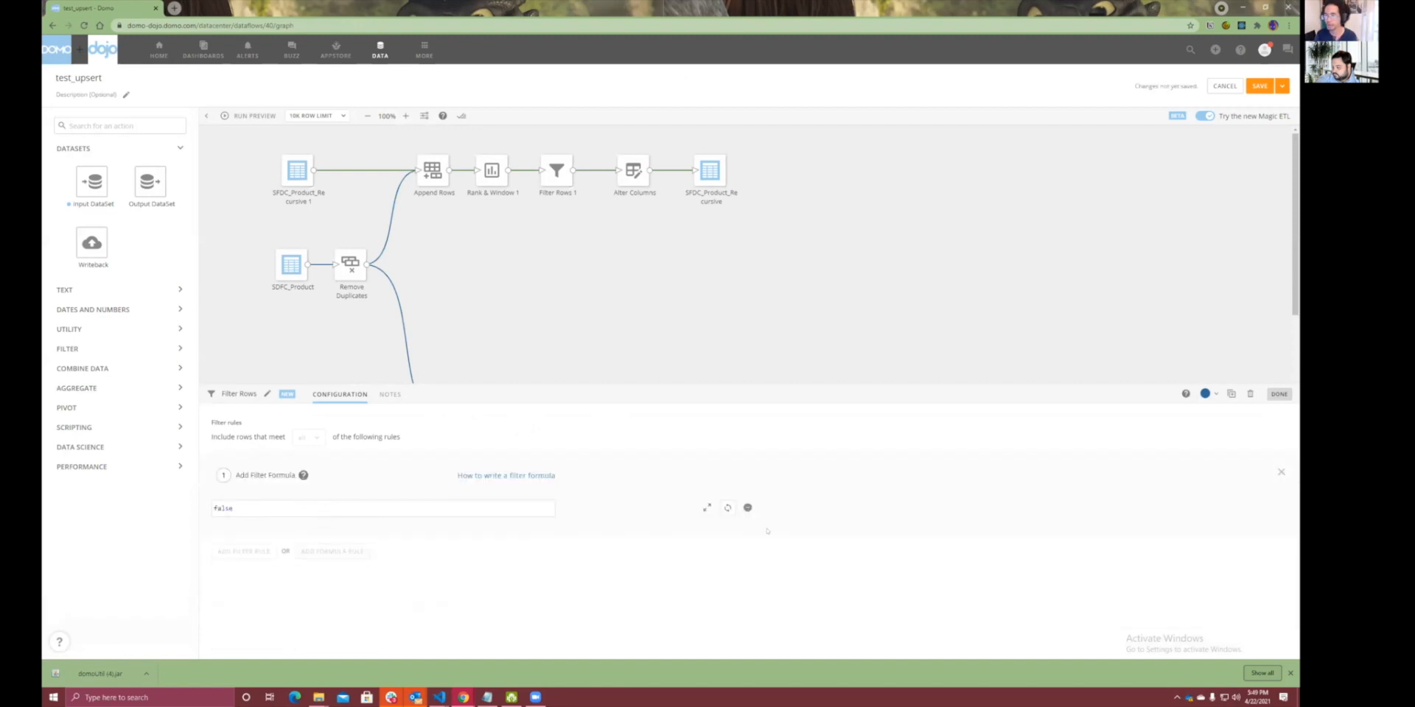
key(Return)
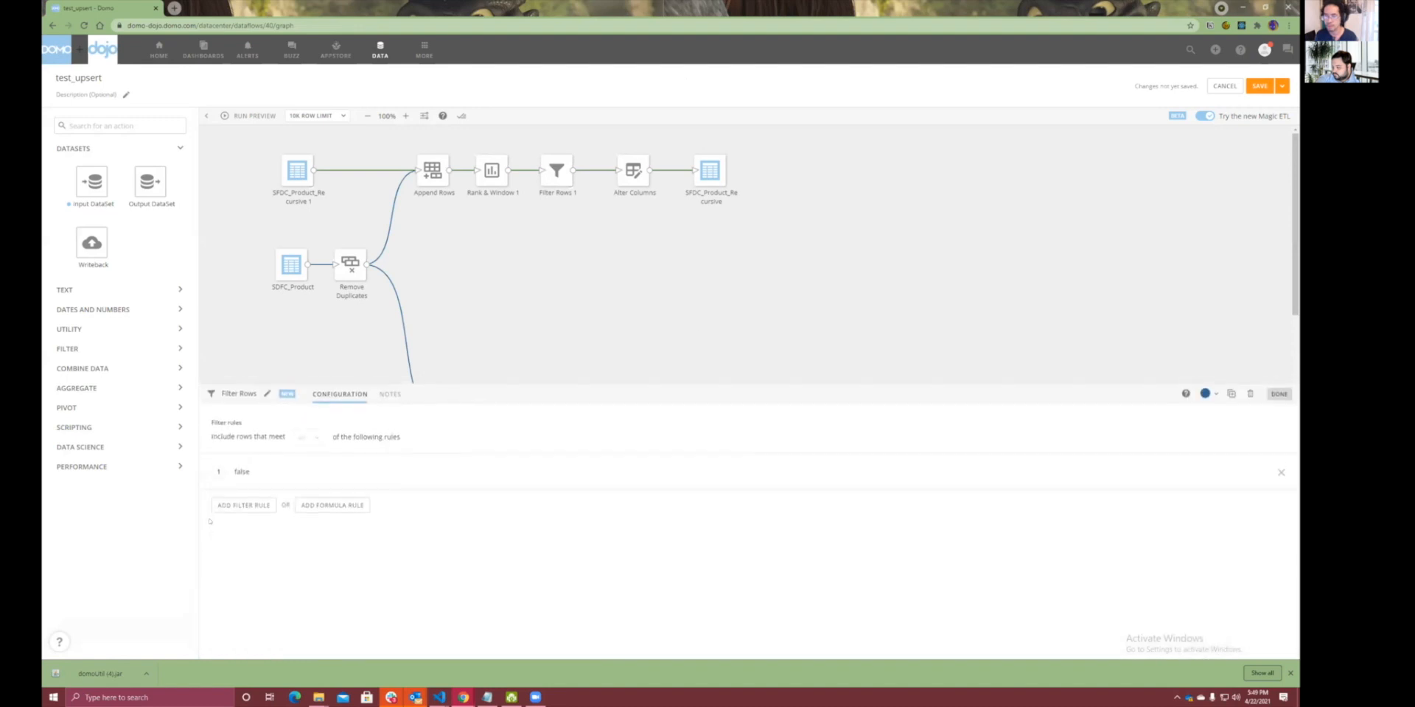
Close the filter configuration, save and run the test_upsert dataflow, and refresh its datasets page.
click(1279, 394)
click(1281, 85)
click(1258, 111)
click(889, 407)
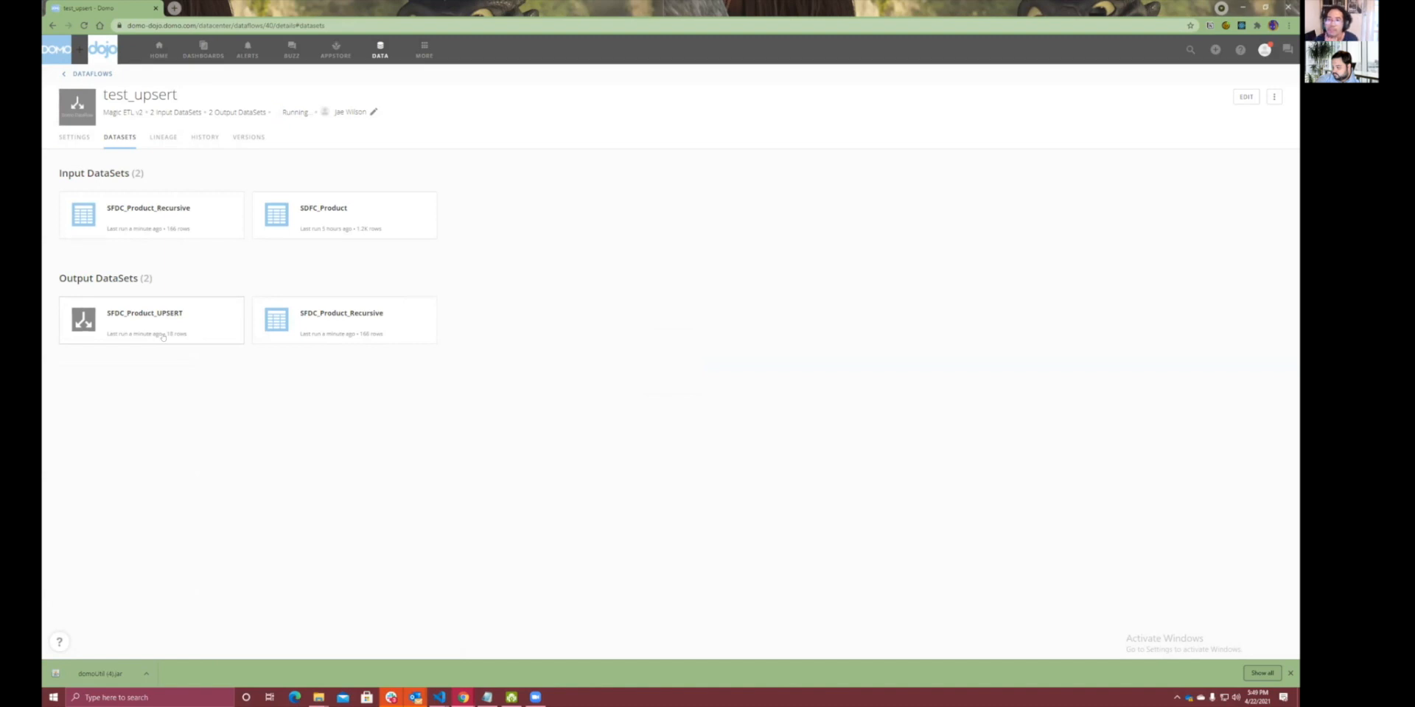
key(F5)
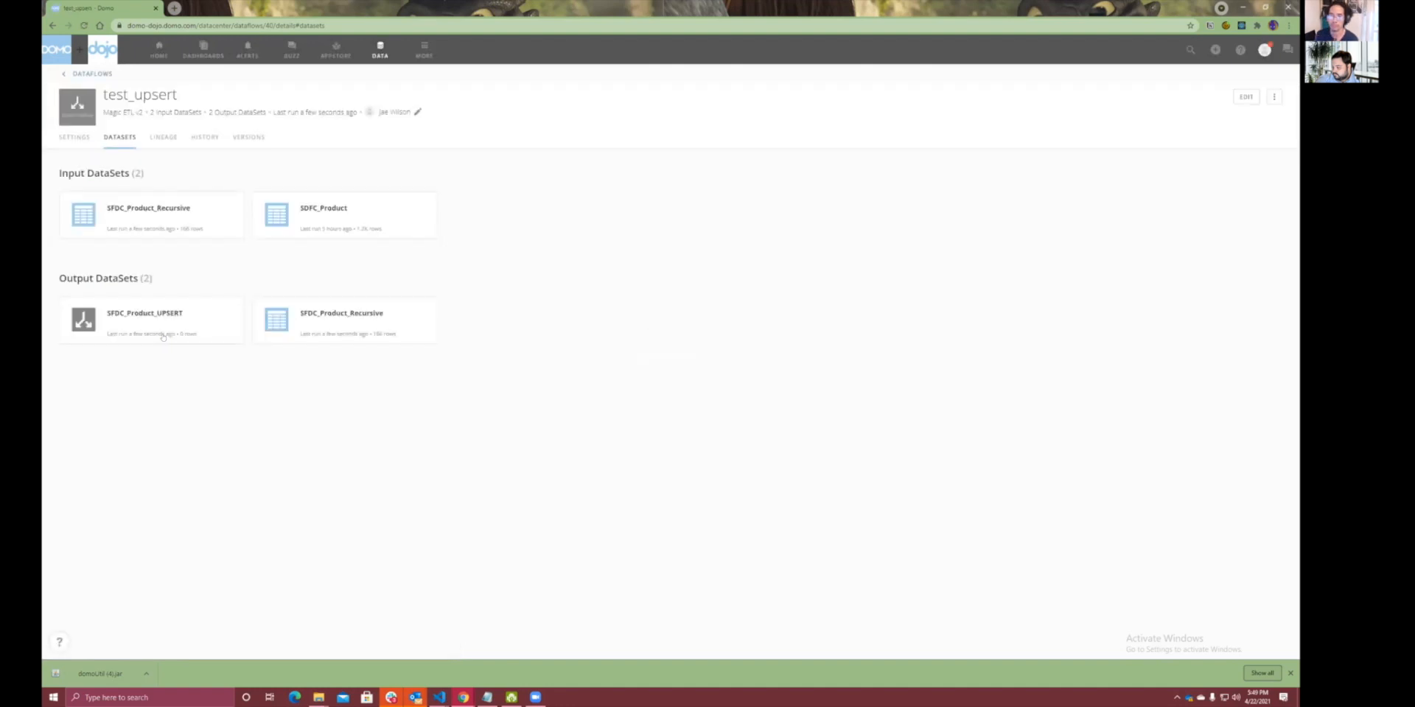
Switch to Visual Studio Code and copy the dataSource guid of the SFDC_Product_UPSERT action in etl.json.
key(alt+Tab)
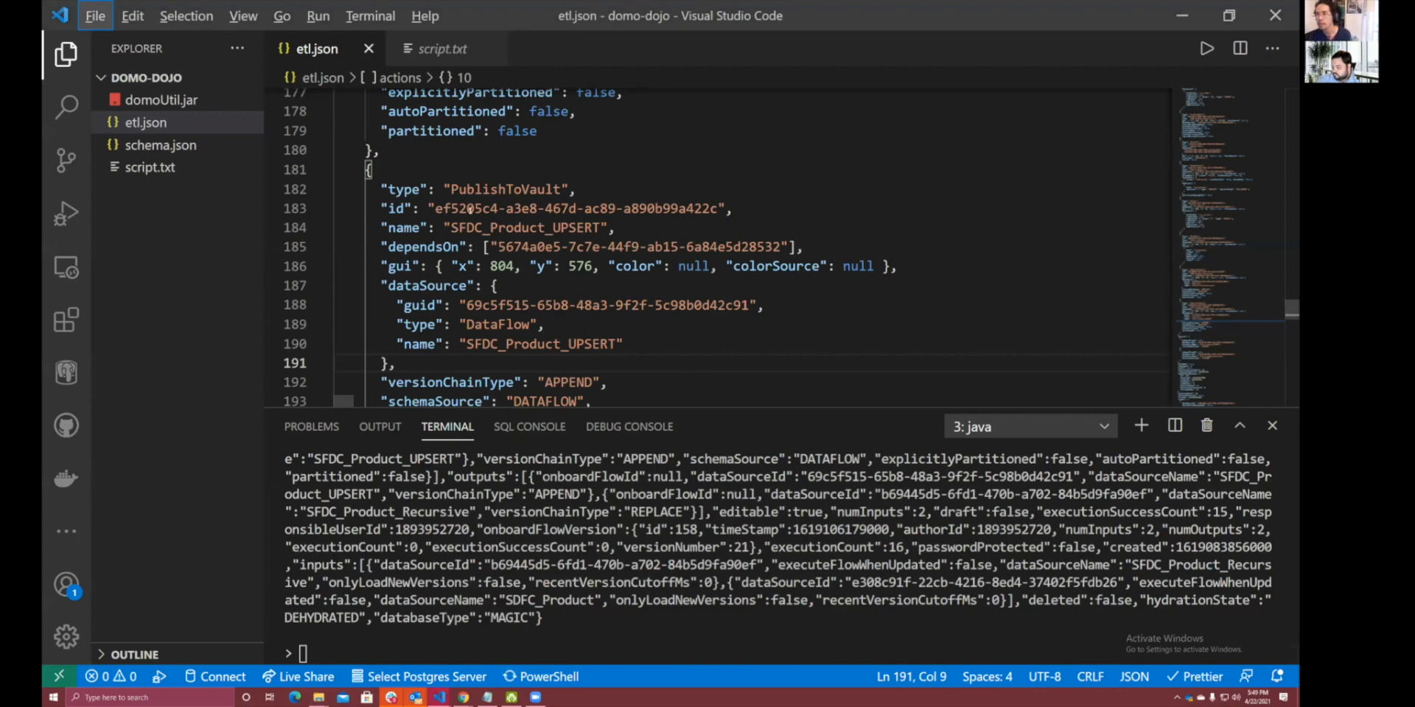
scroll(510, 304, down, 1)
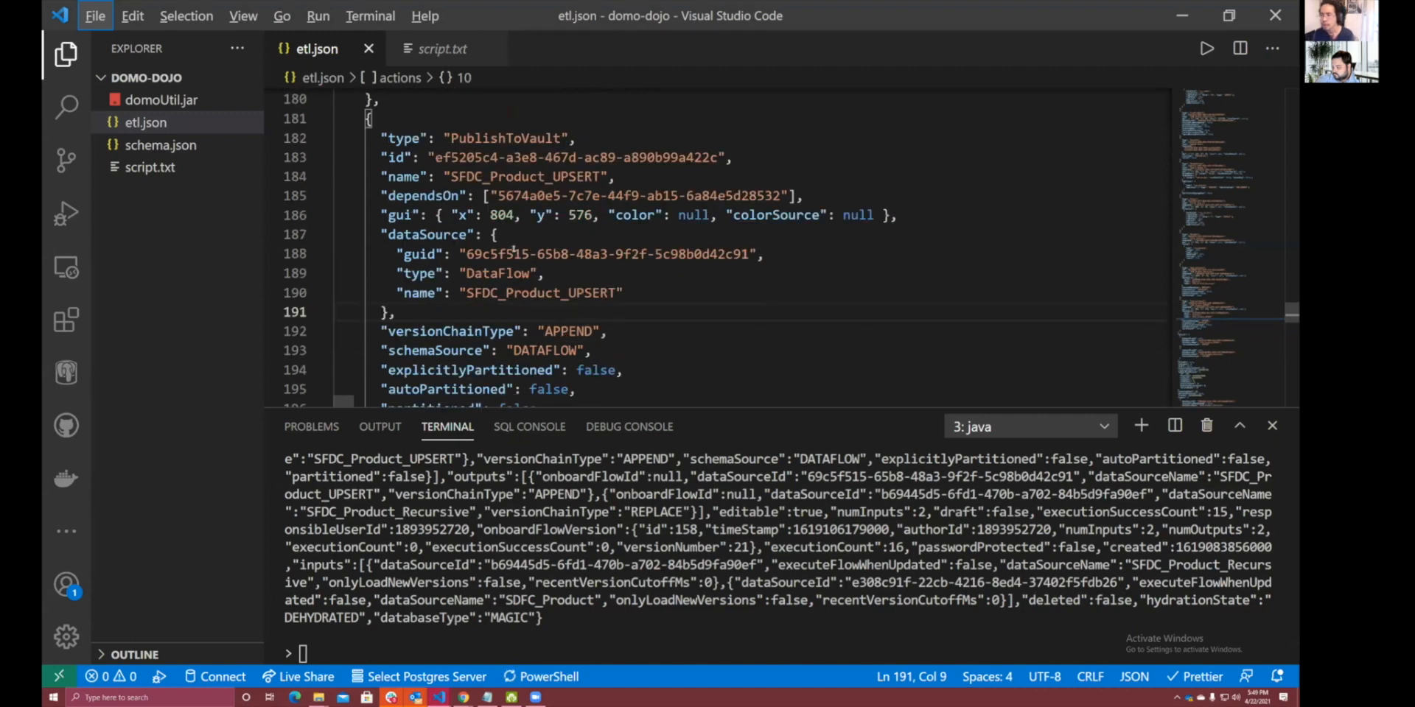
double_click(495, 254)
shift+click(750, 253)
key(ctrl+c)
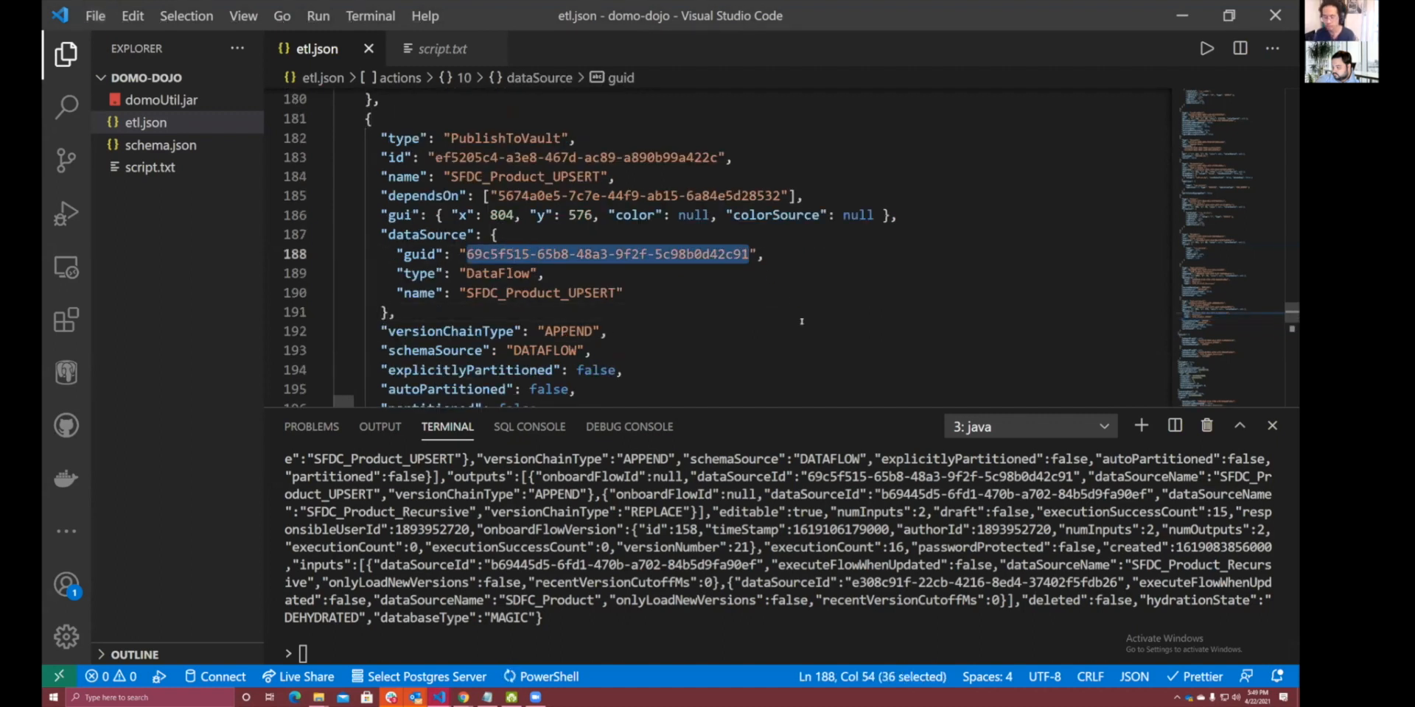
List the available Domo CLI commands with help and enlarge the terminal to read through them.
click(517, 623)
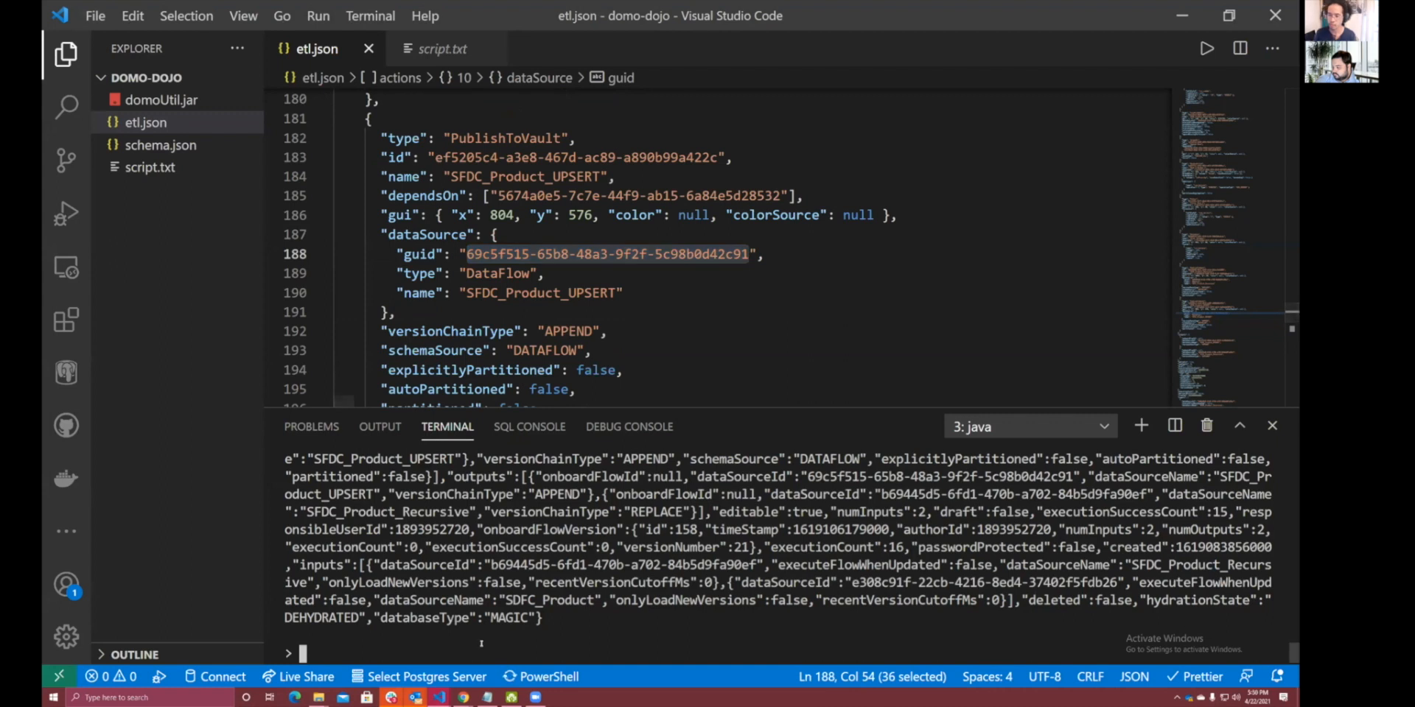
text(help)
key(Return)
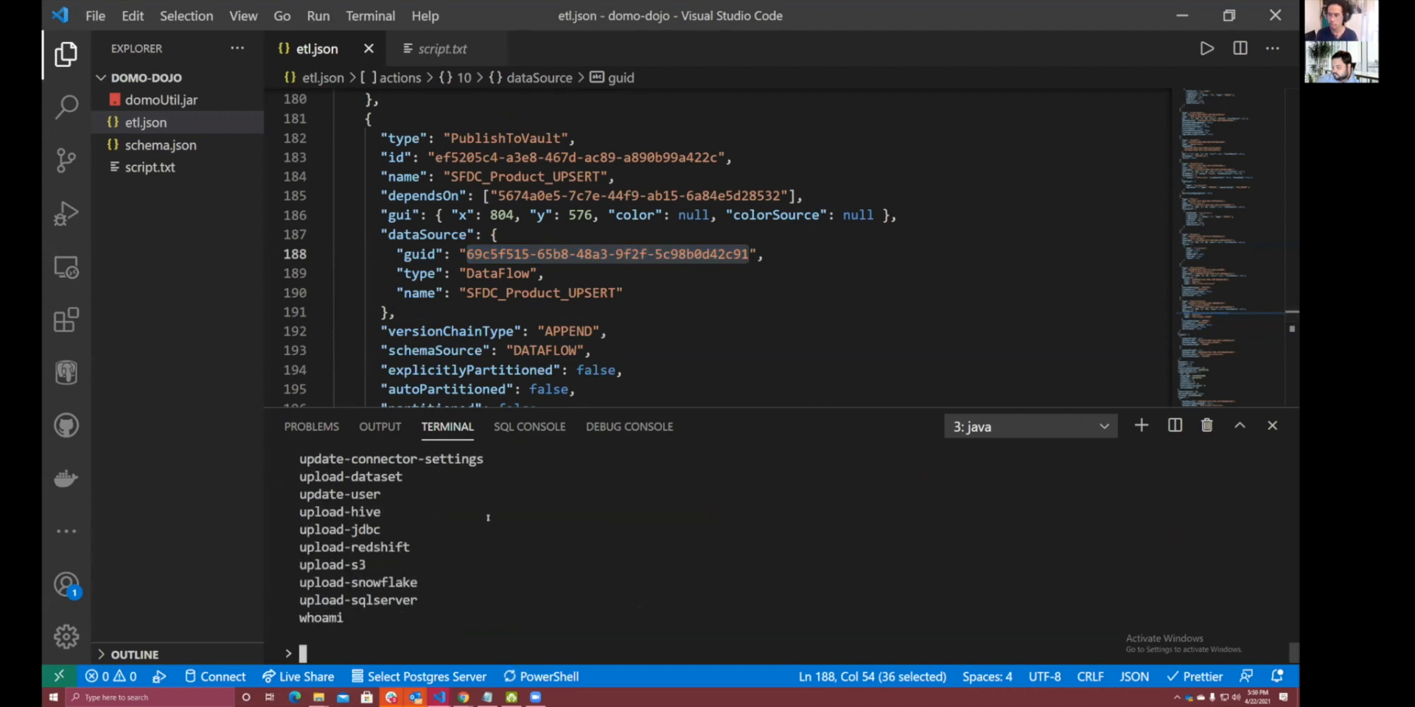
drag(627, 410, 630, 204)
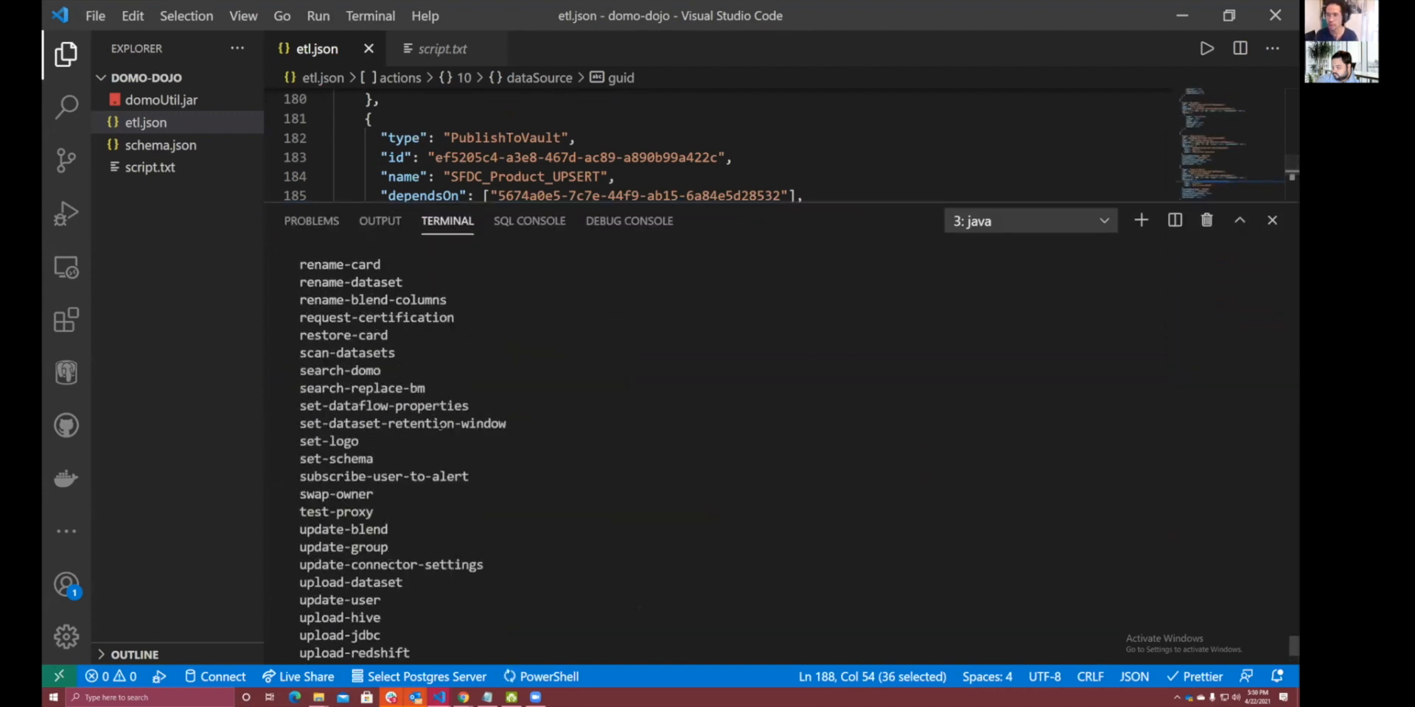
Find get-schema in the command list and run it with the copied dataset guid, saving to schemaj.son.
scroll(474, 494, up, 6)
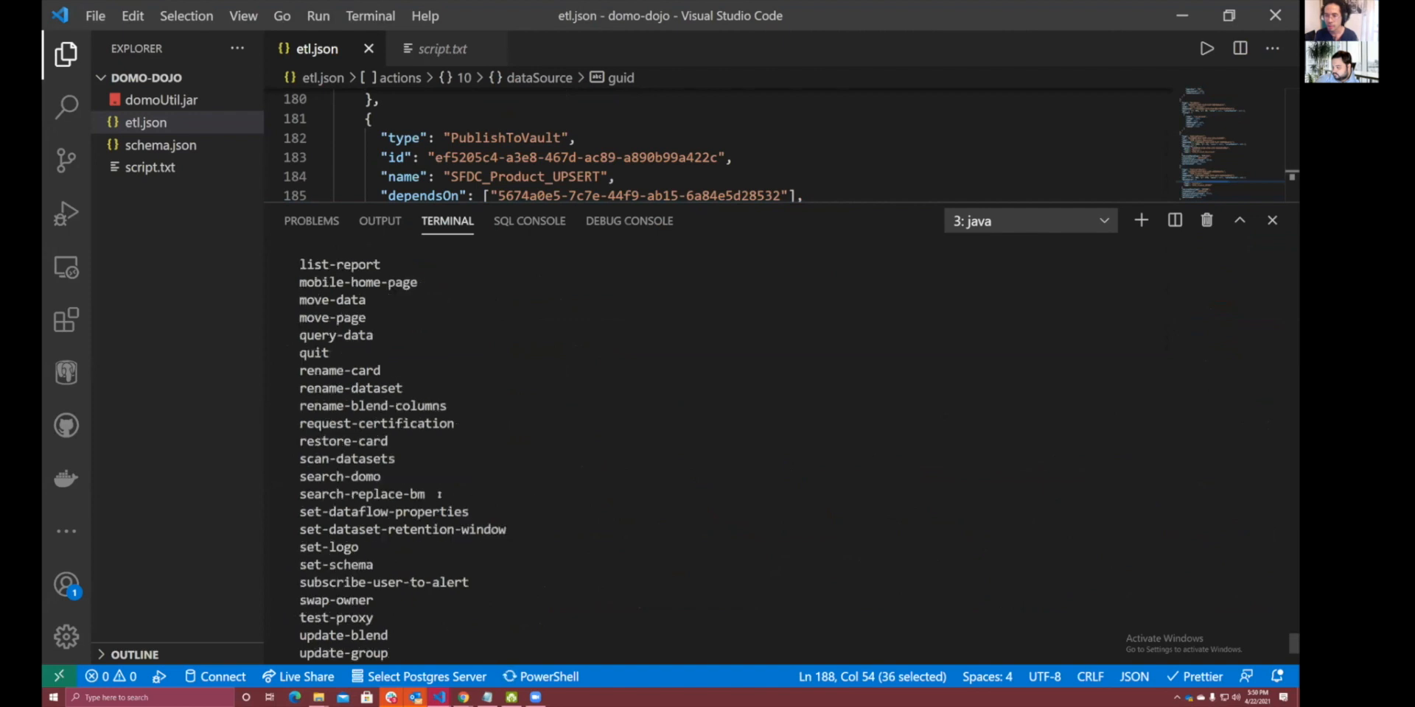
double_click(336, 334)
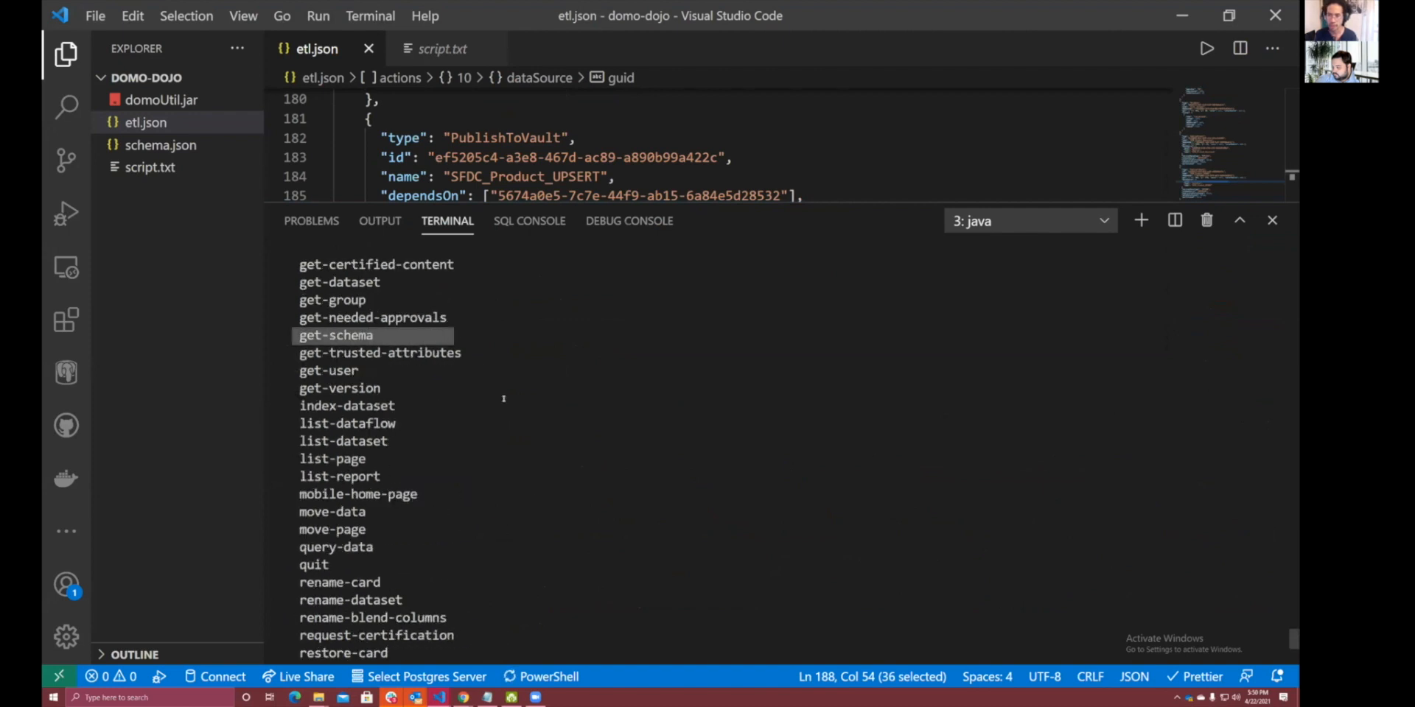
scroll(399, 498, down, 10)
text(get-schema -i)
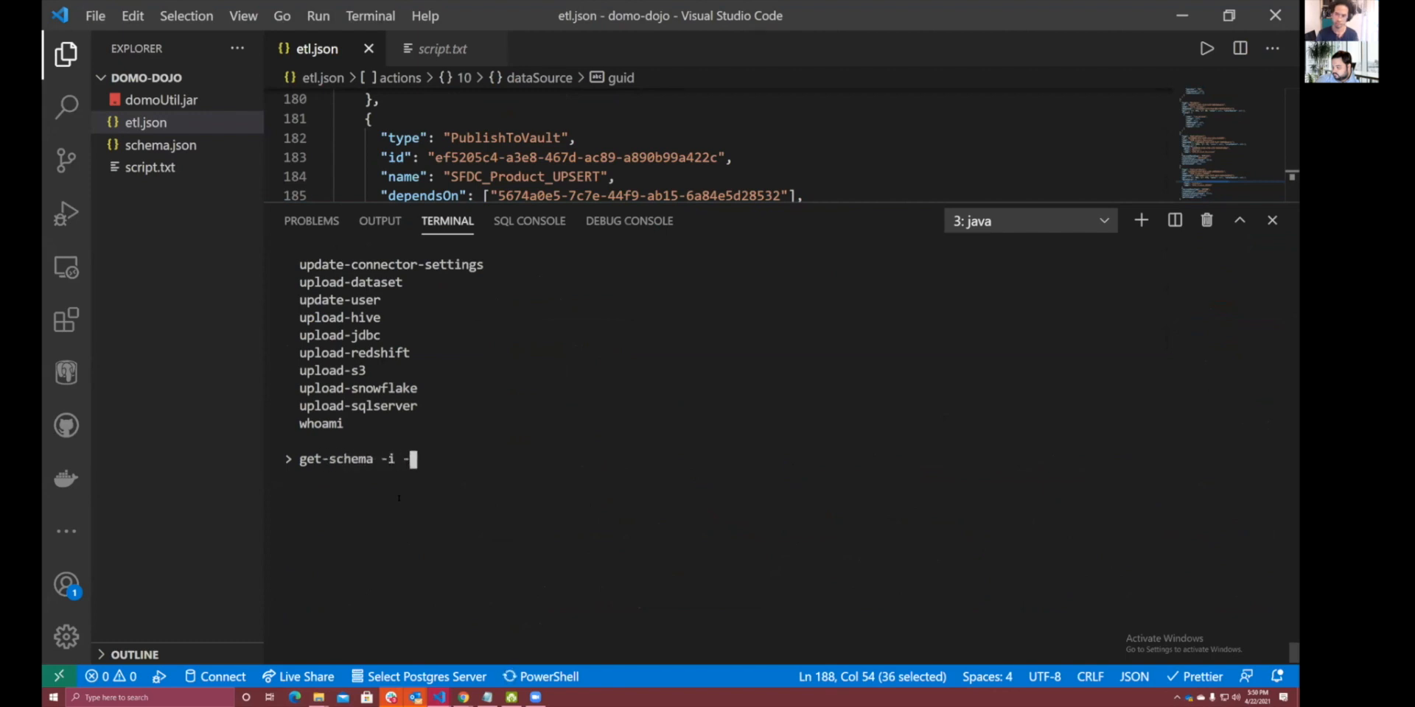
key(ctrl+v)
text(-f schemaj.son)
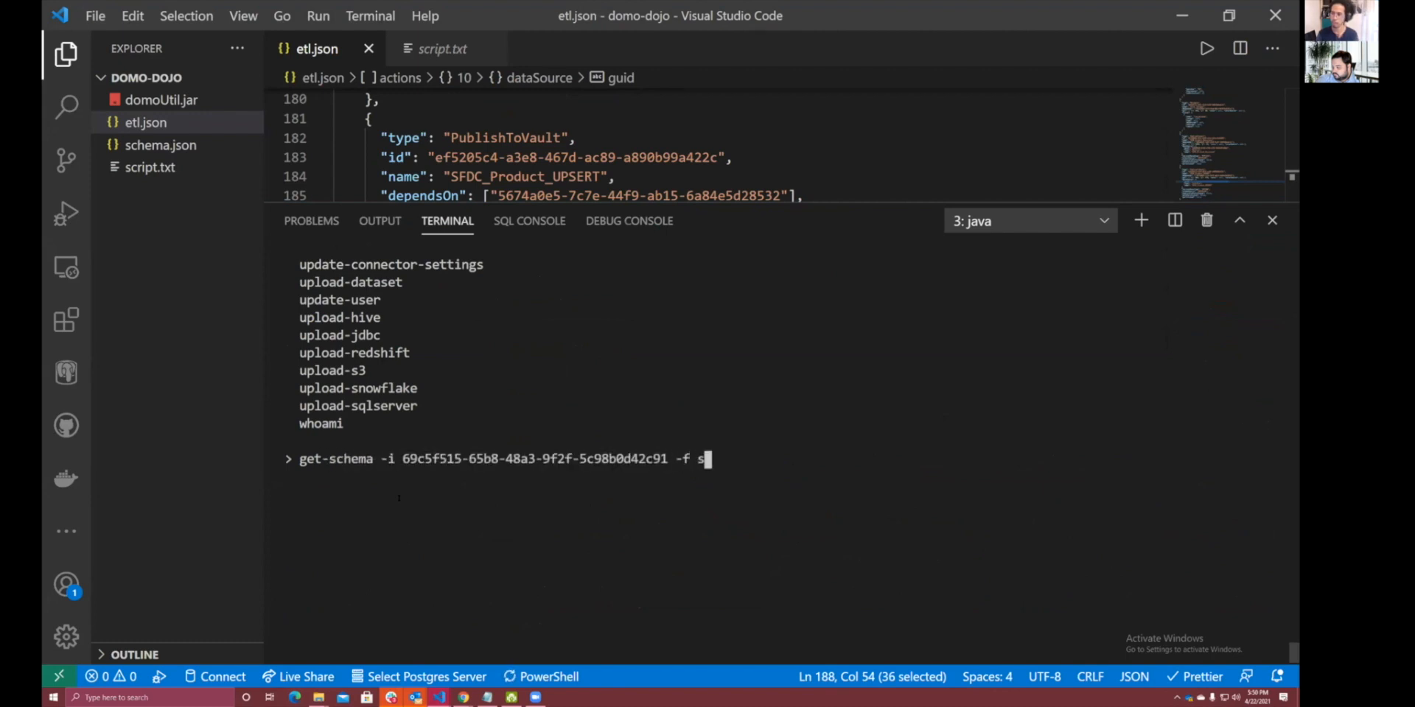
key(Return)
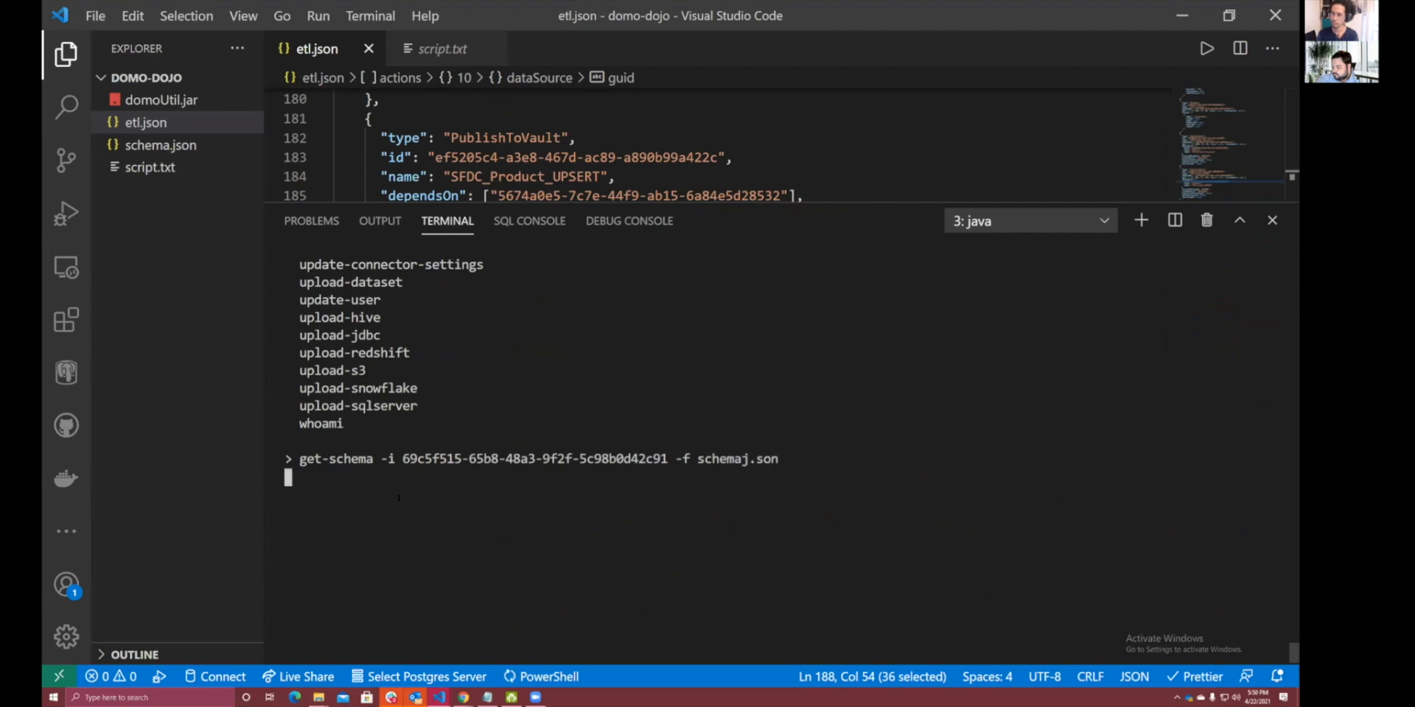
Rerun the get-schema command for the same dataset with the output file name corrected to schema.json.
key(Up)
key(BackSpace)
key(BackSpace)
key(BackSpace)
key(BackSpace)
key(BackSpace)
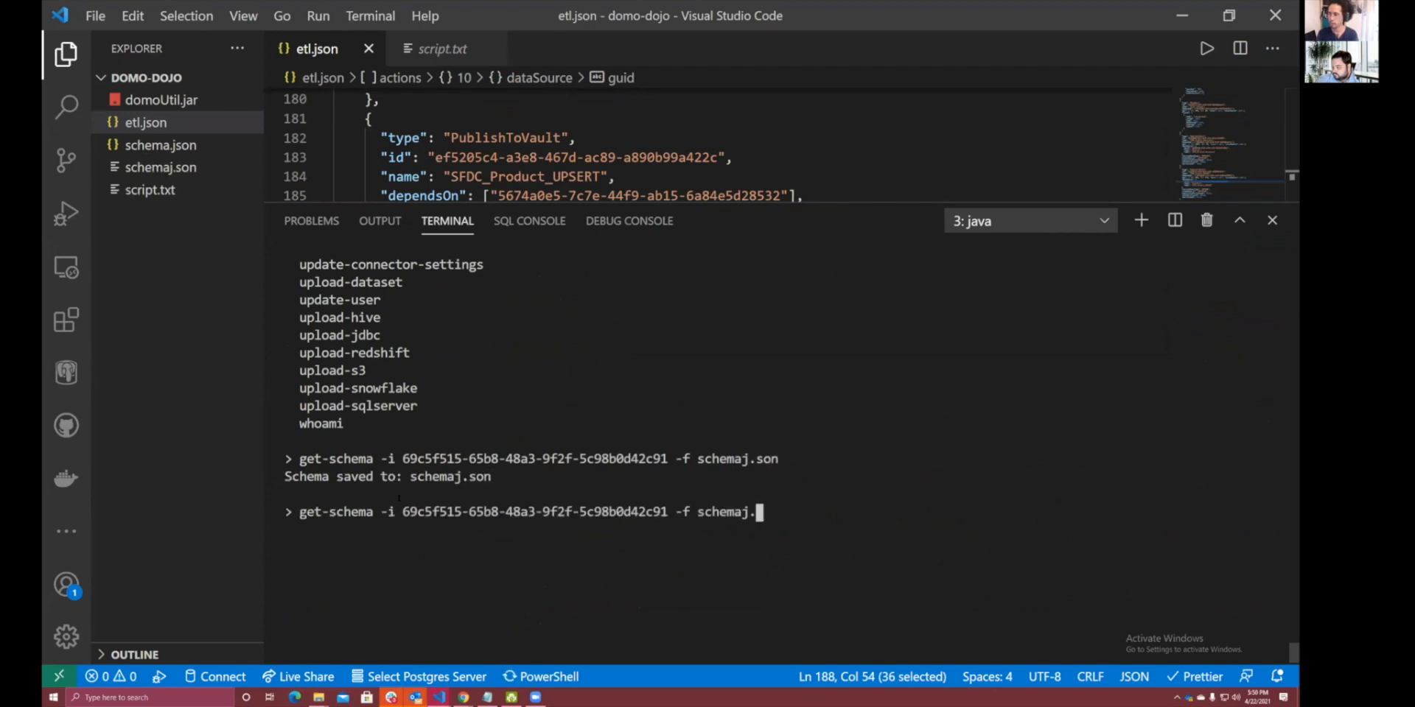
text(,jso)
key(BackSpace)
key(BackSpace)
key(BackSpace)
key(BackSpace)
text(.json)
key(Return)
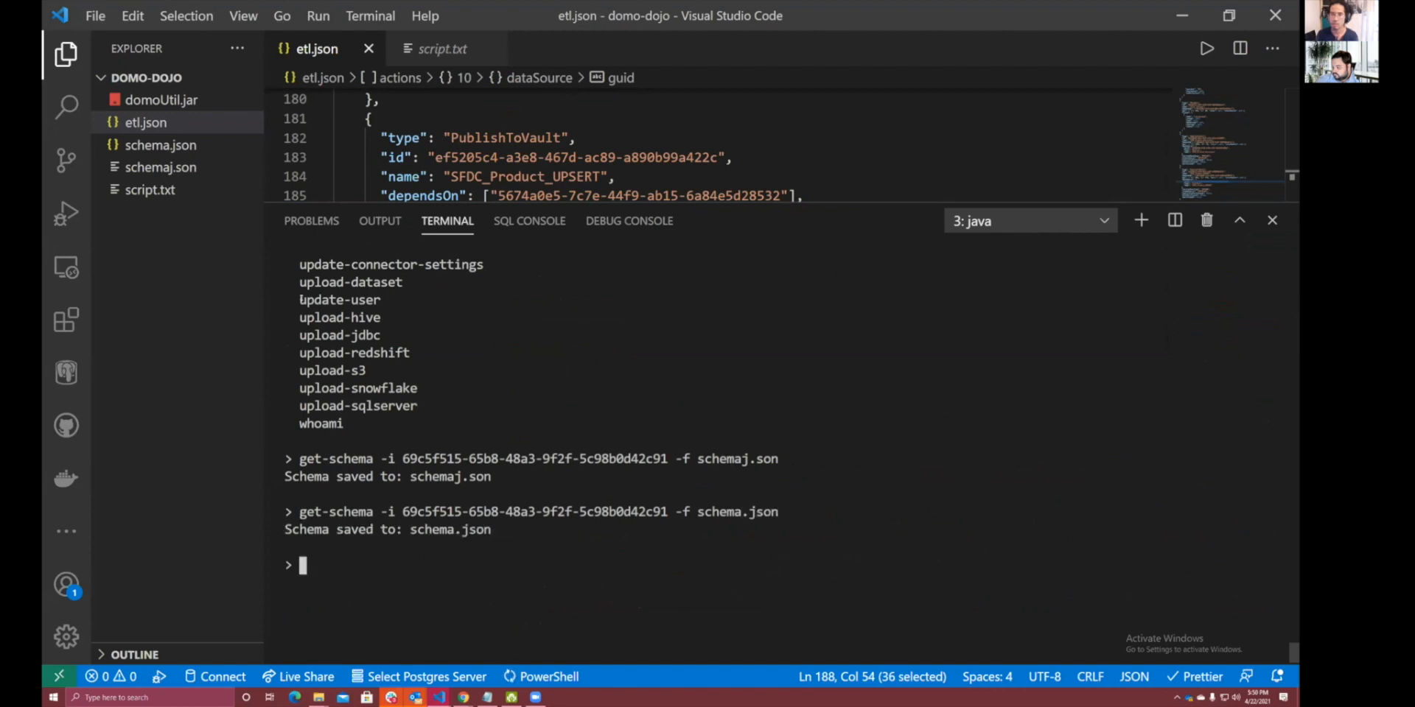
Open schema.json, format the whole document, and shrink the terminal to give the editor more room.
click(160, 145)
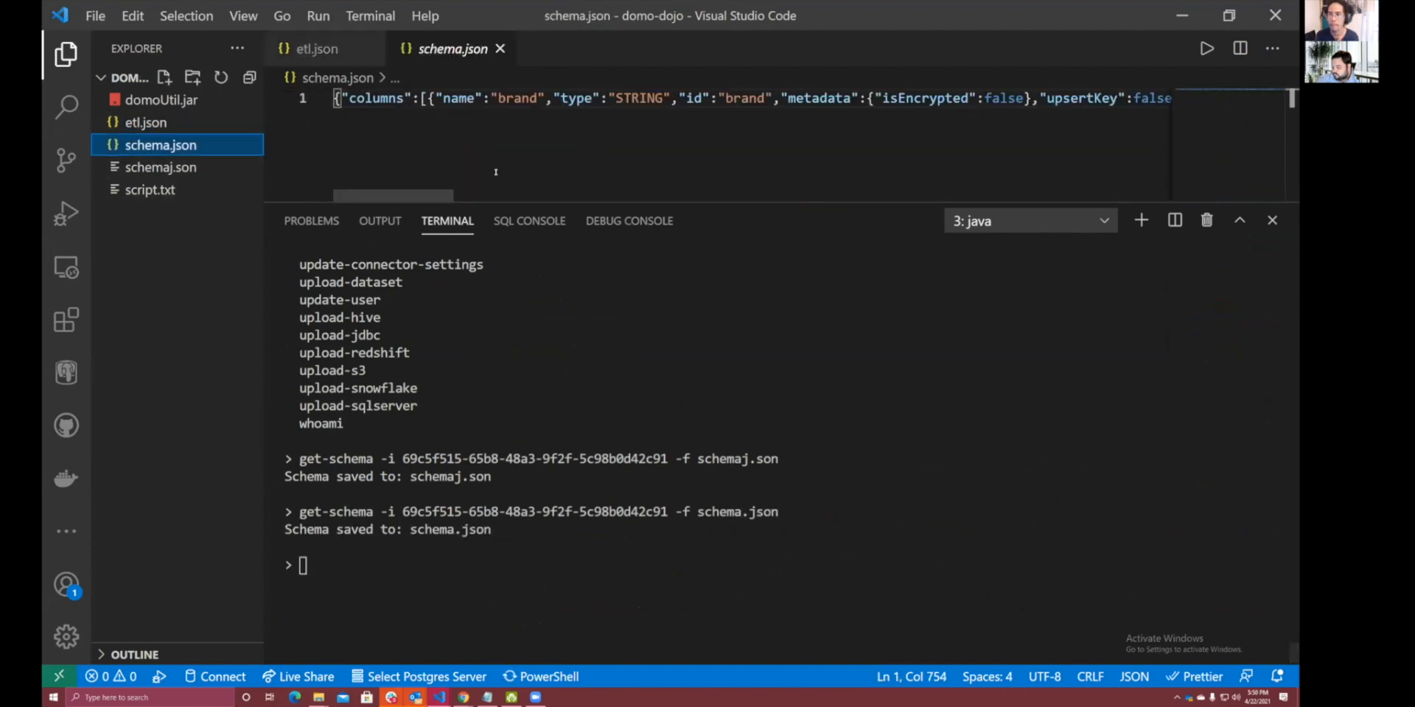
click(491, 164)
key(ctrl+a)
right_click(492, 164)
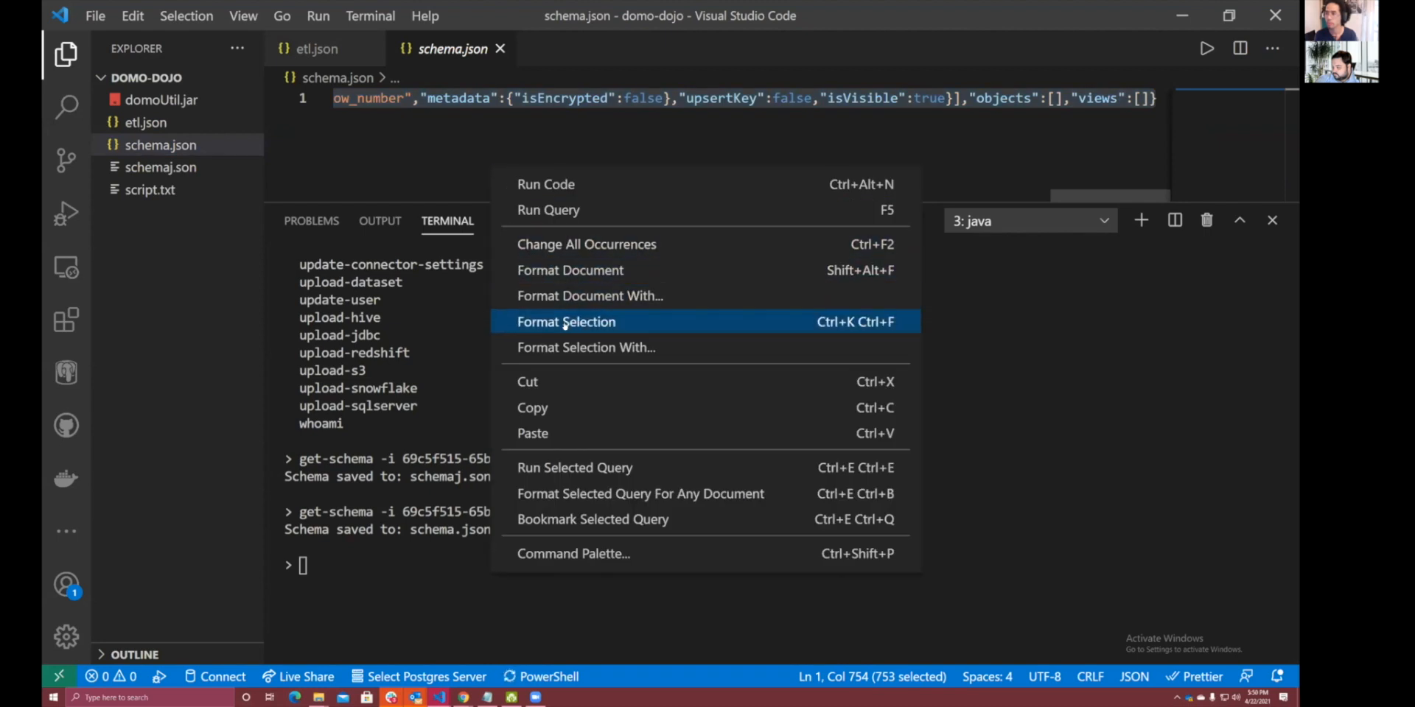
click(516, 269)
drag(504, 203, 508, 446)
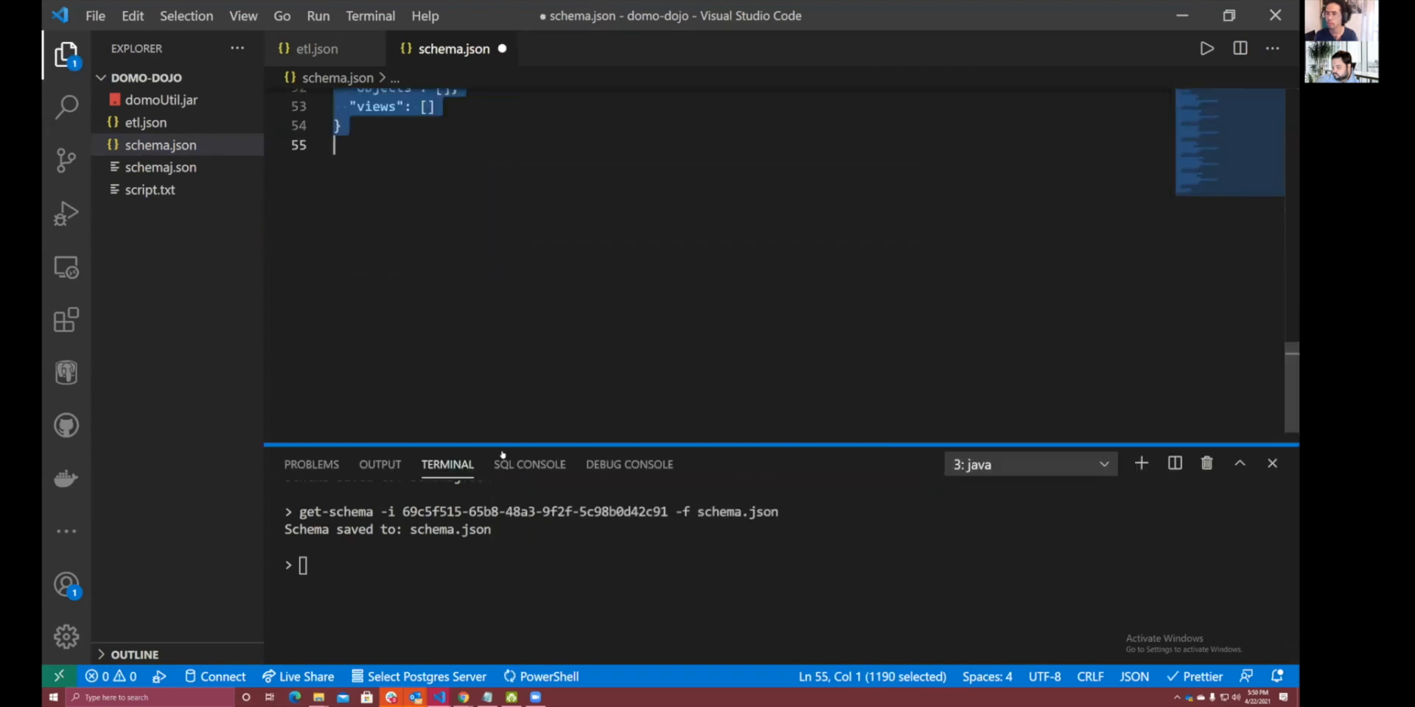
click(526, 319)
scroll(527, 319, up, 10)
scroll(526, 319, up, 1)
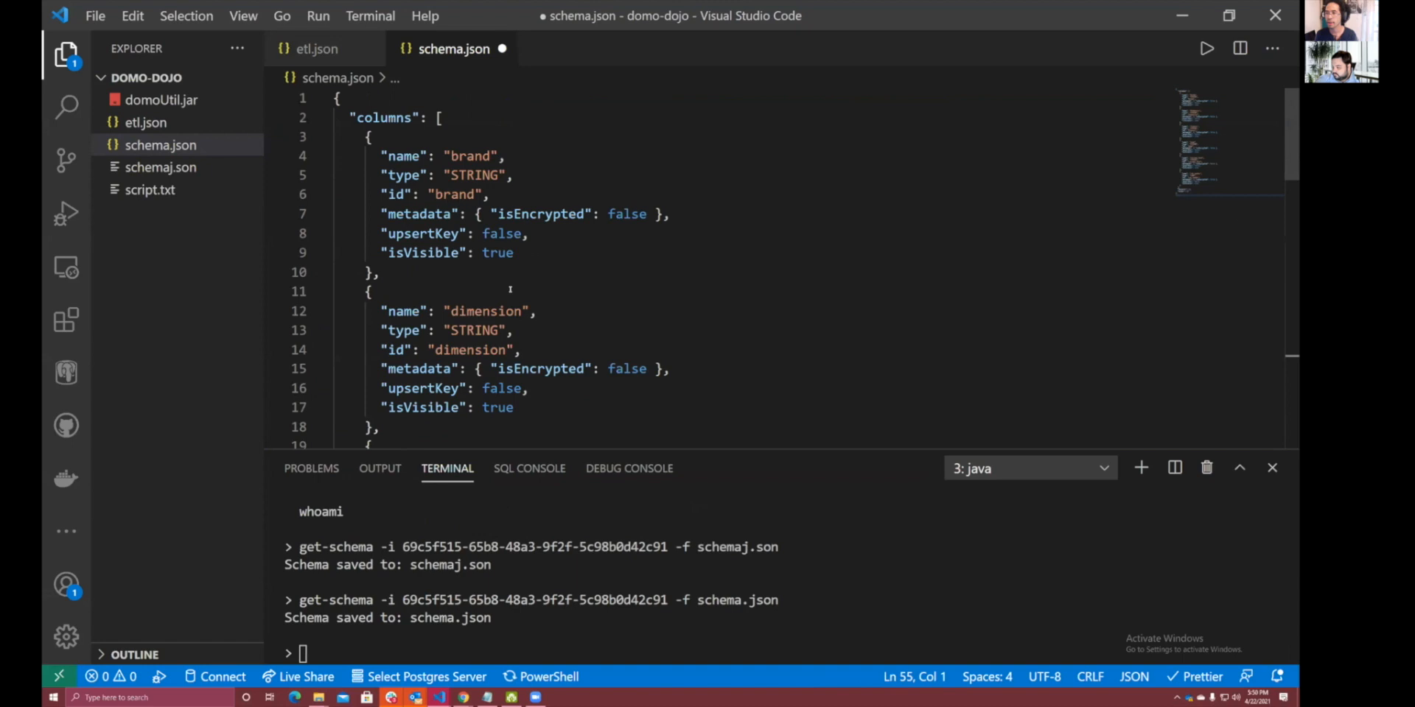
Examine the name, type and upsertKey properties of the brand and dimension columns in schema.json.
drag(403, 140, 514, 253)
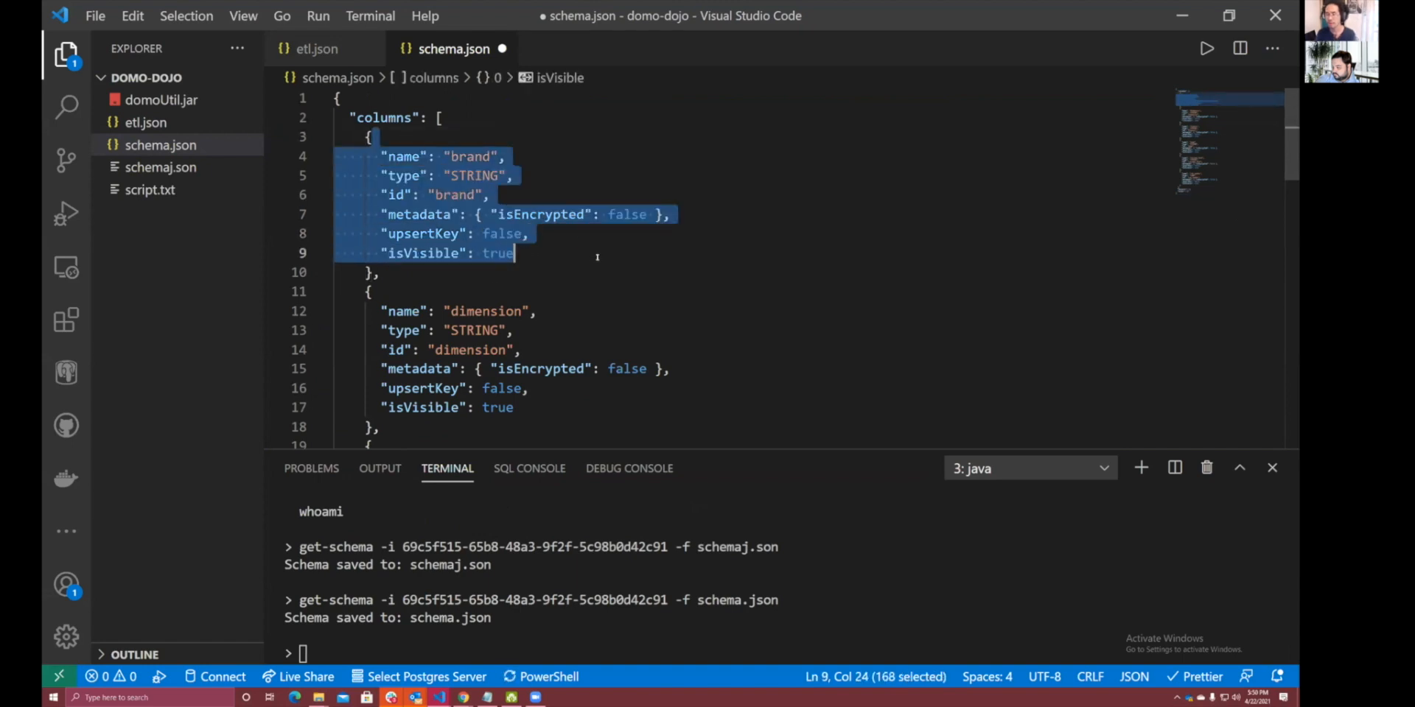
drag(404, 156, 516, 175)
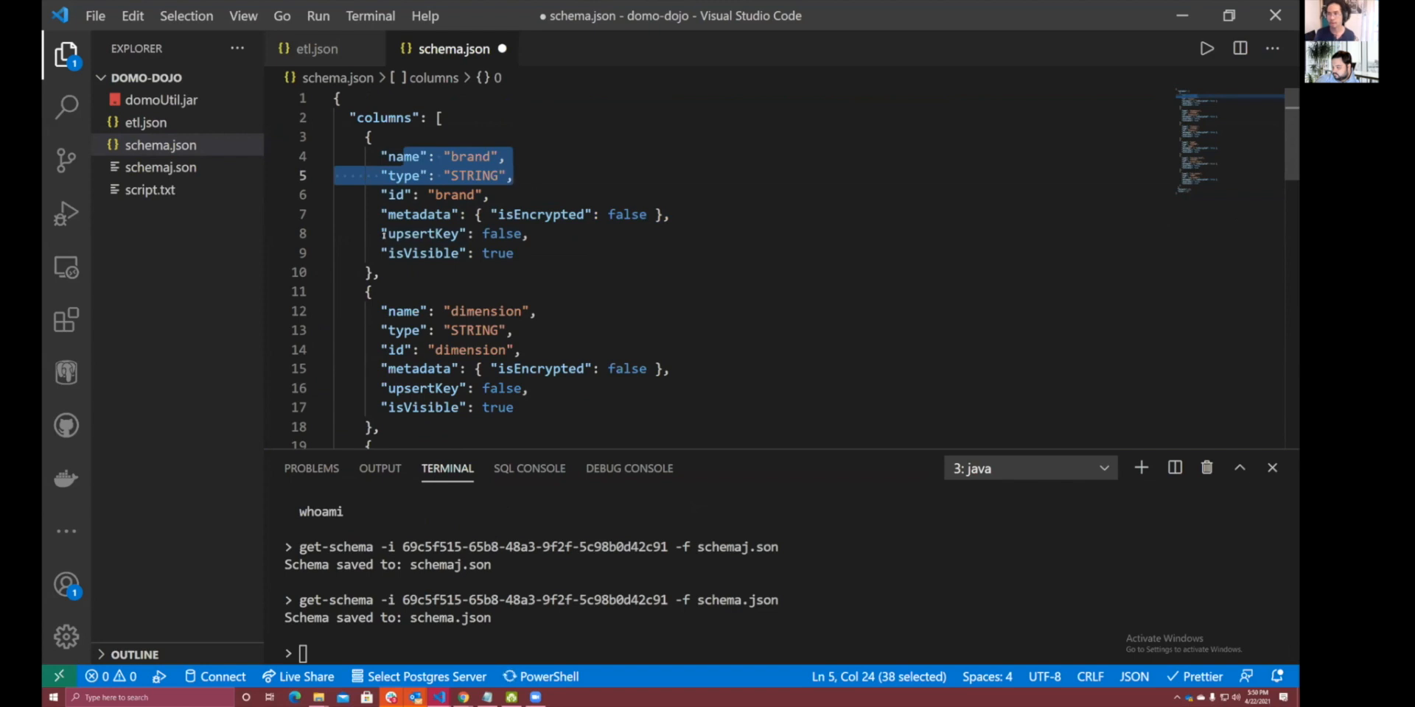
drag(374, 233, 627, 239)
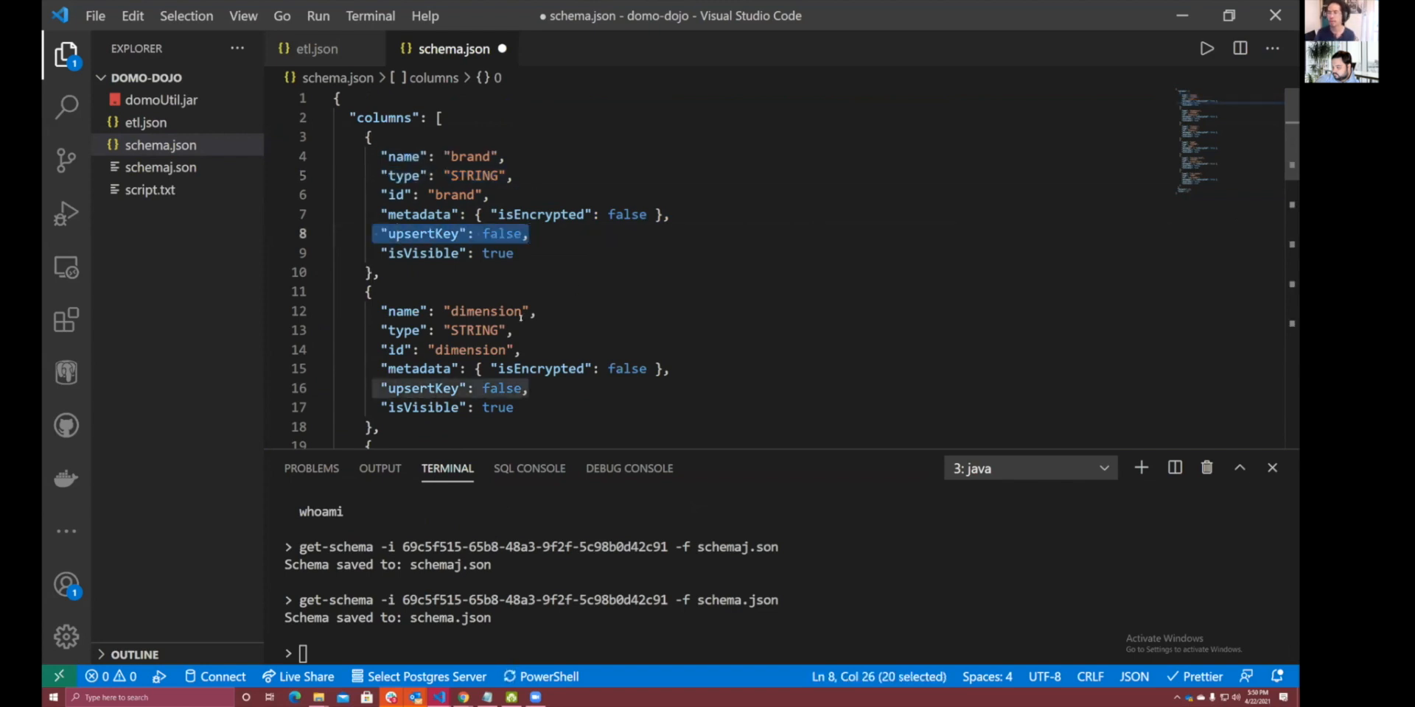
click(380, 387)
drag(404, 311, 523, 350)
drag(389, 388, 531, 389)
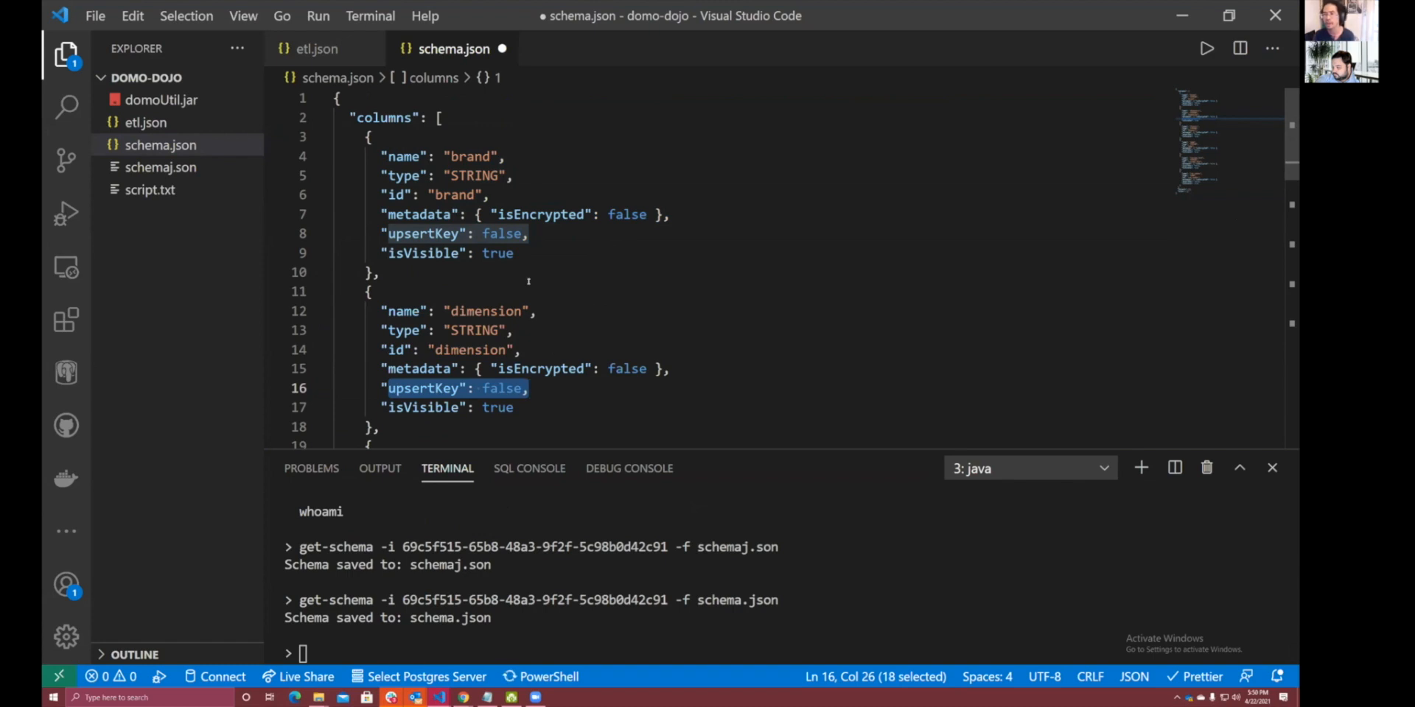
double_click(470, 156)
double_click(486, 311)
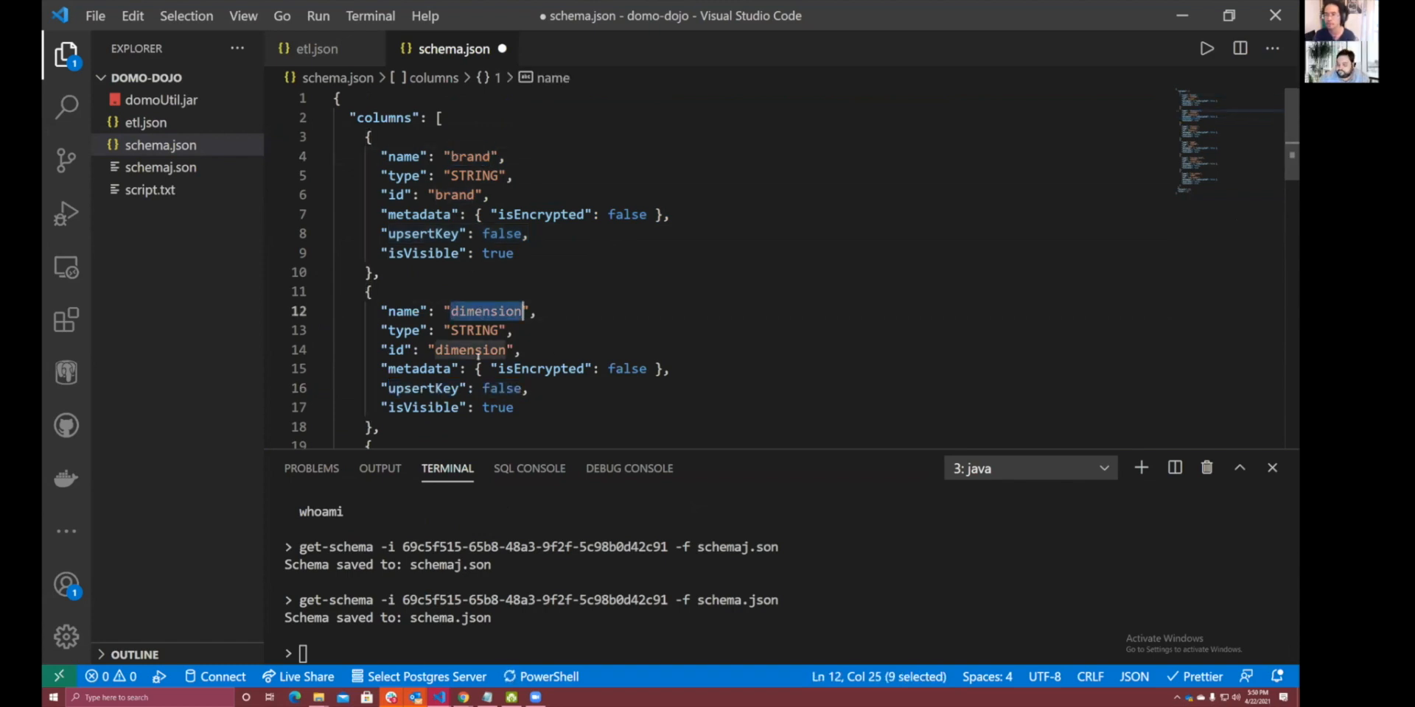
double_click(474, 330)
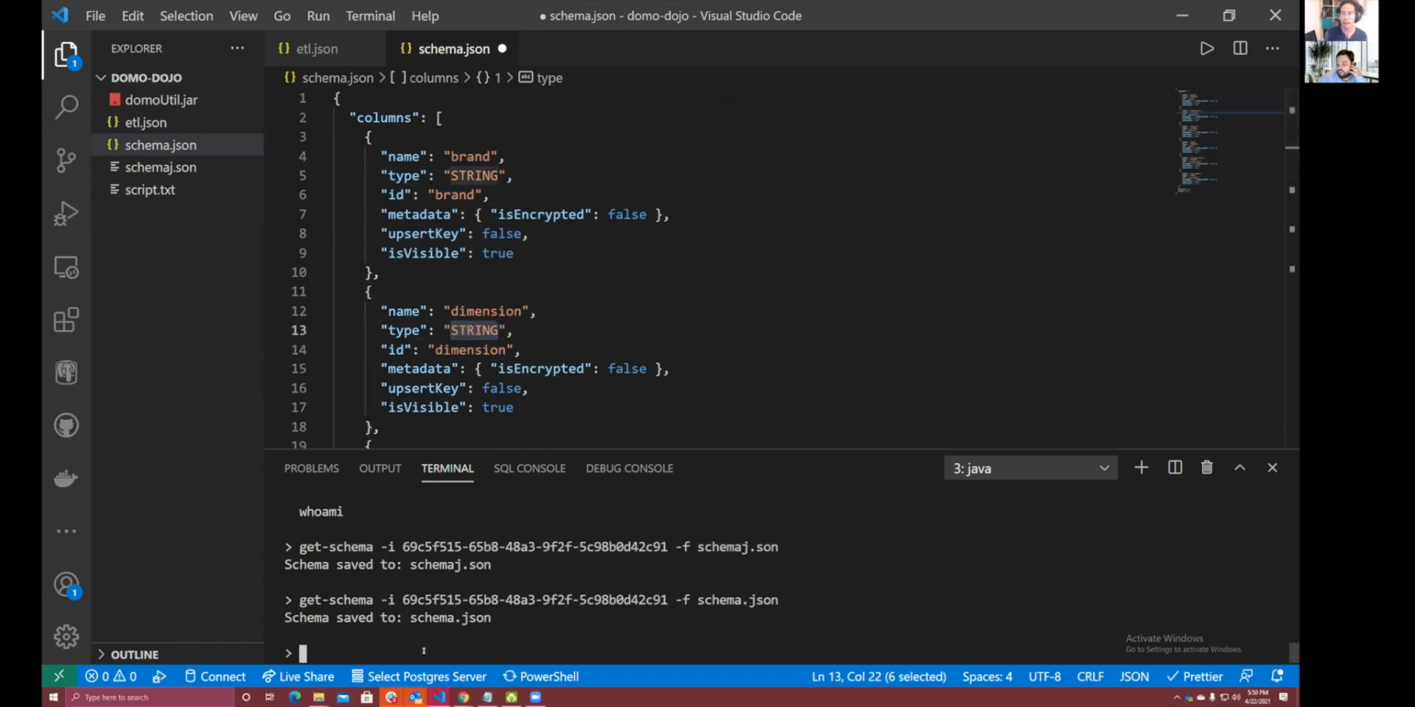
Try to change the brand column's upsertKey to true in schema.json, and undo the edit and the document formatting.
double_click(498, 233)
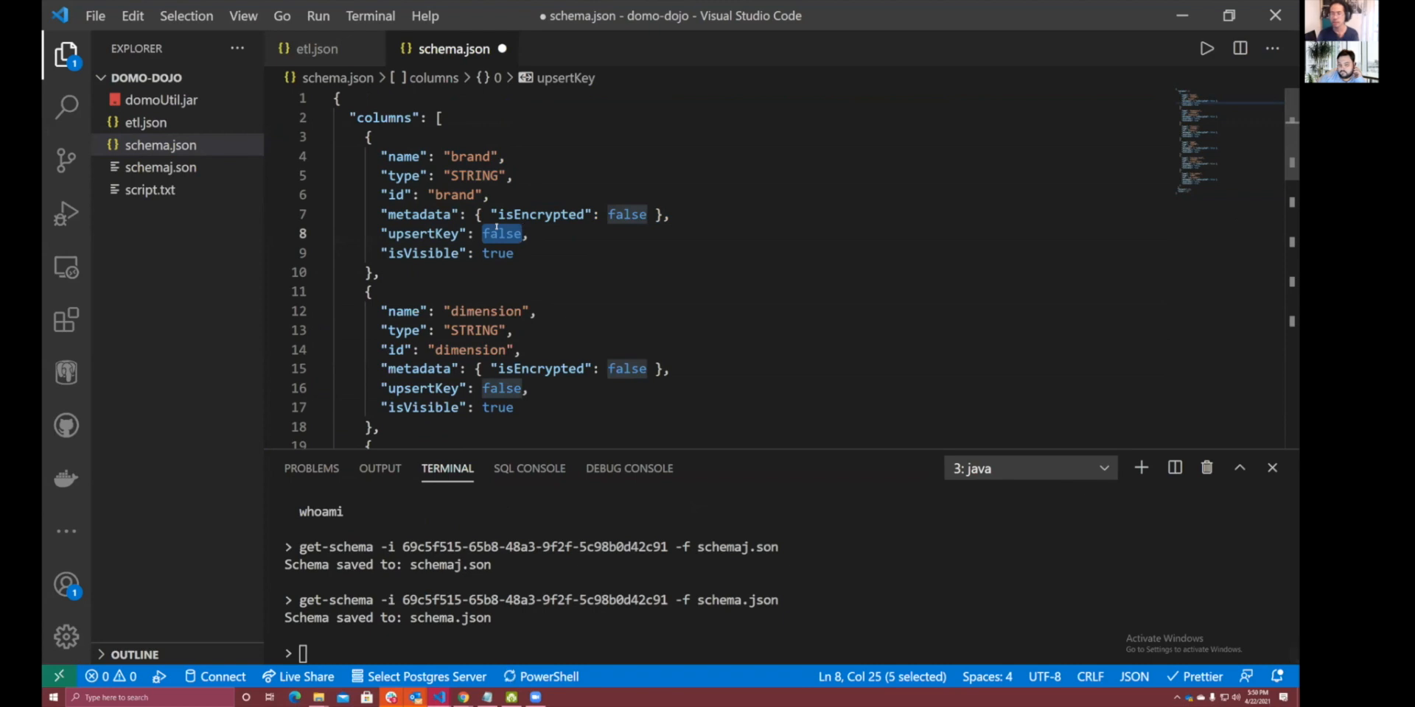
text(truse)
click(498, 388)
double_click(498, 388)
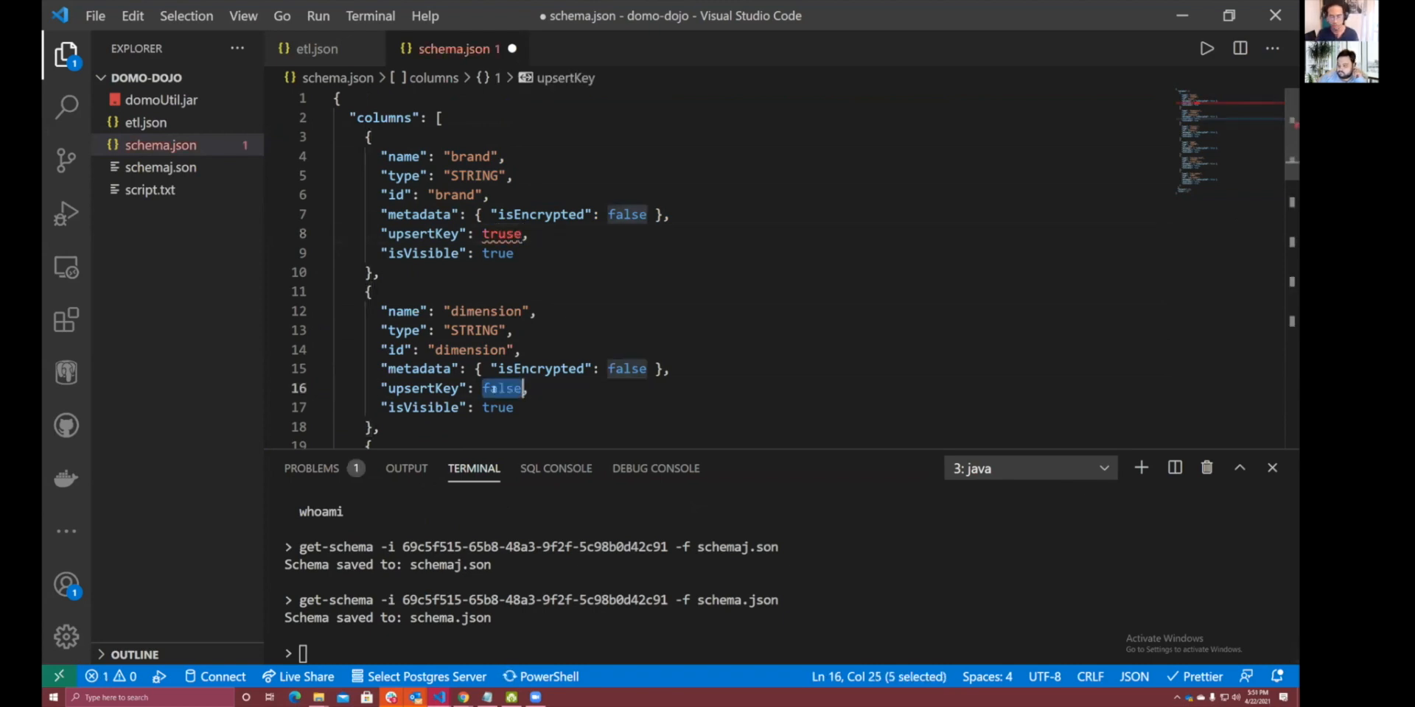
key(ctrl+z)
key(ctrl+z)
key(ctrl+z)
Run help again and enlarge the terminal to review the available dataset and schema commands.
click(484, 514)
text(help)
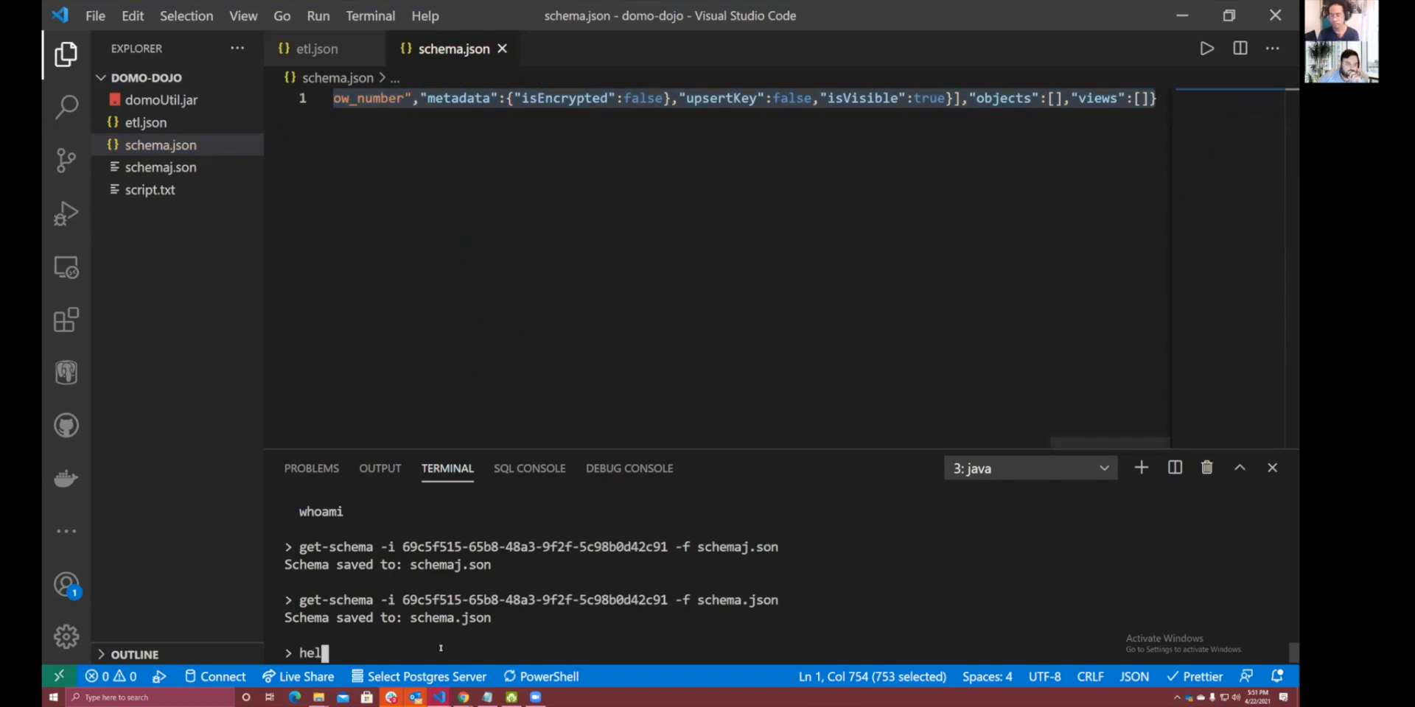
key(Return)
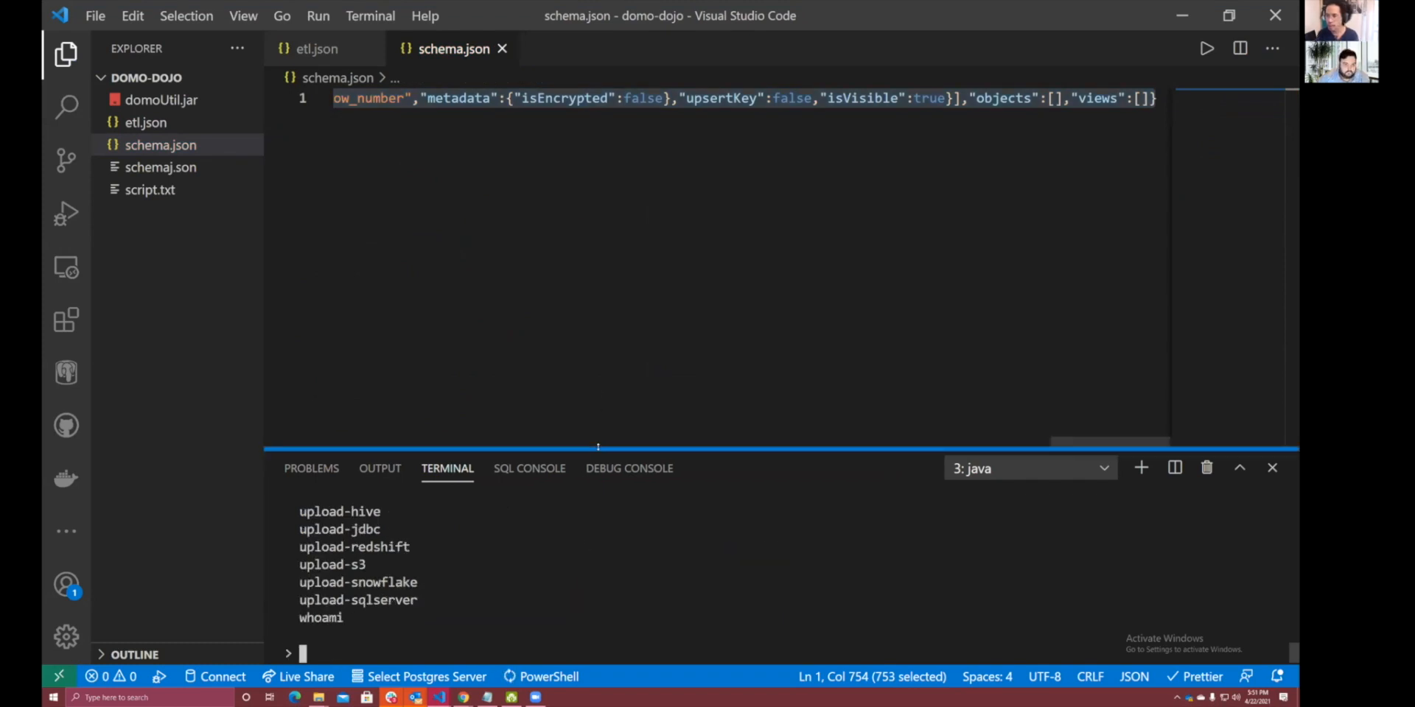
drag(628, 450, 628, 219)
scroll(573, 451, up, 1)
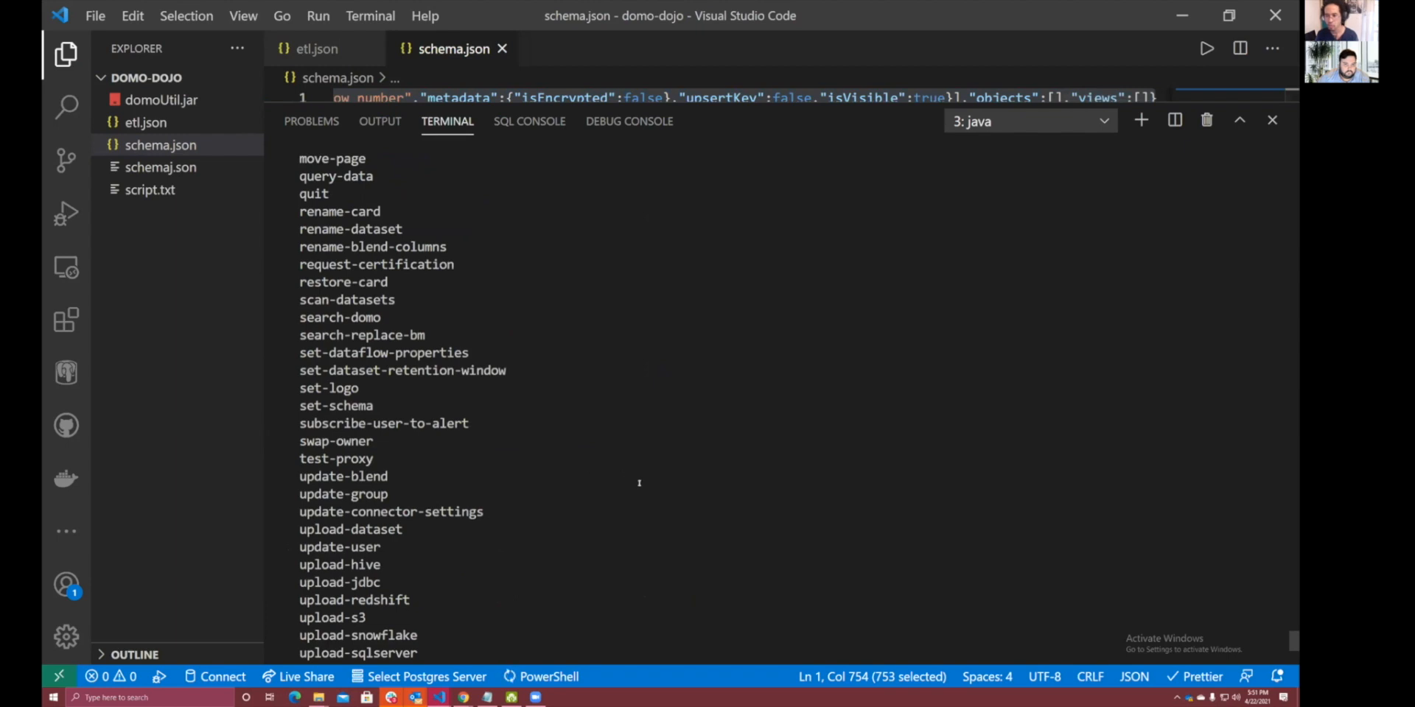
scroll(638, 483, up, 5)
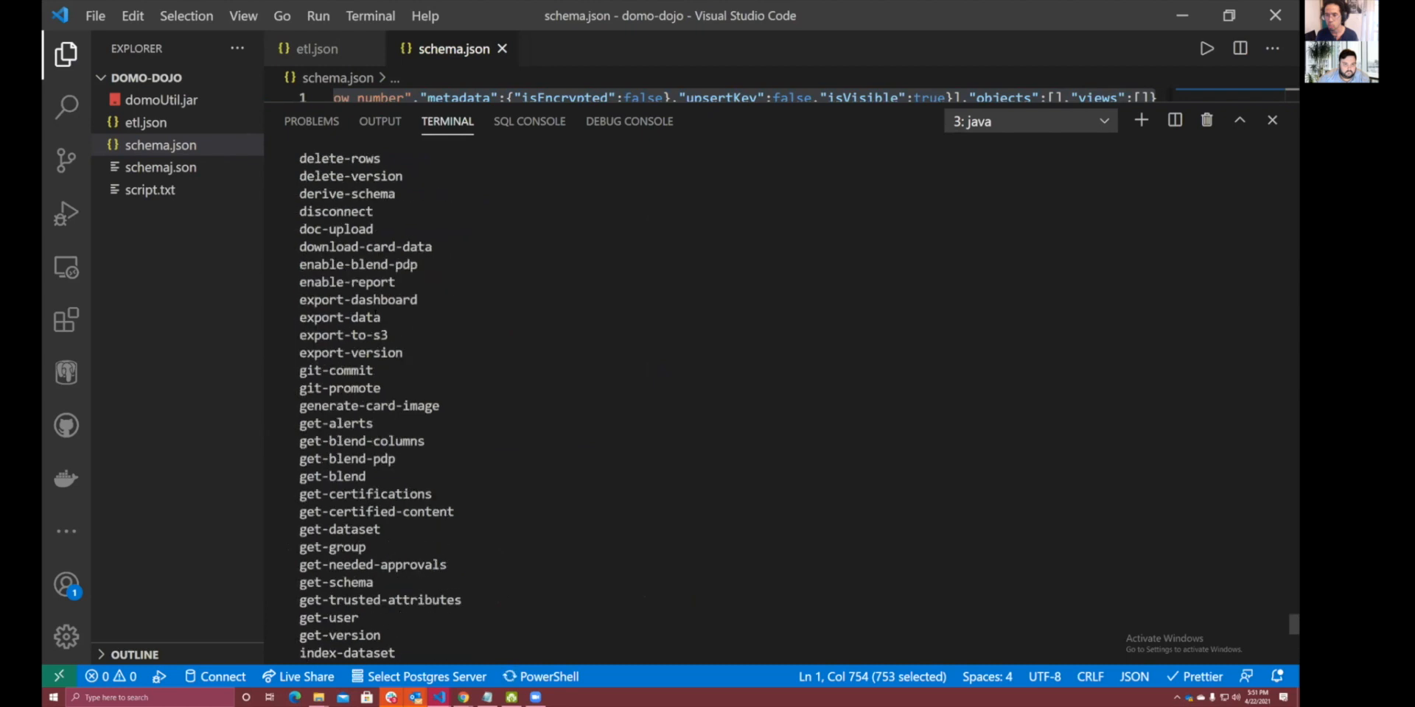
drag(312, 261, 393, 327)
scroll(448, 369, down, 4)
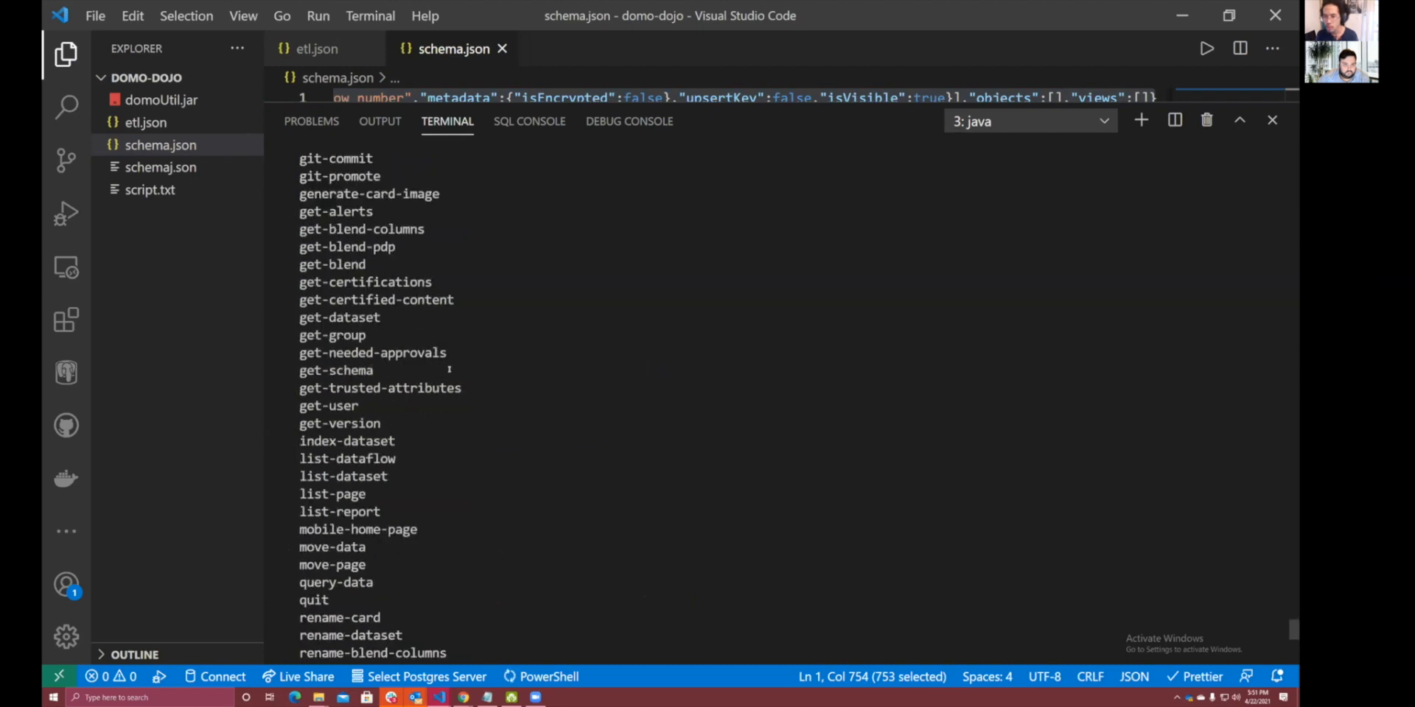
scroll(449, 369, down, 4)
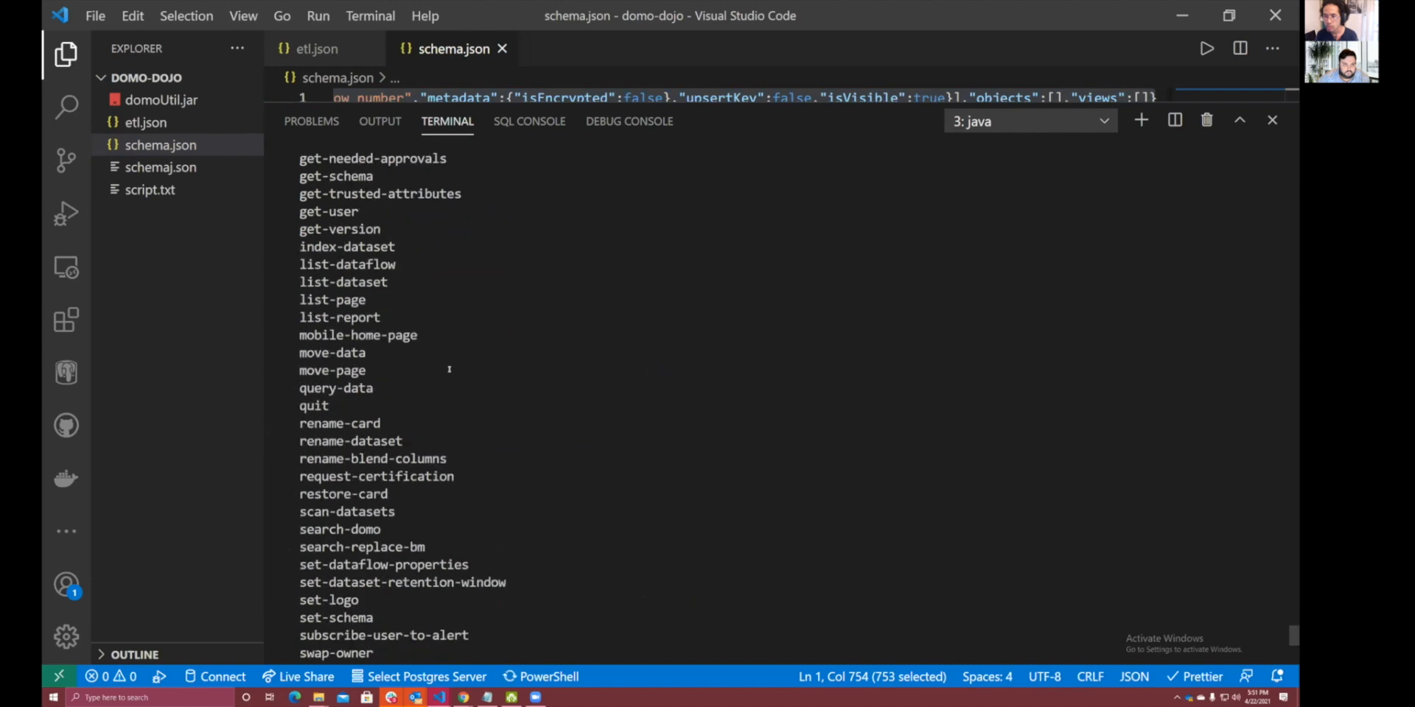
scroll(449, 369, down, 2)
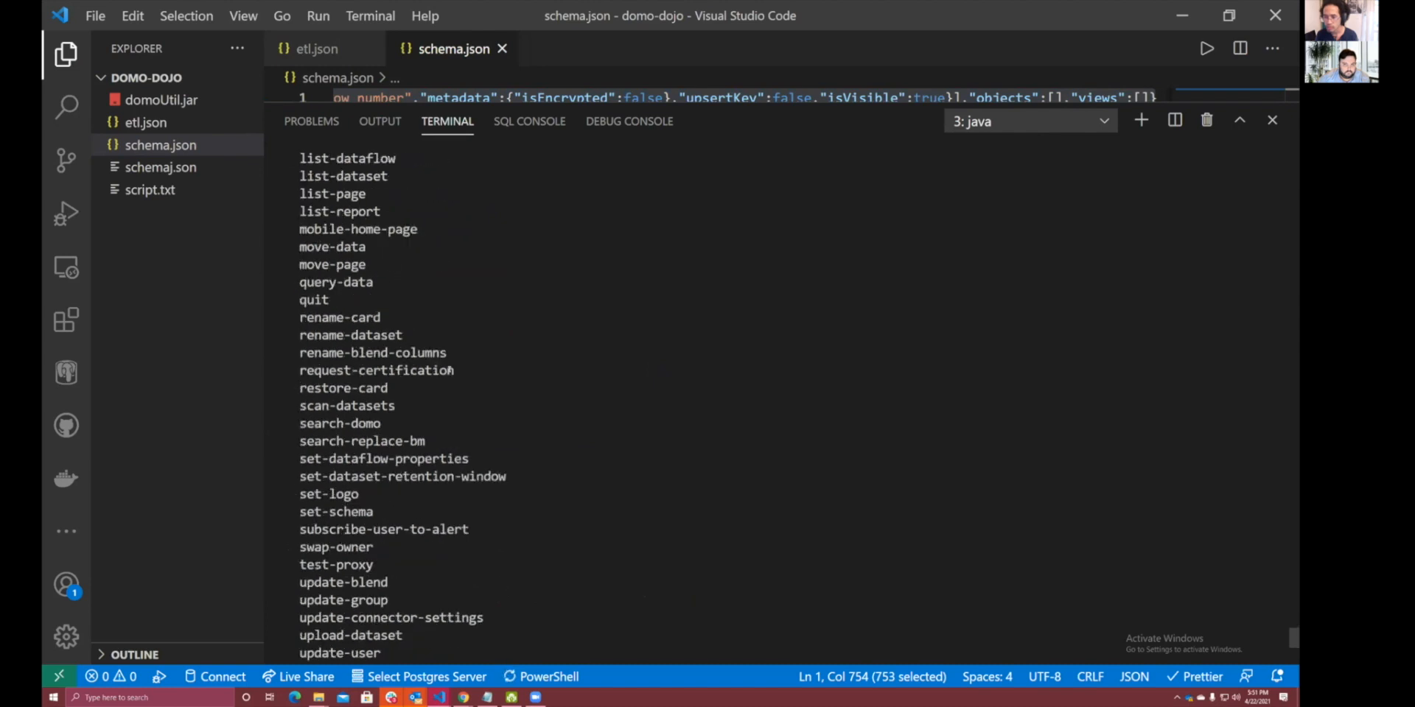
scroll(450, 370, down, 4)
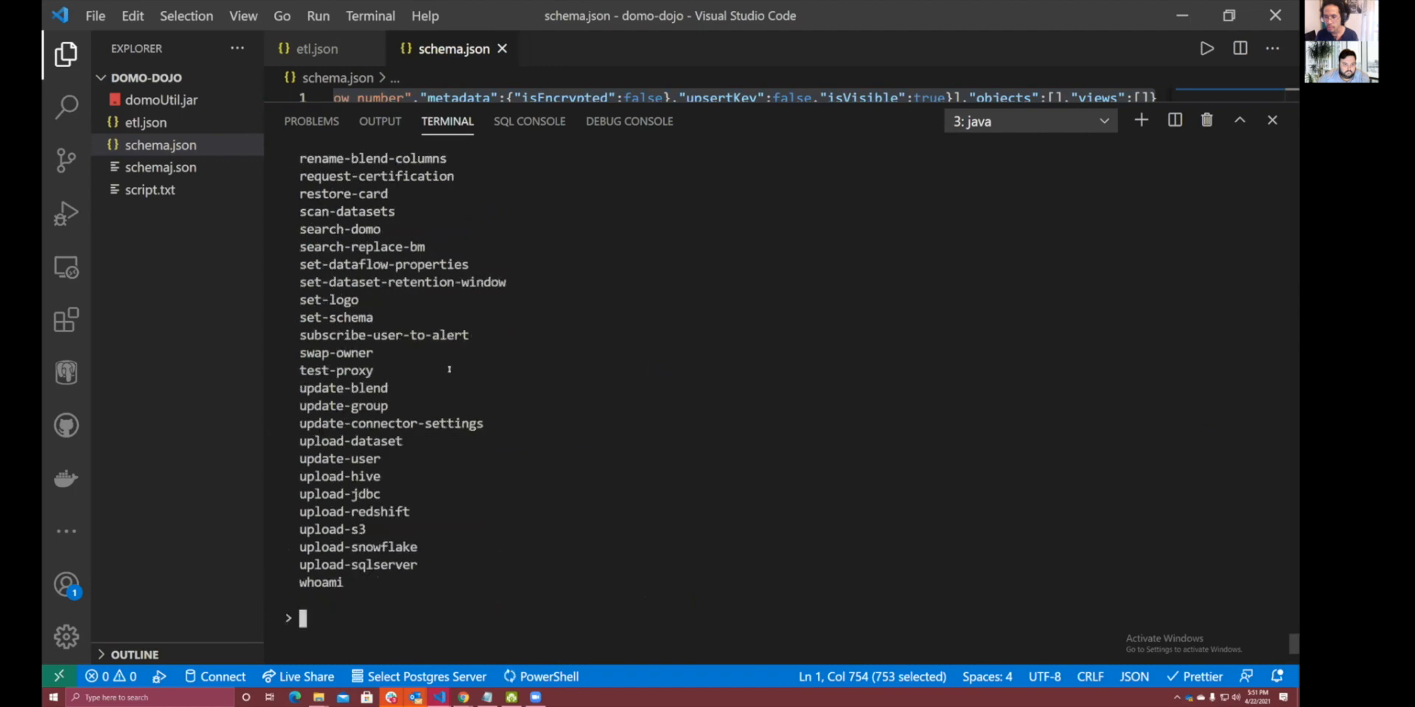
Shrink the terminal and open script.txt to read the UPSERT rules, tests and prepared commands.
drag(504, 108, 504, 237)
click(150, 189)
scroll(479, 184, down, 4)
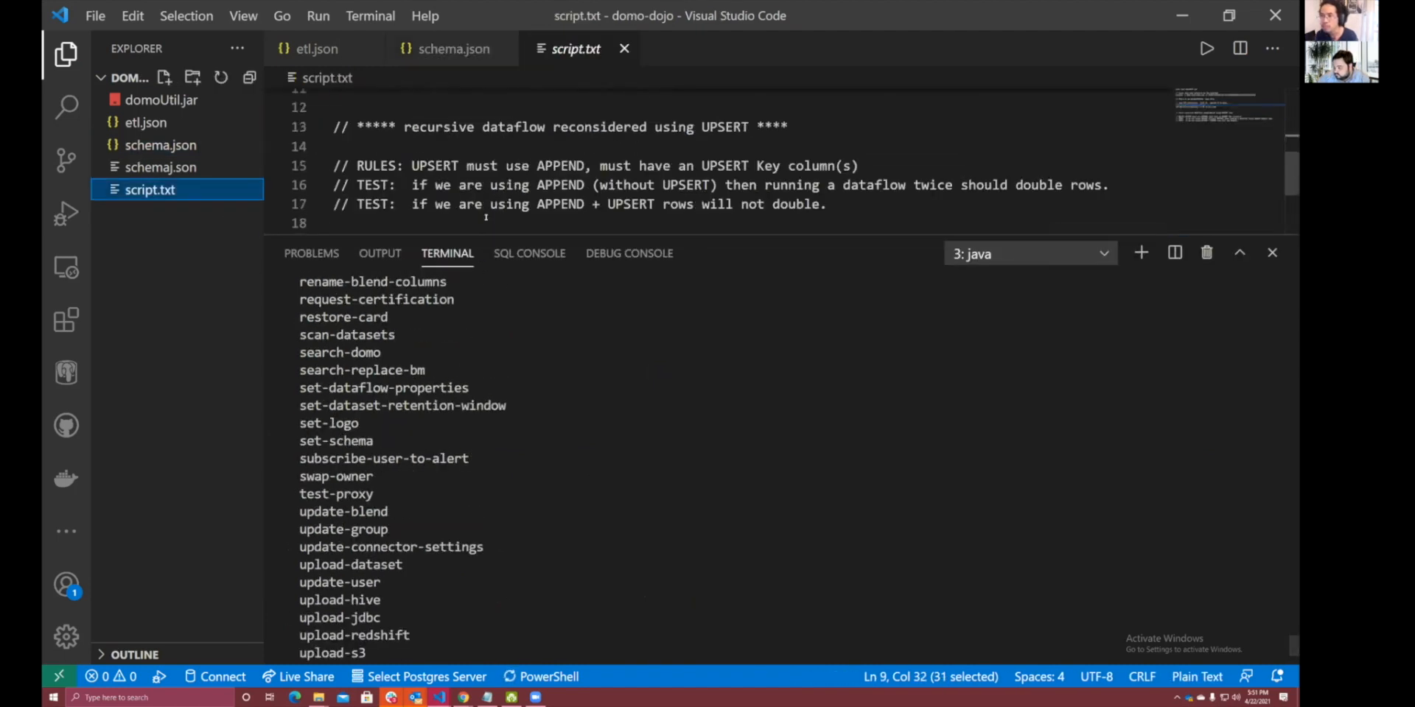
scroll(457, 196, up, 1)
scroll(458, 195, down, 1)
scroll(457, 195, up, 1)
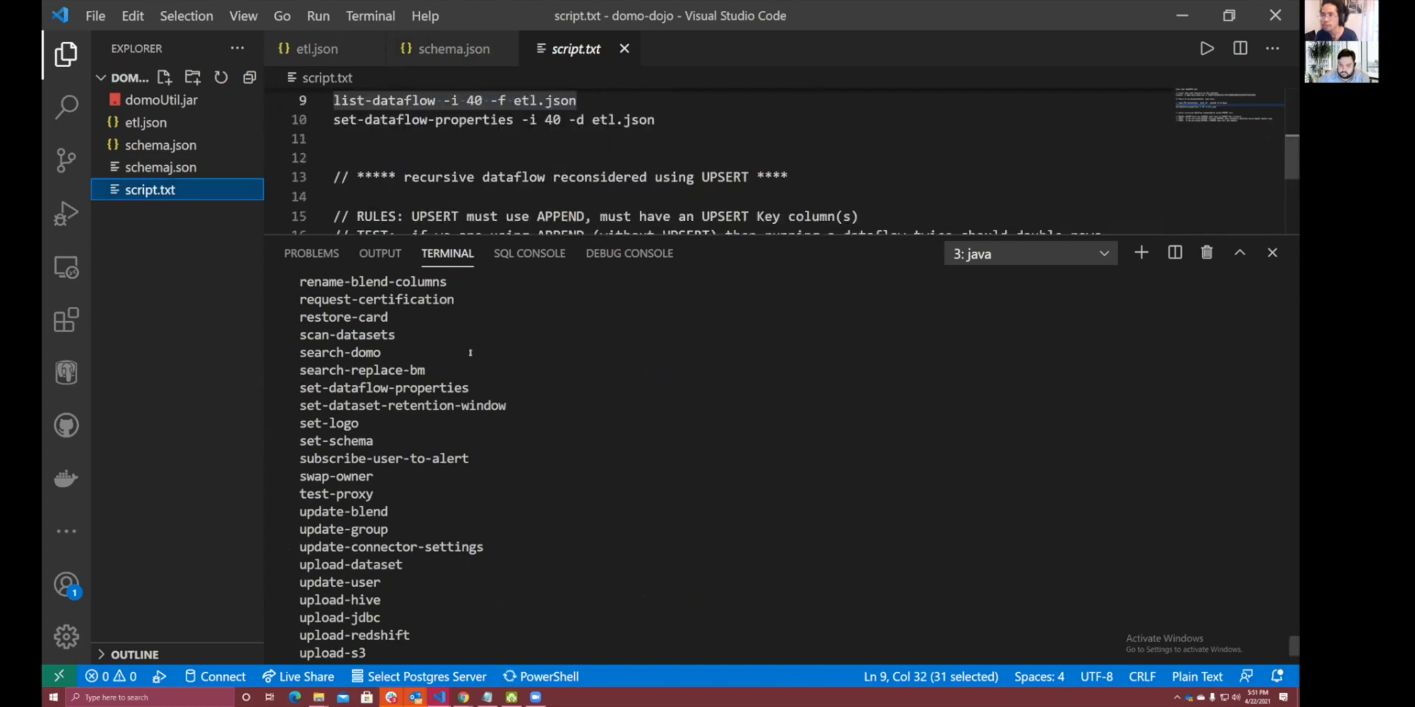
Search the early part of the terminal's command list for a command that defines UPSERT keys.
click(486, 422)
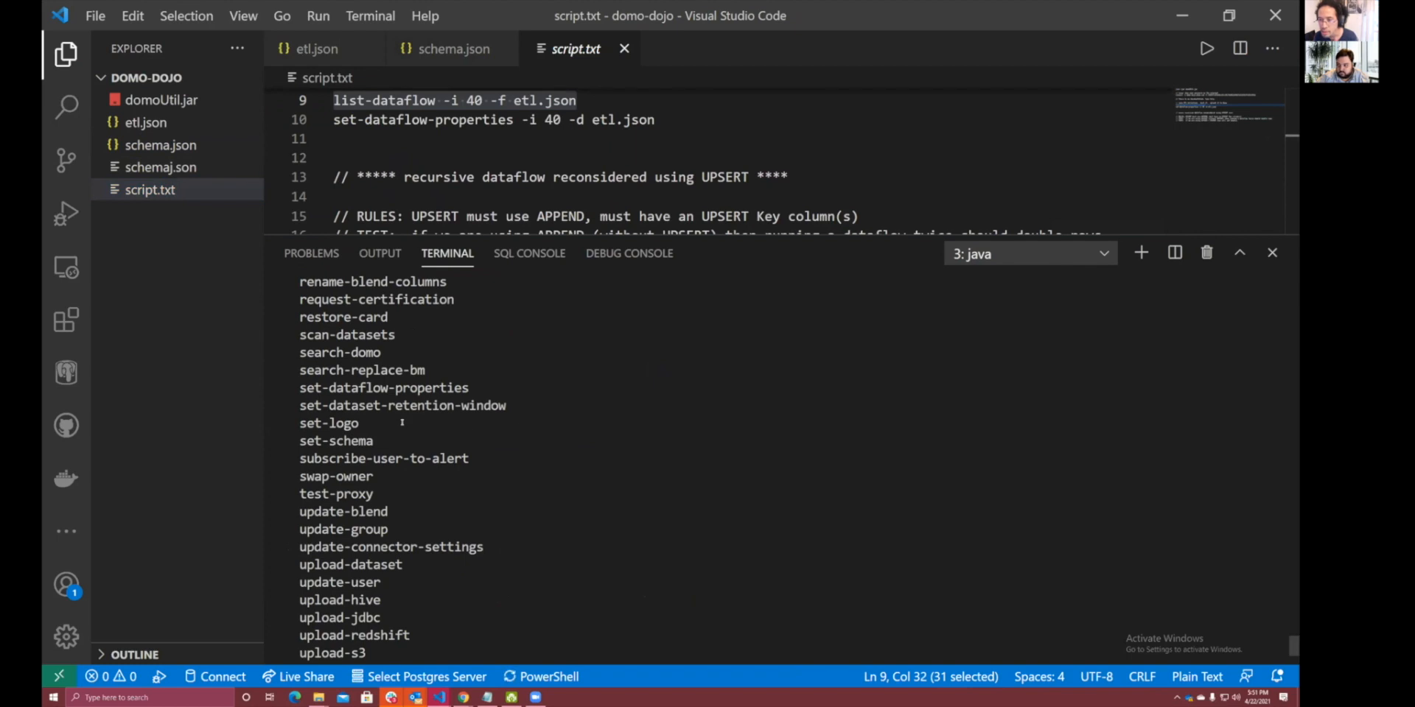
scroll(462, 437, up, 10)
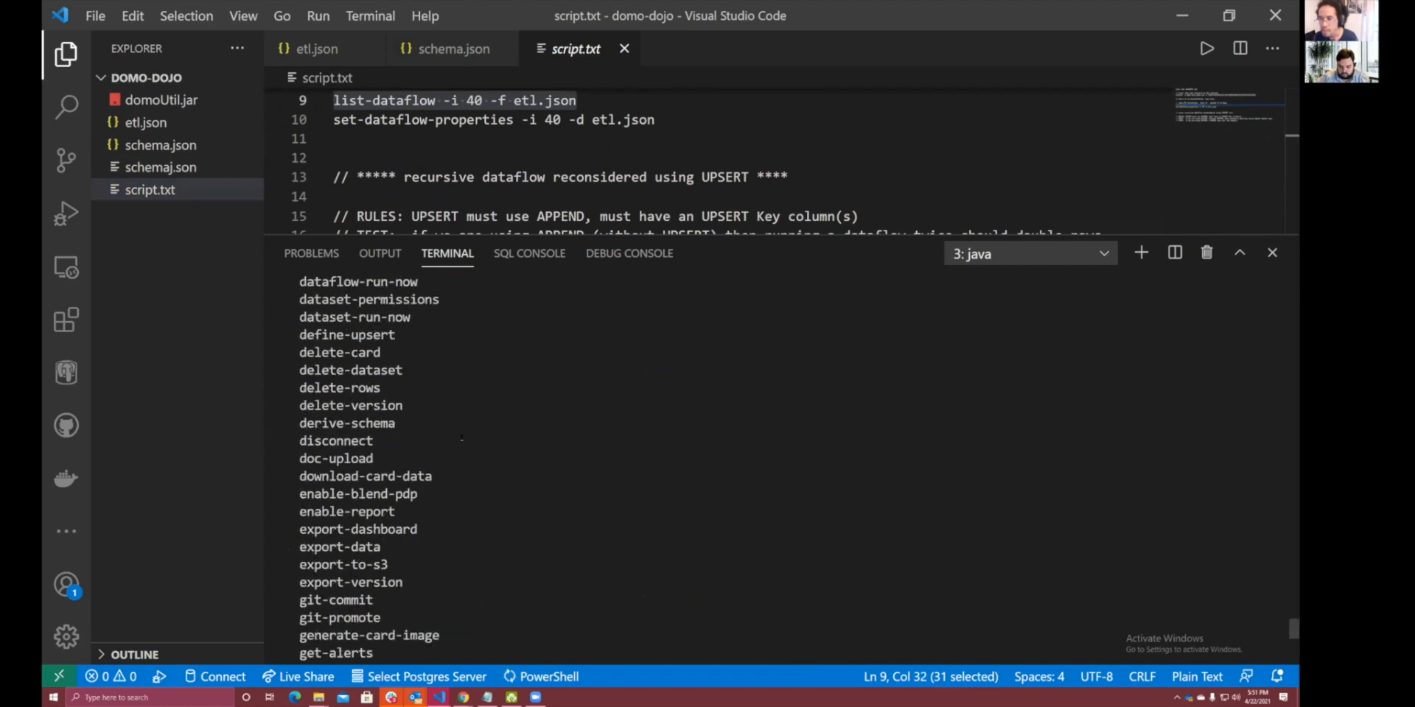
scroll(463, 427, up, 2)
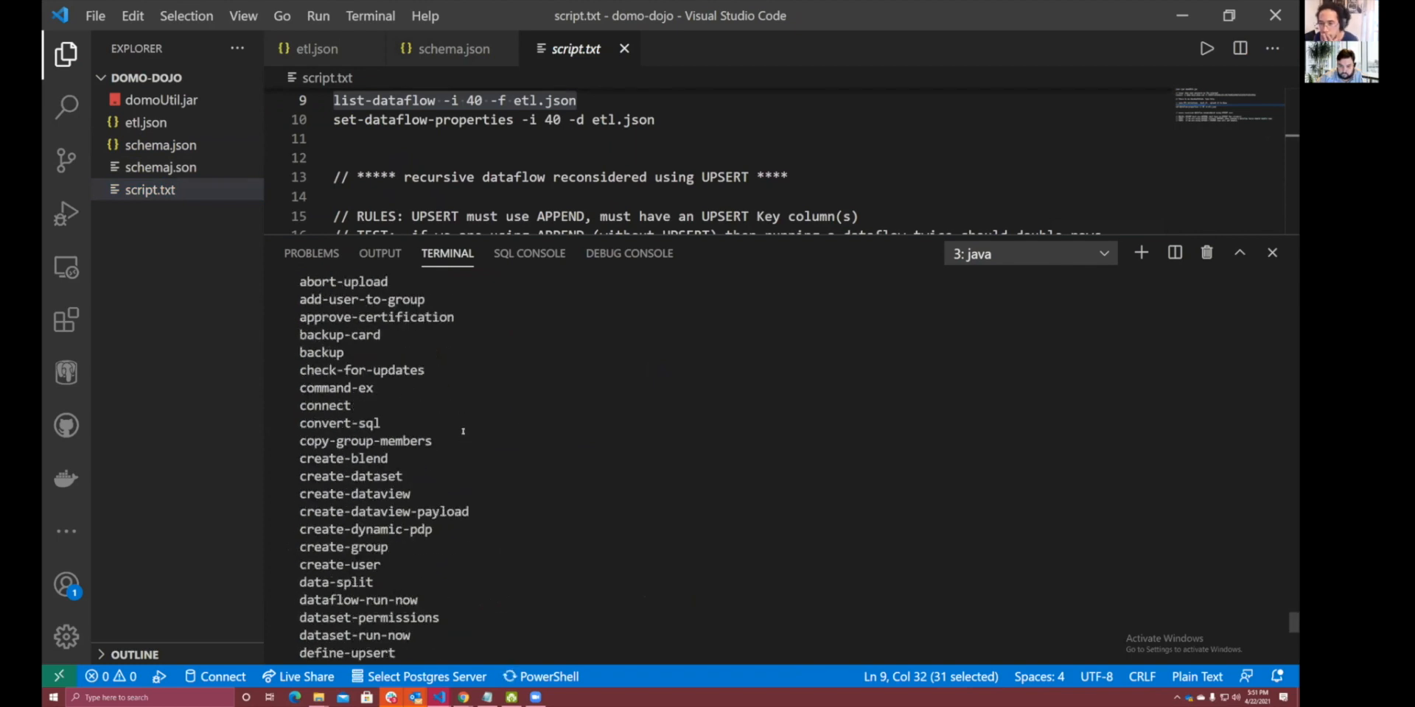
drag(394, 325, 446, 406)
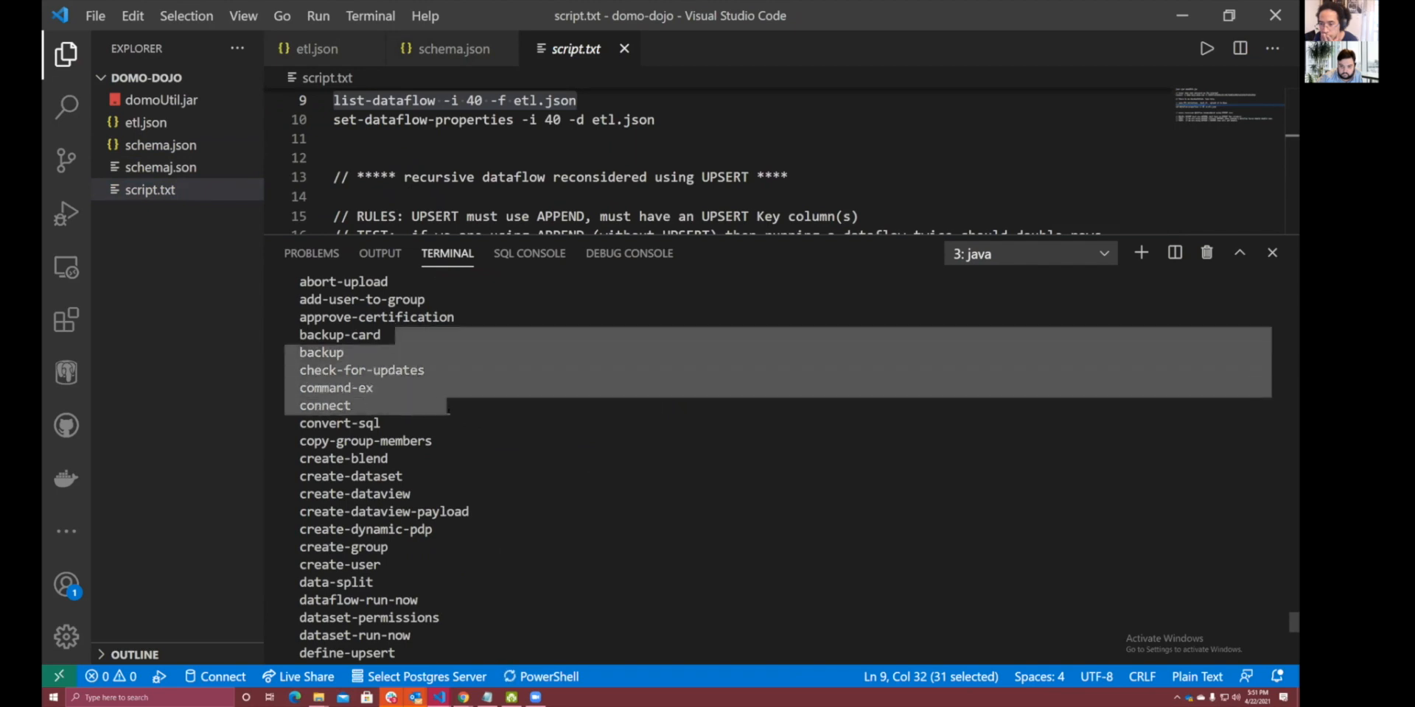
scroll(446, 406, down, 2)
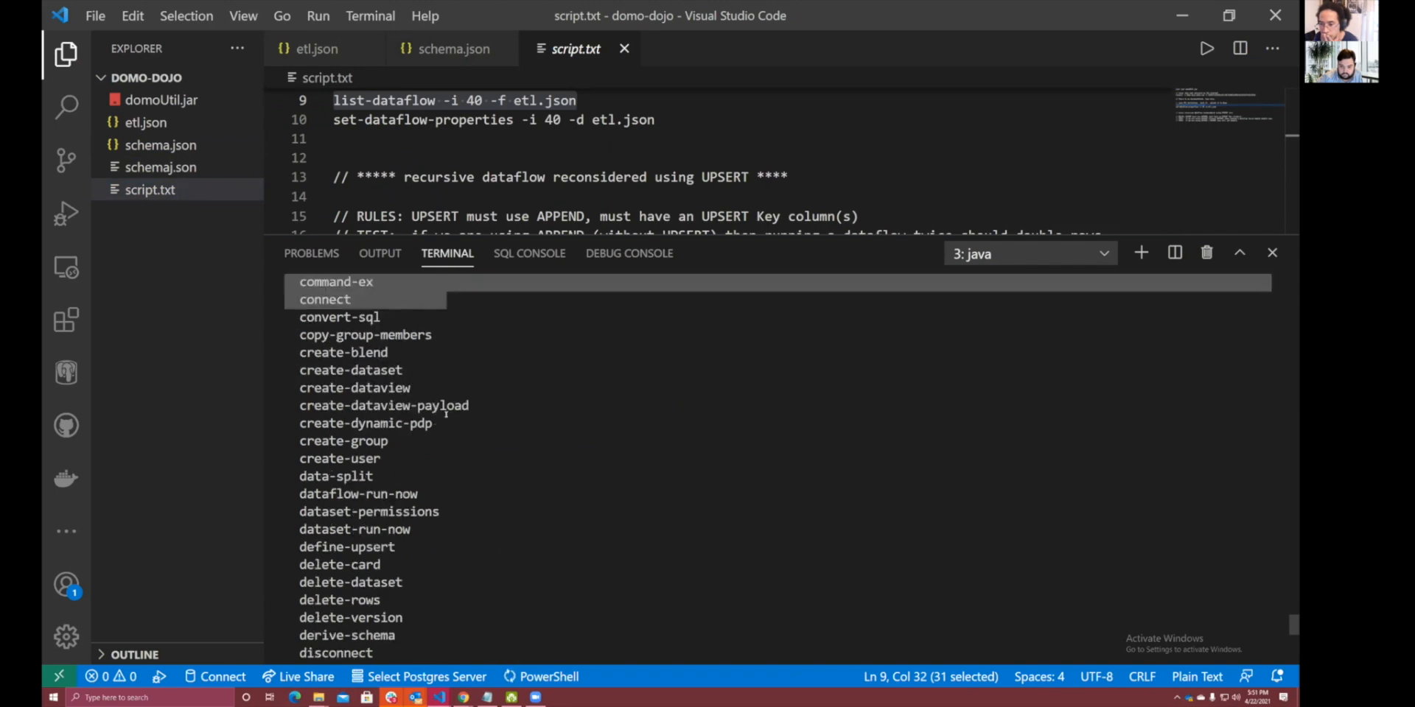
drag(349, 339, 488, 551)
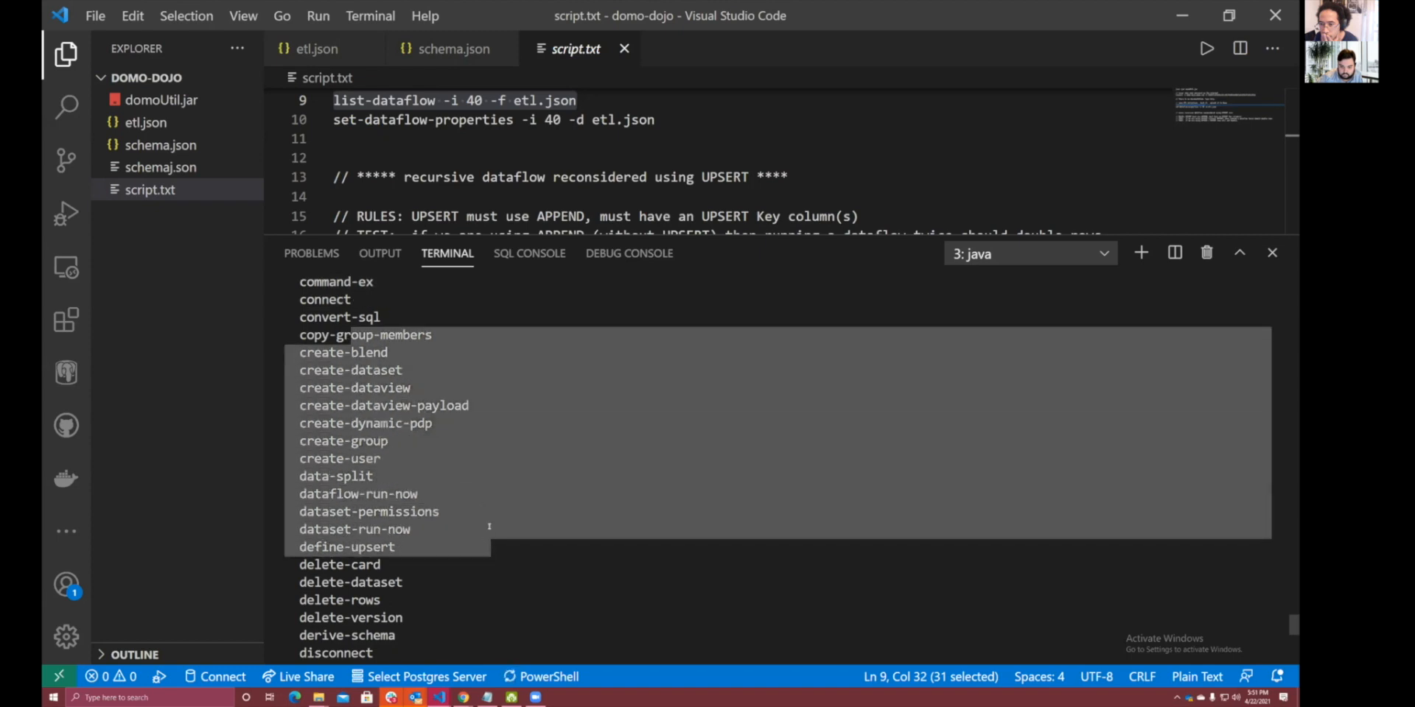
Search the rest of the terminal's command list, through to its end, for dataset, schema and upsert commands.
scroll(488, 551, down, 4)
drag(330, 354, 434, 510)
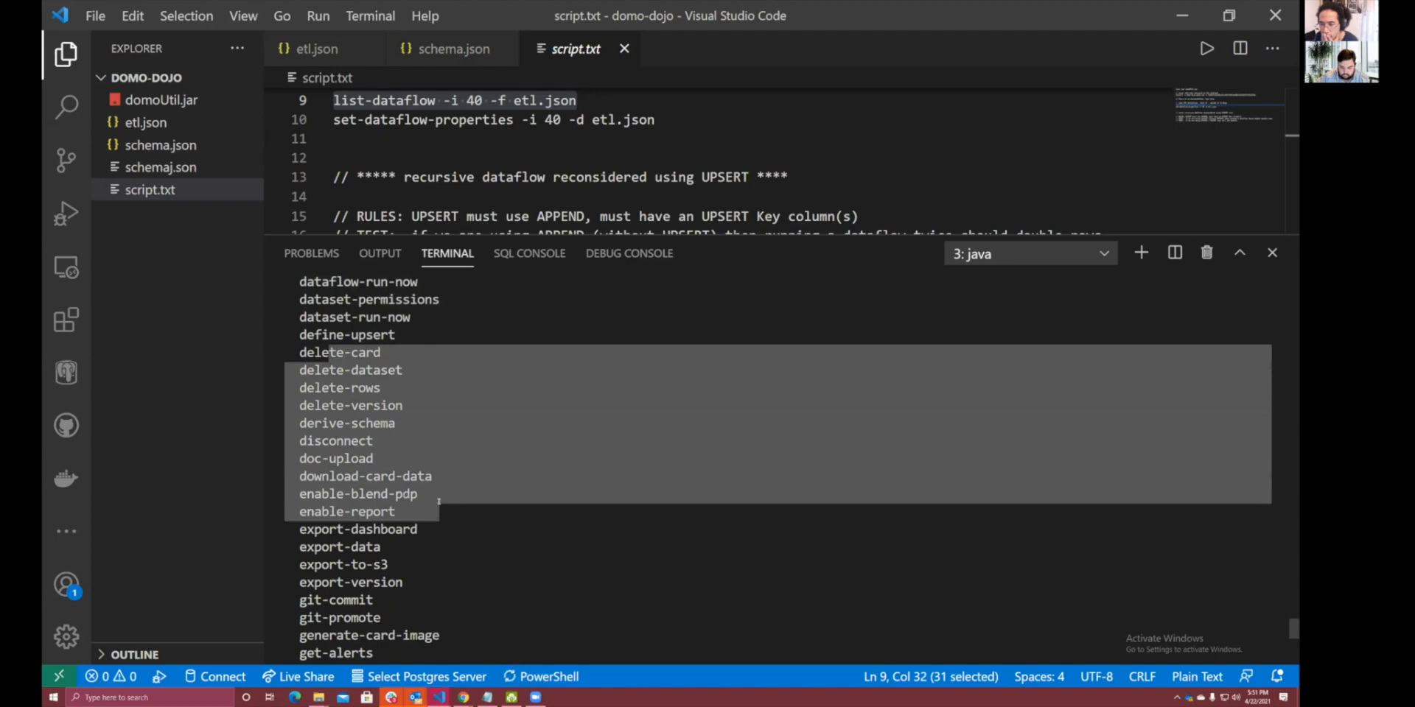
scroll(458, 485, down, 2)
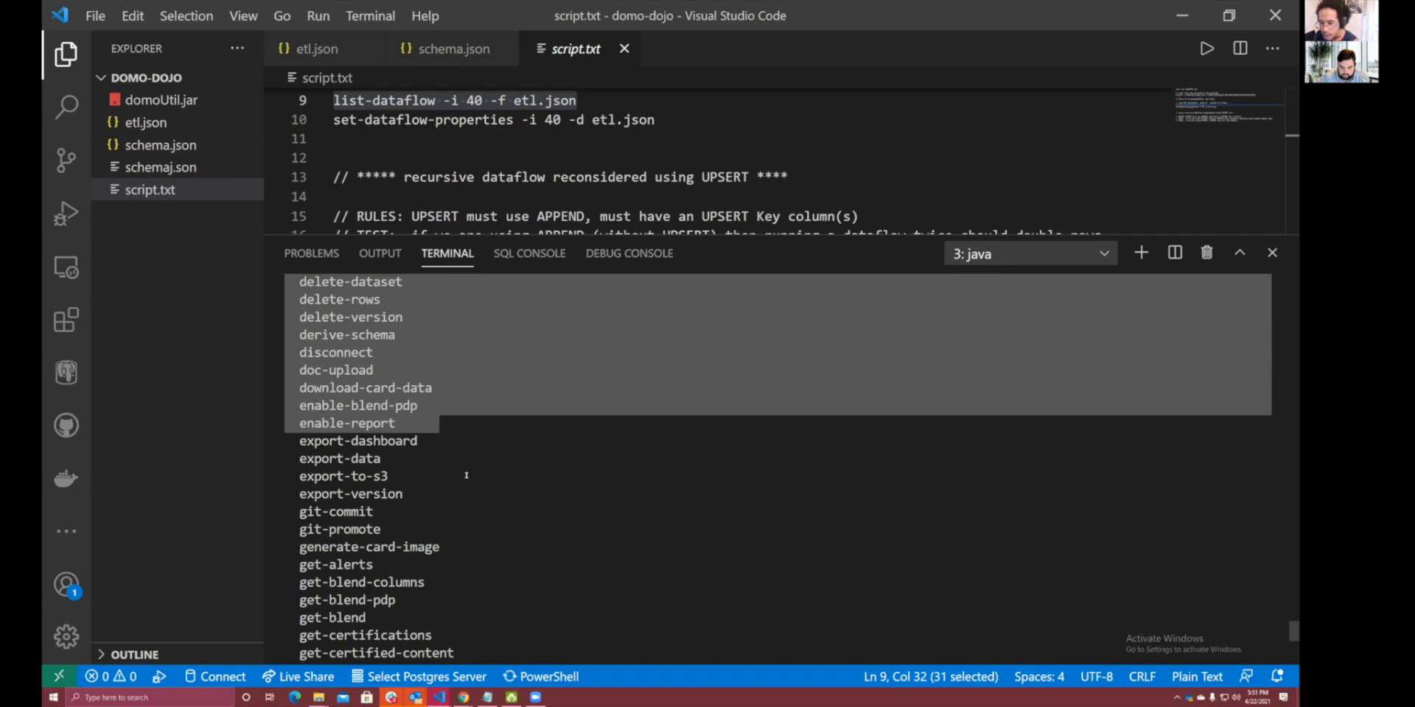
scroll(465, 475, down, 2)
drag(337, 440, 521, 549)
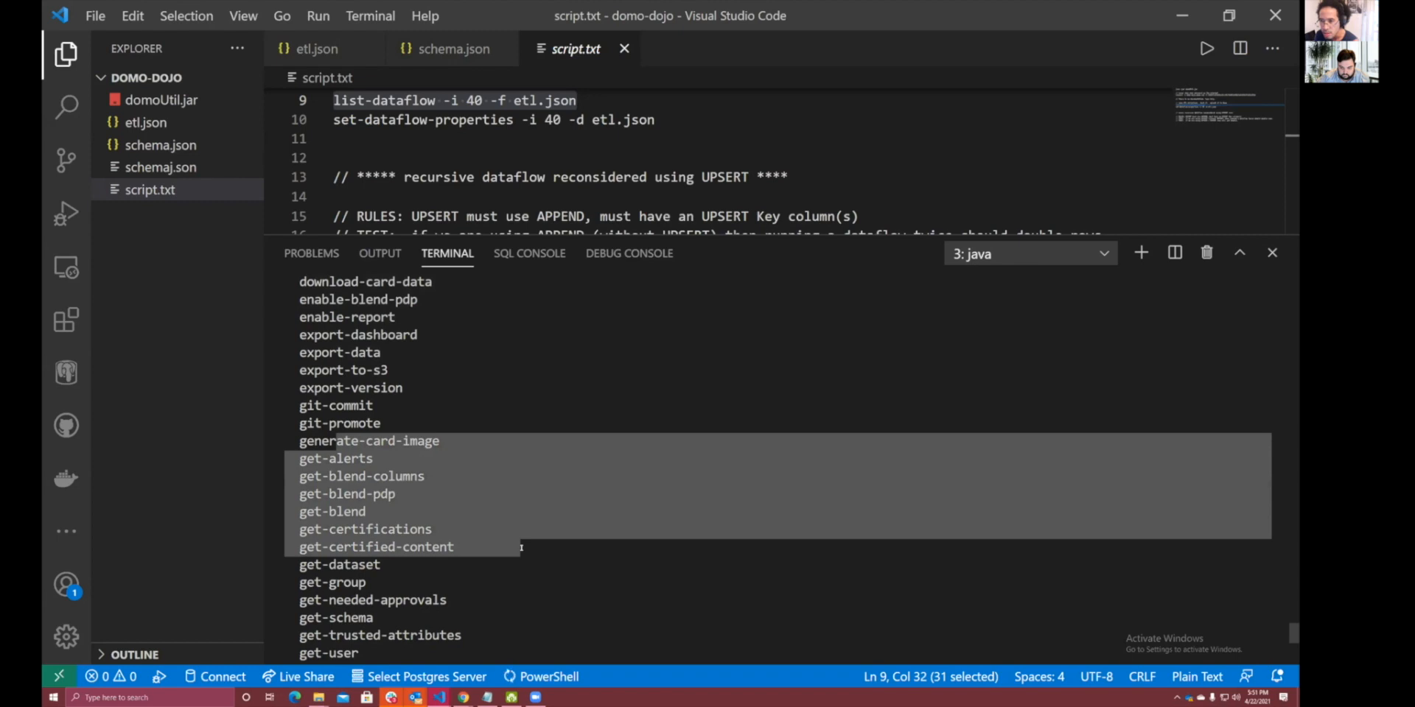
scroll(521, 547, down, 2)
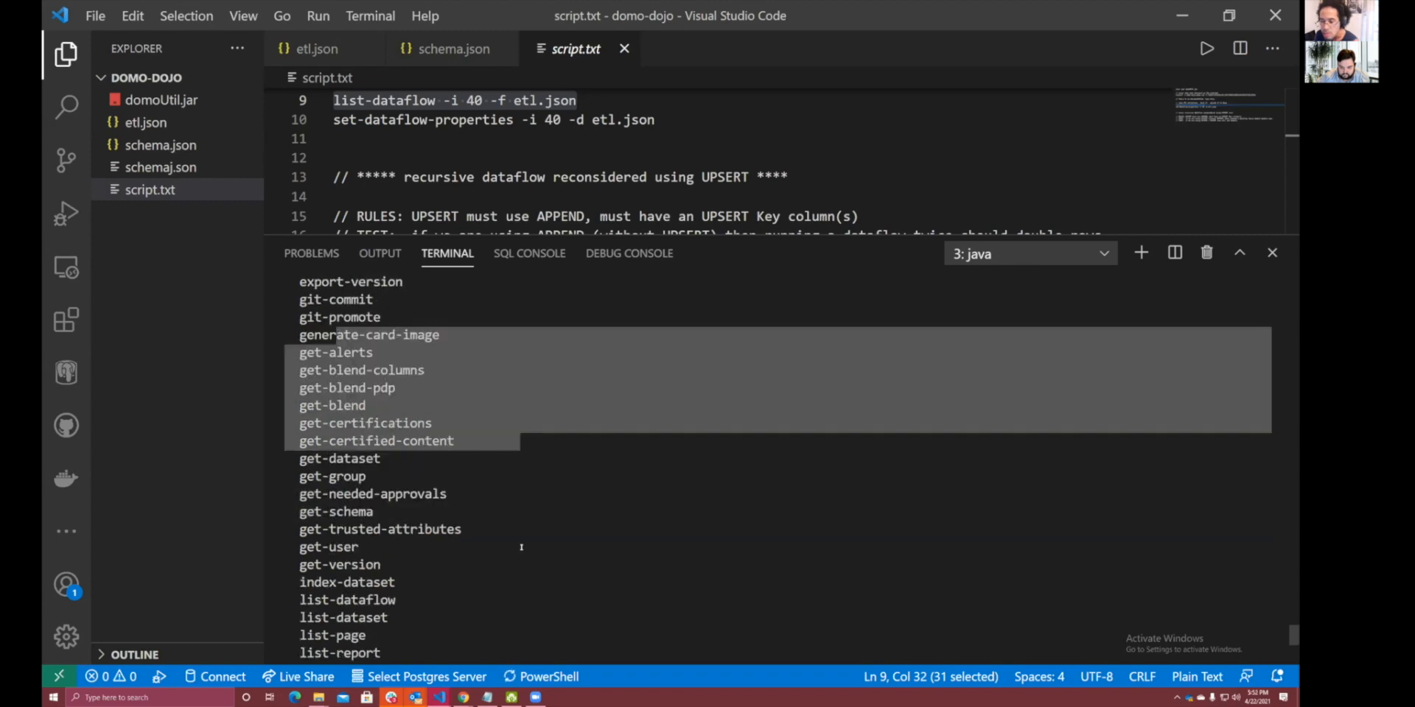
scroll(521, 546, down, 2)
scroll(521, 547, down, 2)
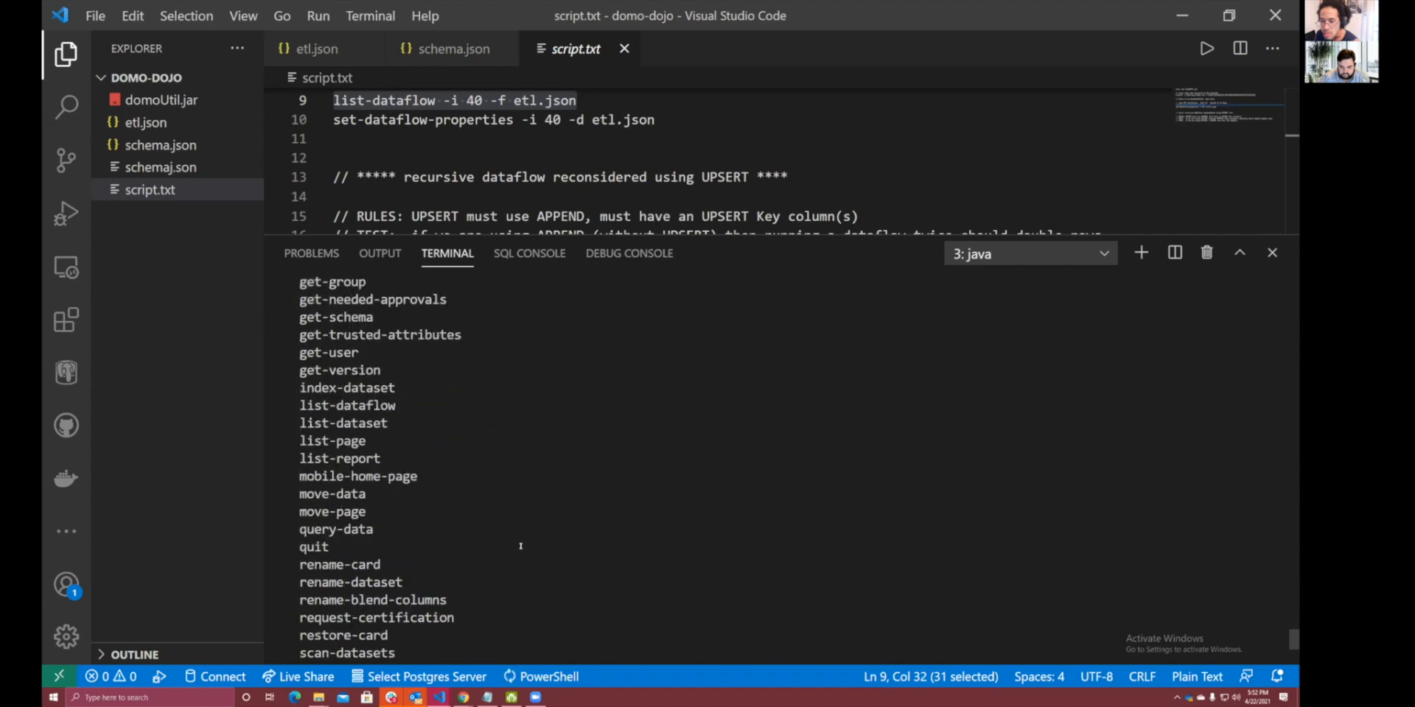
scroll(521, 547, down, 2)
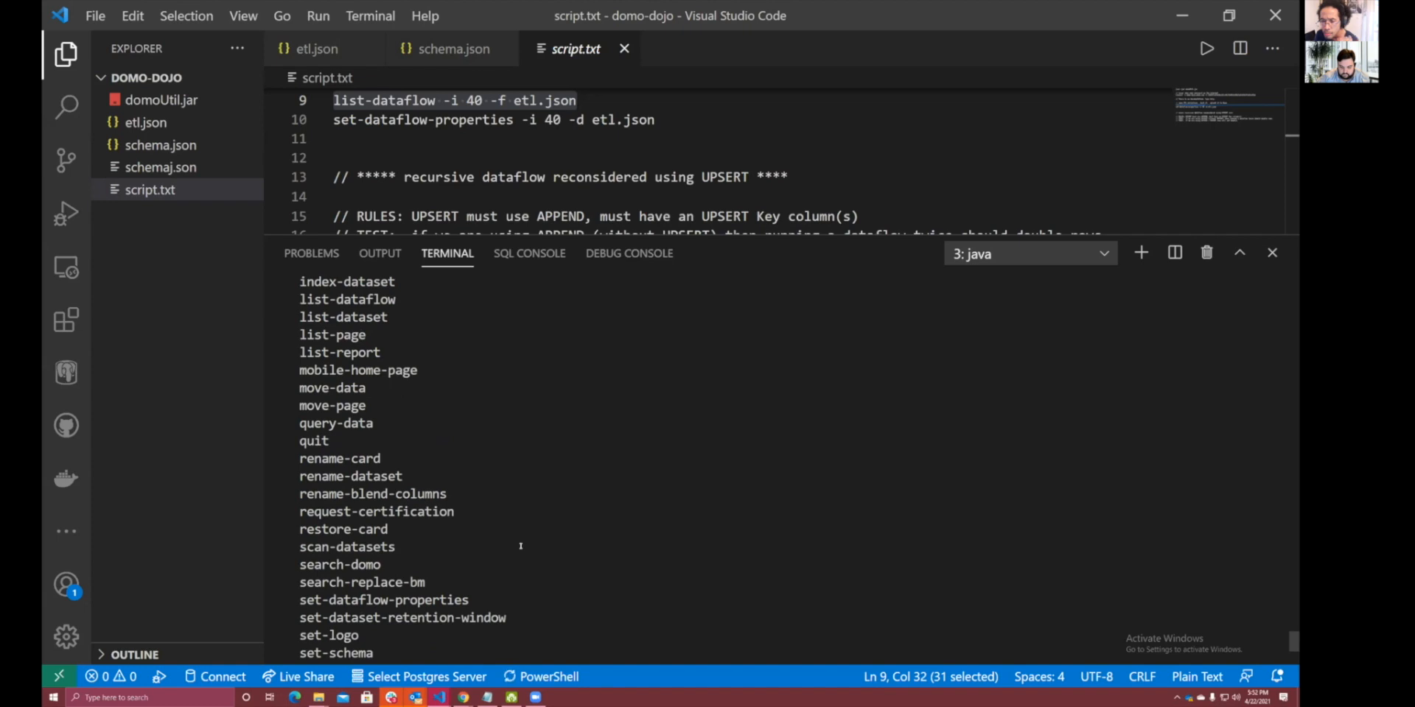
scroll(521, 547, down, 2)
scroll(521, 547, down, 2)
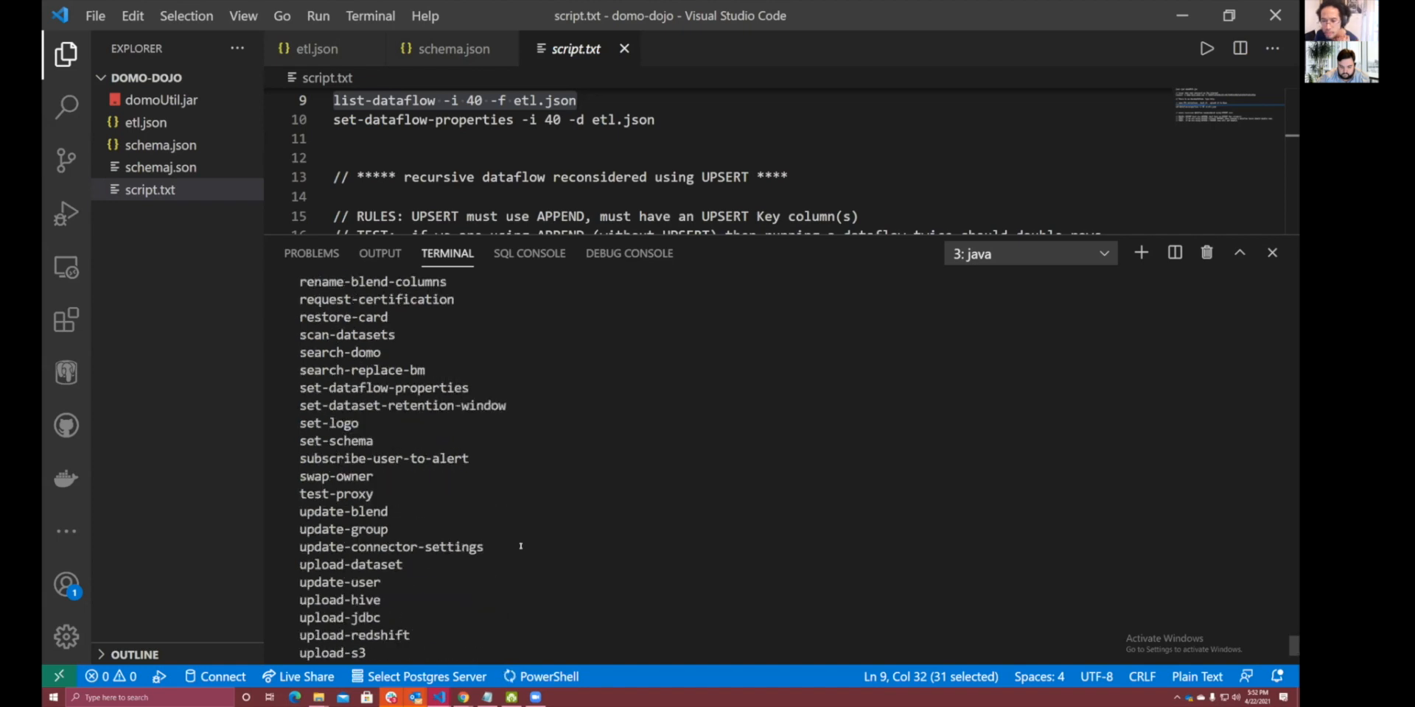
scroll(521, 547, down, 2)
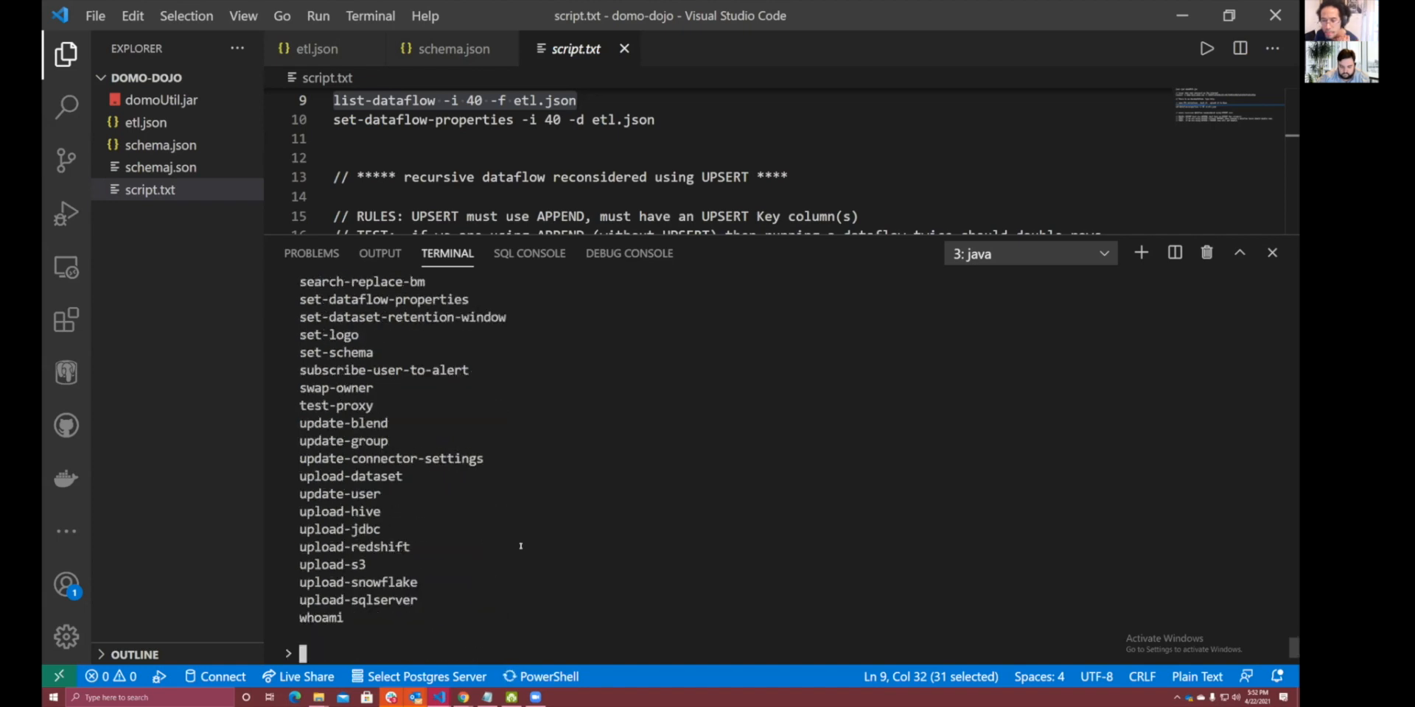
key(Up)
key(Up)
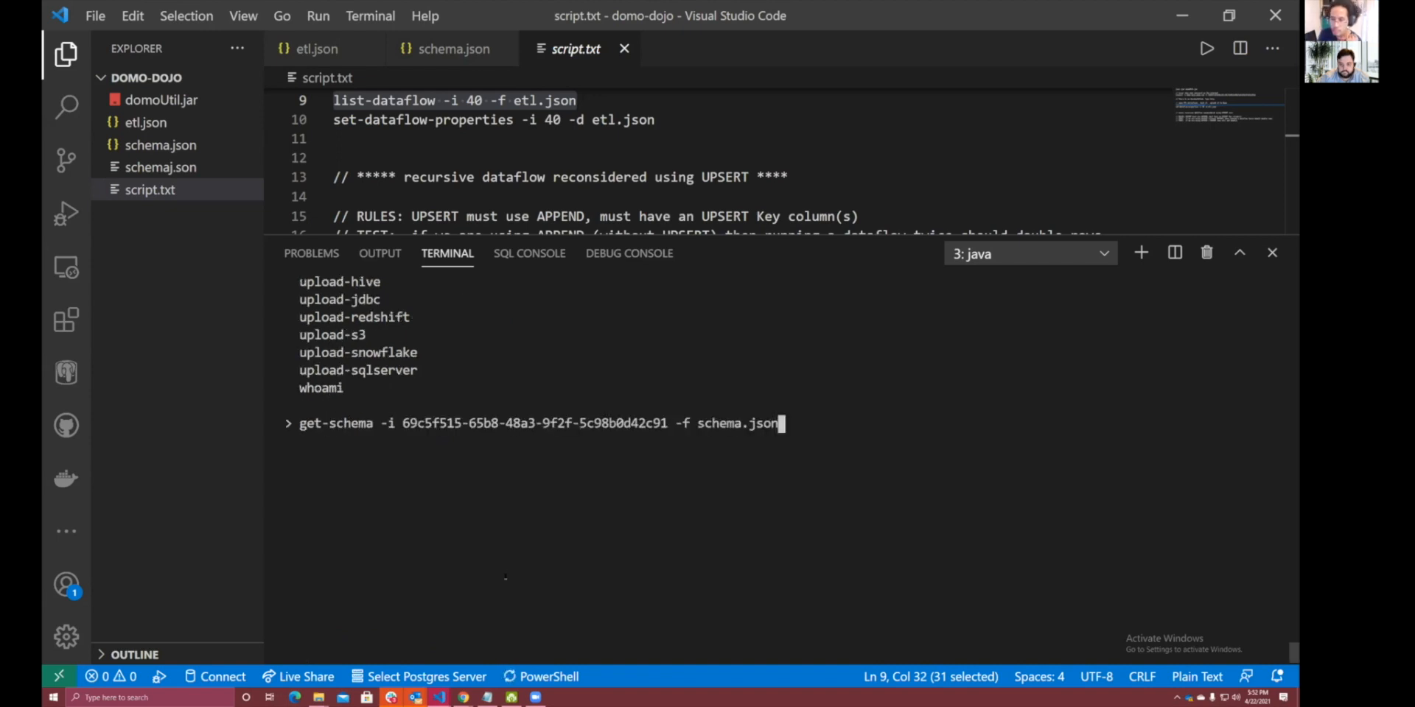
key(Up)
key(Up)
key(Up)
key(Up)
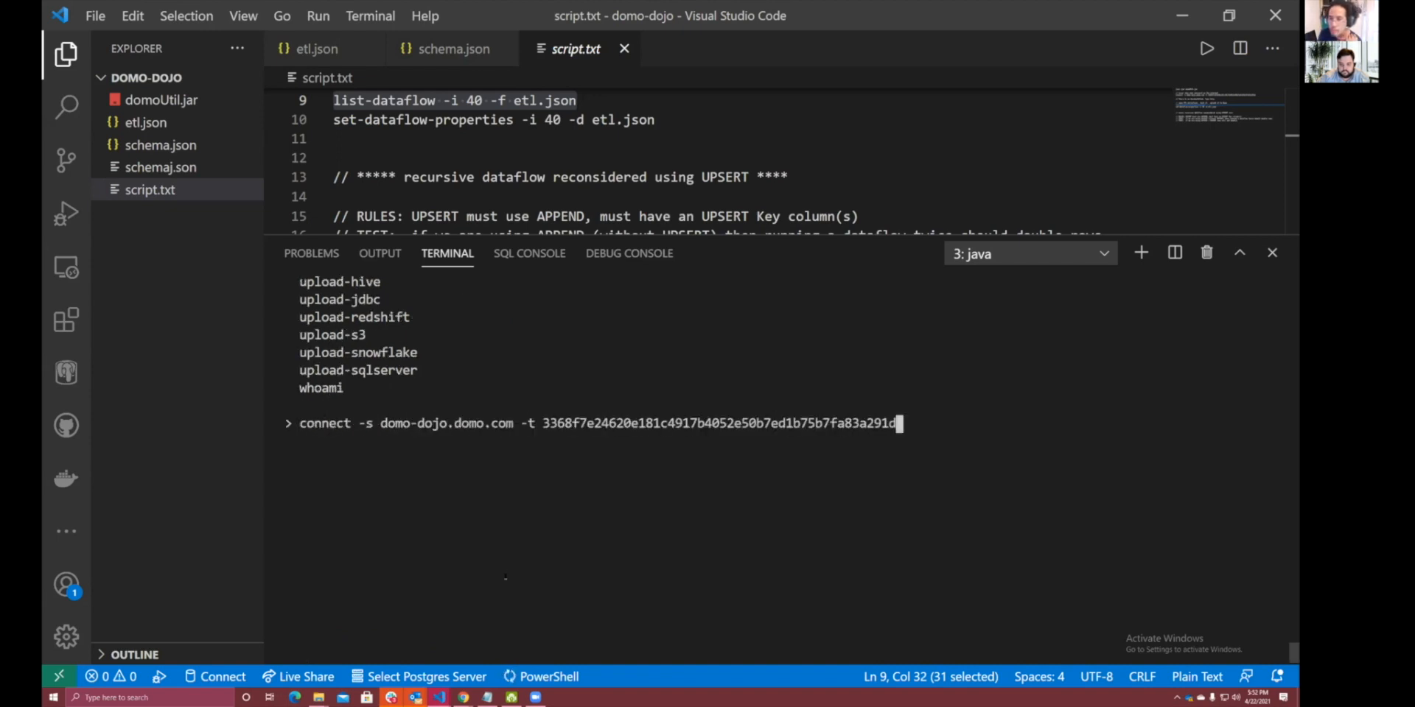
key(BackSpace)
key(BackSpace)
key(BackSpace)
key(BackSpace)
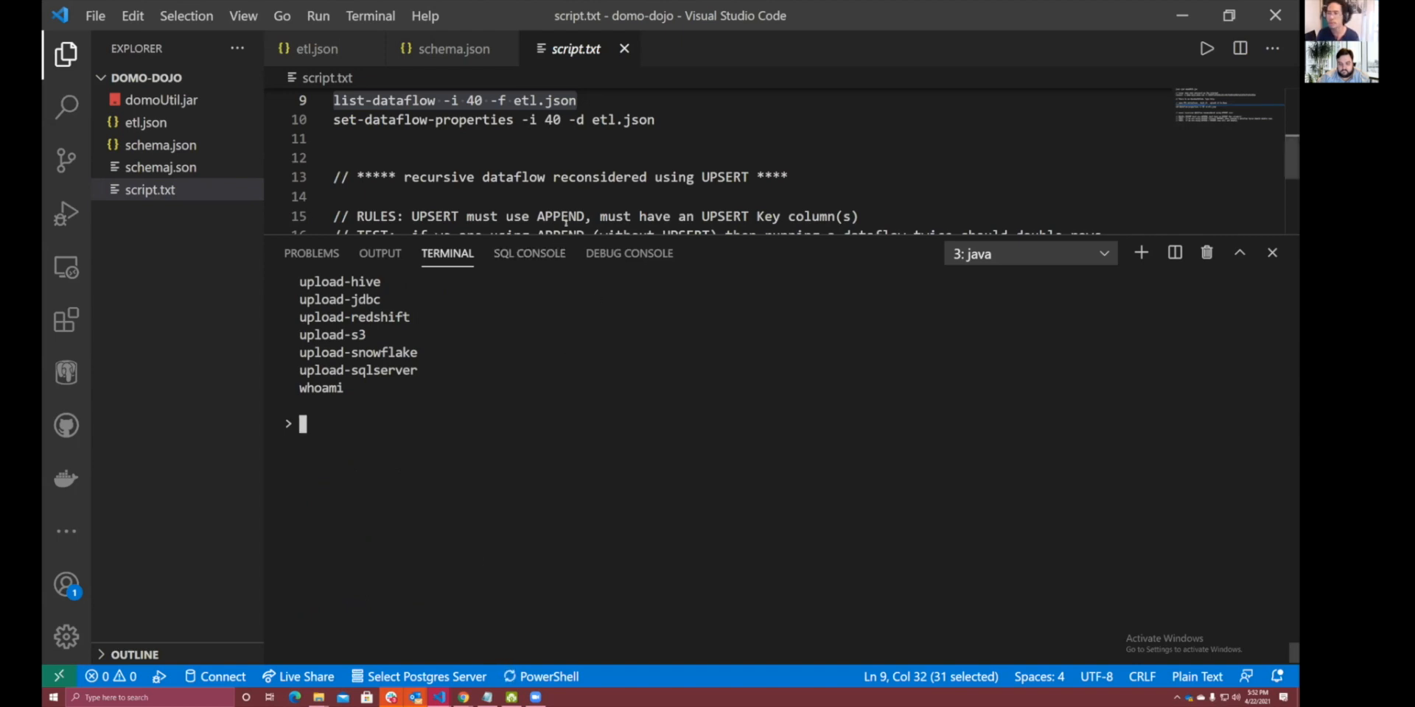
Shrink the terminal and display the help for define-upsert to review its syntax and column option.
drag(565, 234, 509, 380)
text(h)
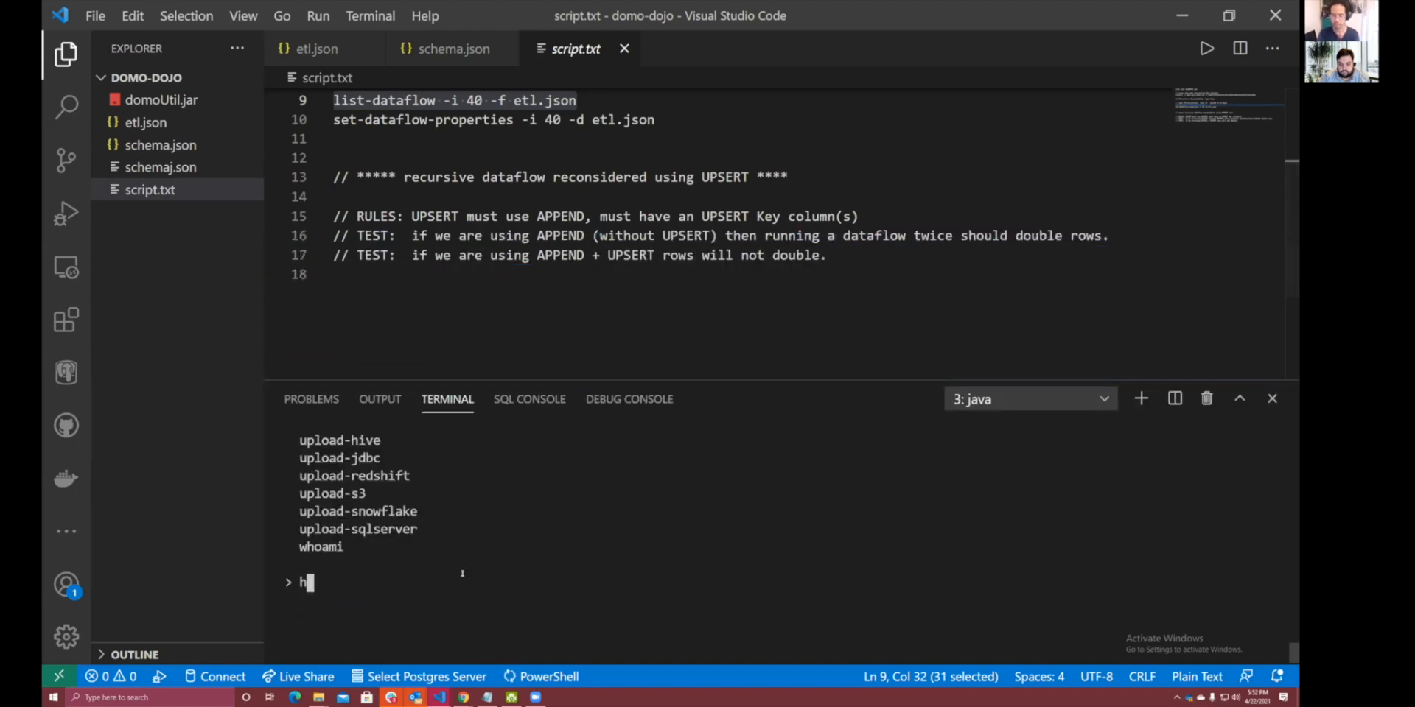
text(elp define-upsert)
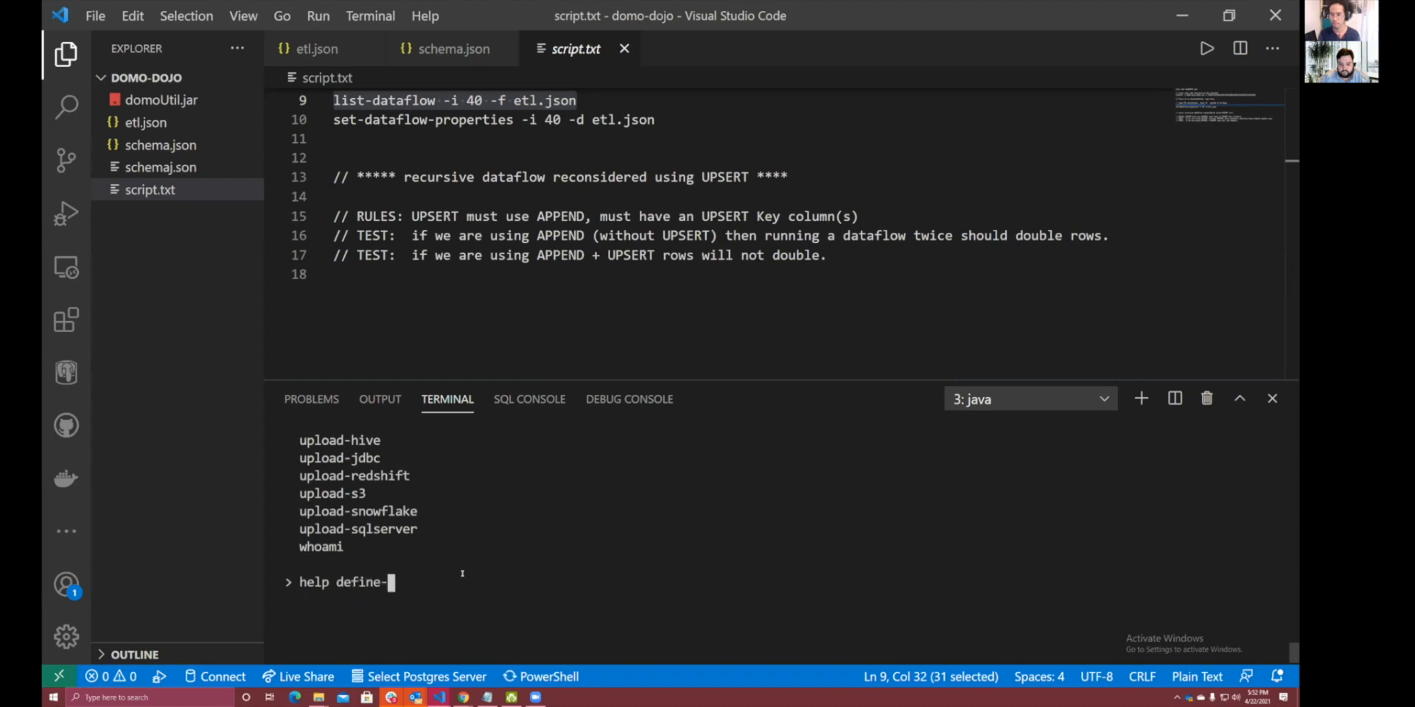
key(Return)
drag(322, 494, 722, 488)
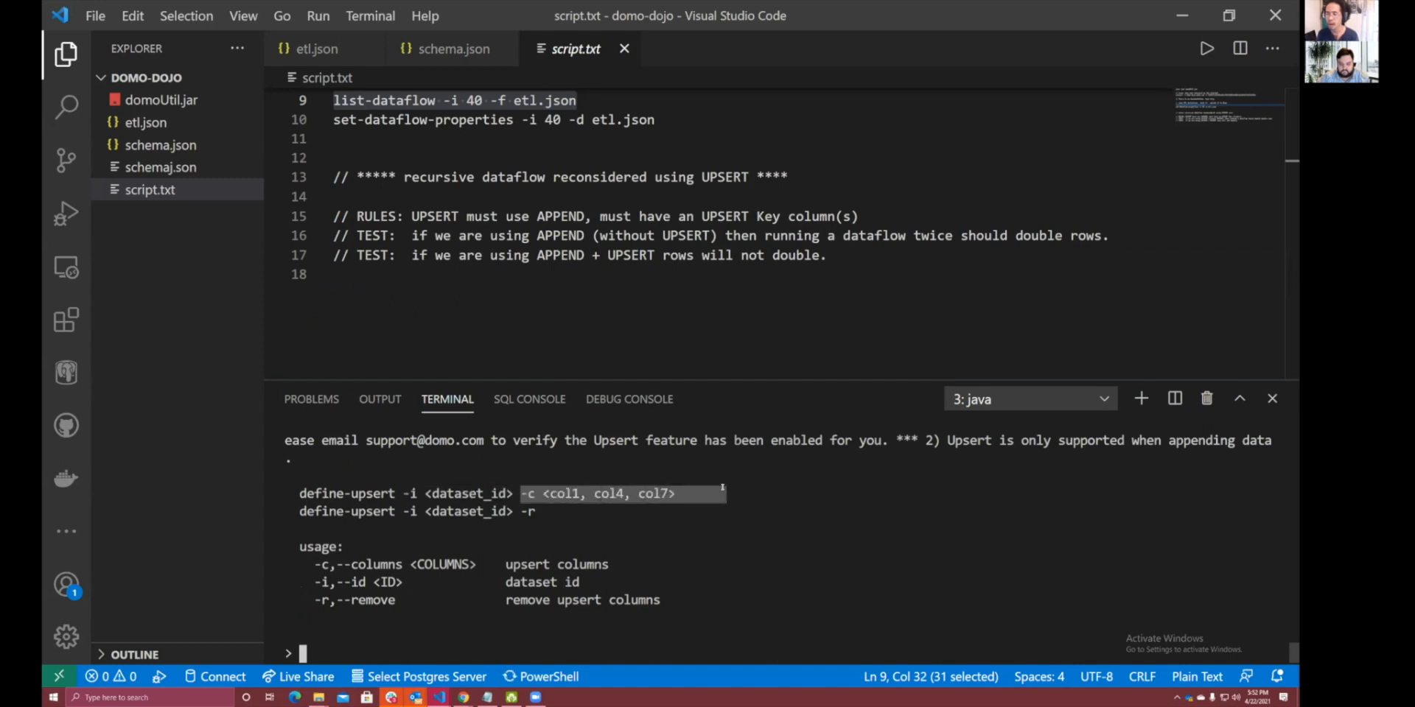
click(399, 627)
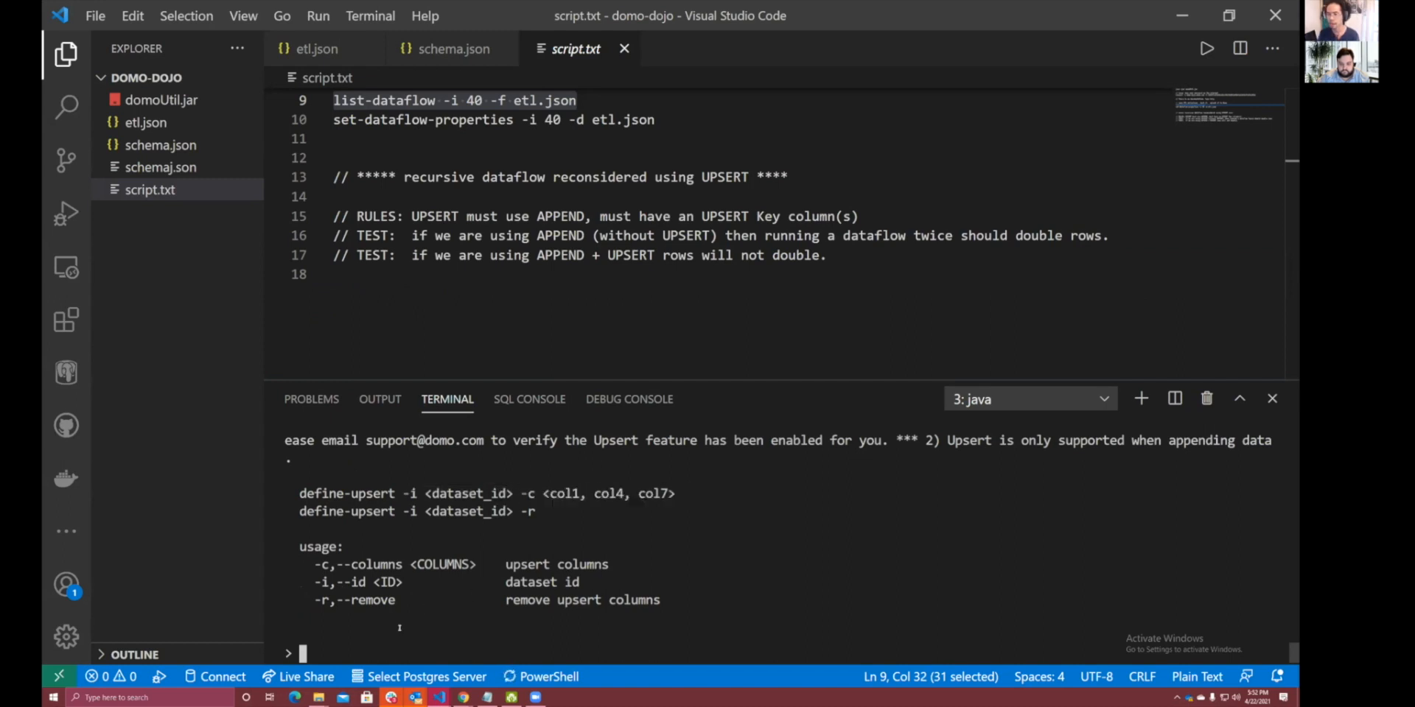
Run define-upsert on dataset 69c5f515-65b8-48a3-9f2f-5c98b0d42c91 with brand as the upsert column, checking the column name in schema.json.
text(de)
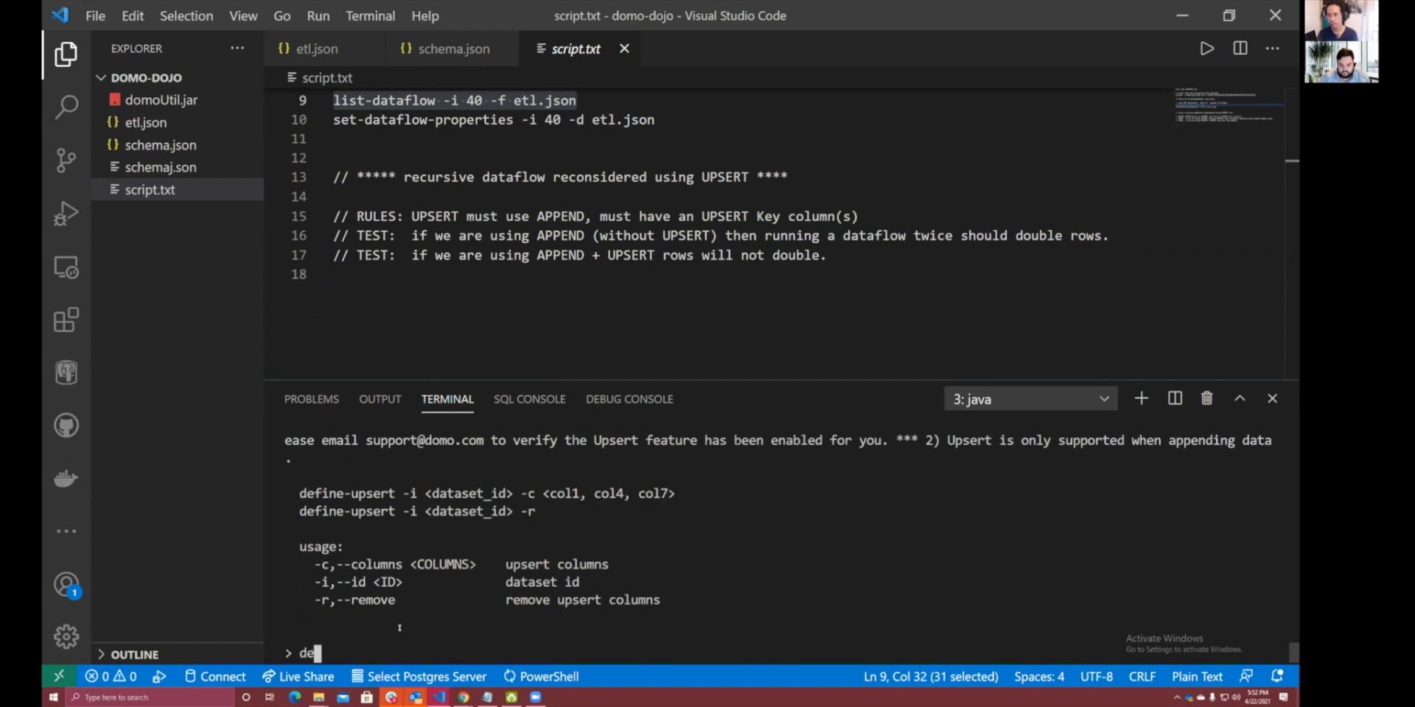
text(fine-upsert -i)
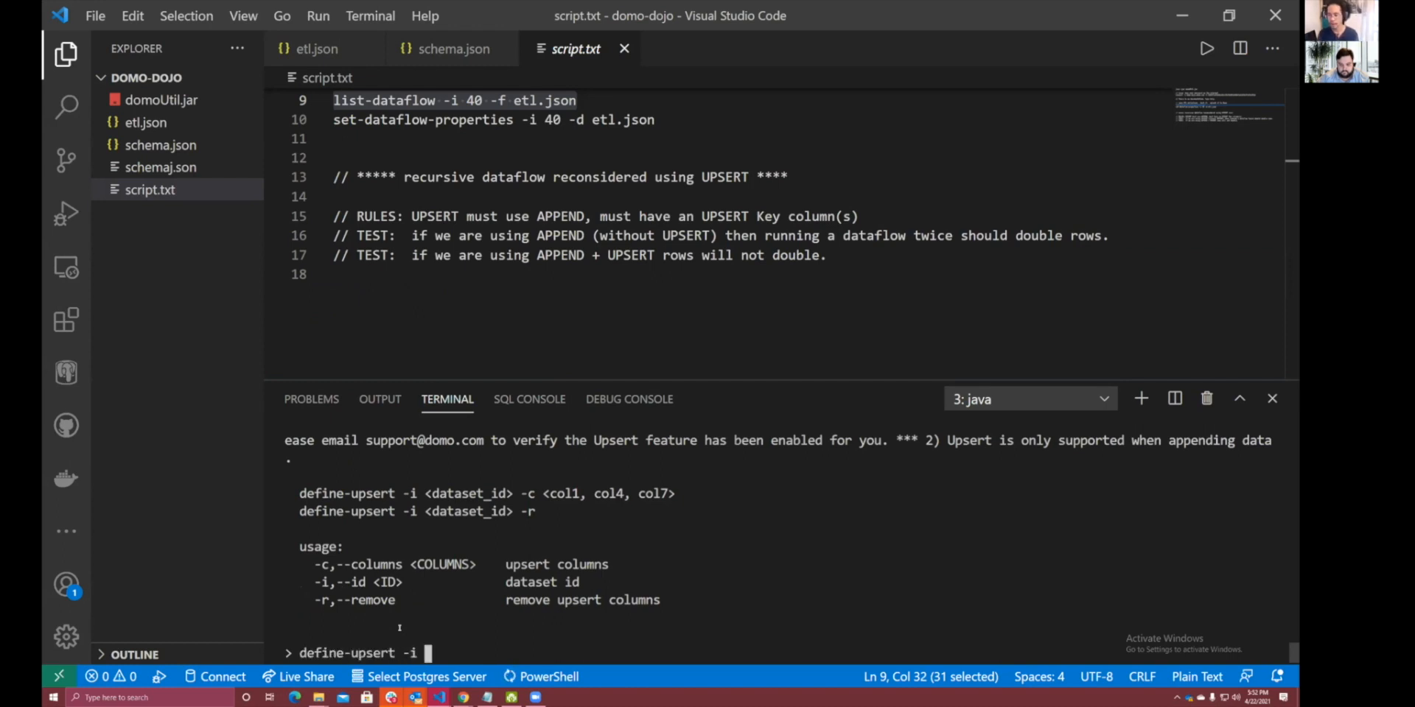
text(69c5f515-65b8-48a3-9f2f-5c98b0d42c91)
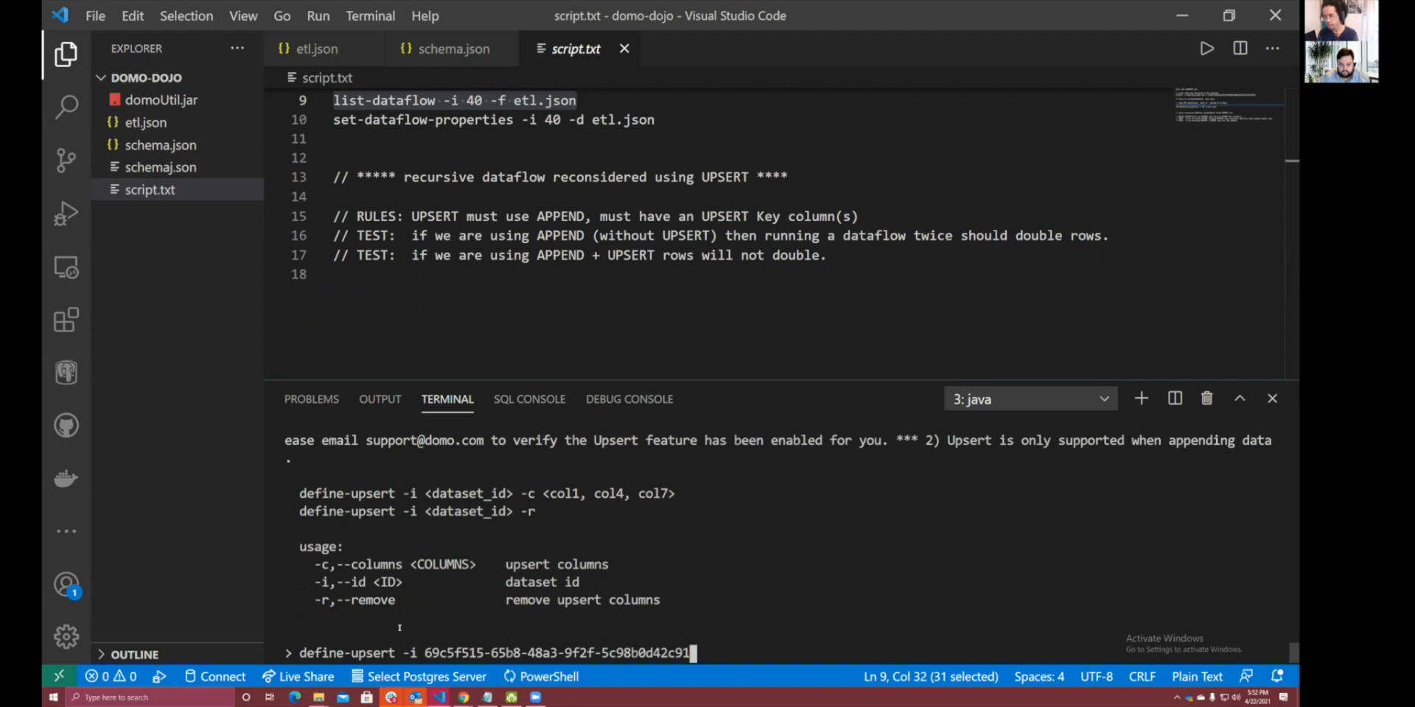
text(-c)
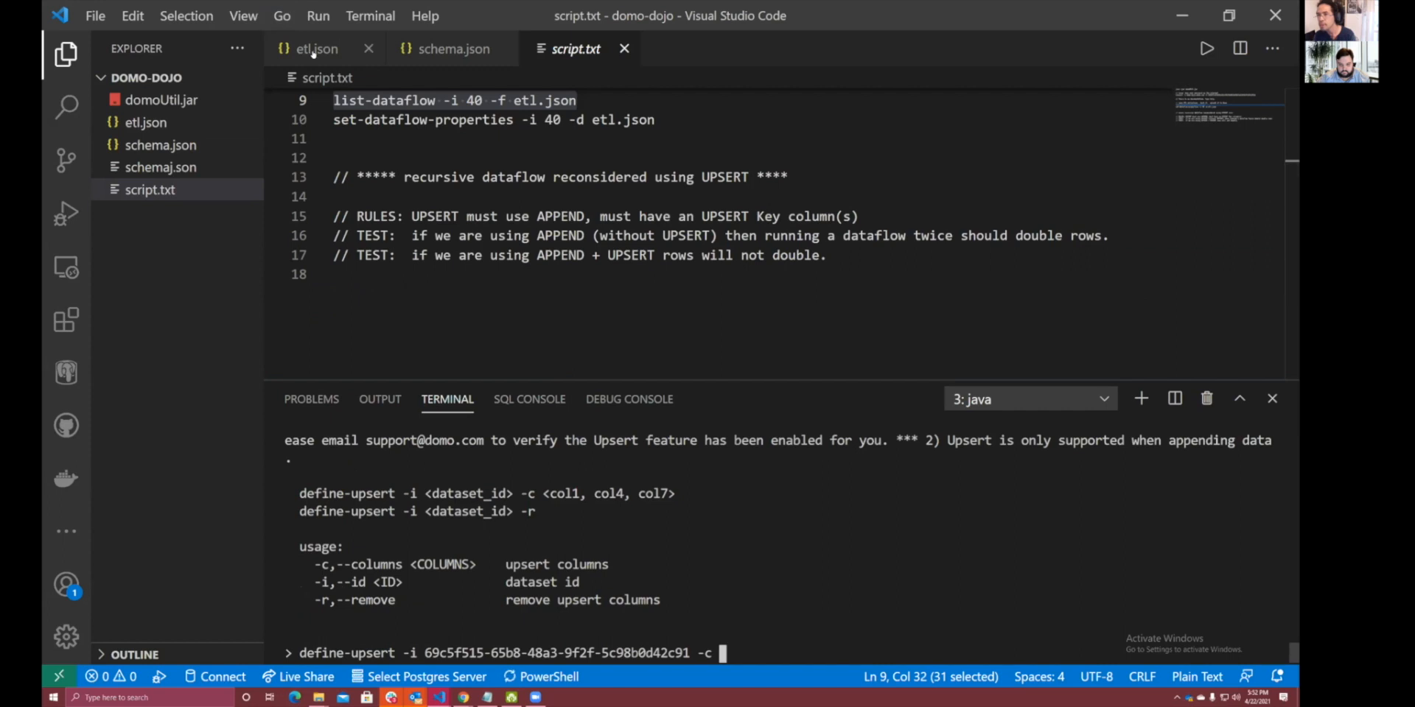
click(458, 50)
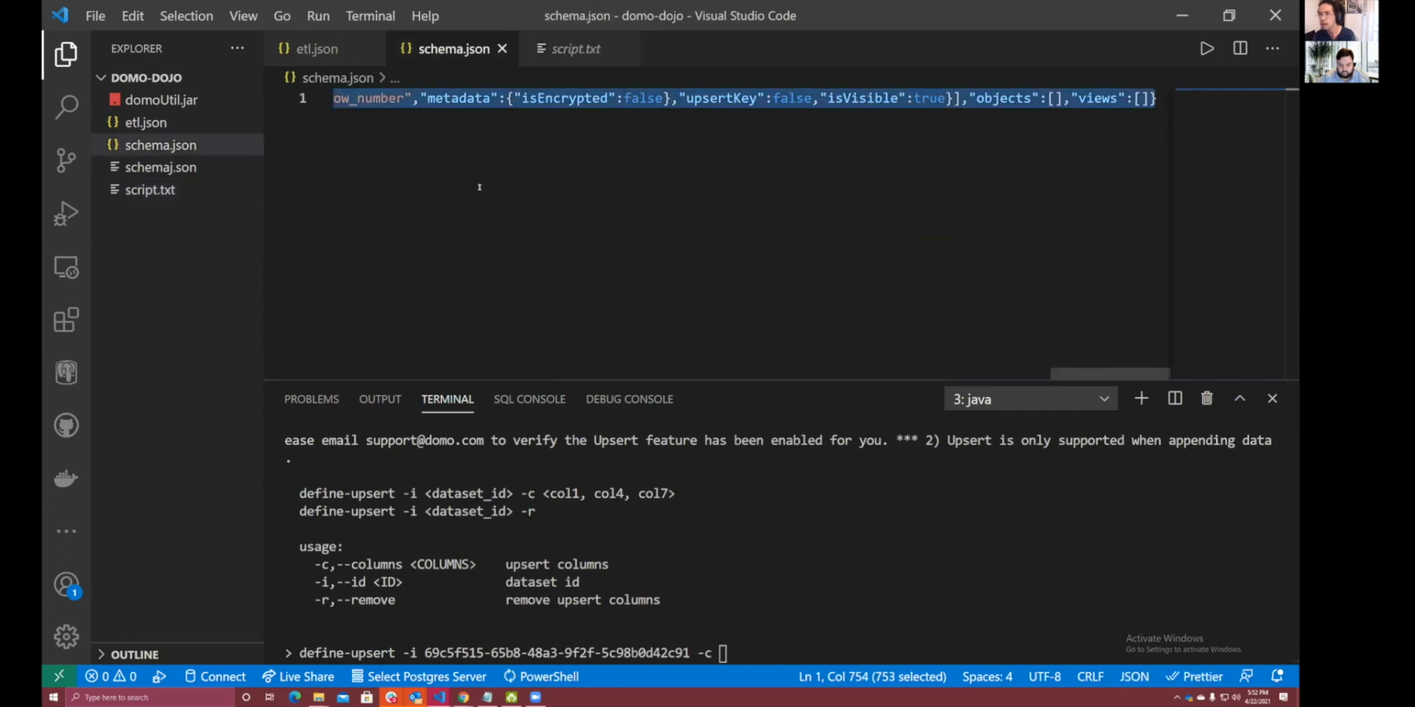
drag(479, 187, 544, 172)
key(Home)
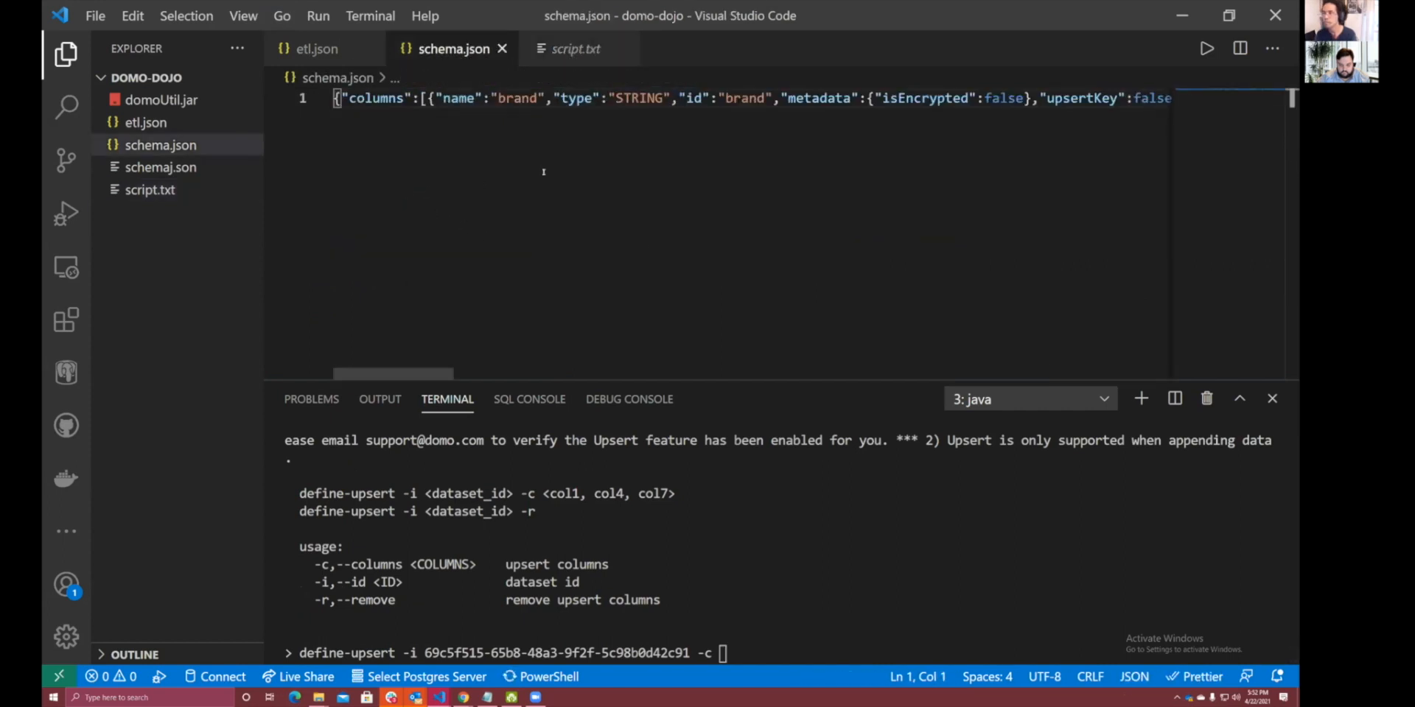
click(741, 653)
text(brand)
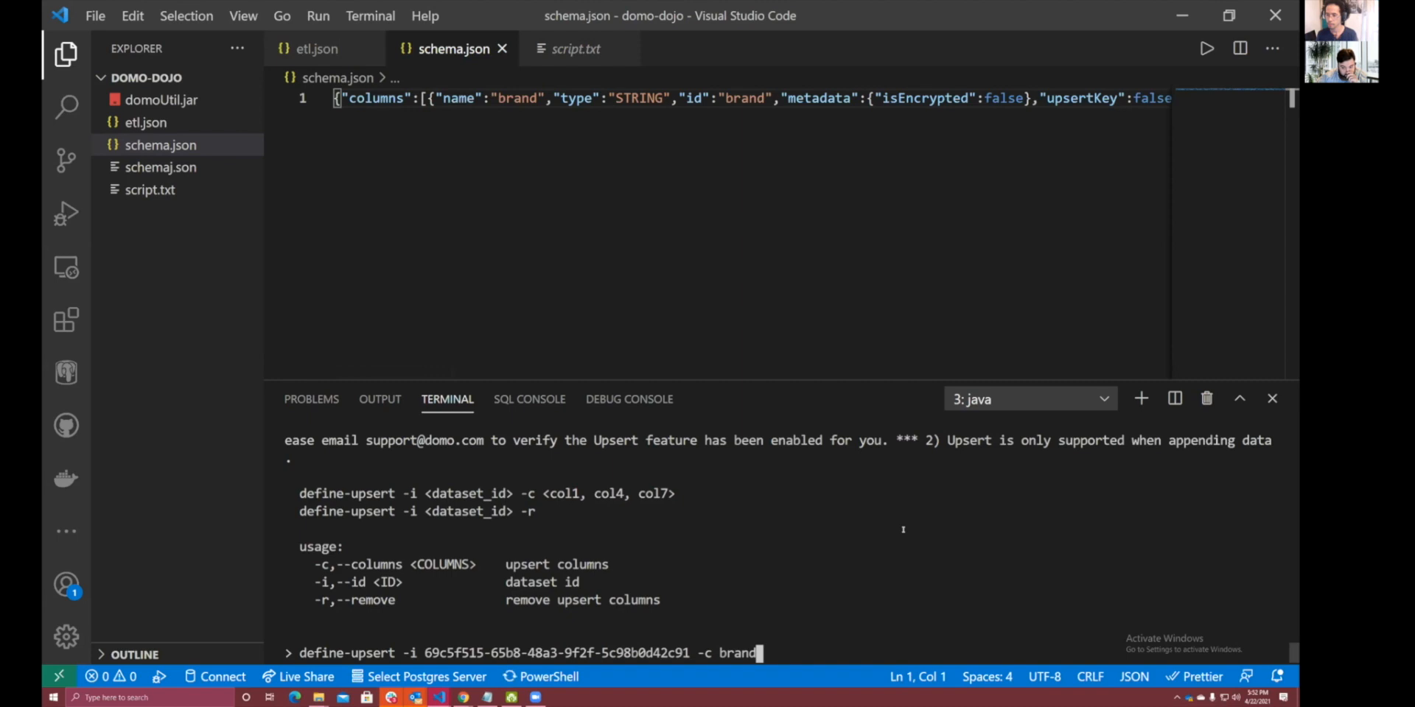
key(Return)
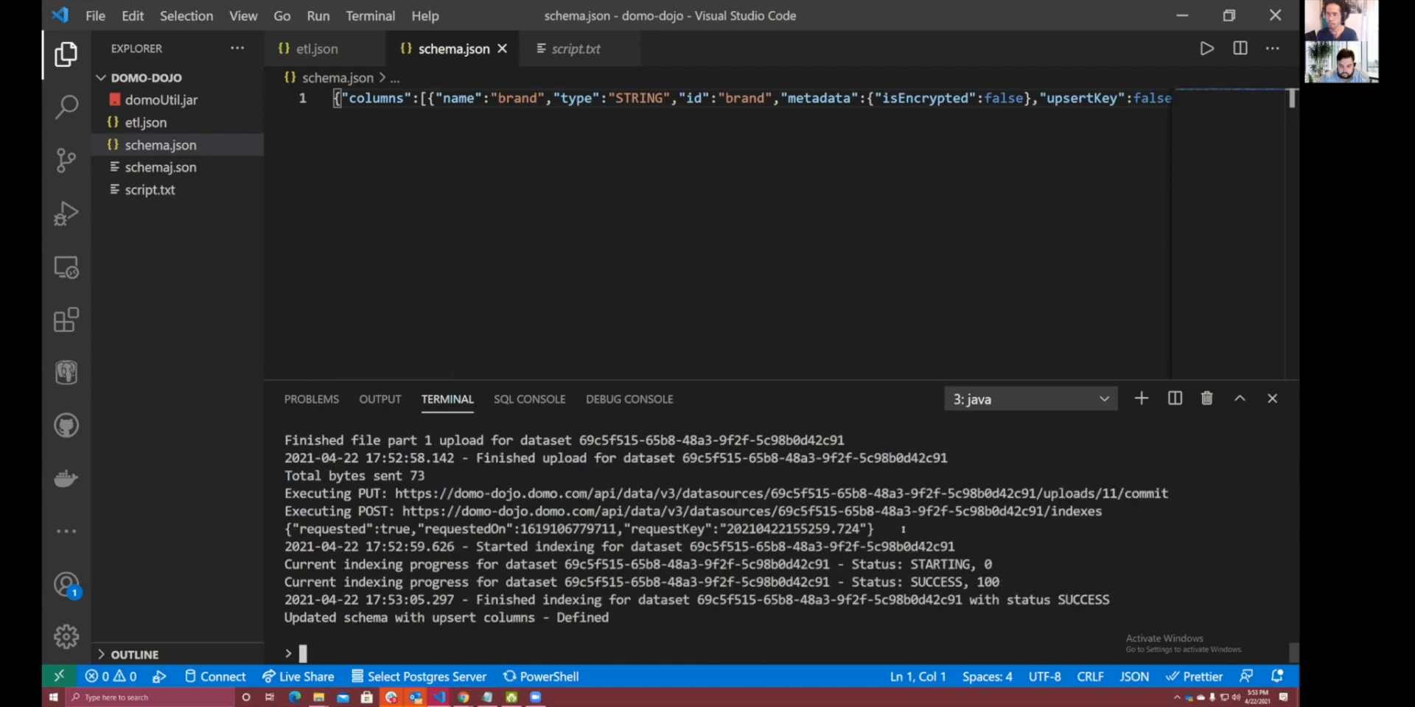
Rerun get-schema for dataset 69c5f515-65b8-48a3-9f2f-5c98b0d42c91 and save the output to schema.json.
text(help define-upsert)
key(Up)
key(Up)
key(Up)
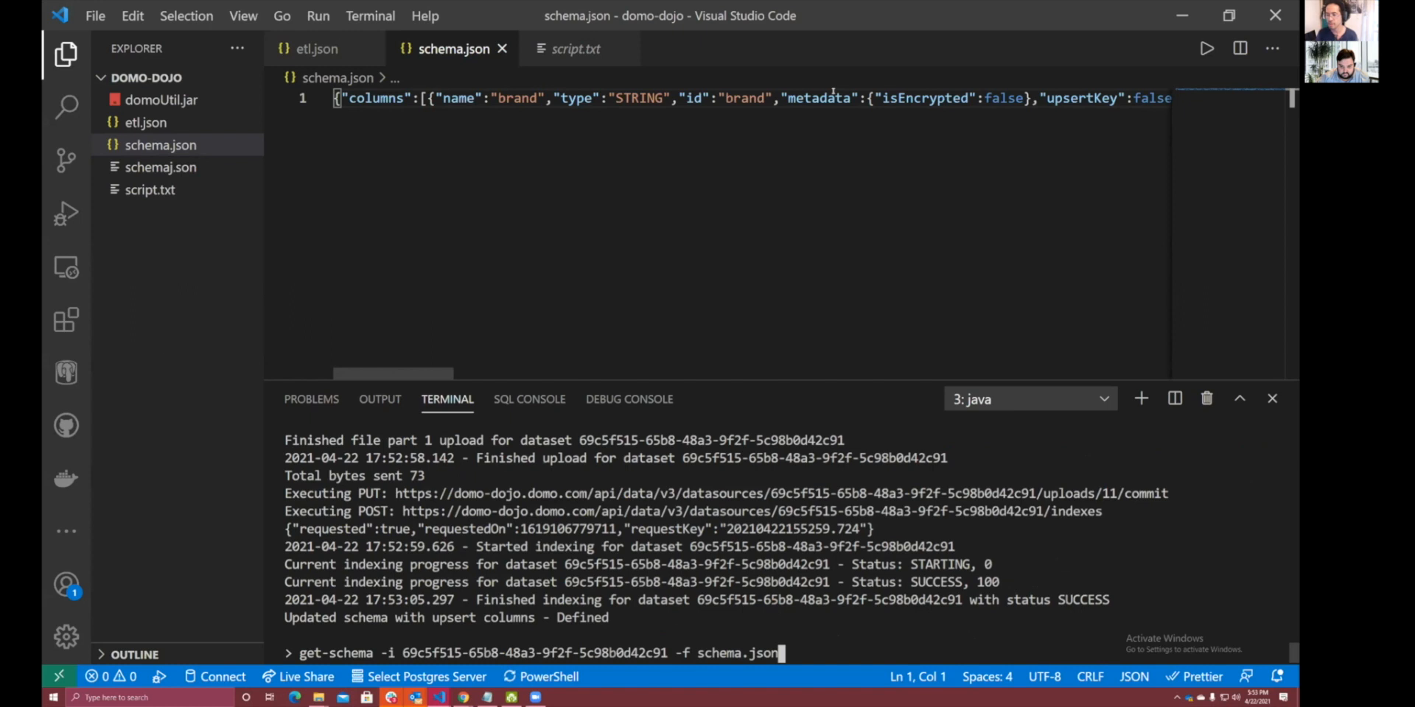
key(Return)
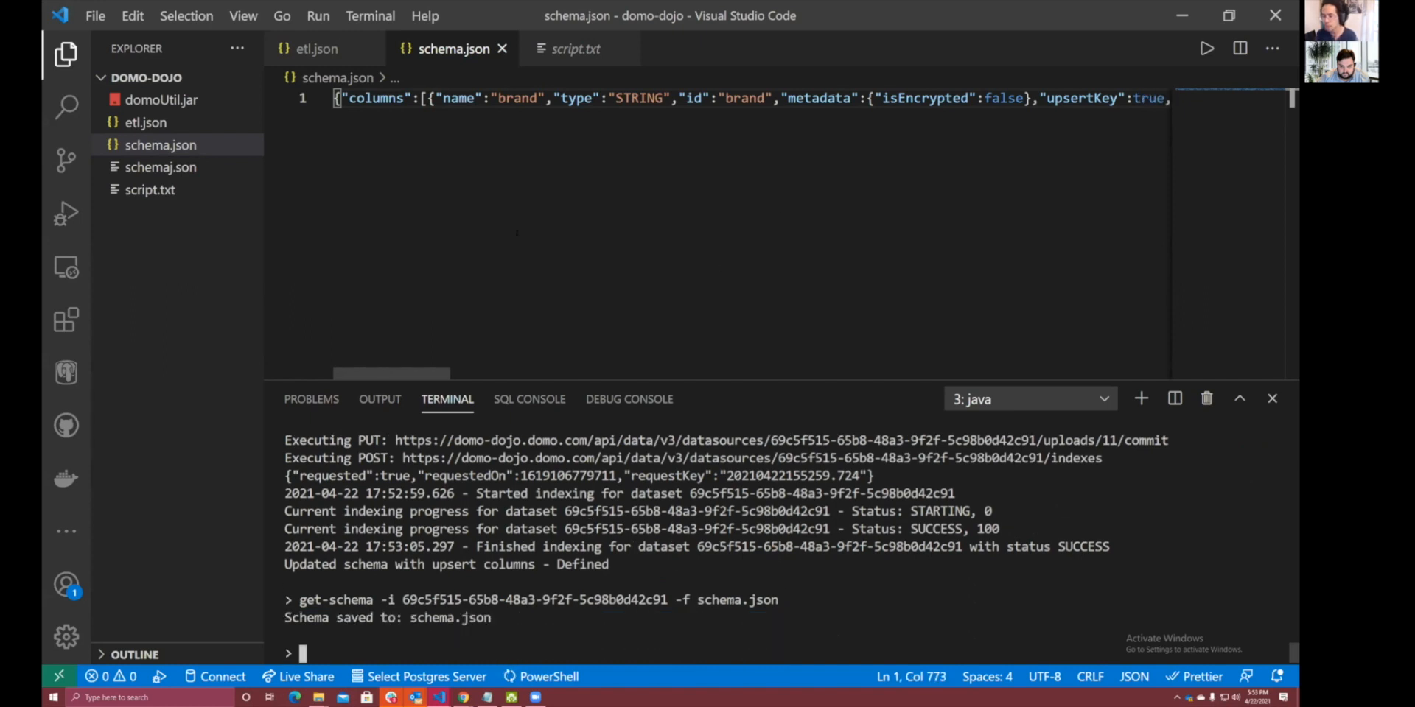
Close schema.json and reopen it from the project files.
key(ctrl+a)
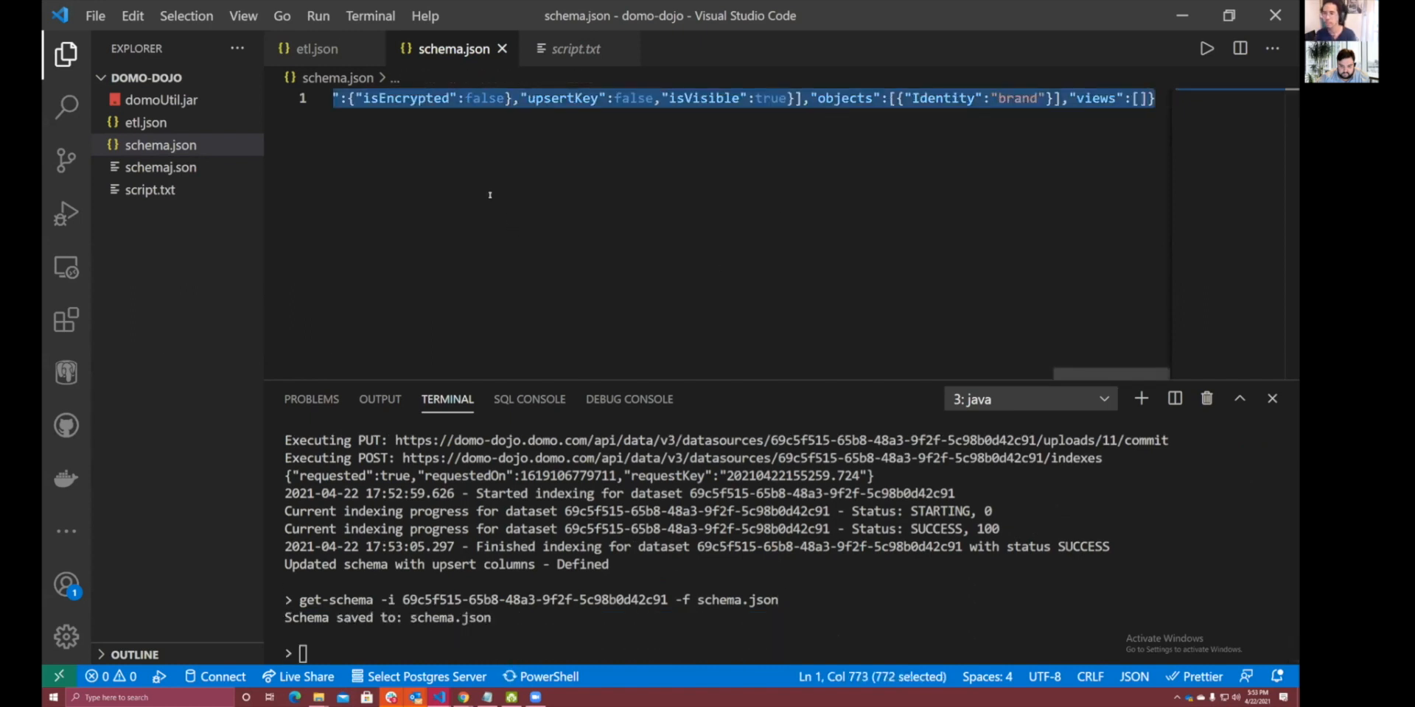
click(533, 148)
key(ctrl+a)
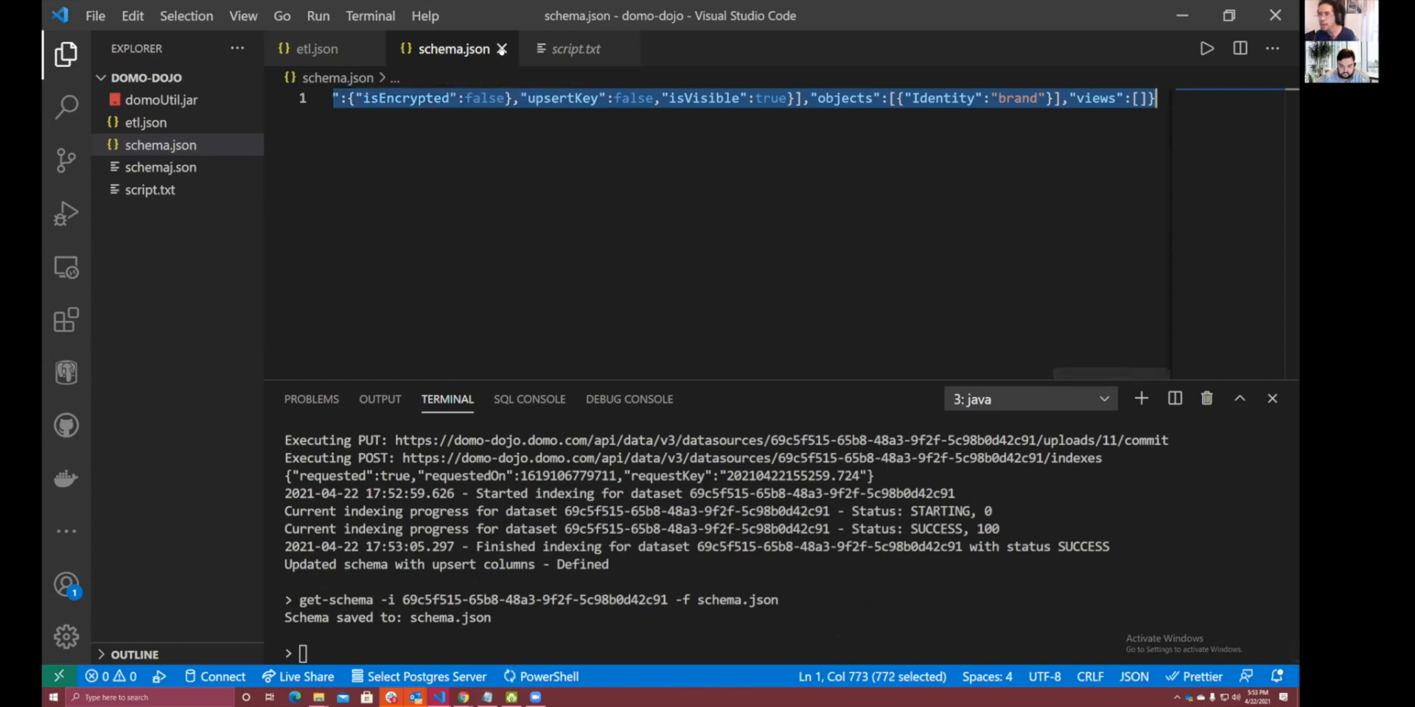
click(502, 48)
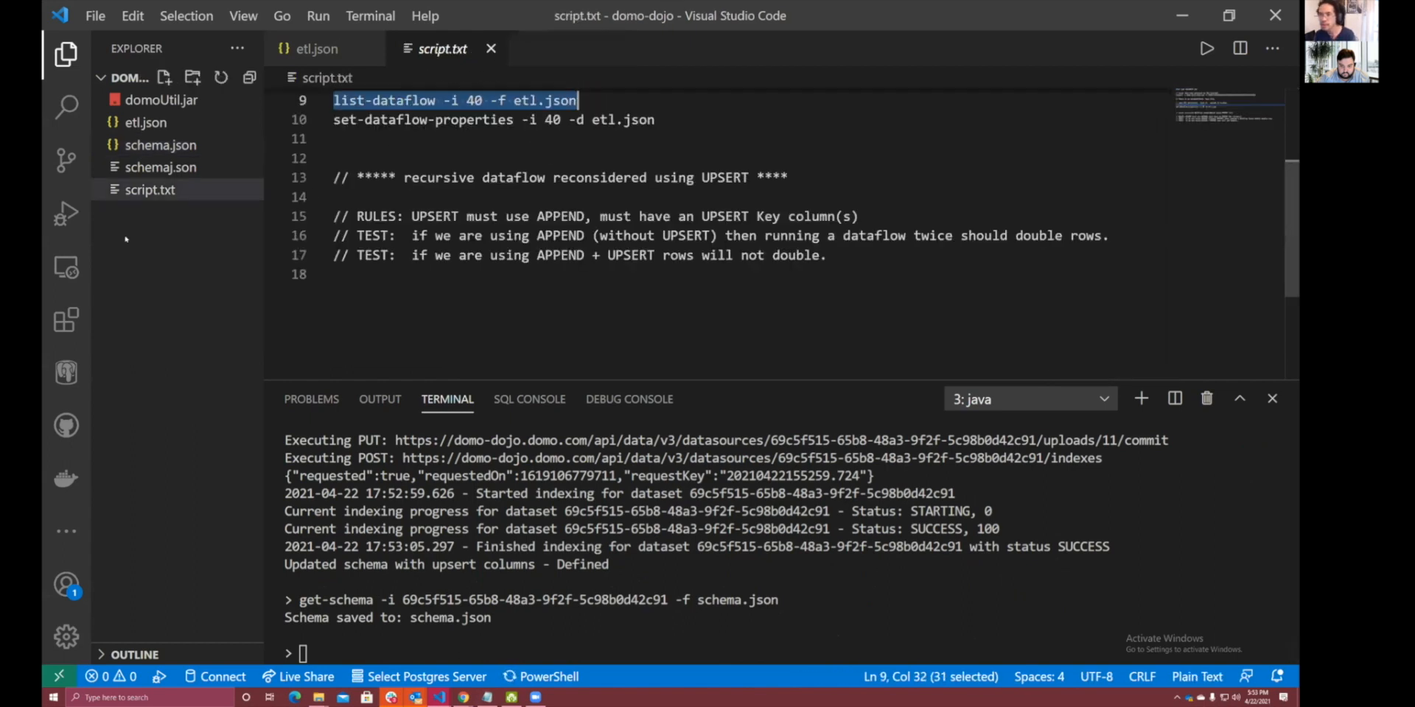
click(156, 145)
Format the schema.json document and check the brand column's upsertKey setting.
shift+click(458, 99)
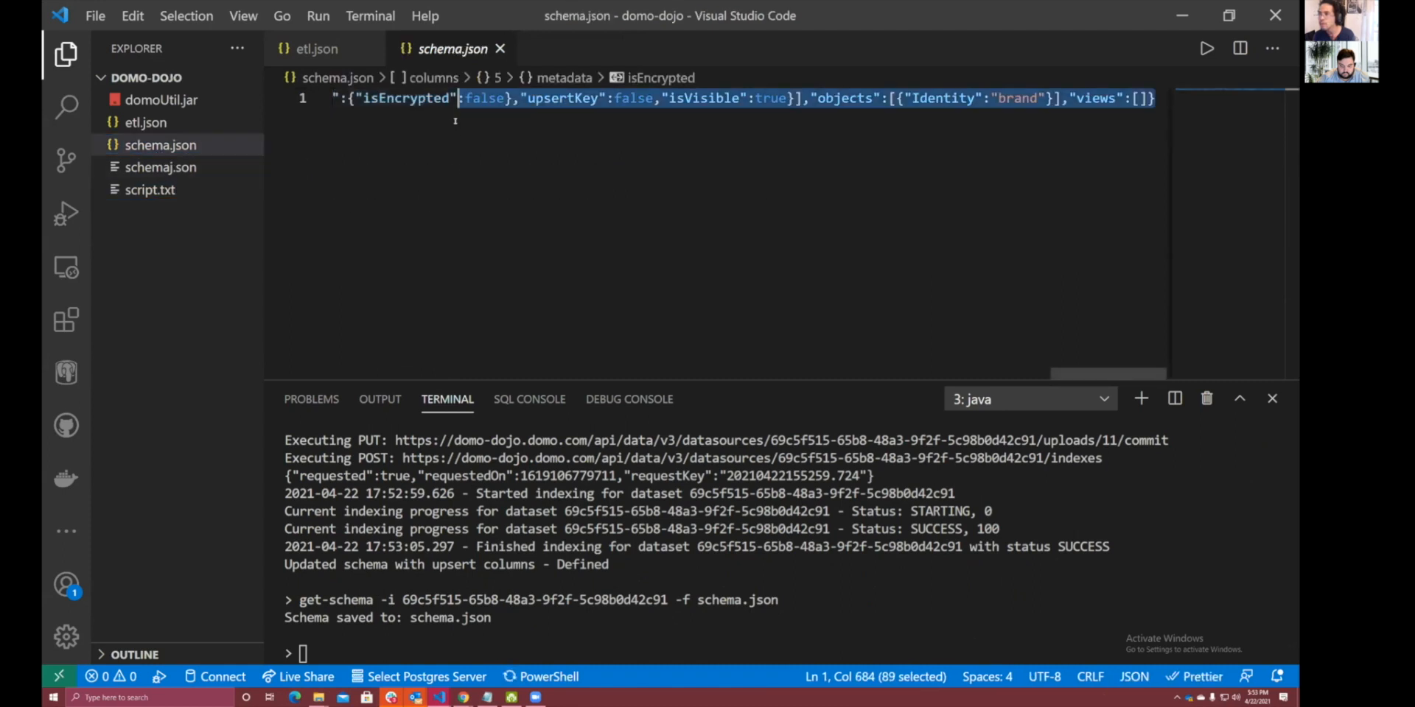
shift+click(512, 99)
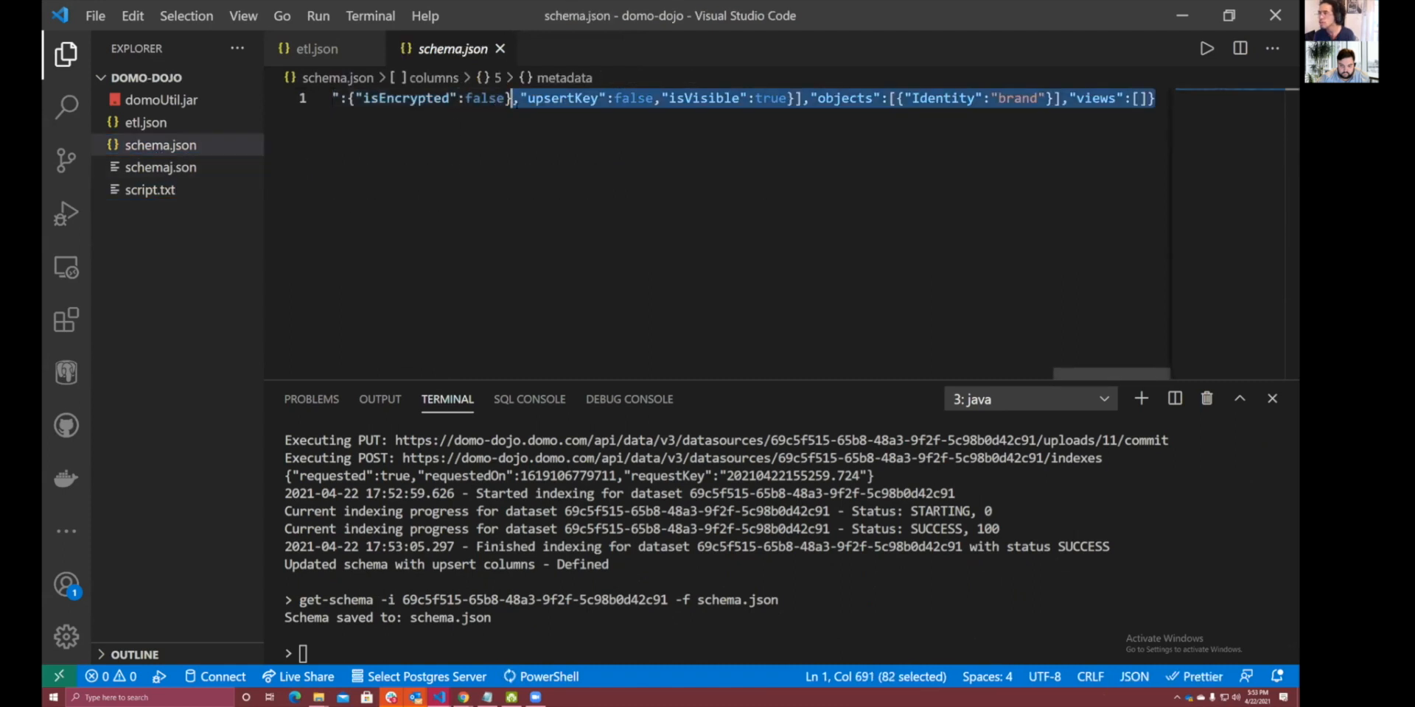
key(ctrl+a)
right_click(474, 185)
click(524, 341)
key(Escape)
scroll(525, 307, up, 15)
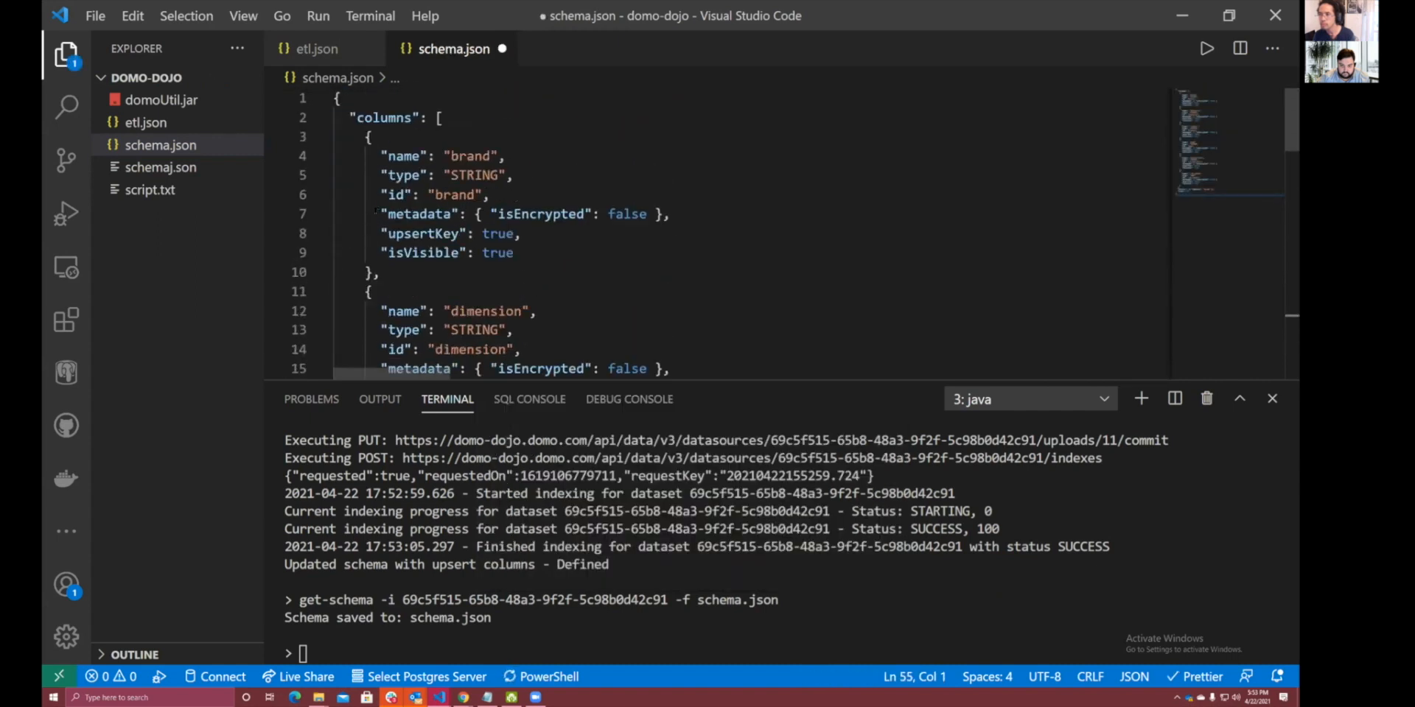
drag(375, 213, 516, 254)
drag(366, 233, 599, 239)
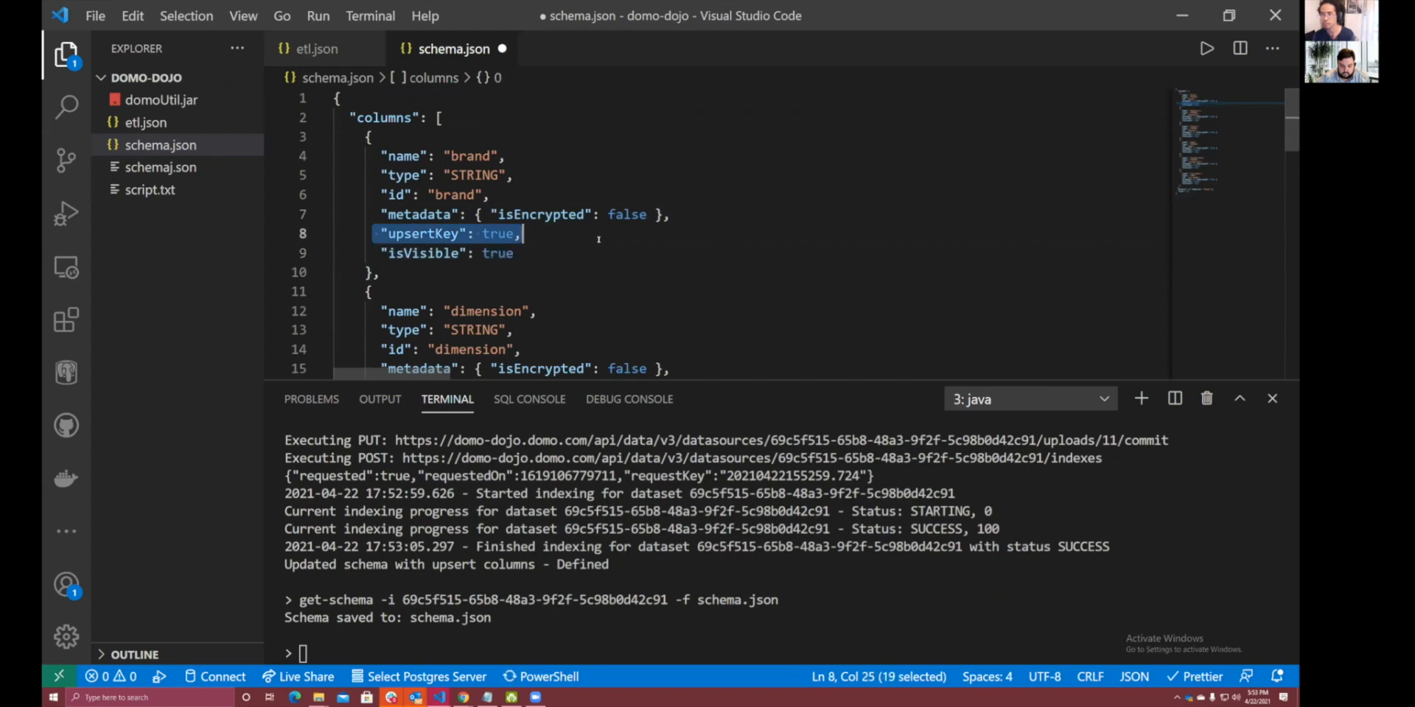
Switch to Domo in the browser, run the test_upsert DataFlow, and open it for editing.
key(alt+Tab)
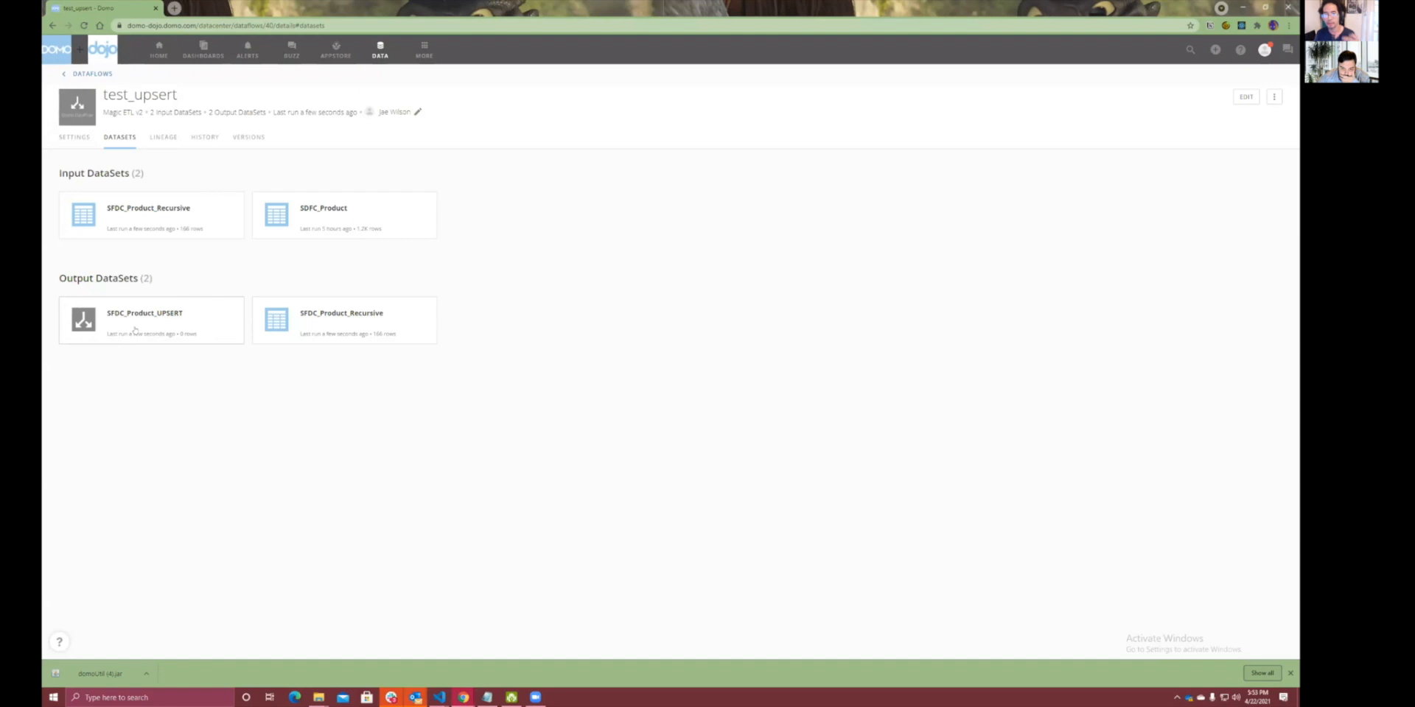
click(1274, 98)
click(1253, 134)
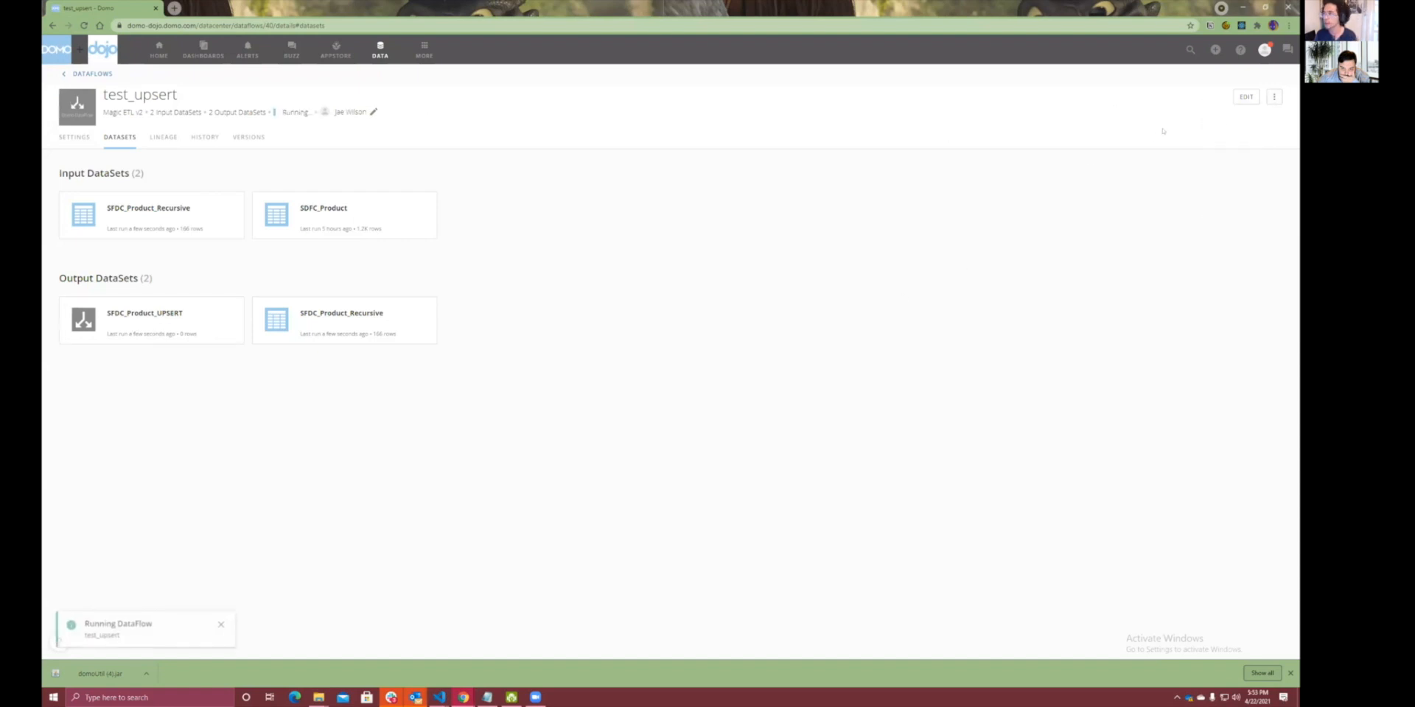
click(1247, 97)
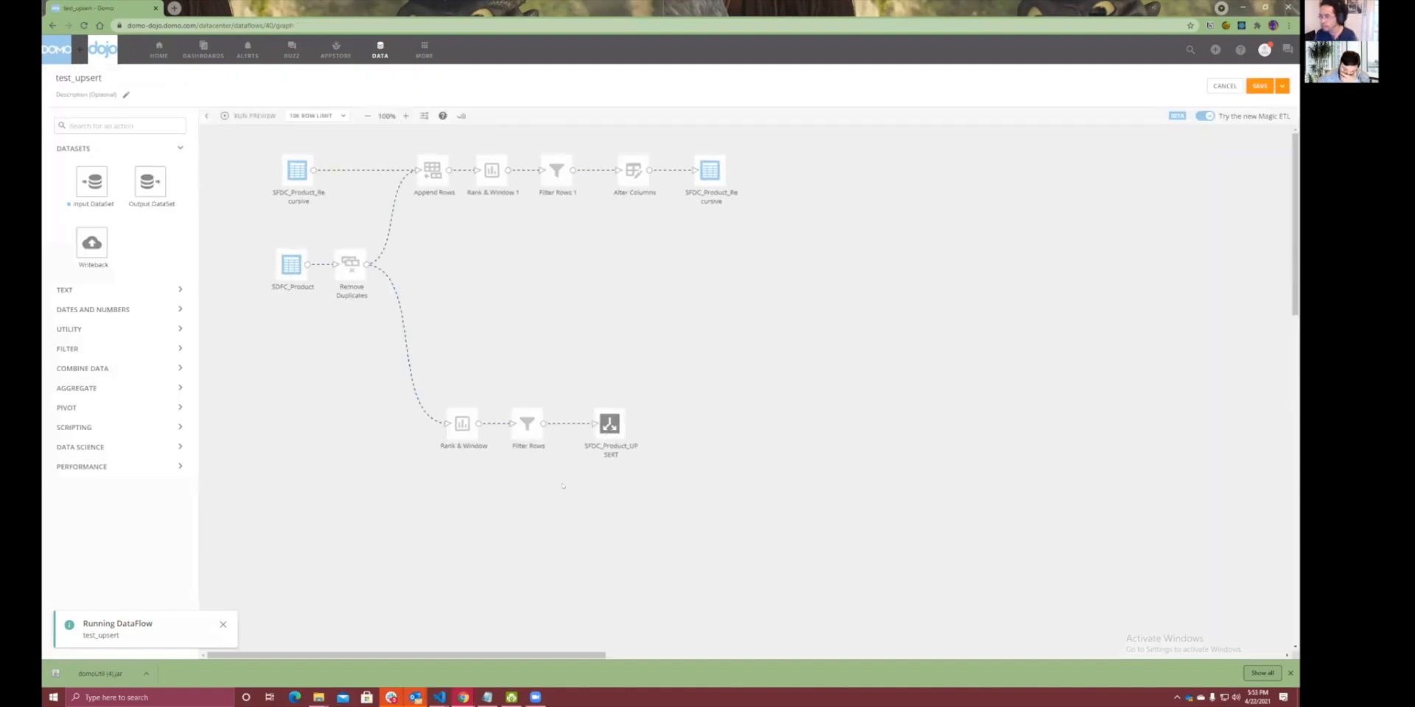
Remove the false formula rule from the Filter Rows tile feeding SFDC_Product_UPSERT.
click(524, 416)
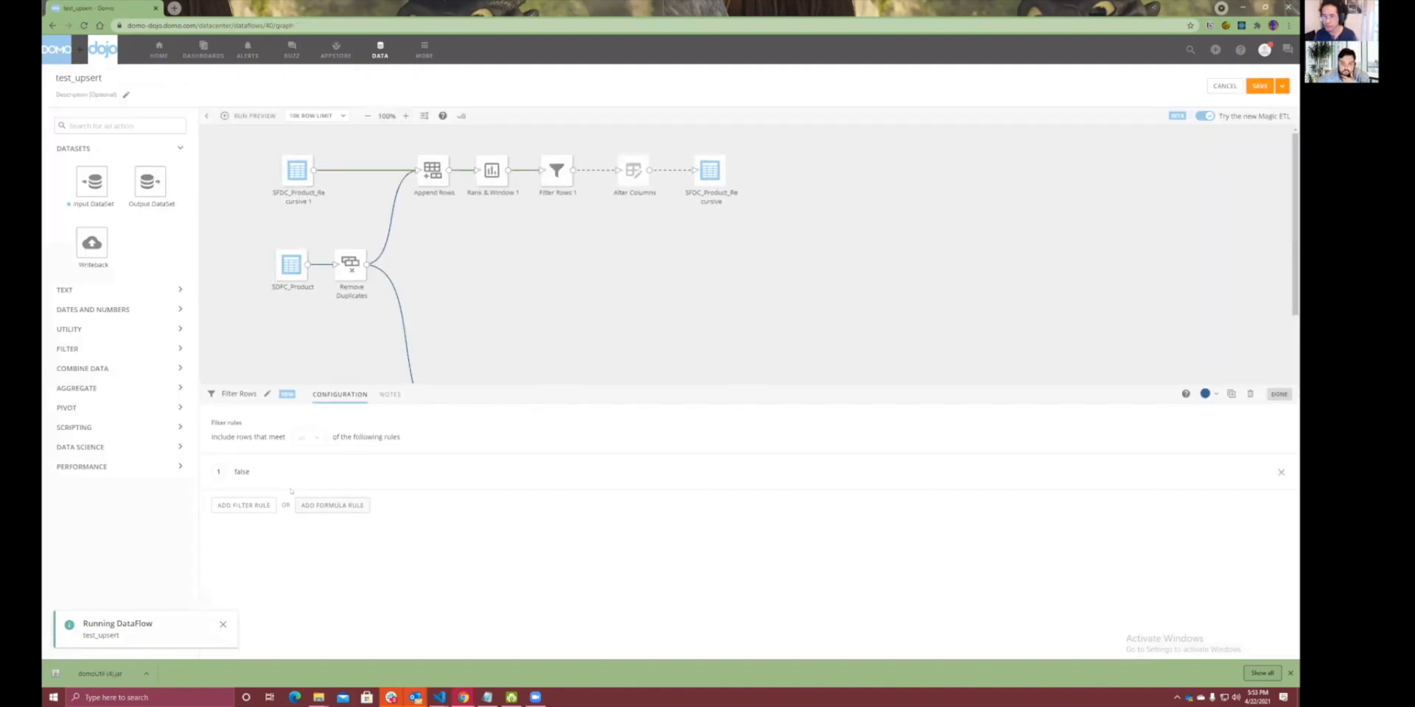
click(287, 485)
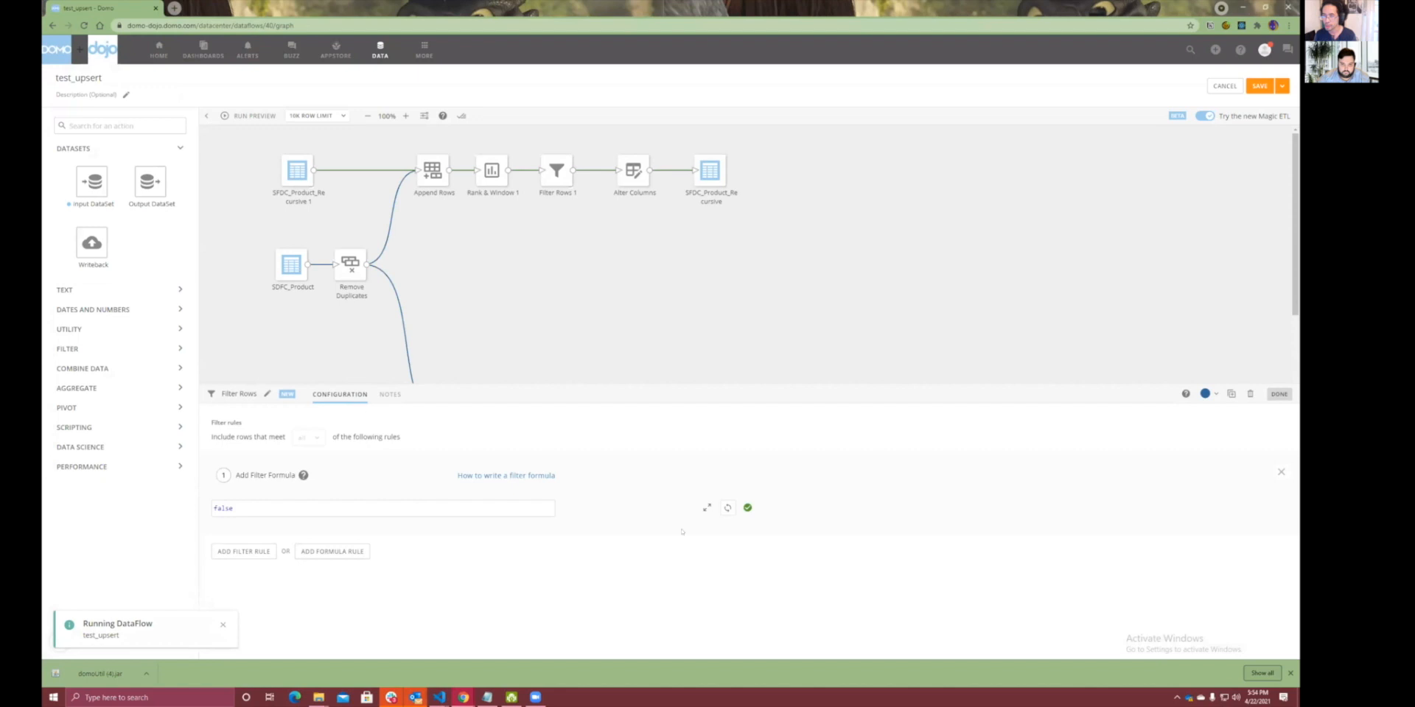
click(1281, 471)
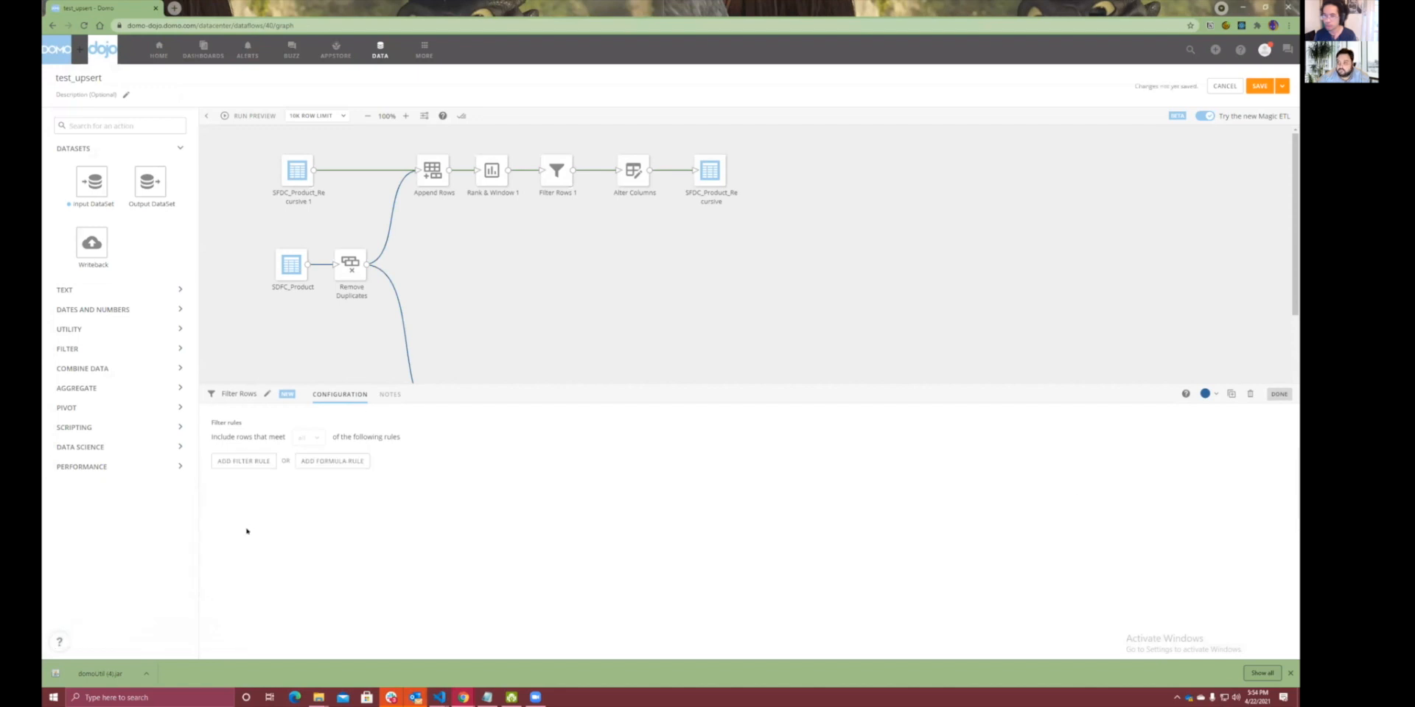
Add a filter rule on the row_number column to the Filter Rows tile feeding SFDC_Product_UPSERT.
click(252, 461)
click(266, 525)
click(412, 516)
click(325, 307)
click(527, 416)
click(257, 525)
click(249, 626)
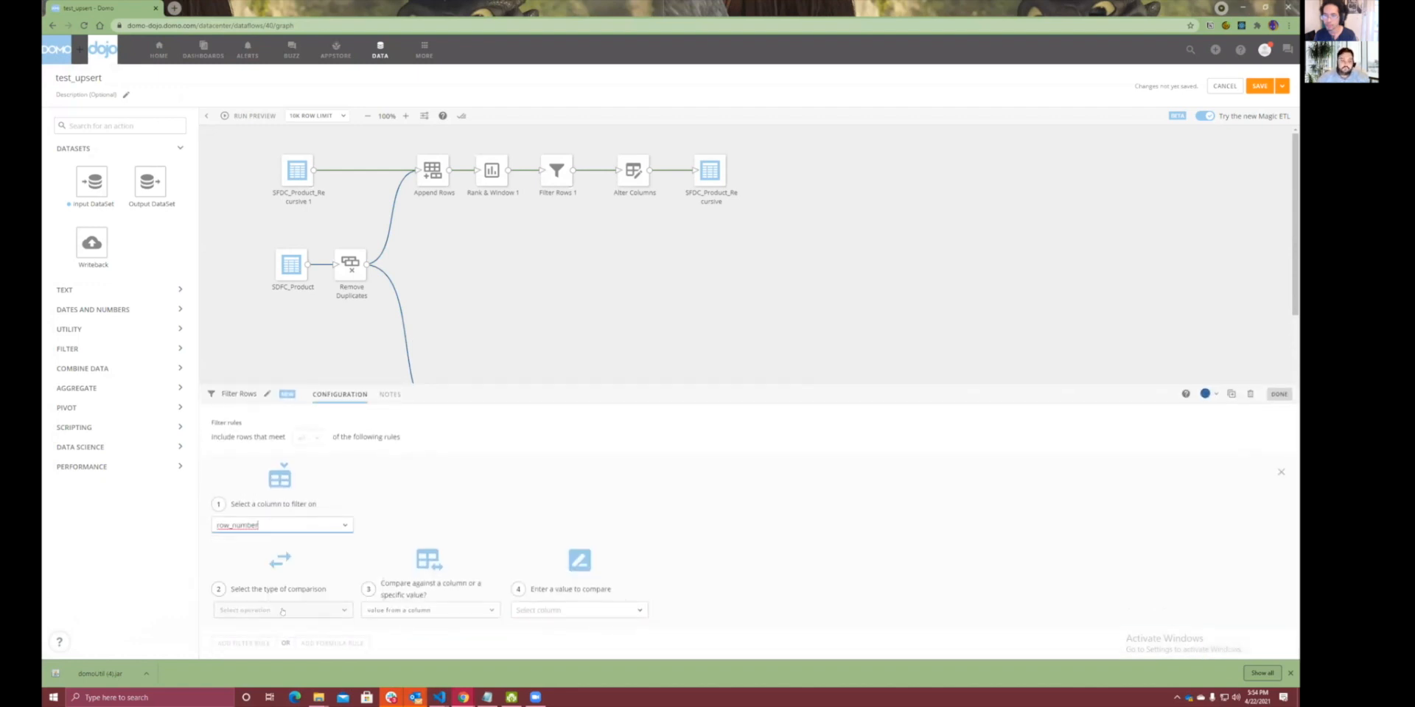
Set the row_number rule to is less than the specific value 10 and finish the Filter Rows configuration.
click(258, 610)
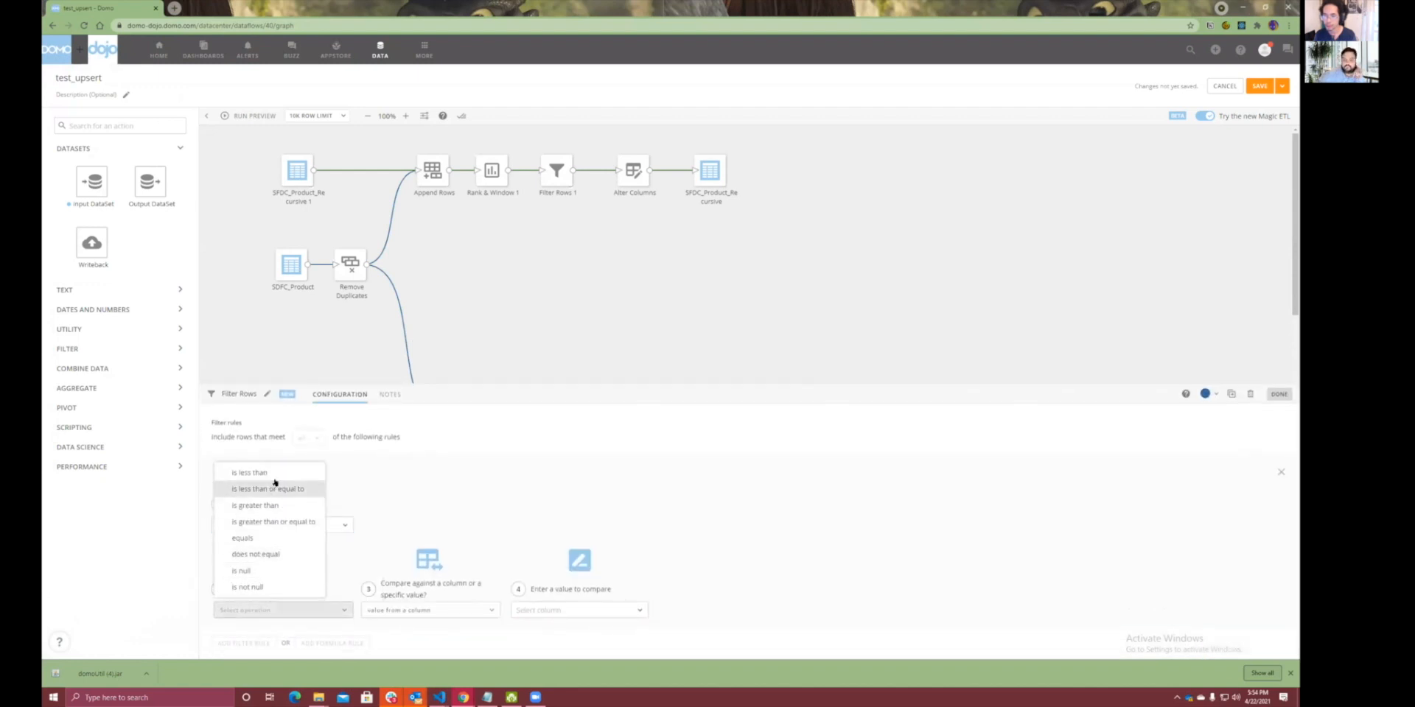
click(249, 472)
click(478, 608)
click(413, 589)
text(1)
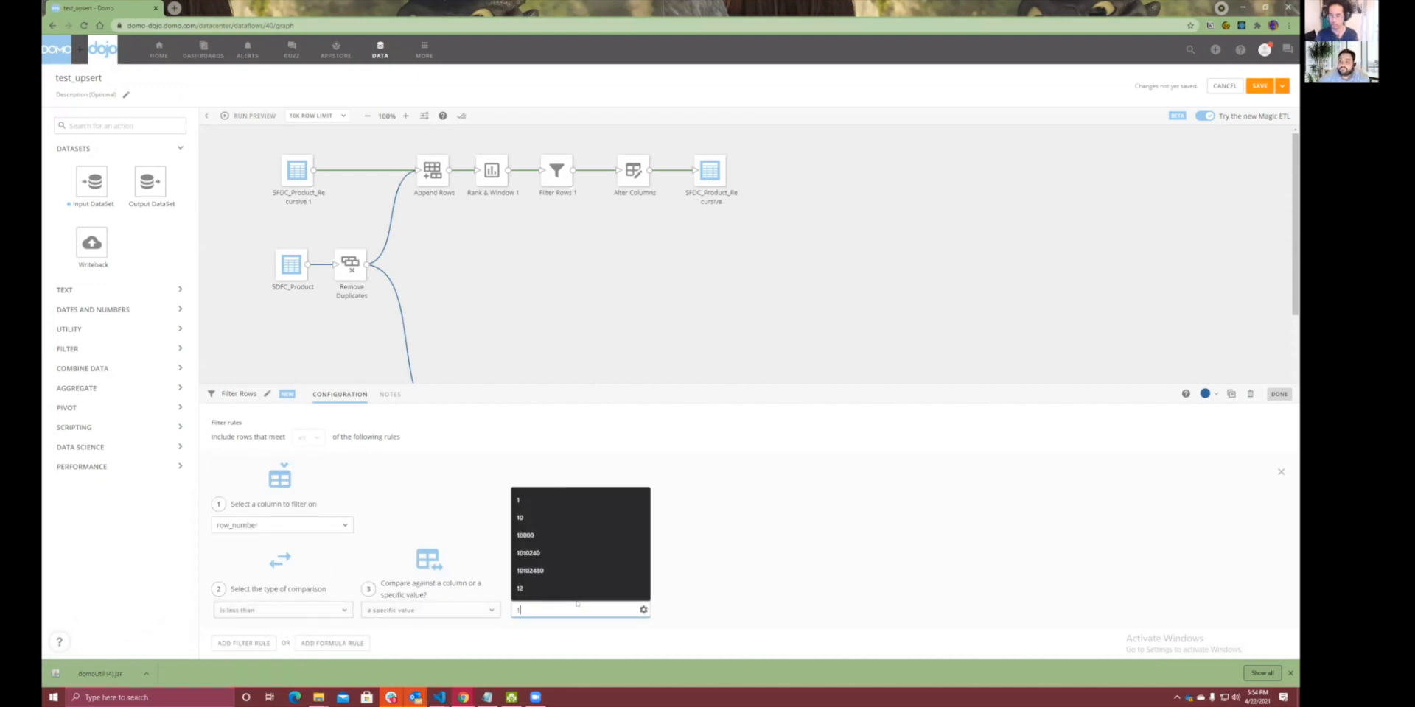
text(0)
click(1279, 394)
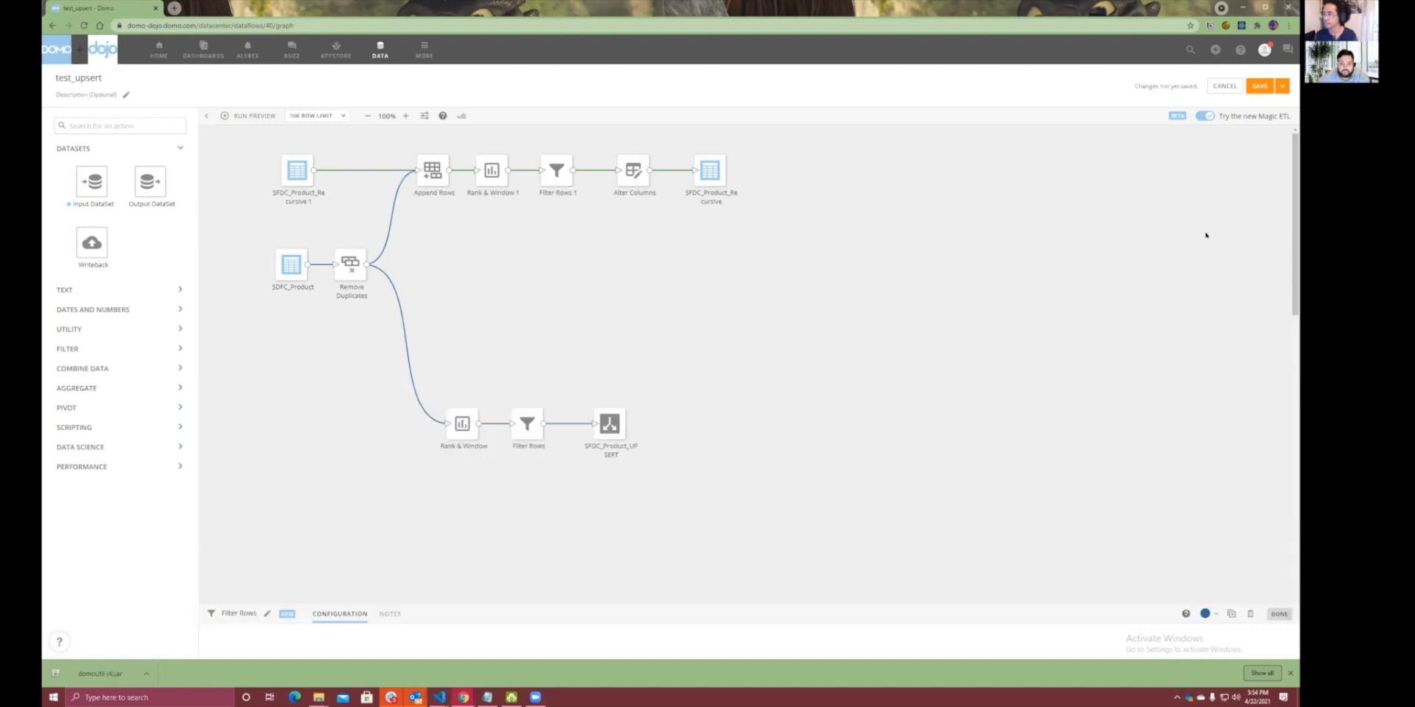
Save and run the edited test_upsert DataFlow, and reload its DataSets page.
click(1283, 85)
click(1258, 108)
click(903, 407)
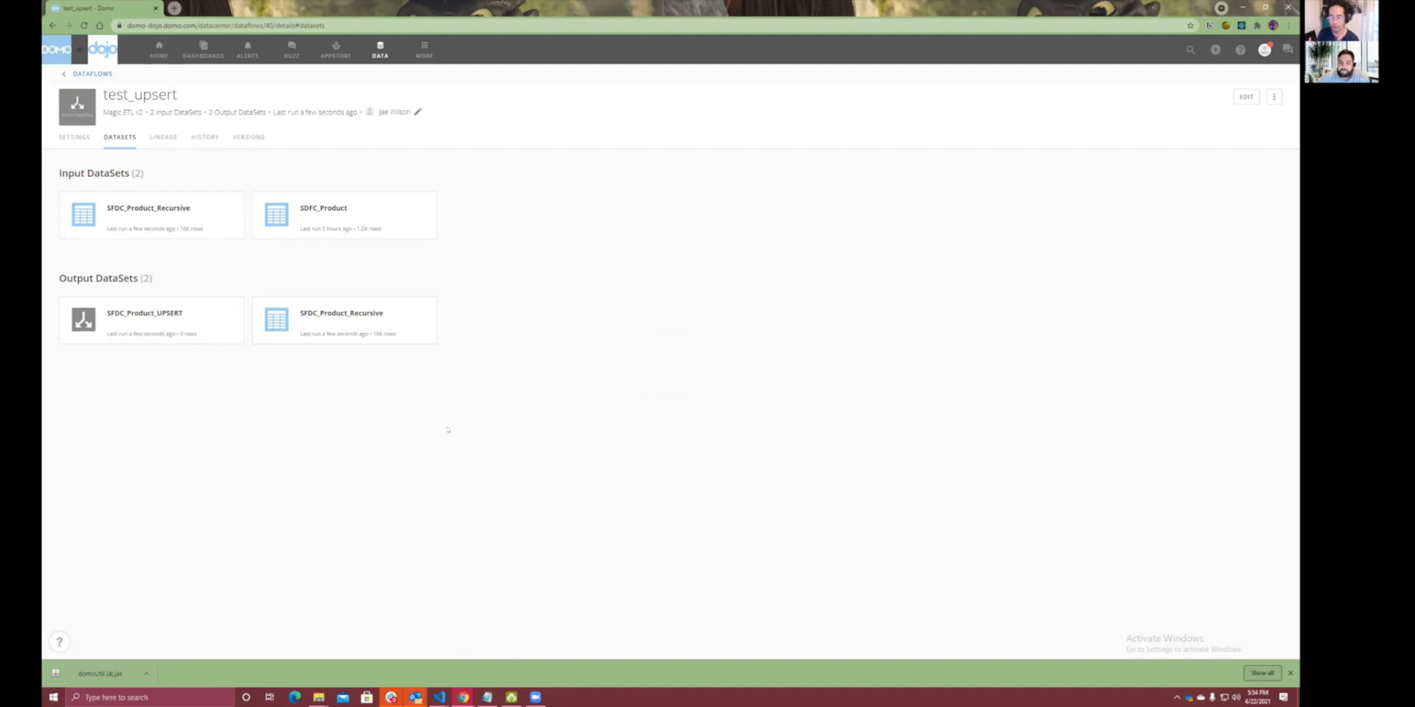
key(F5)
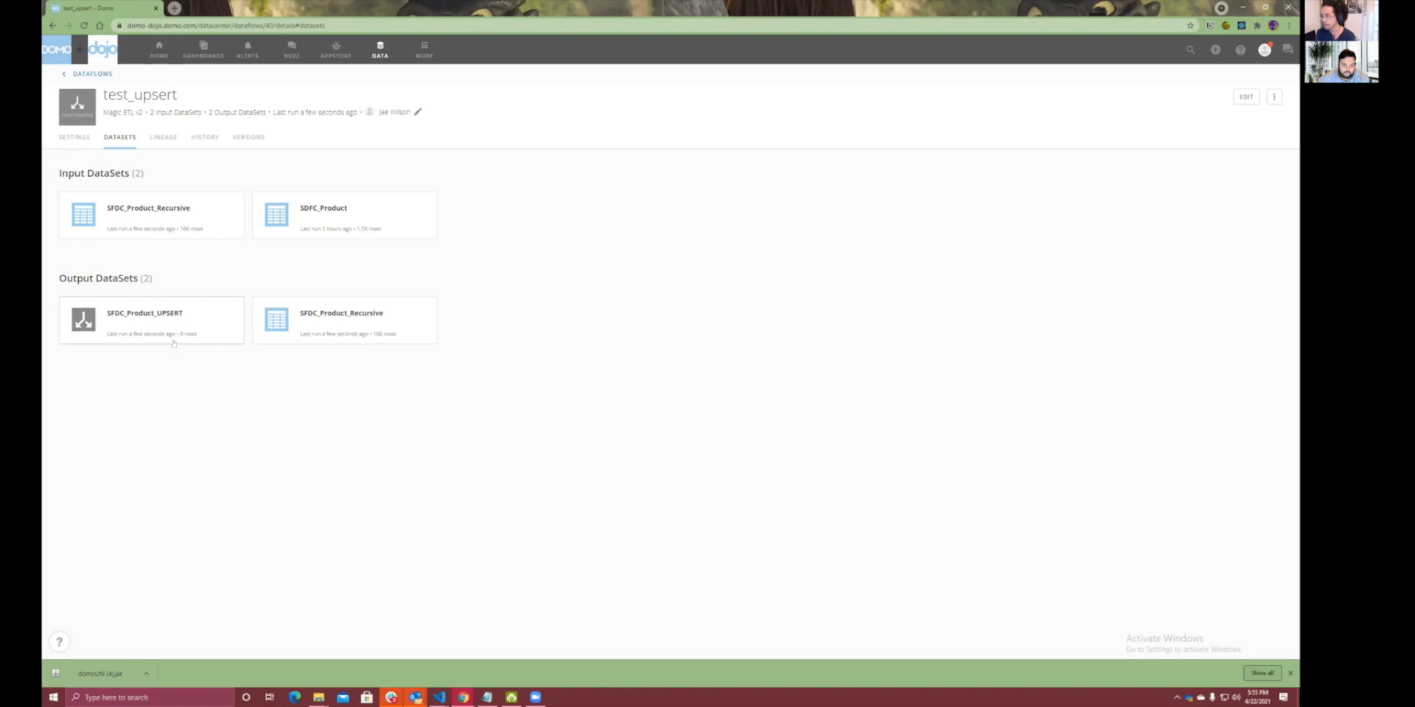
Run test_upsert a second time and refresh the row counts of its DataSets.
click(1273, 98)
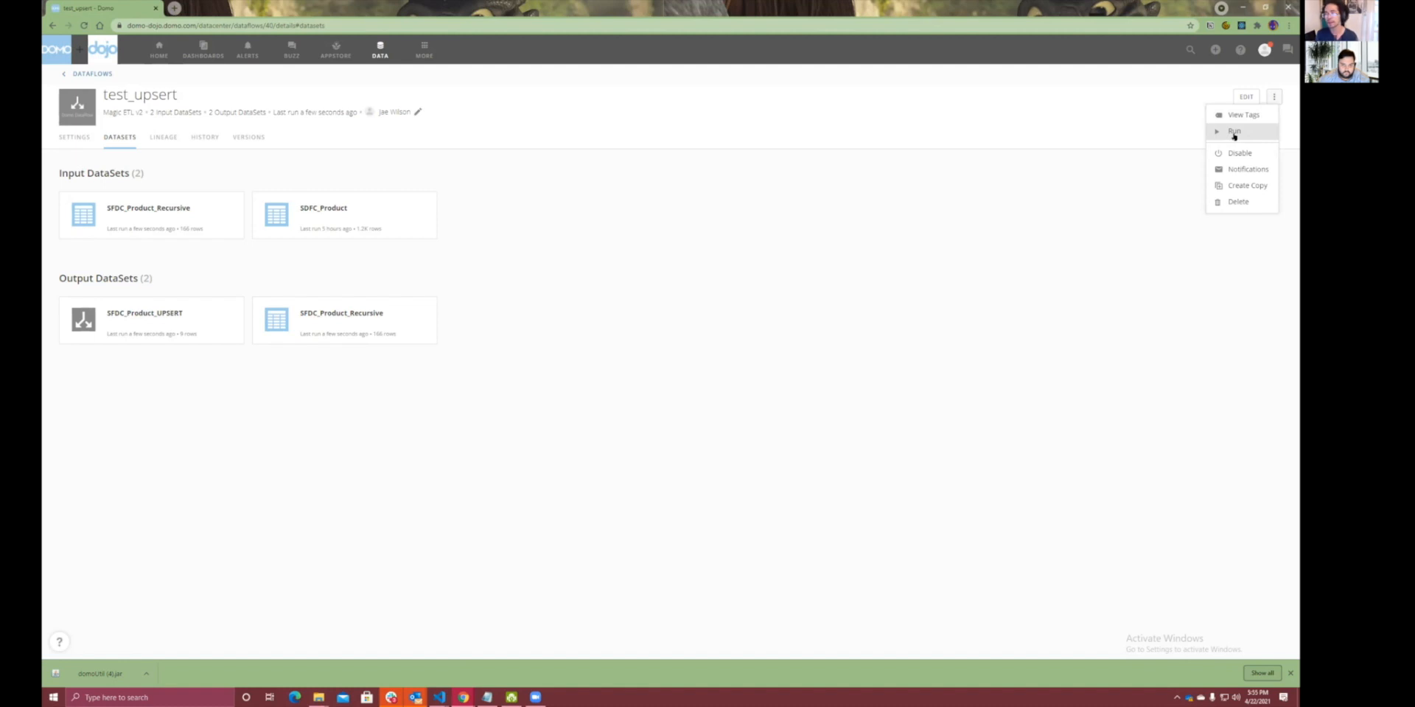
click(1235, 133)
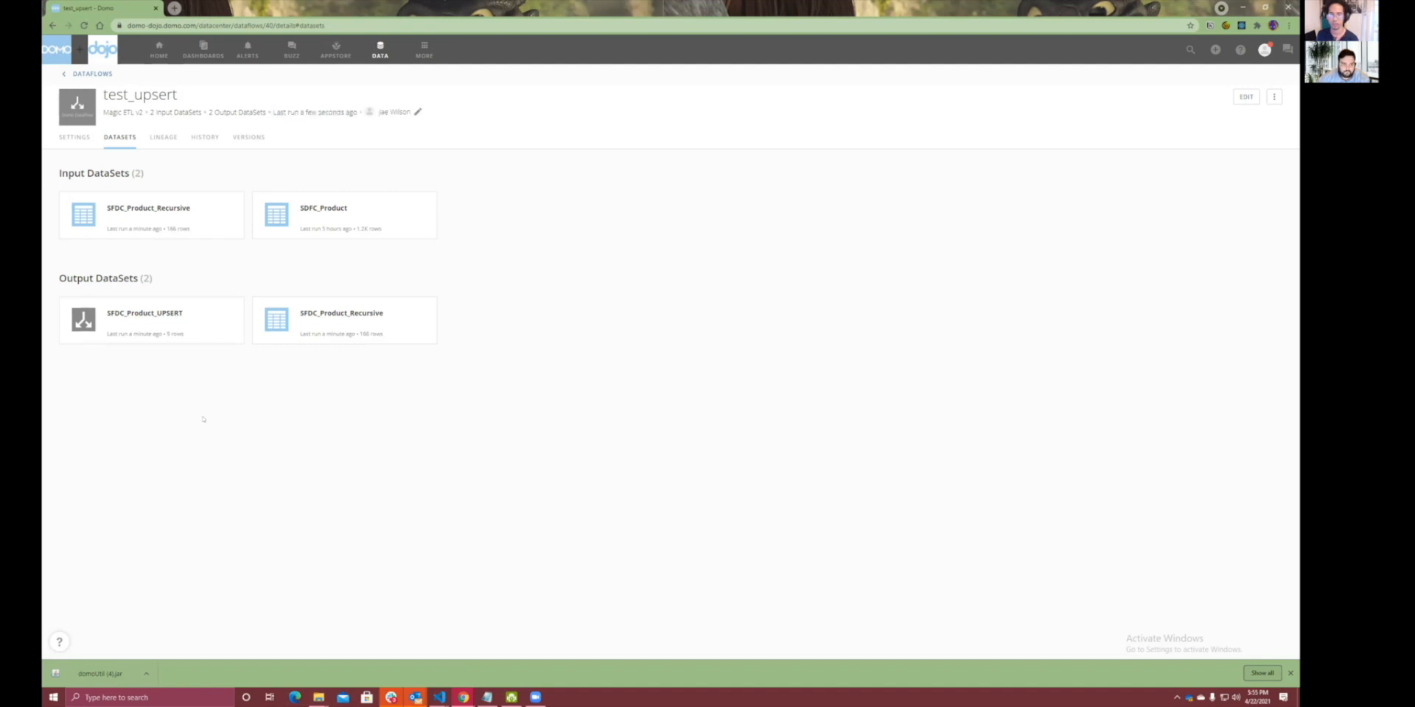
key(F5)
Open the SFDC_Product_UPSERT output DataSet's data and check the brand column for duplicate values.
click(174, 337)
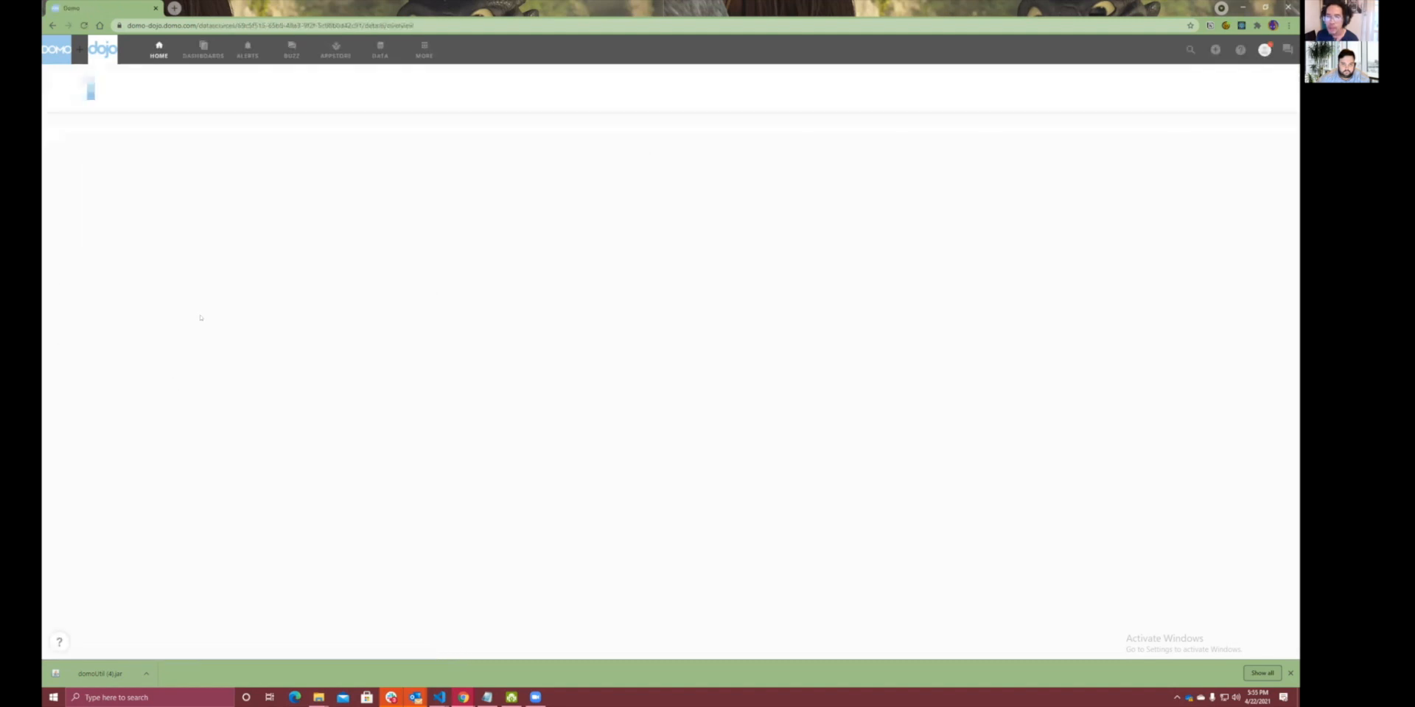
click(586, 79)
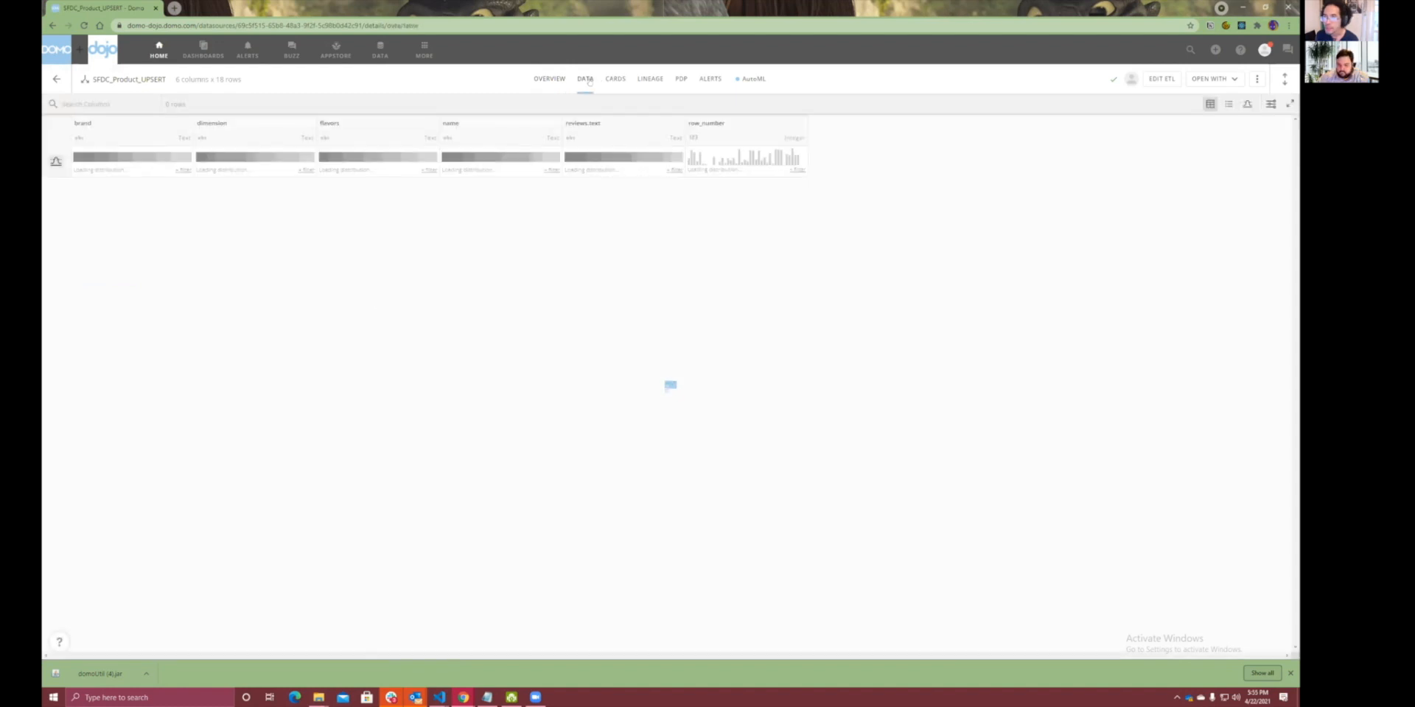
click(109, 185)
drag(110, 185, 115, 314)
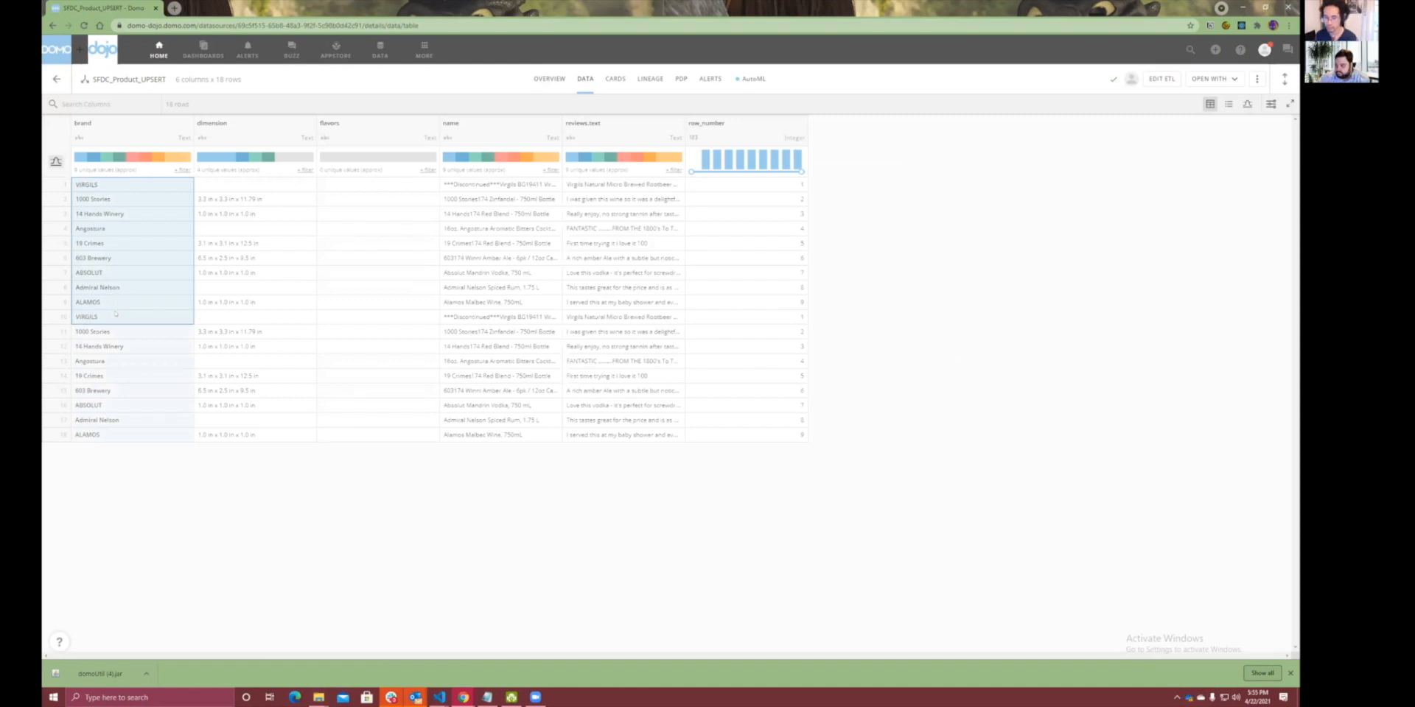
Switch to Visual Studio Code and look back through the earlier Domo CLI commands, including set-dataflow-properties -i 40 -d etl.json.
key(alt+Tab)
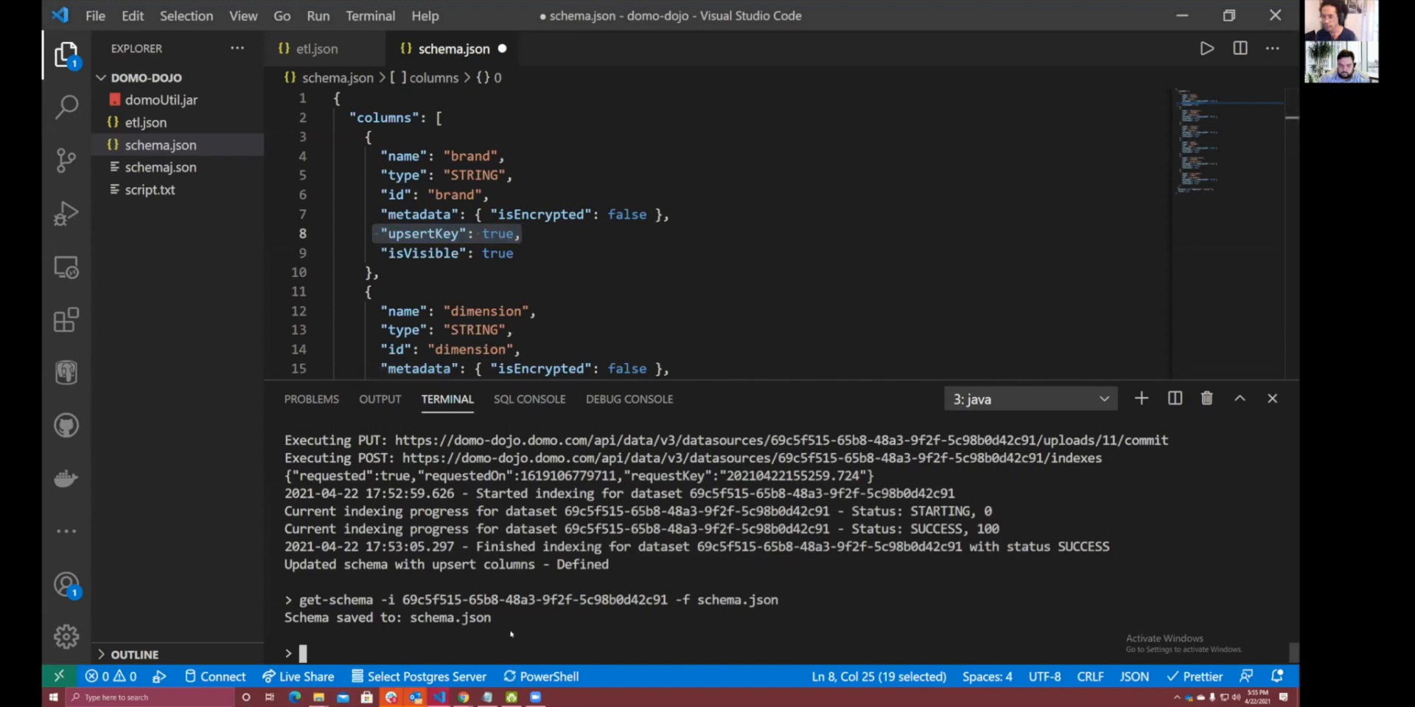
click(511, 630)
key(Up)
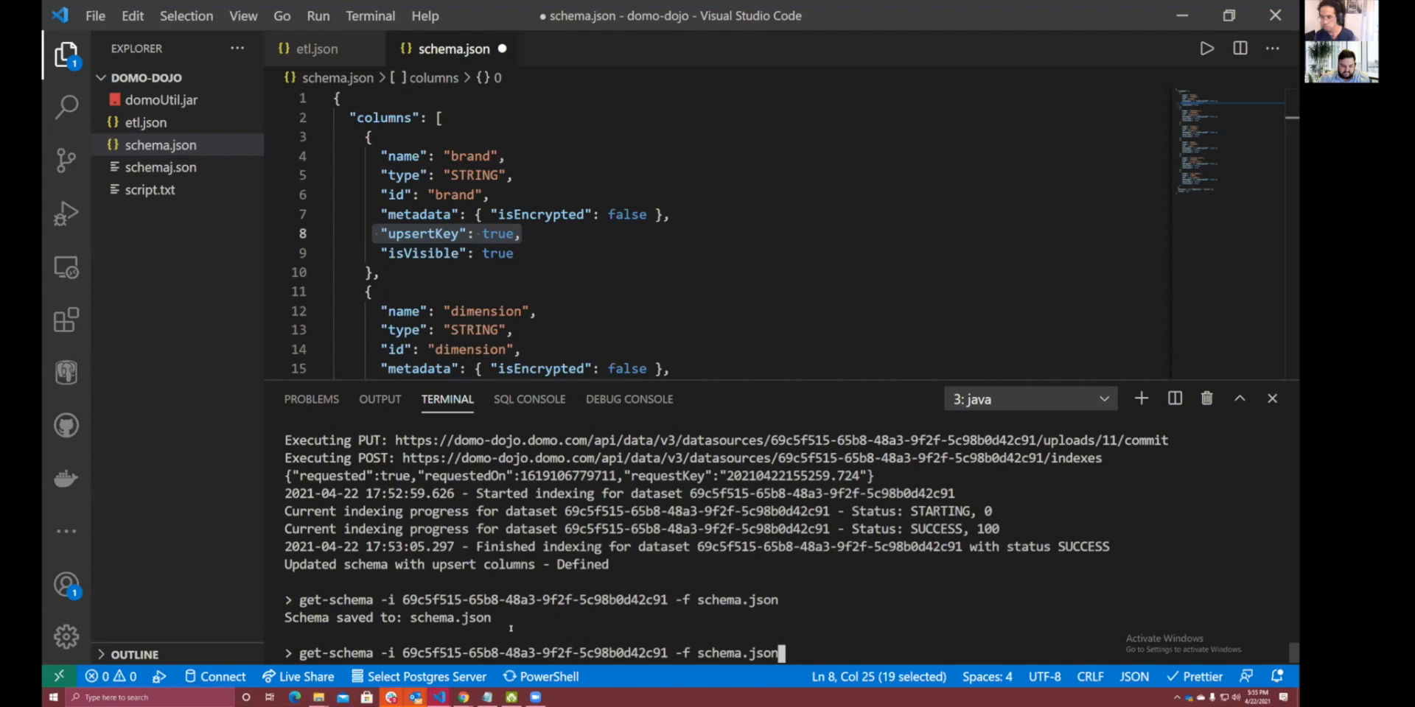
key(BackSpace)
key(BackSpace)
key(BackSpace)
key(BackSpace)
key(BackSpace)
key(BackSpace)
key(BackSpace)
key(BackSpace)
key(BackSpace)
key(BackSpace)
key(BackSpace)
key(BackSpace)
key(BackSpace)
key(BackSpace)
key(BackSpace)
key(BackSpace)
key(BackSpace)
key(BackSpace)
key(BackSpace)
key(BackSpace)
text(set-dataflow-properties -i 40 -d etl.json)
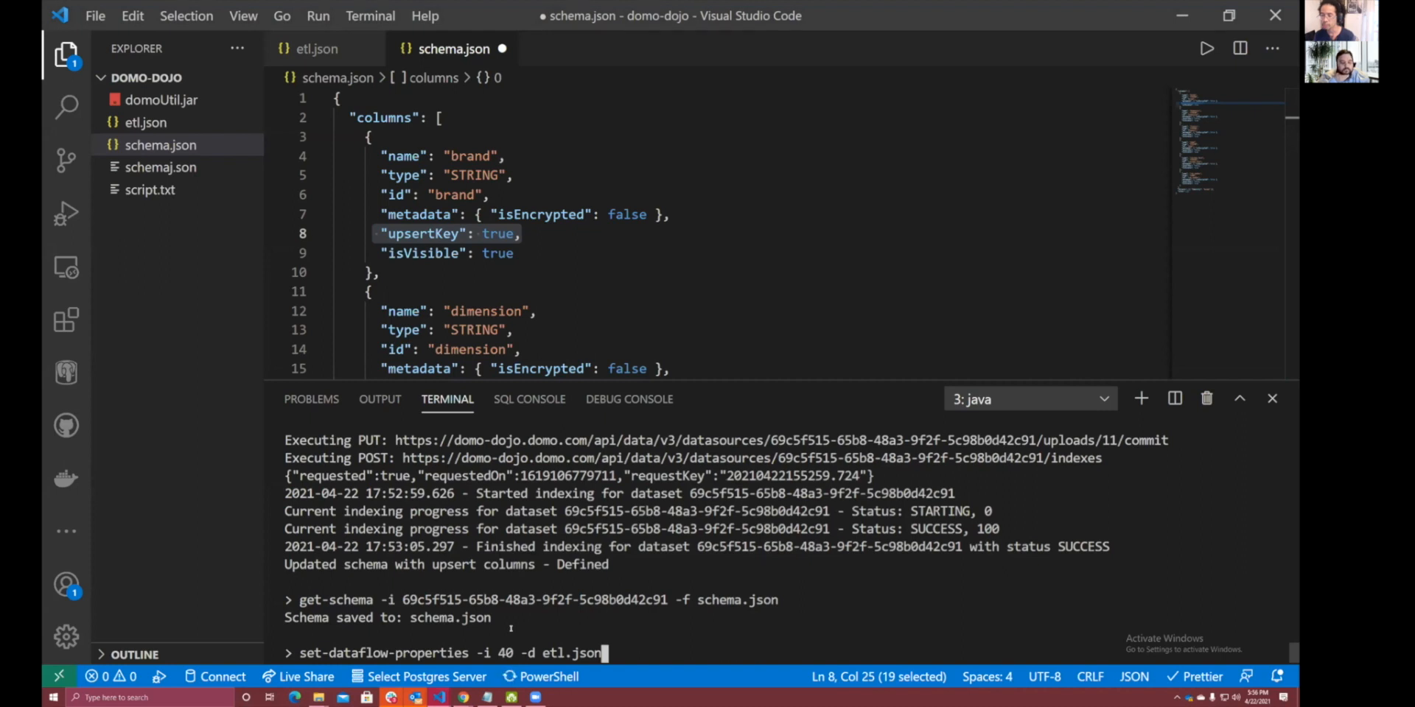
key(Up)
key(Up)
Switch back to Domo in the browser and open the Filter Rows tile feeding SFDC_Product_UPSERT in the test_upsert ETL.
key(alt+Tab)
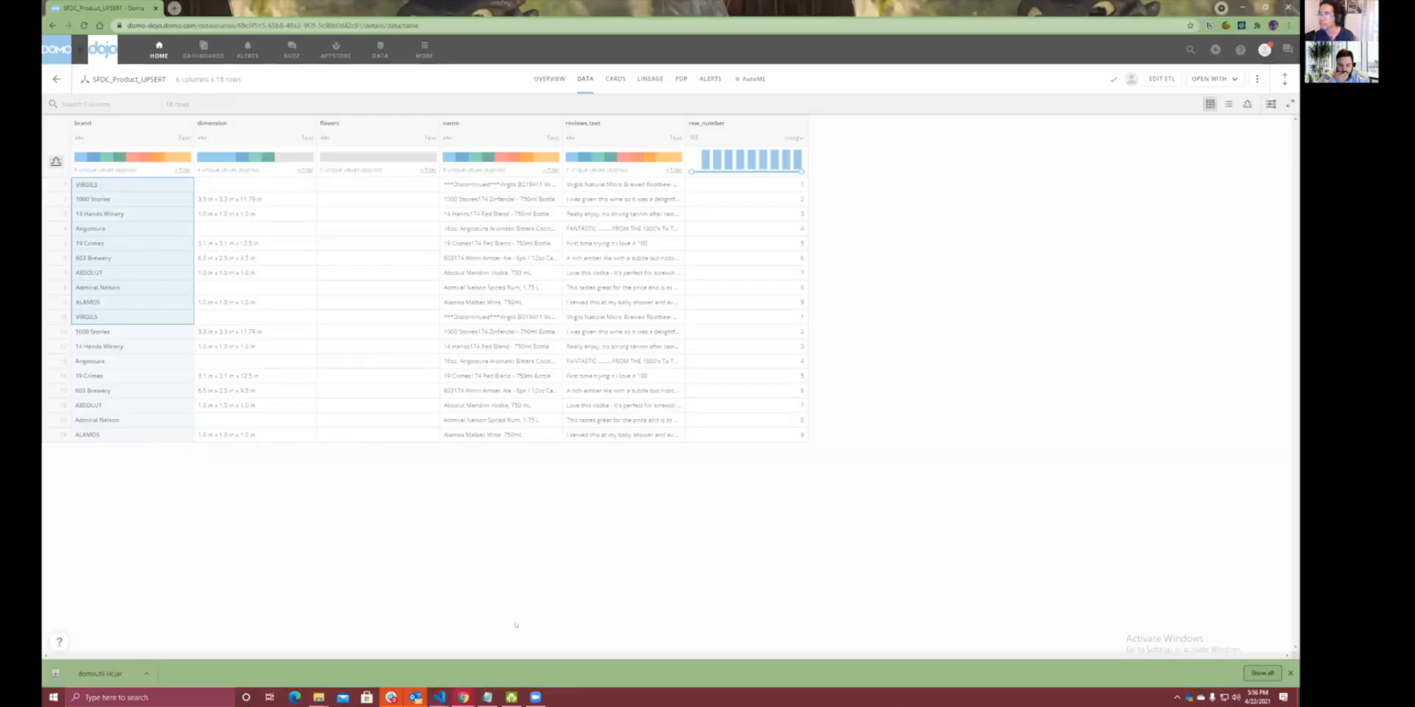
click(617, 360)
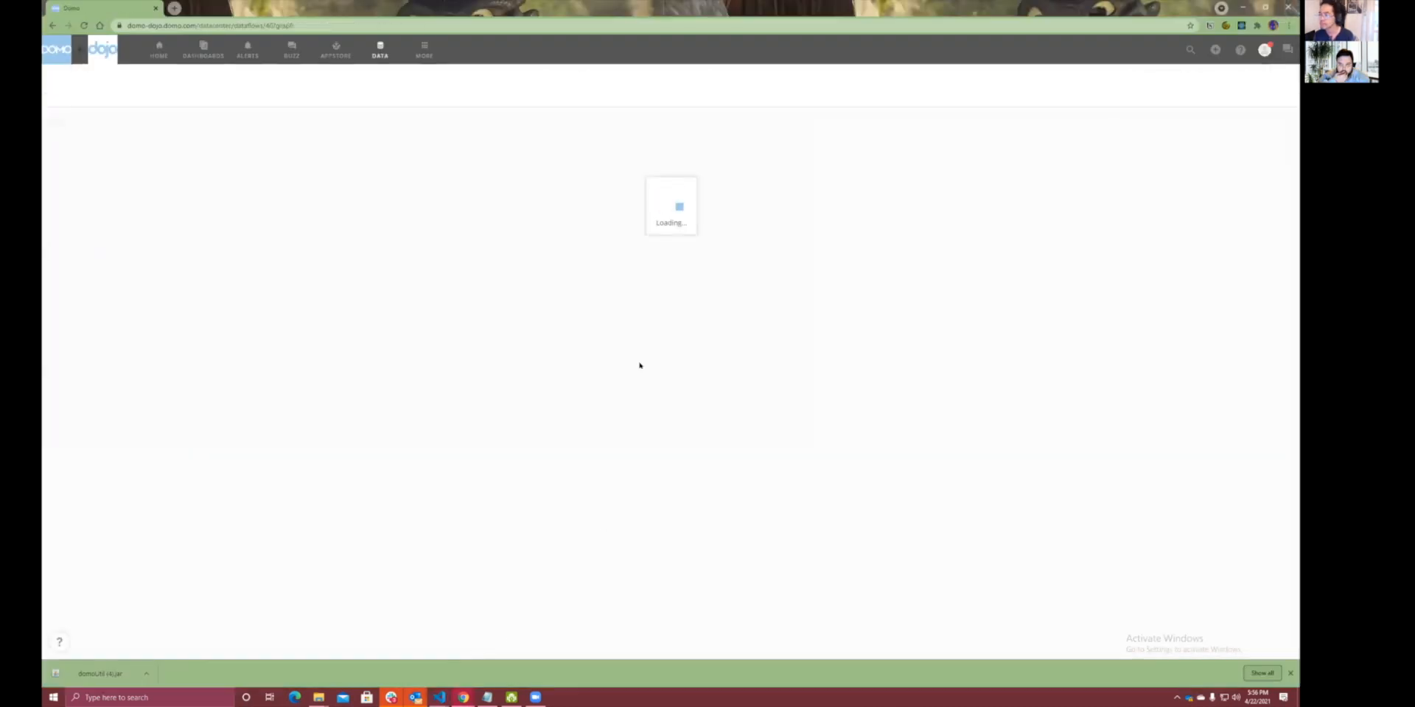
click(525, 426)
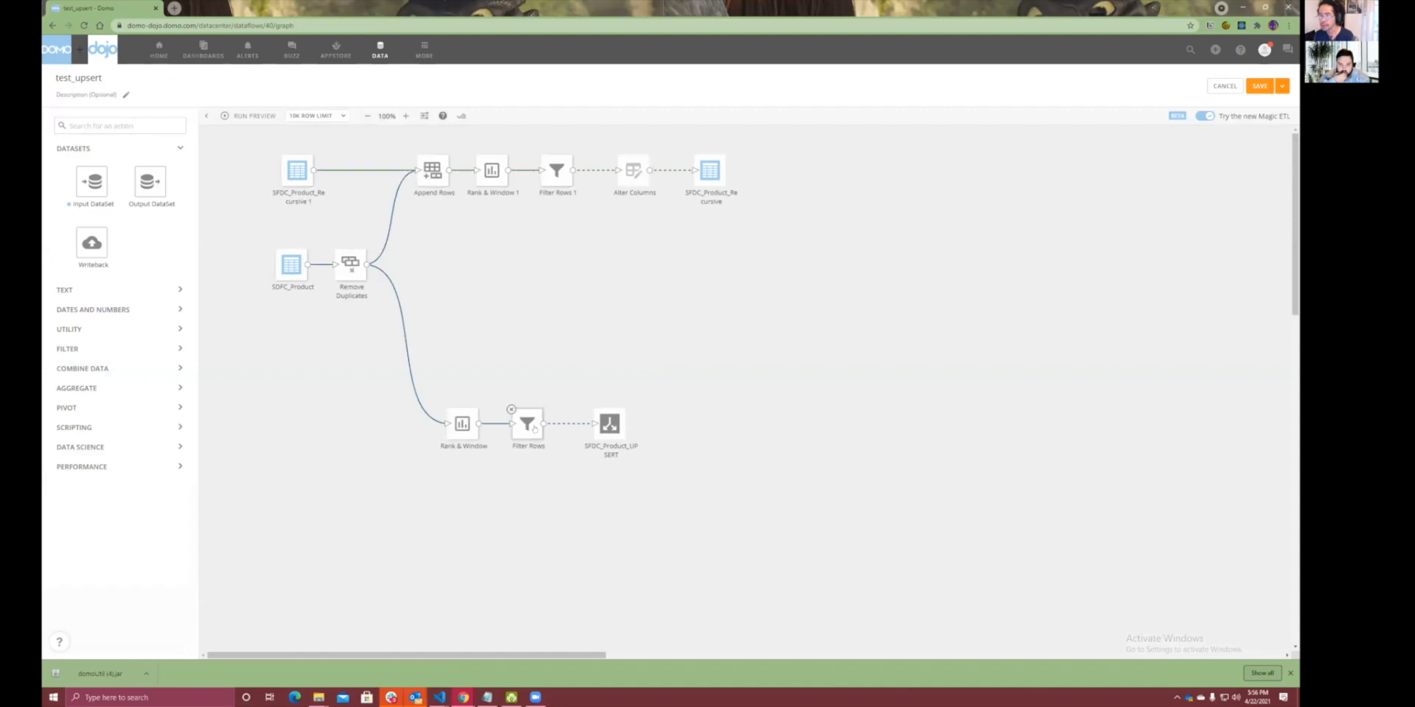
click(300, 524)
click(284, 562)
Change the row_number filter rule to equals the specific value 0 and save the DataFlow.
click(344, 610)
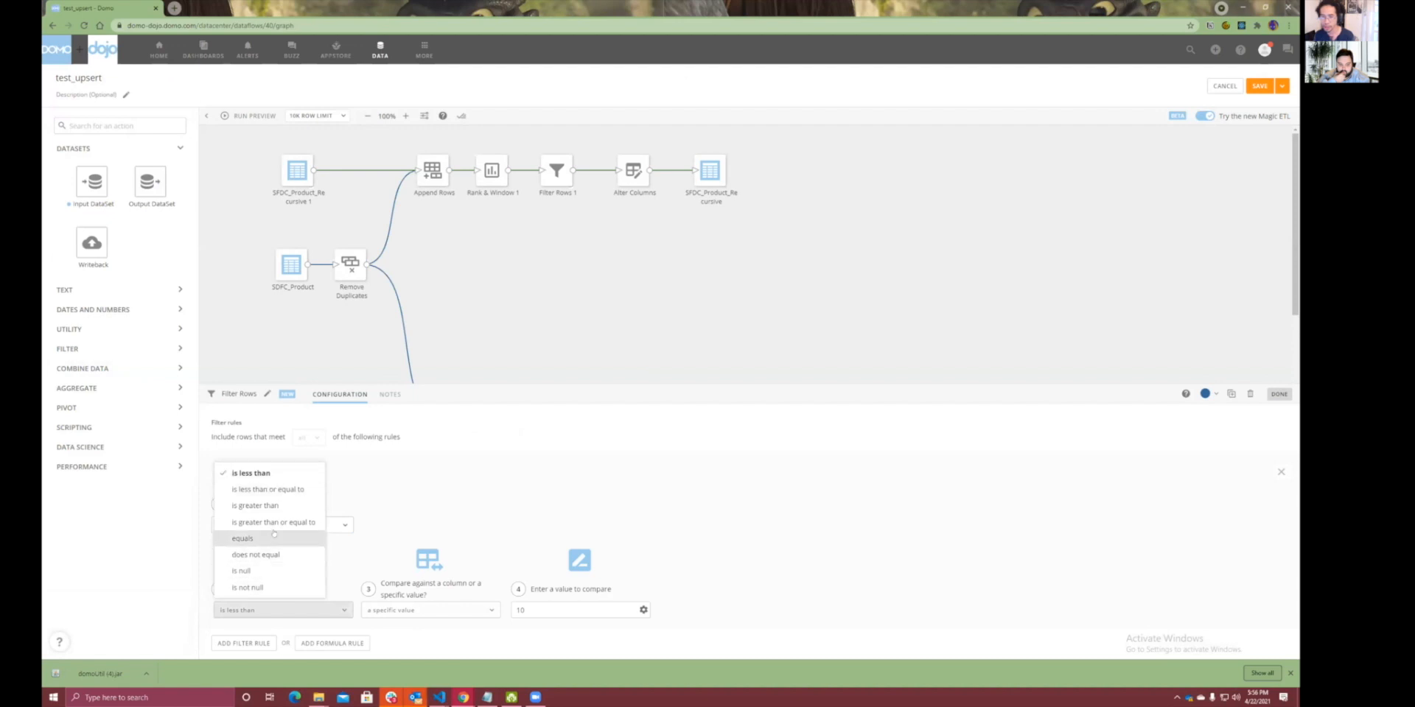
click(247, 539)
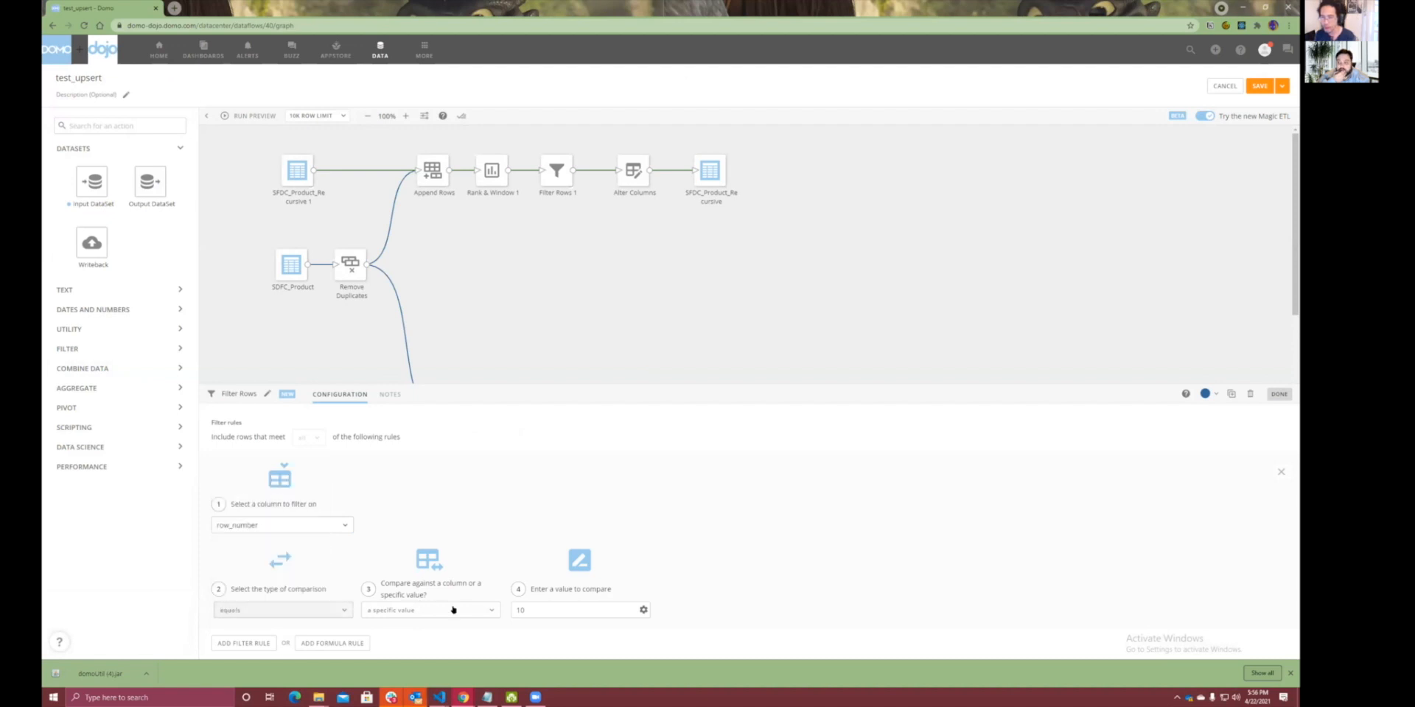
key(Tab)
text(0)
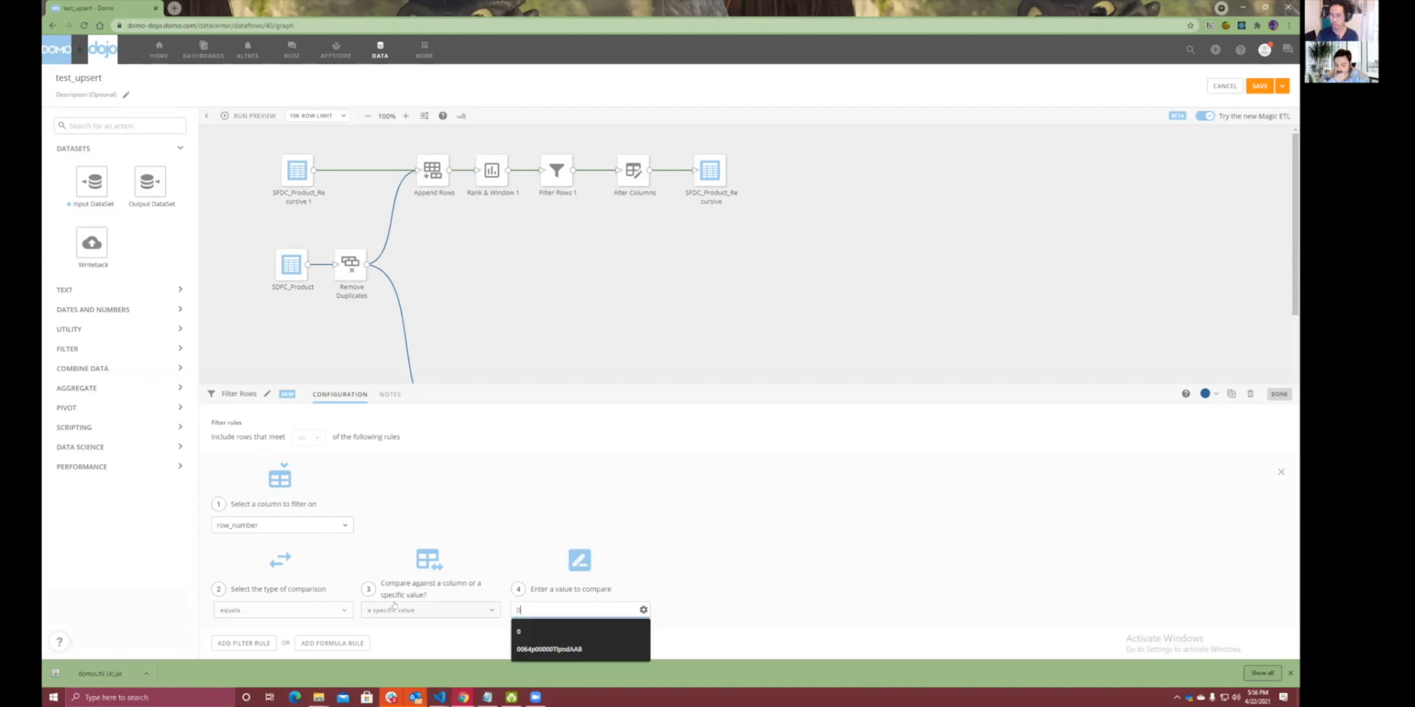
click(877, 506)
click(1247, 226)
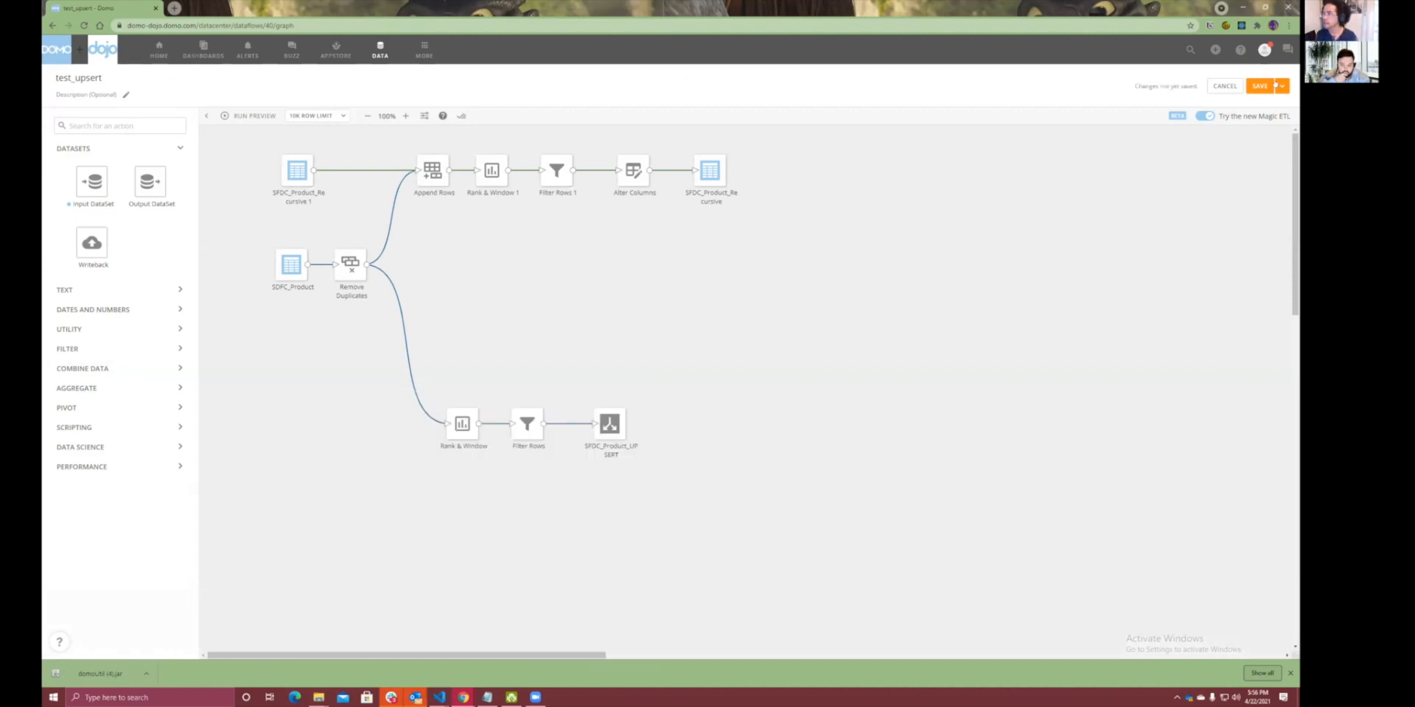
click(1260, 86)
click(881, 411)
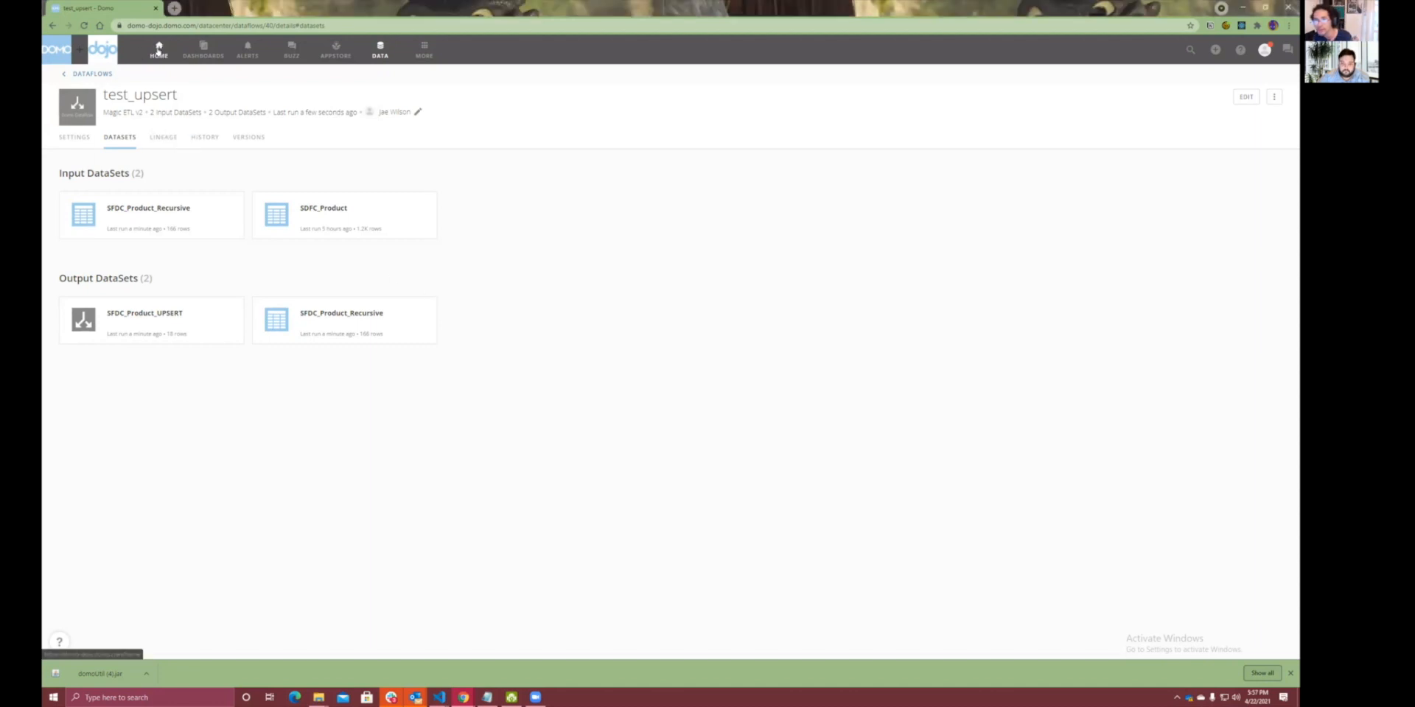
Open the CLI dashboard page under Domo IDEA Exchange, Domo APIs in a new browser tab.
click(203, 50)
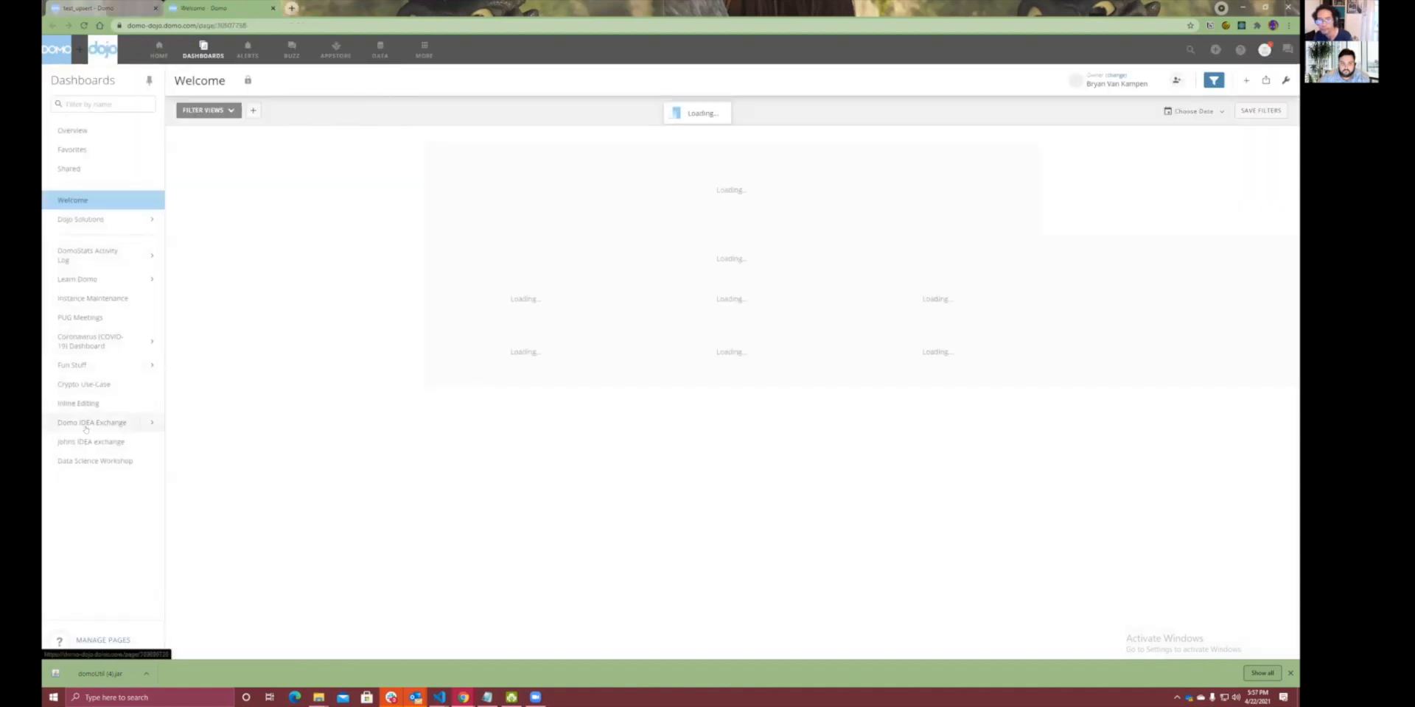
click(85, 425)
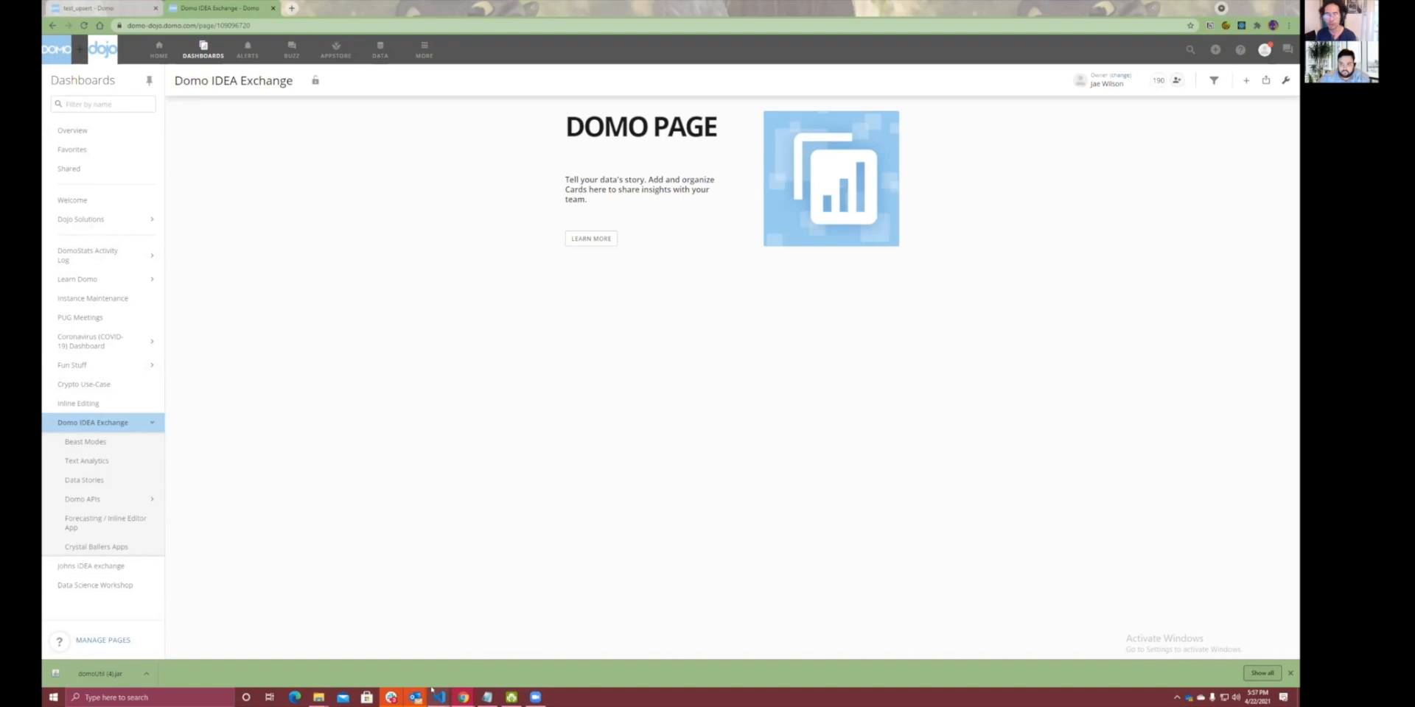
mouse_move(431, 689)
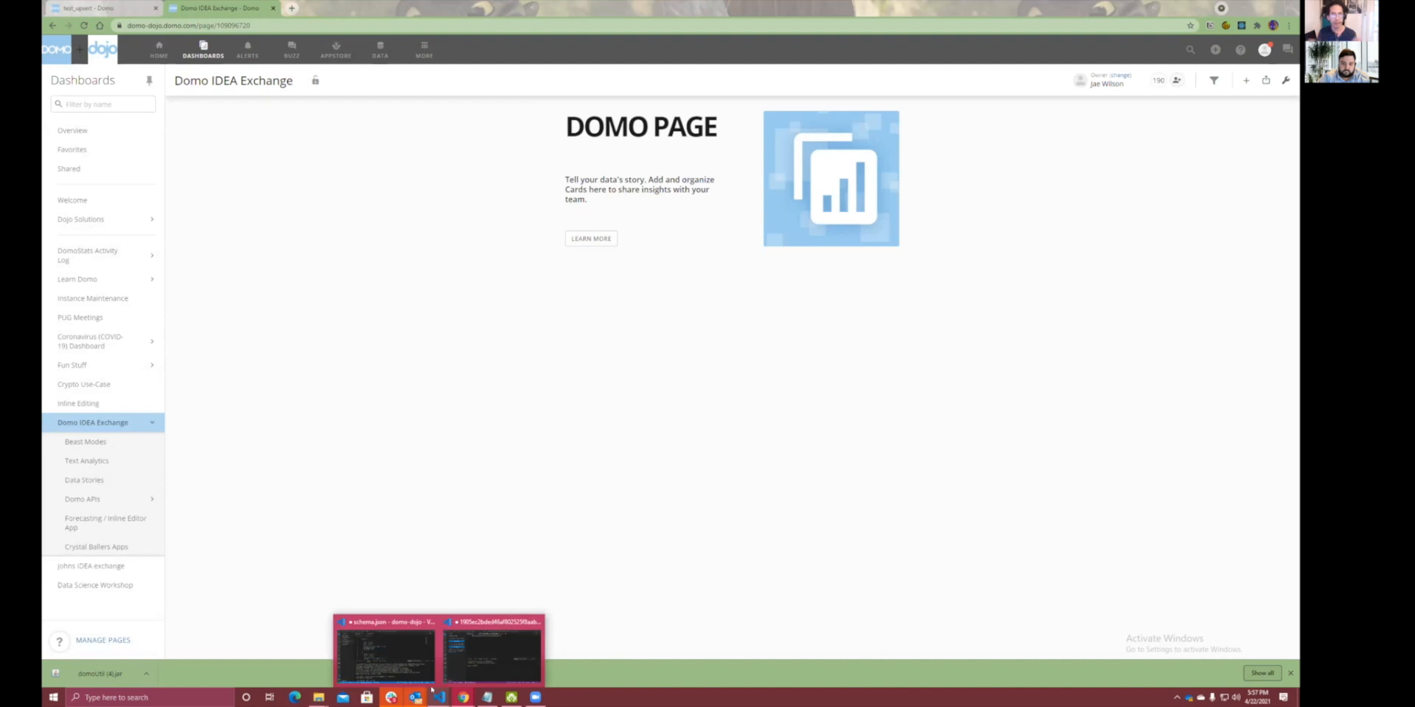
click(458, 420)
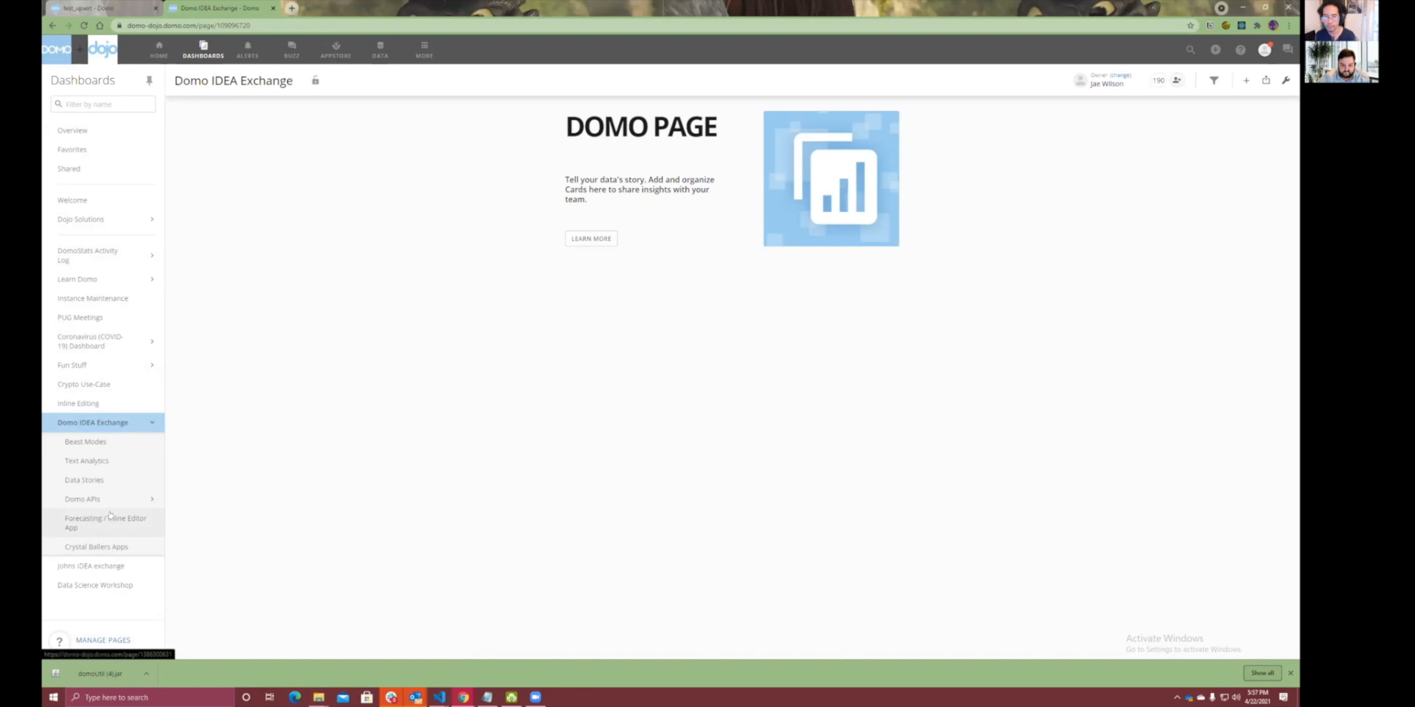
click(152, 498)
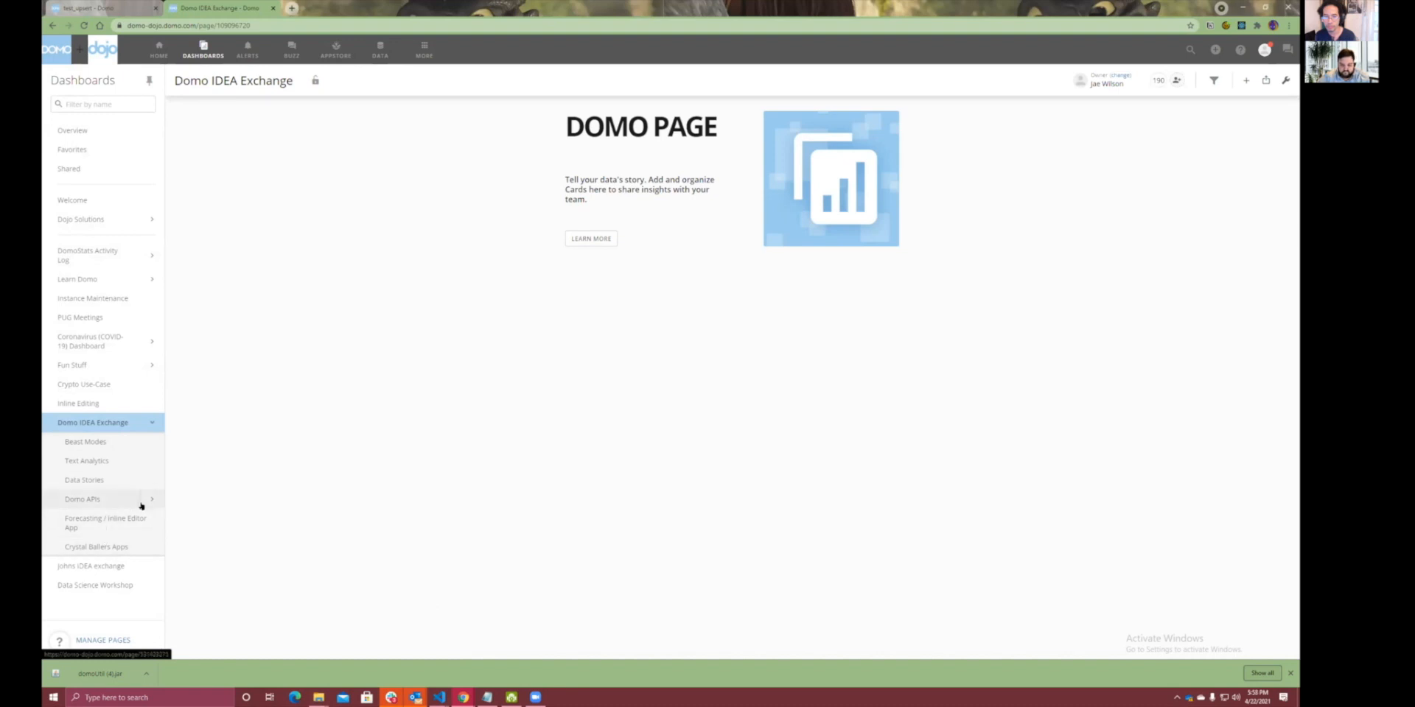
click(77, 575)
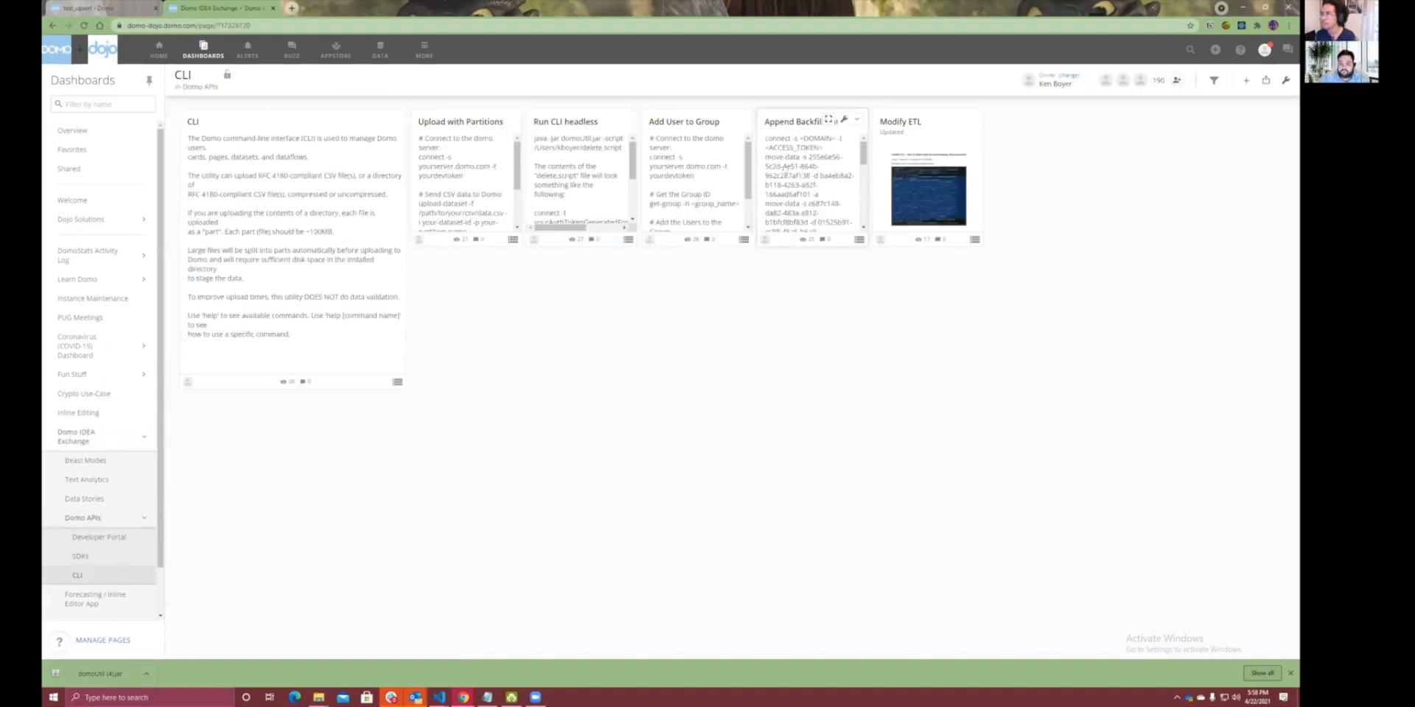
Open the Append Backfill Data to Main Datasets card and examine its move-data commands with source and destination dataset IDs.
click(751, 196)
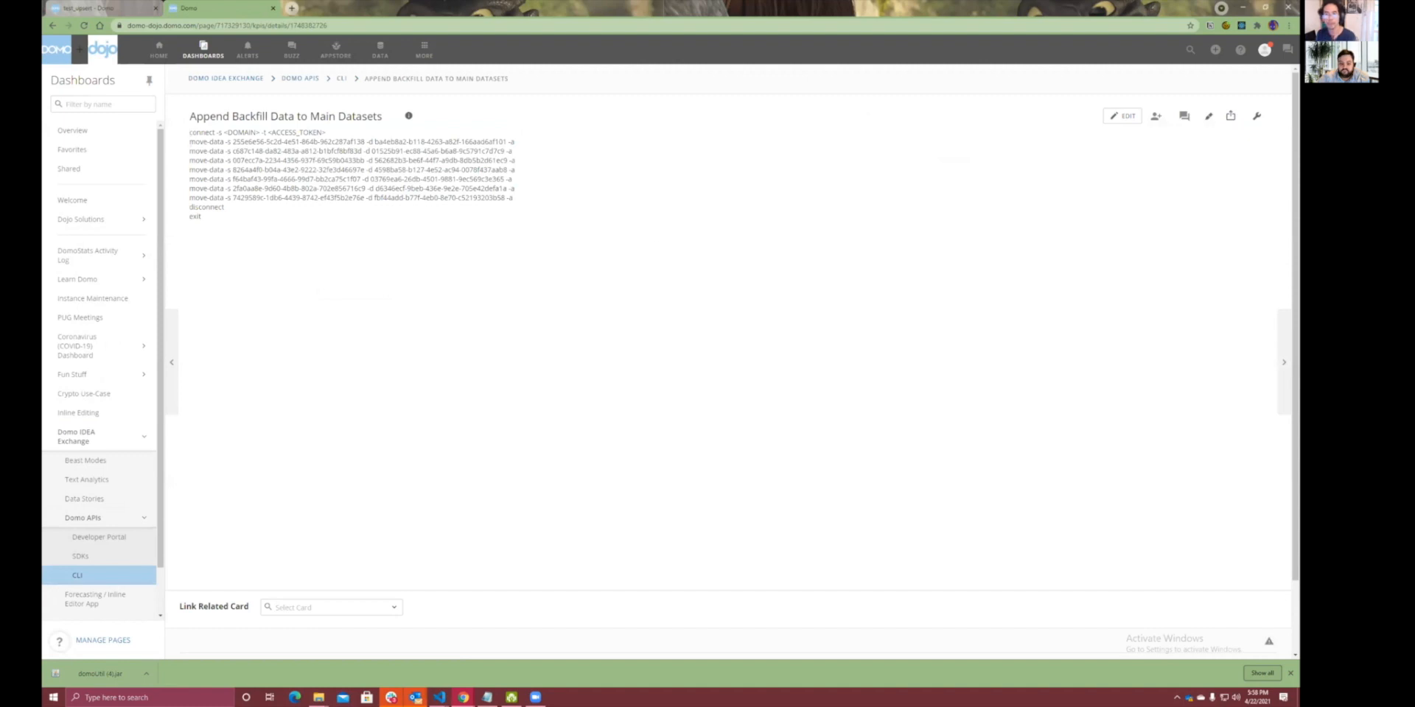
drag(190, 140, 233, 141)
drag(390, 141, 514, 141)
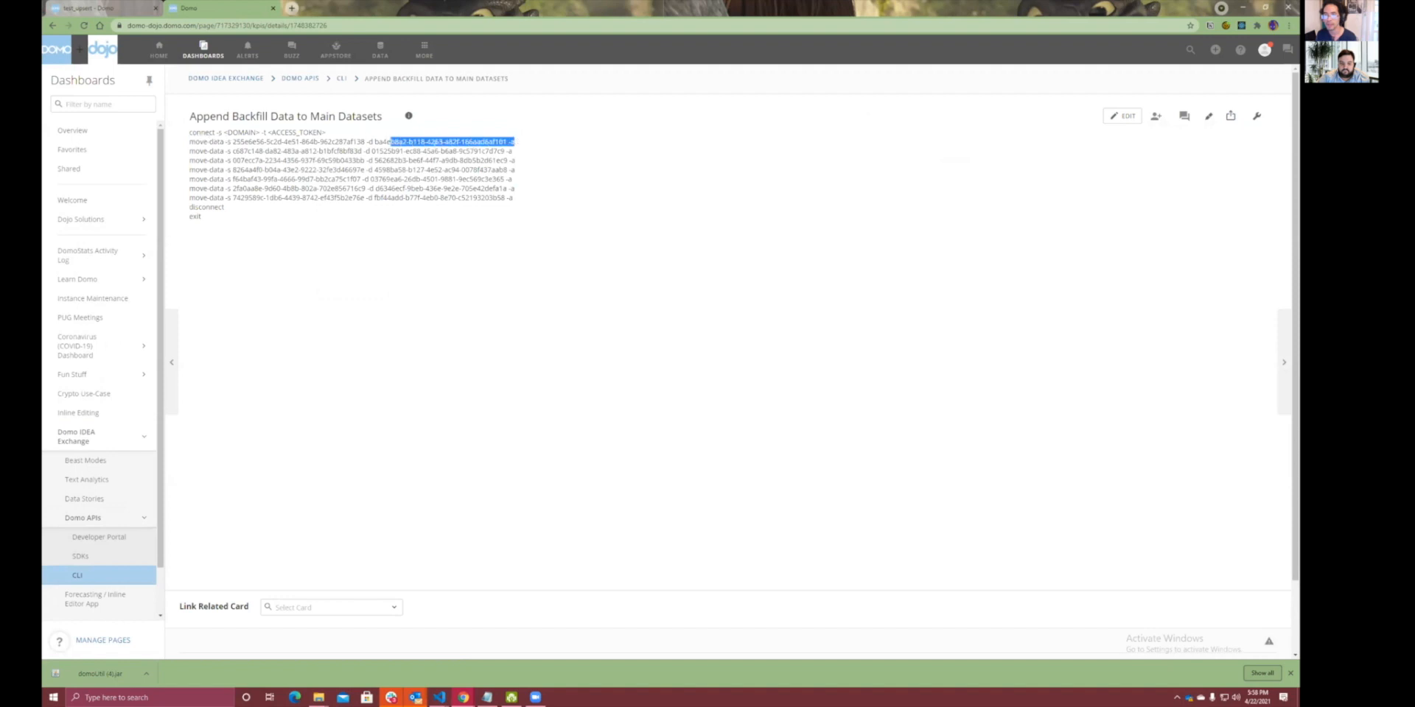
drag(199, 161, 227, 151)
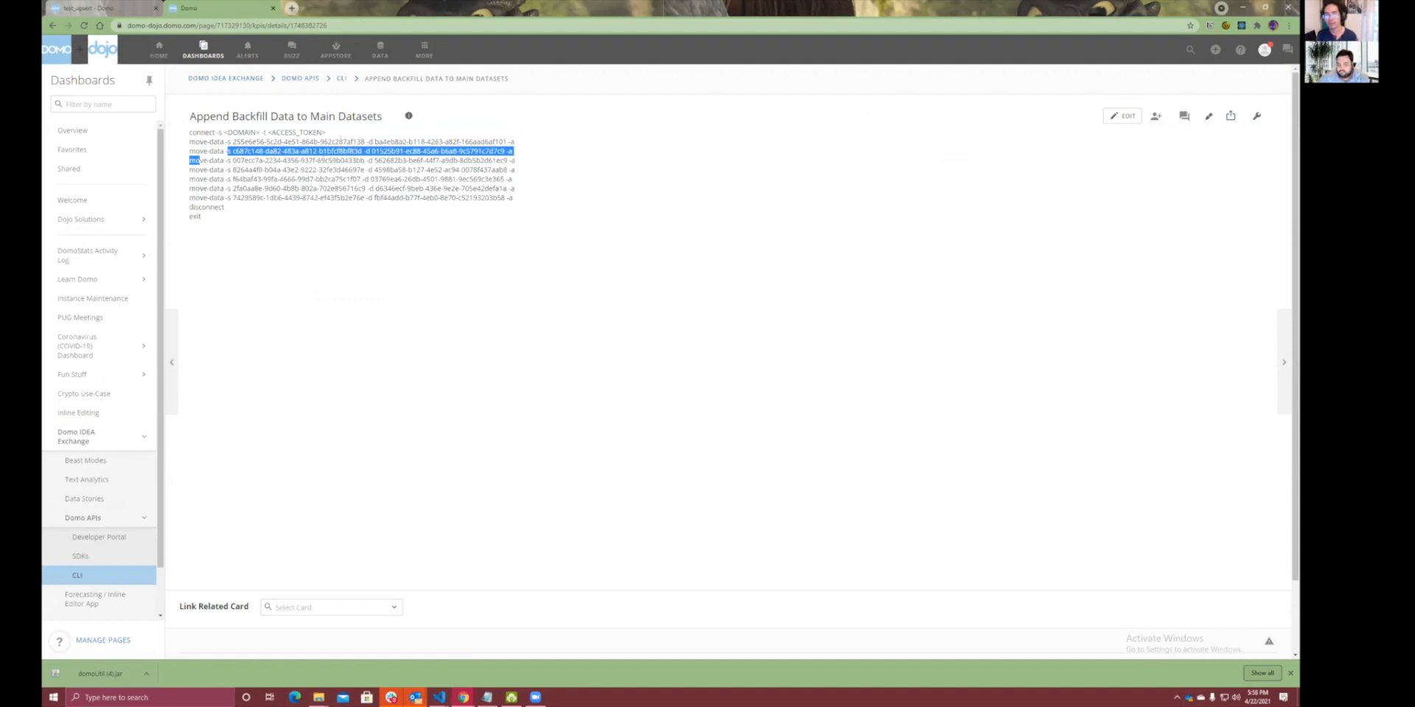
drag(251, 160, 515, 199)
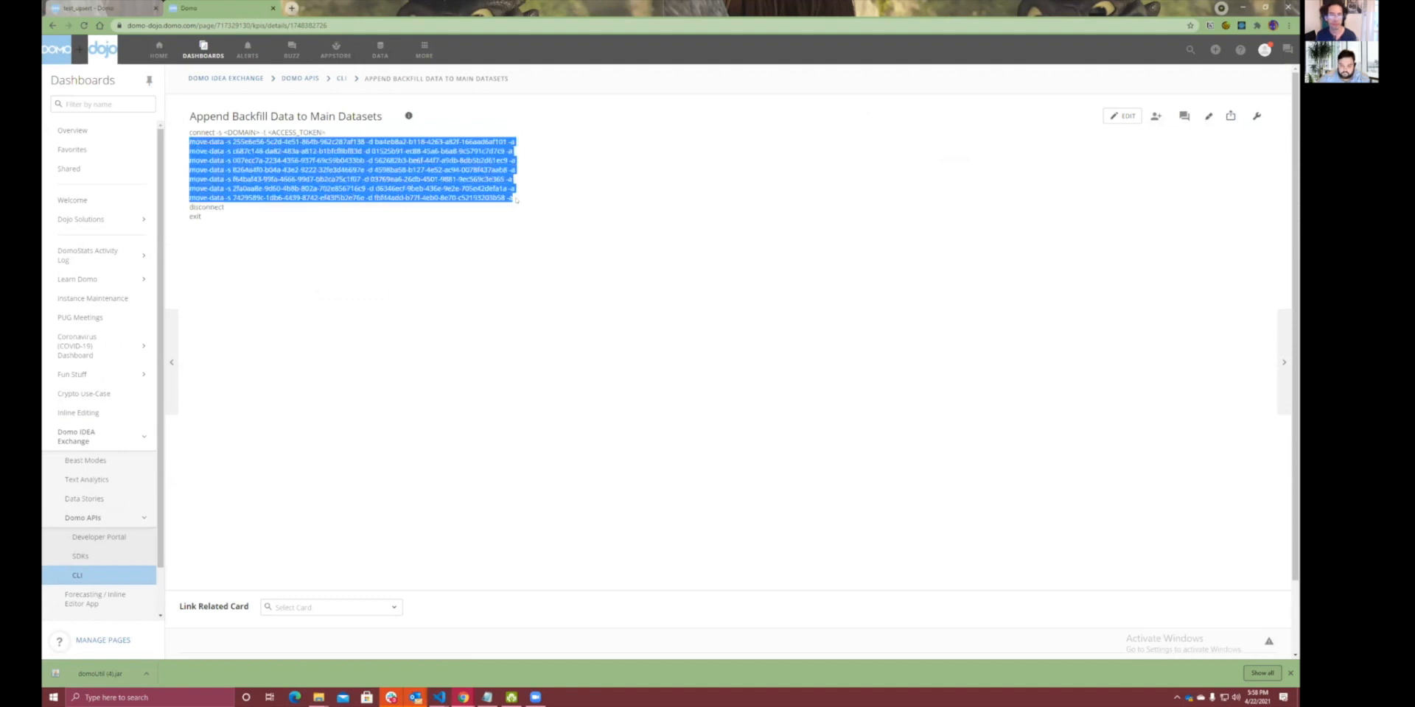
click(650, 374)
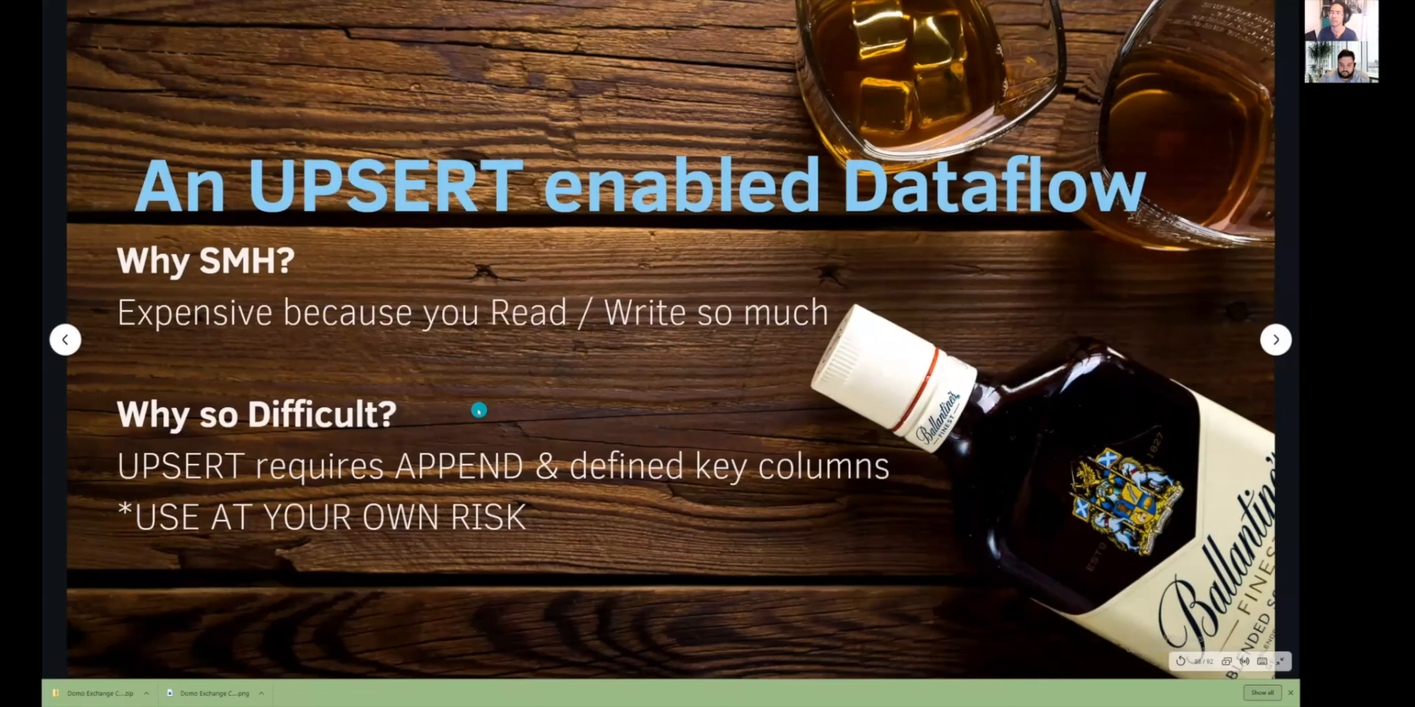
key(Right)
key(Left)
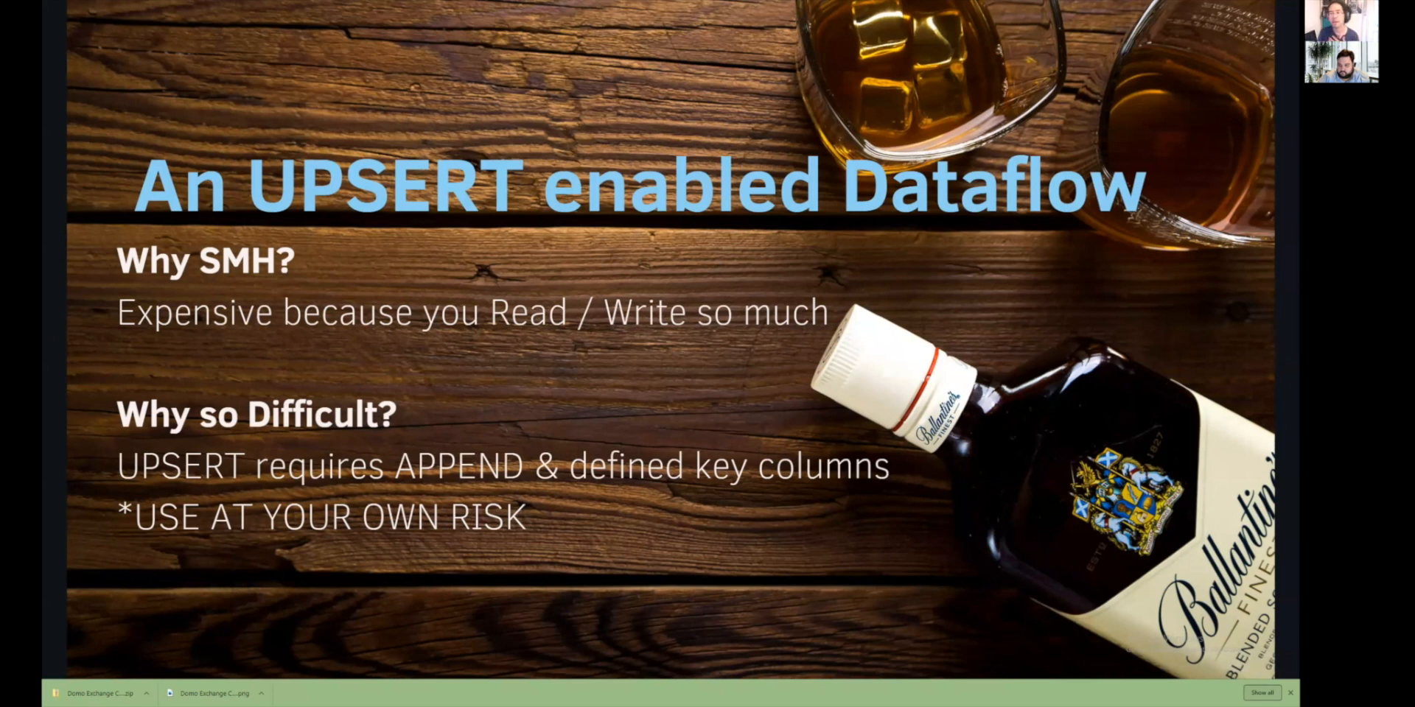
Switch to Visual Studio Code, replace the pending terminal command with help to list all CLI commands, and enlarge the terminal panel.
key(alt+Tab)
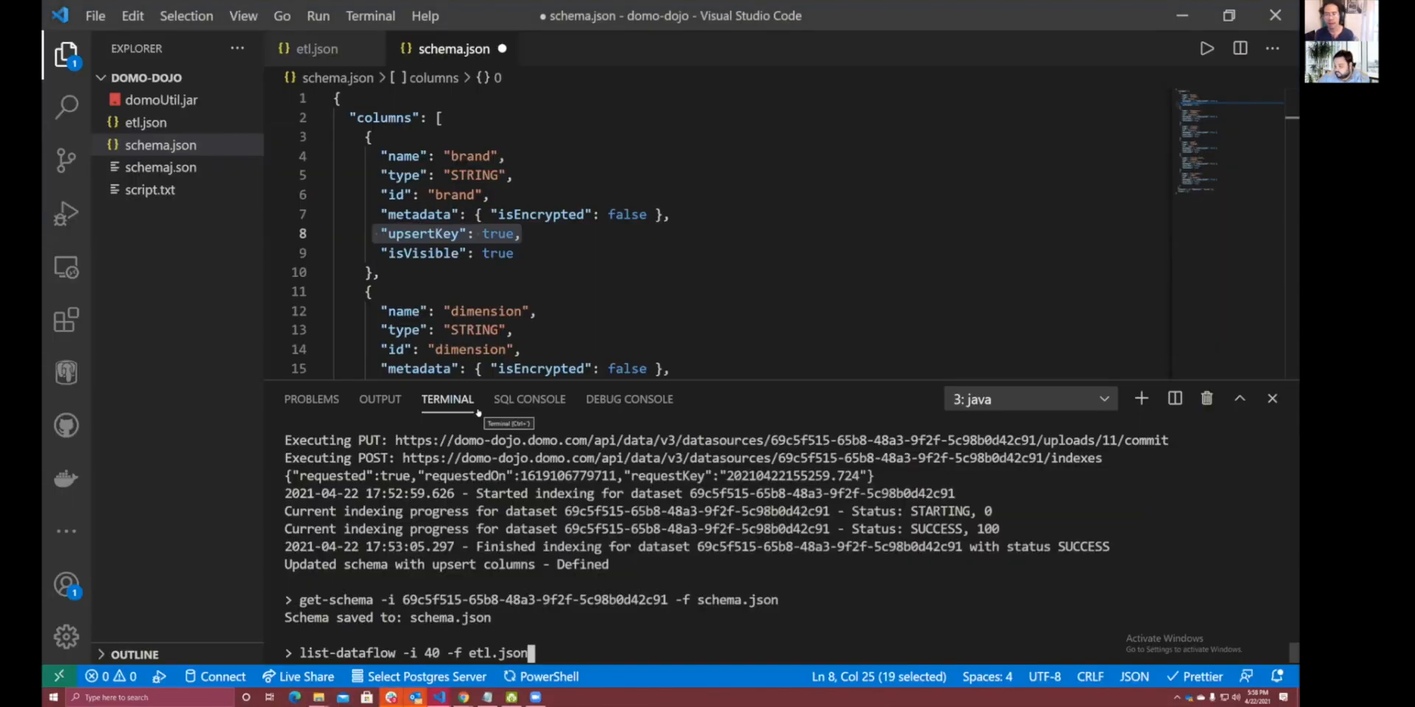
key(Escape)
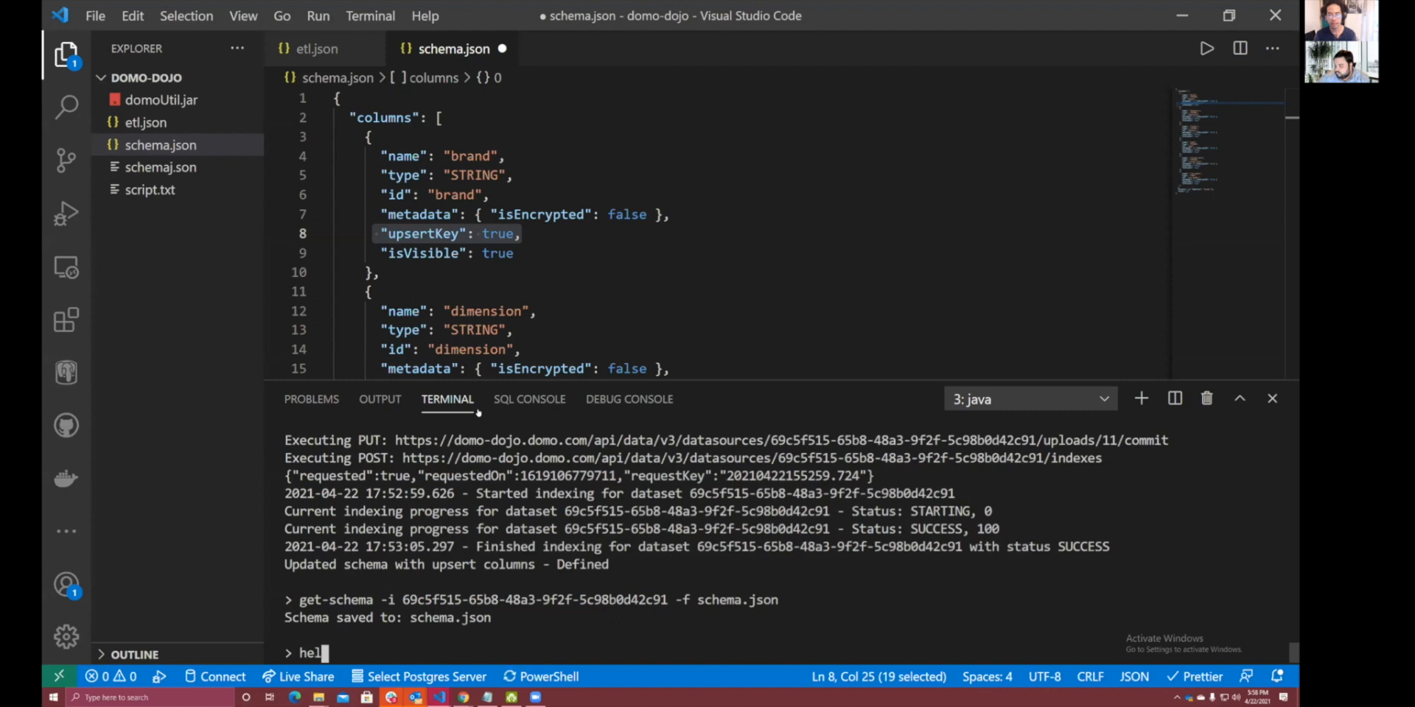
key(Tab)
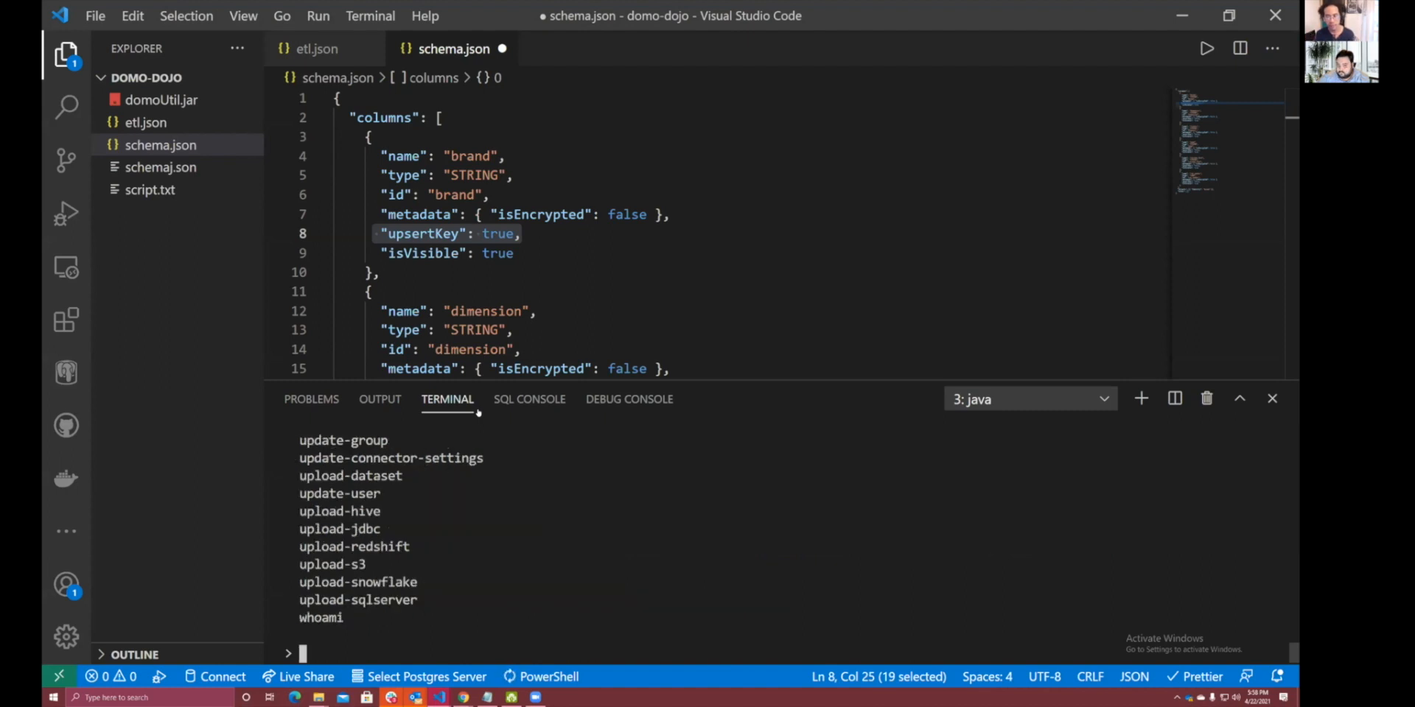
drag(564, 381, 567, 198)
Look through the CLI command list, highlighting list-dataflow, list-dataset, list-page and list-report, down to the upload commands.
scroll(545, 372, up, 10)
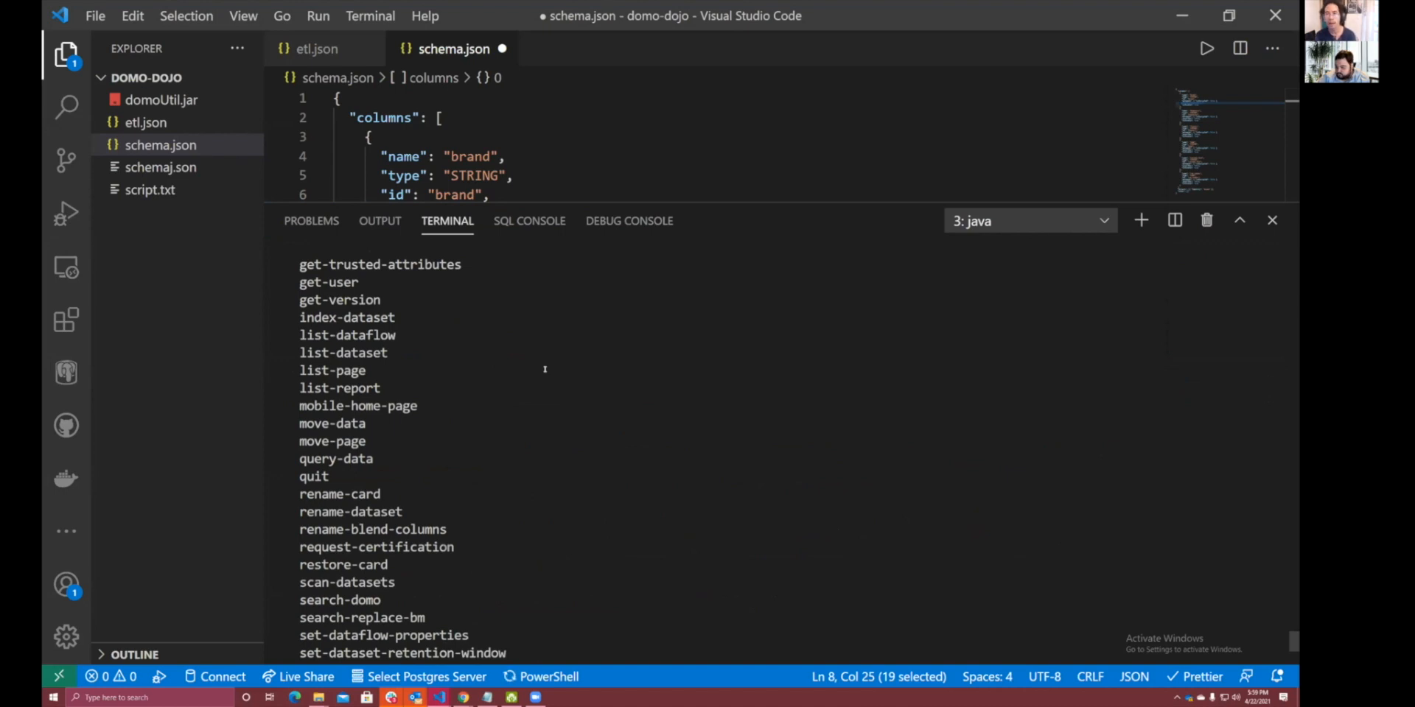
drag(300, 335, 397, 336)
drag(301, 351, 366, 389)
scroll(384, 472, down, 8)
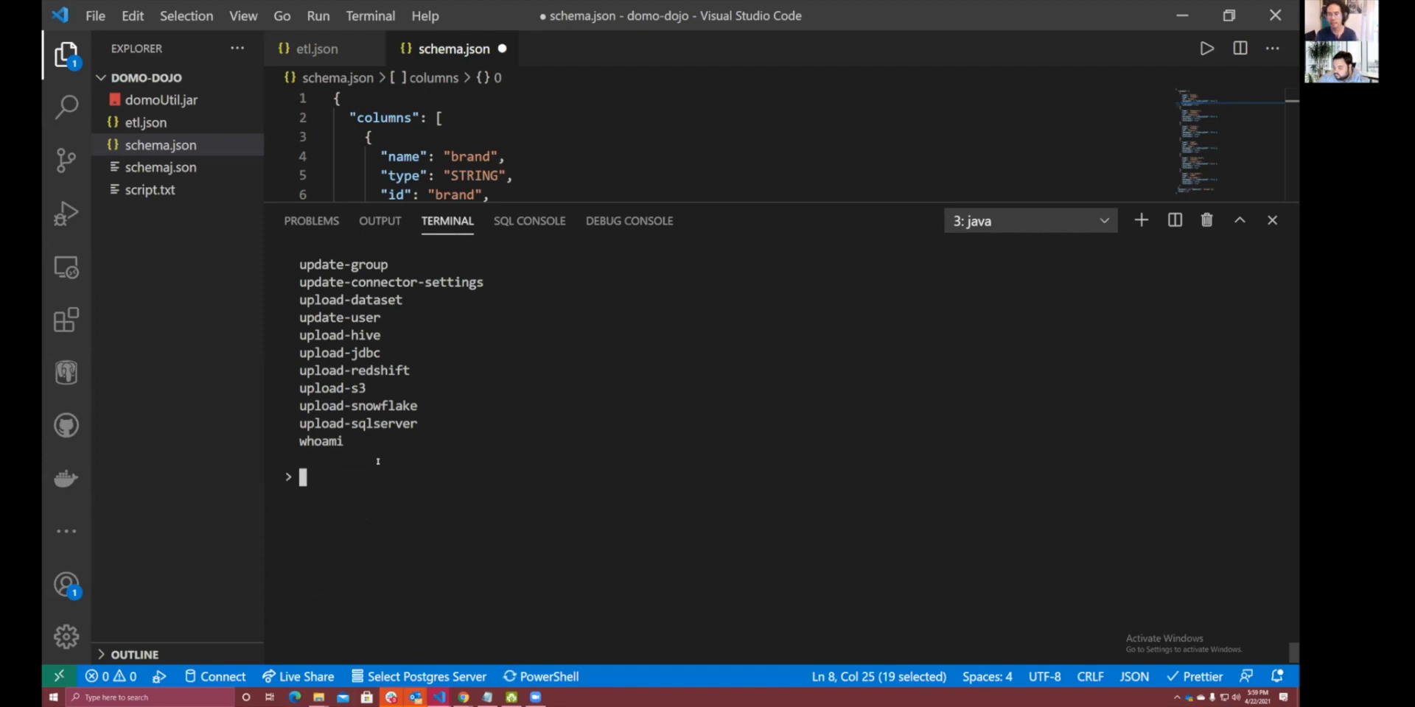
scroll(378, 462, up, 6)
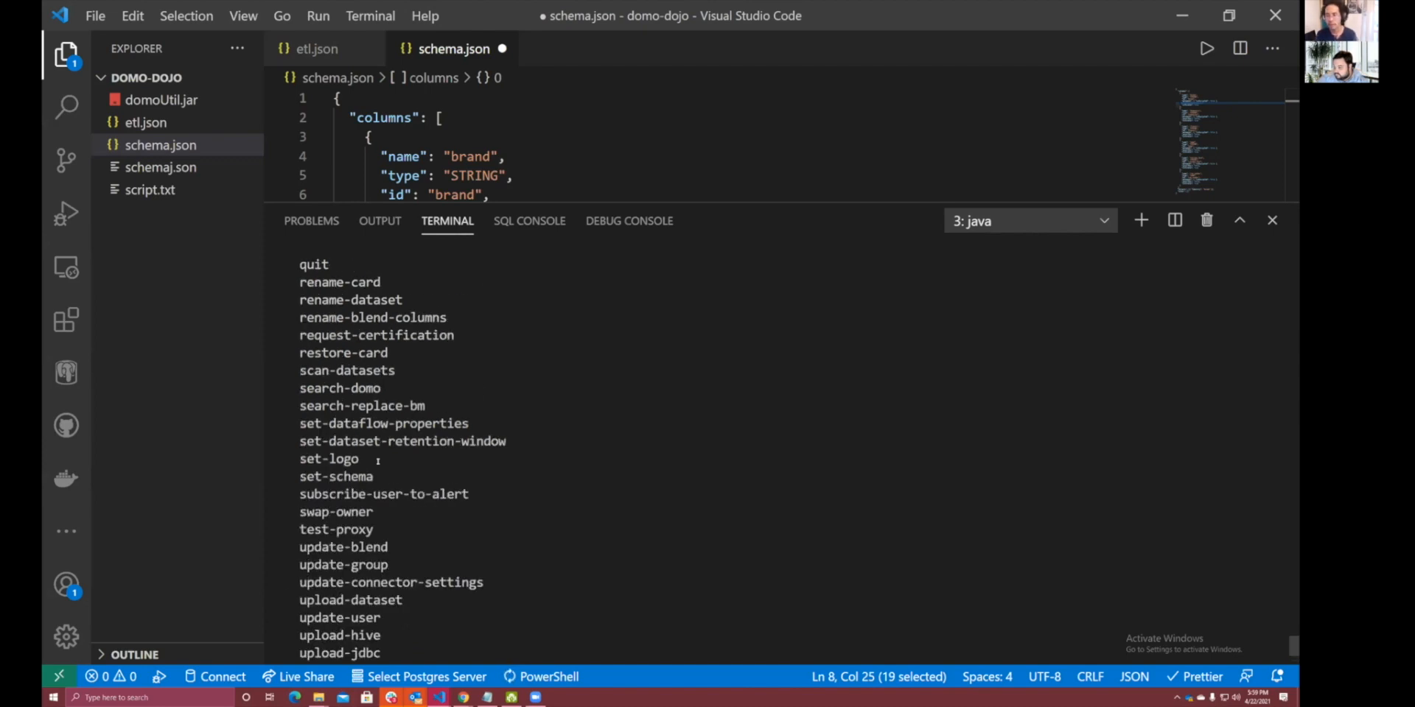
scroll(384, 460, down, 6)
Display the CLI help for scan-datasets and examine its syntax examples and usage options.
text(help scan-)
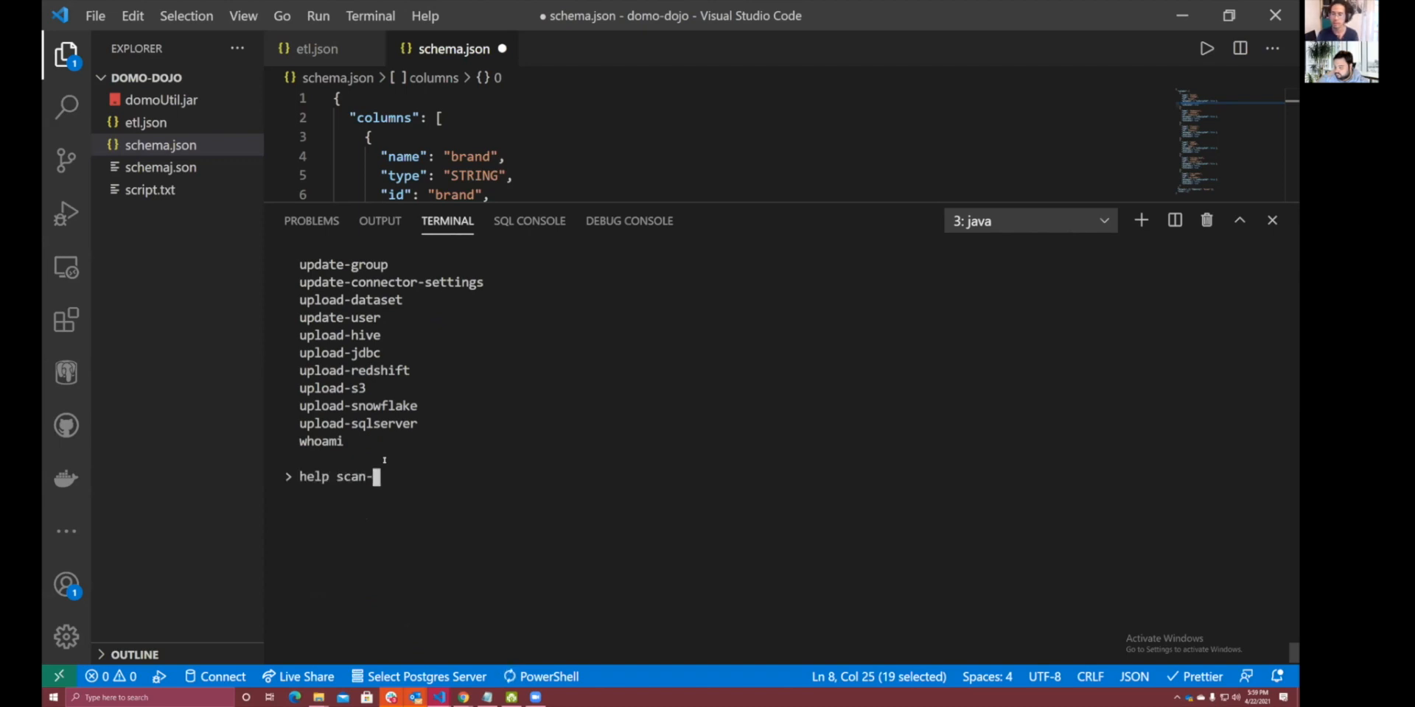
scroll(384, 460, up, 4)
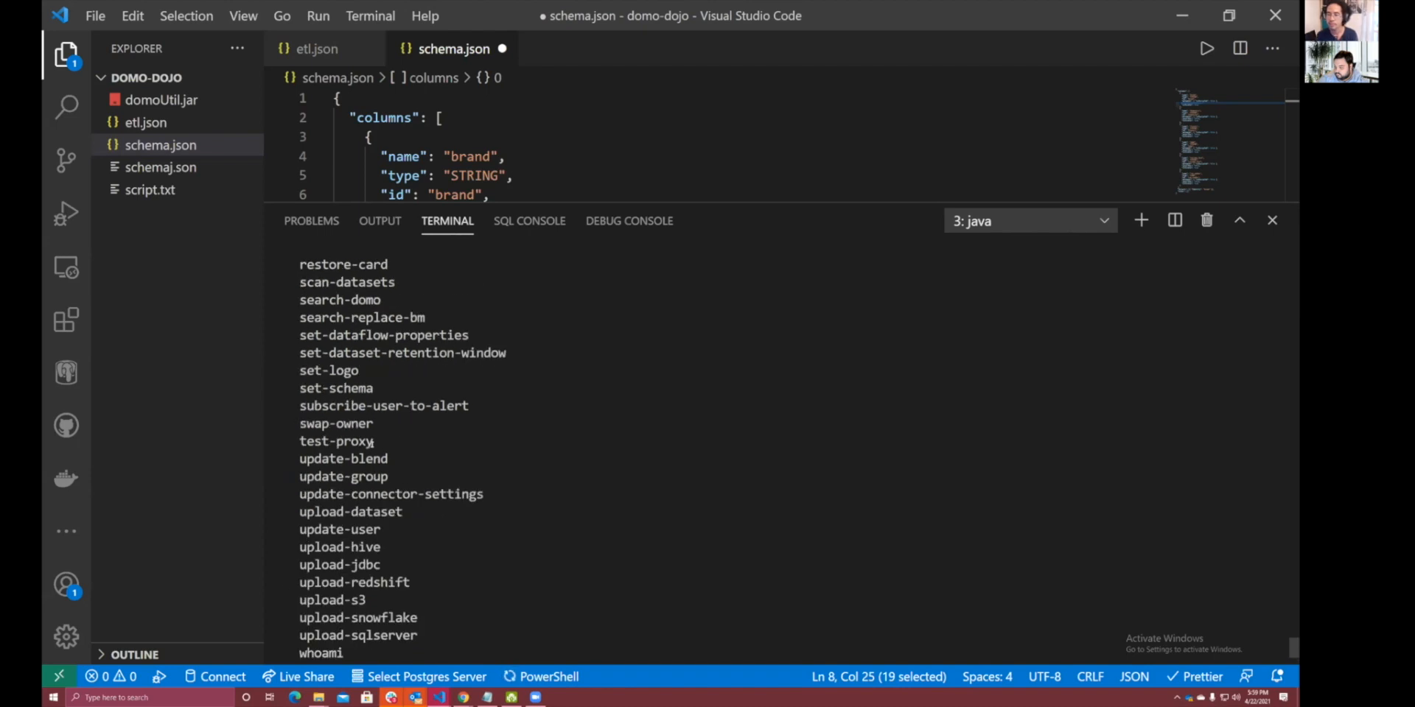
text(datas)
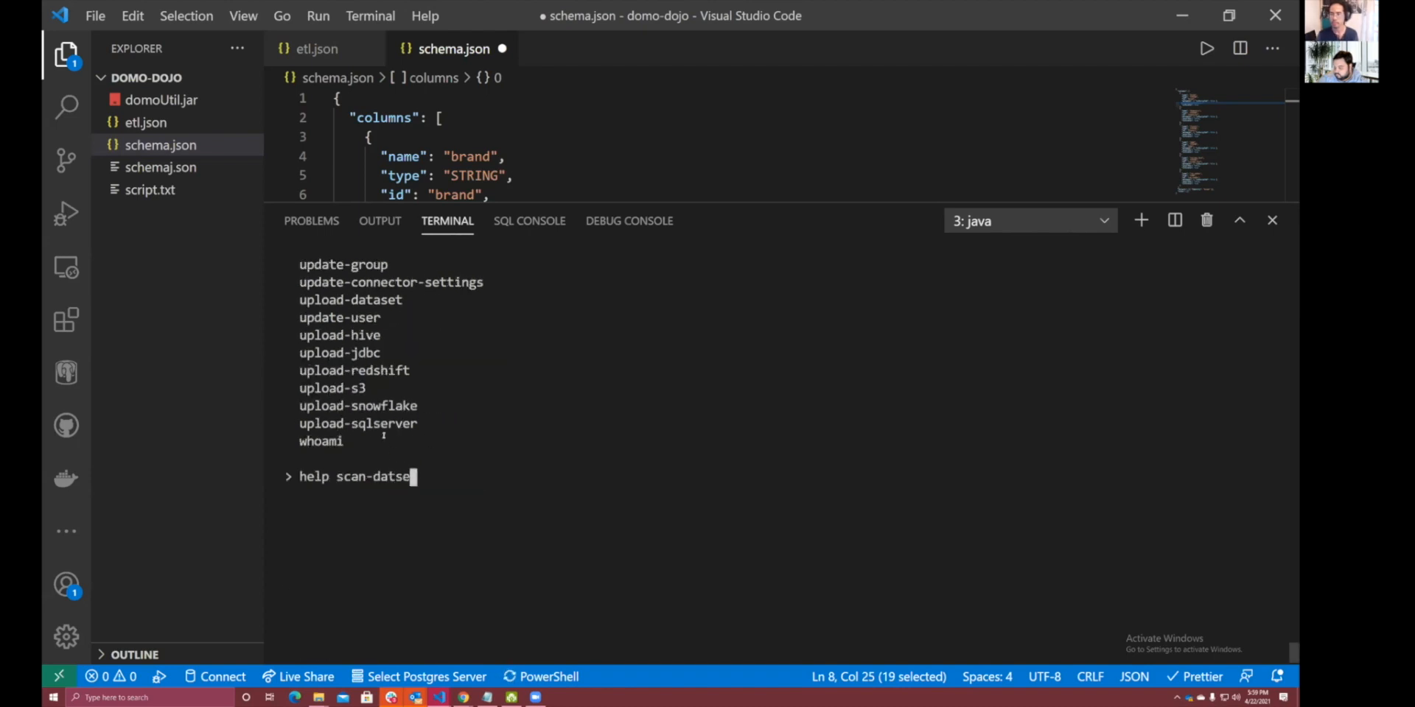
text(ets)
key(Return)
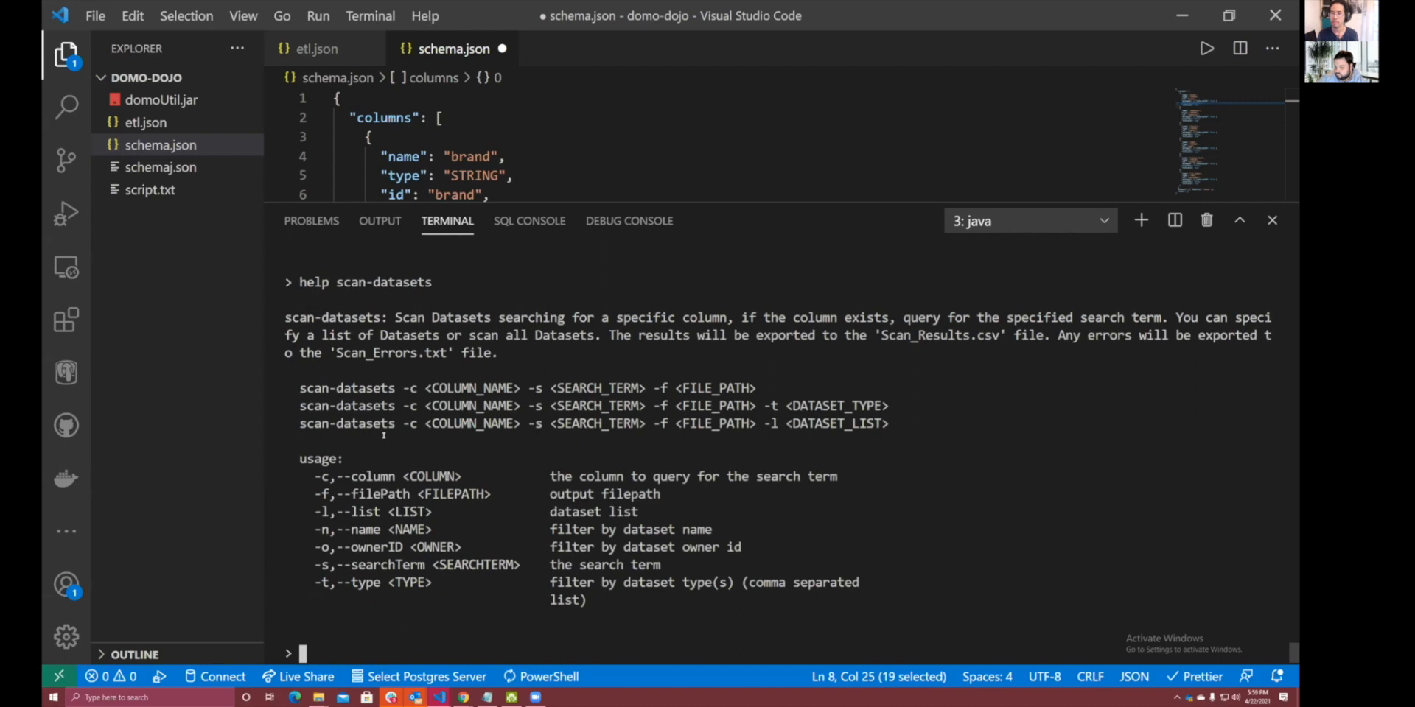
drag(308, 388, 962, 426)
drag(344, 476, 799, 603)
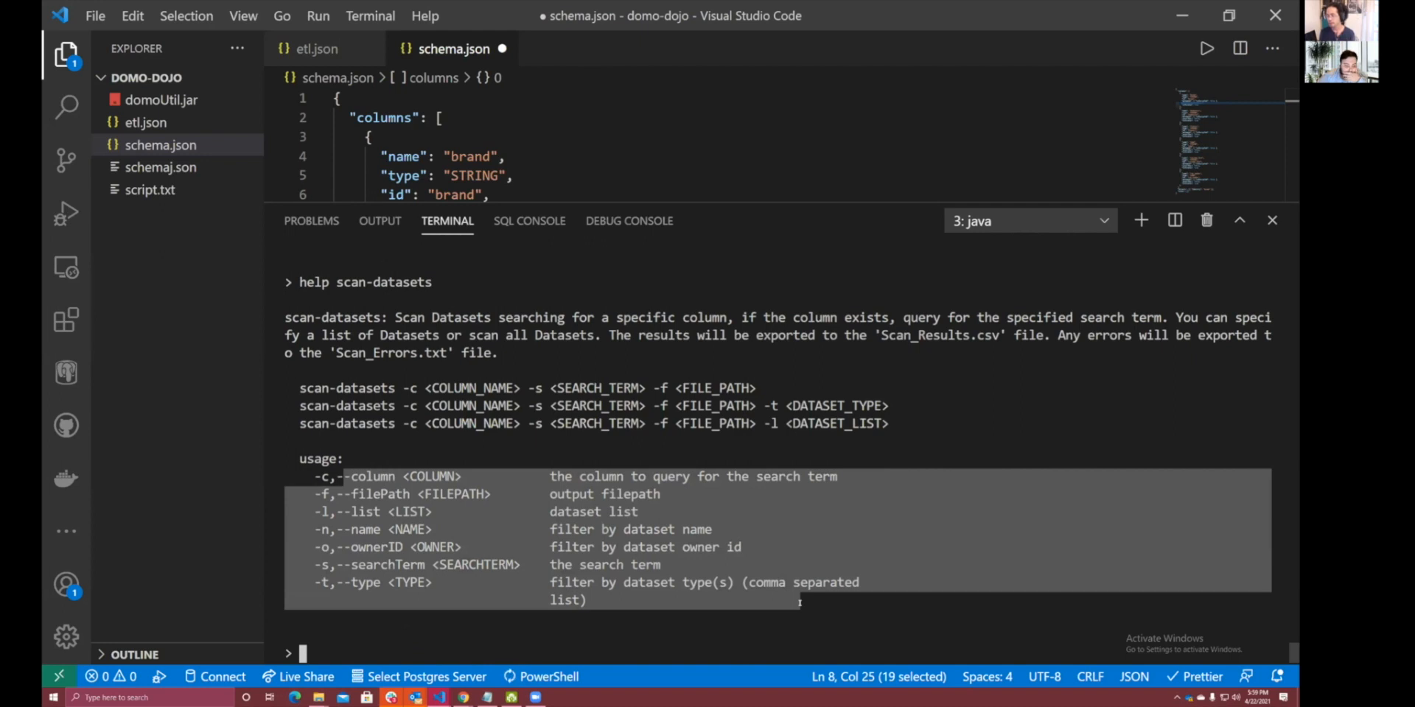